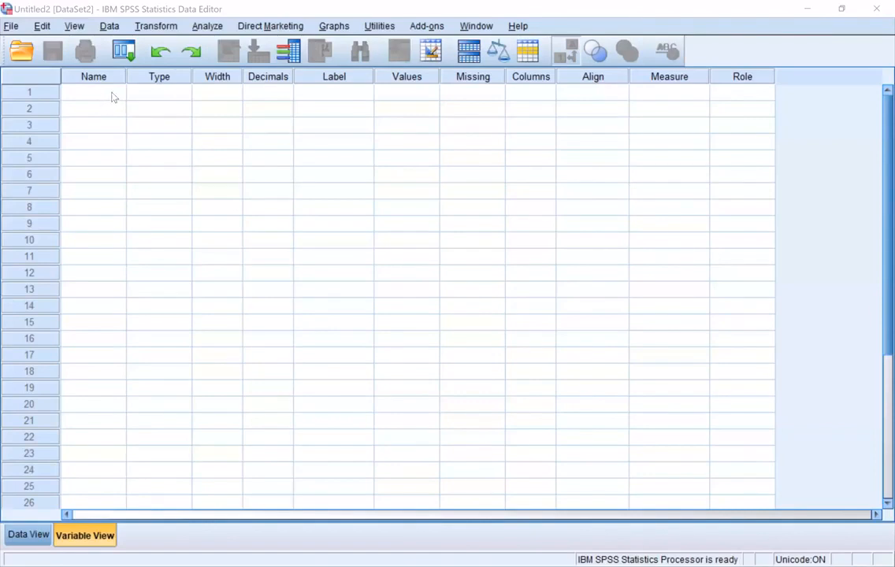
left_click(112, 97)
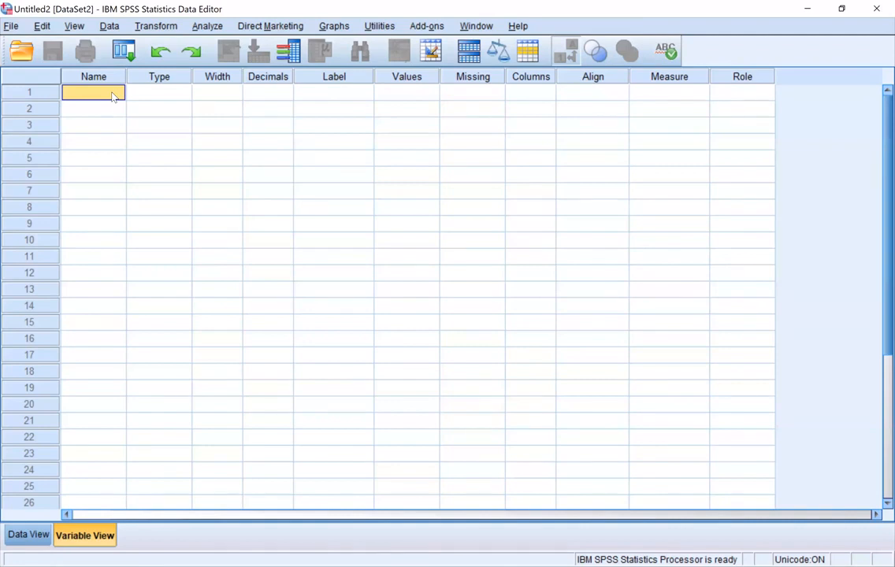
type("Age")
key("Return")
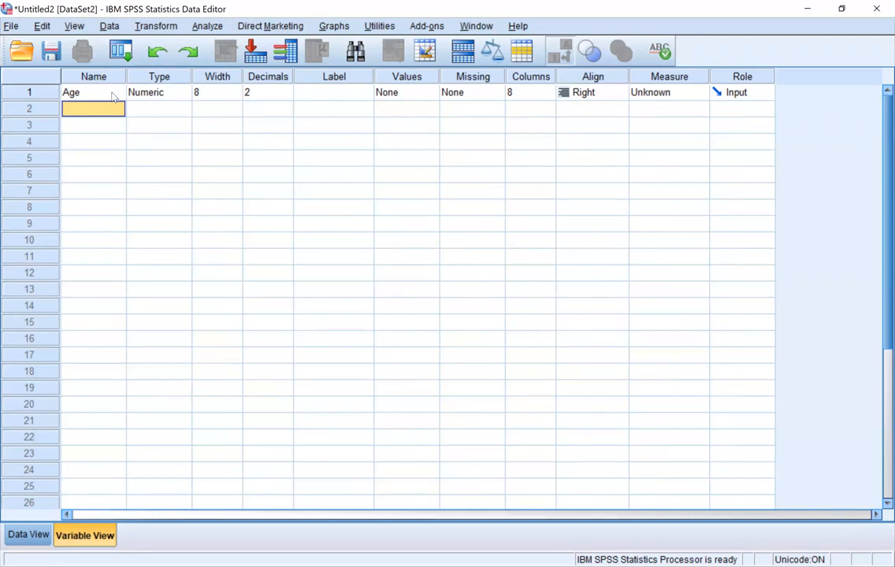
key("ctrl+z")
Define a variable named Age in the first row of the variable list
left_click(105, 87)
type("Age")
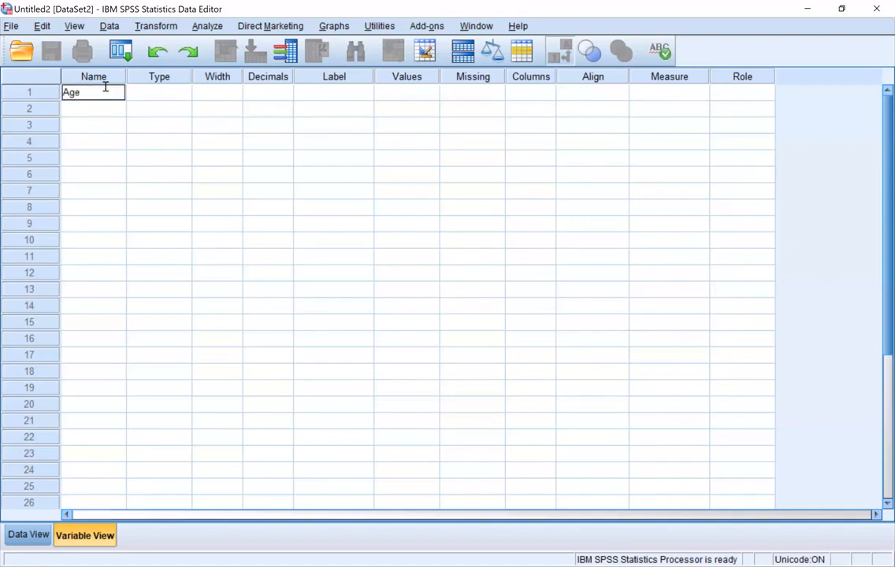
key("Return")
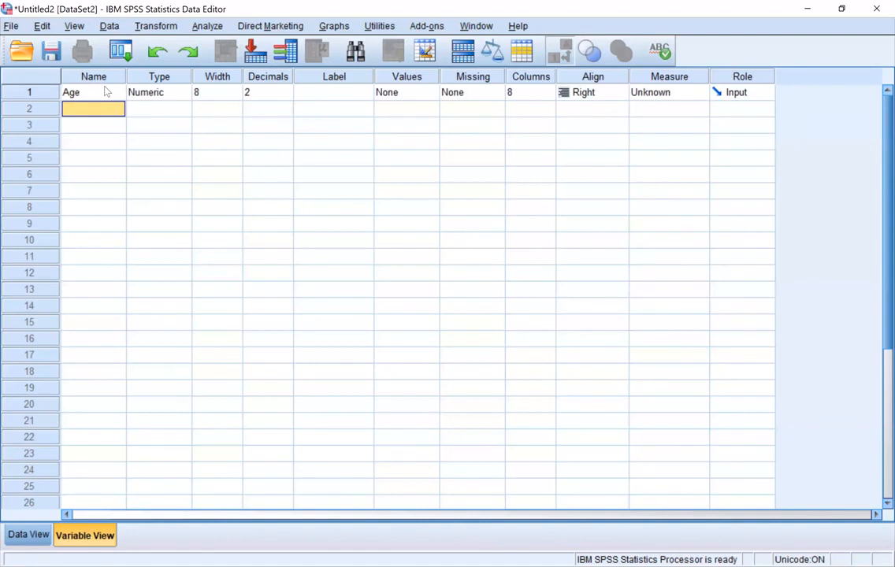
Review the variable type options for Age and leave the dialog without changes
left_click(162, 108)
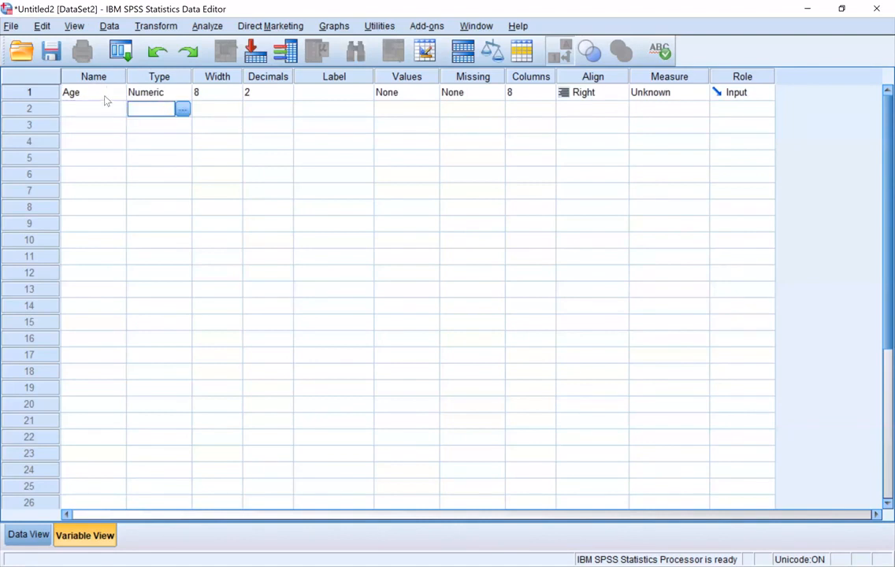
left_click(104, 97)
left_click(160, 92)
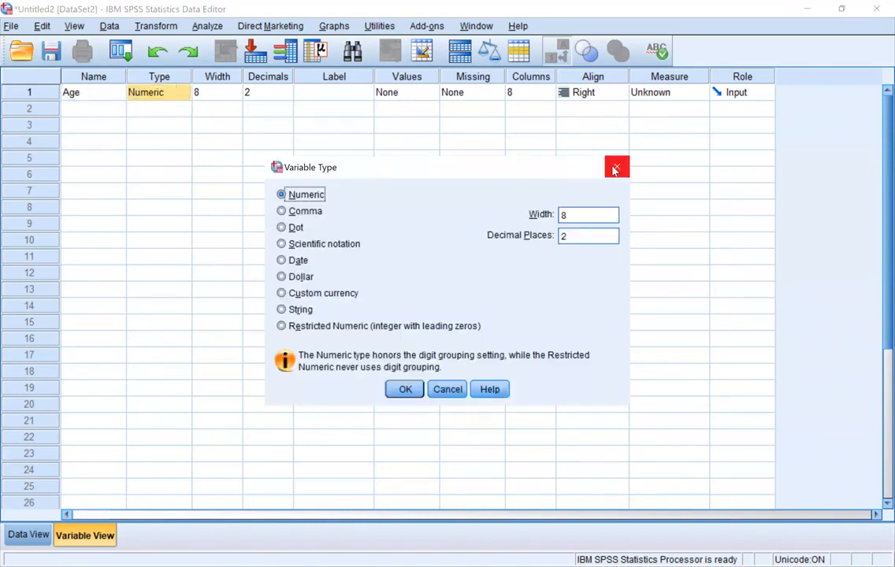
left_click(615, 168)
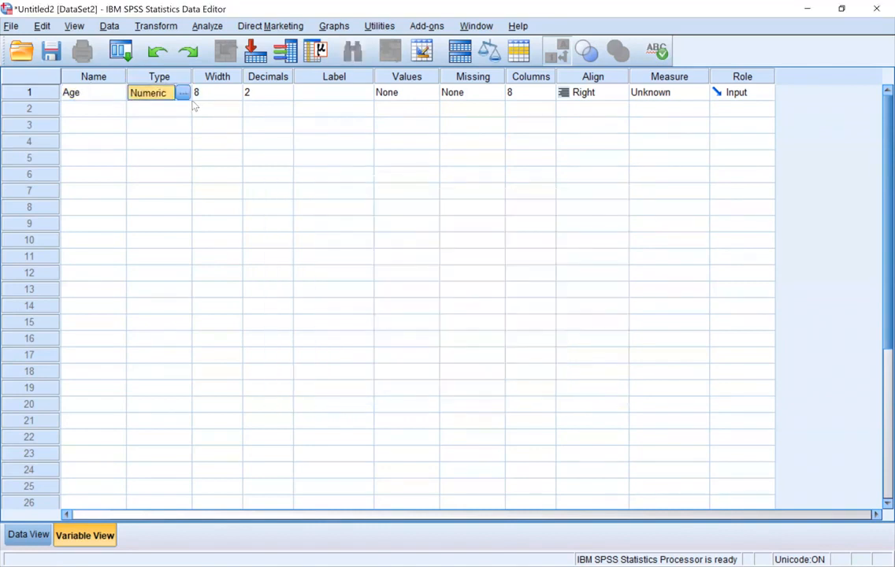
Set the Age variable's width to 3 and its decimals to 0
left_click(213, 100)
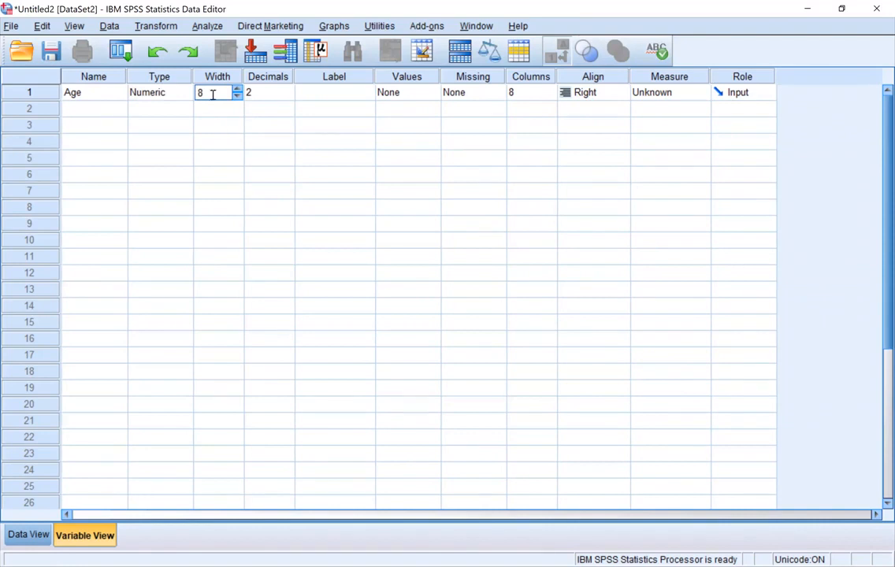
key("BackSpace")
type("3")
key("Tab")
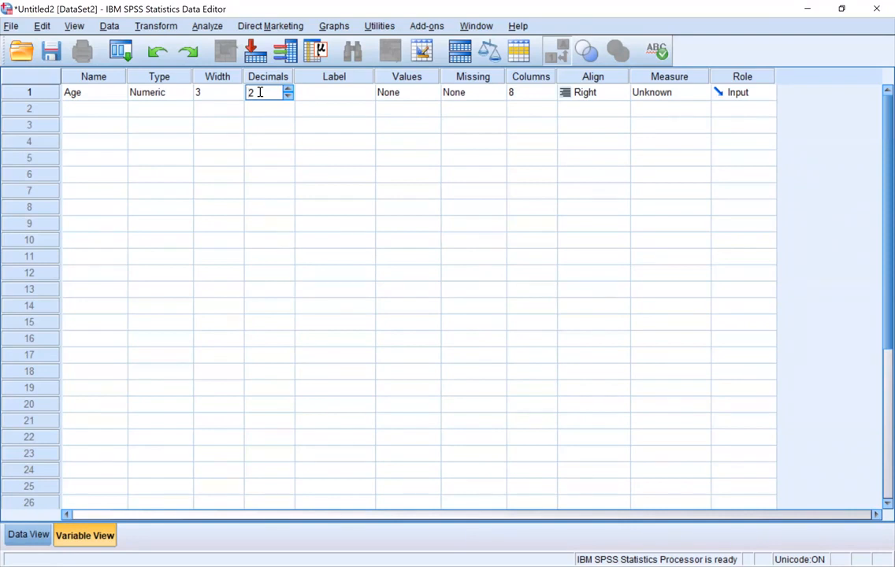
key("BackSpace")
type("0")
key("Tab")
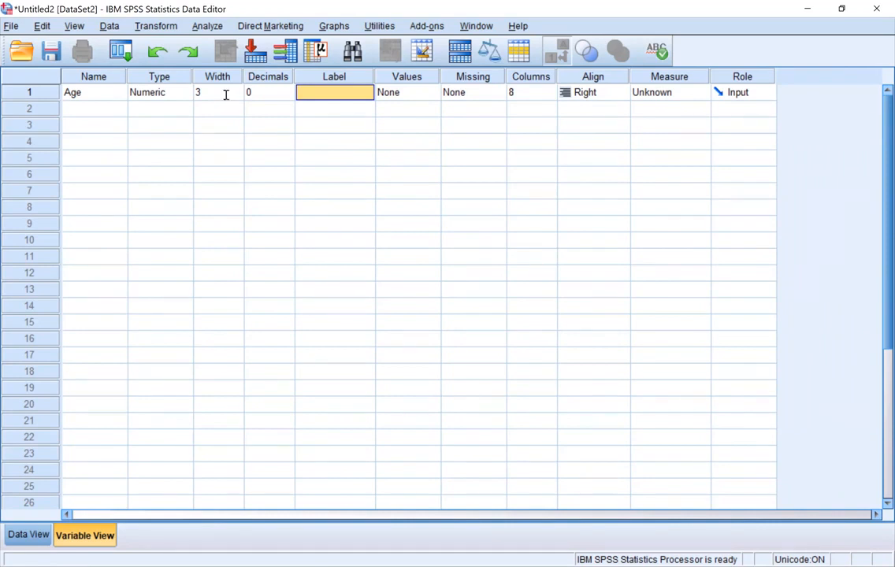
Reduce the Age variable's width to 2
left_click(226, 96)
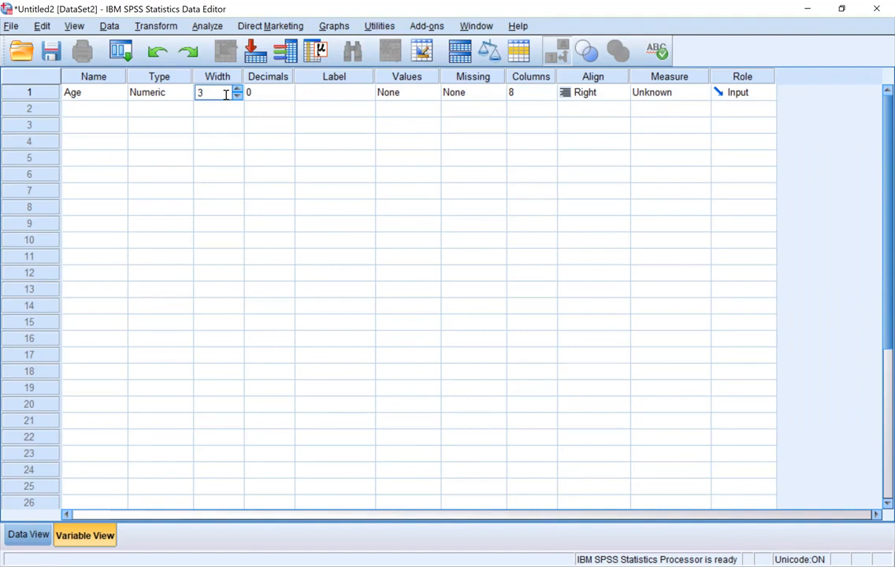
key("BackSpace")
type("2")
key("Tab")
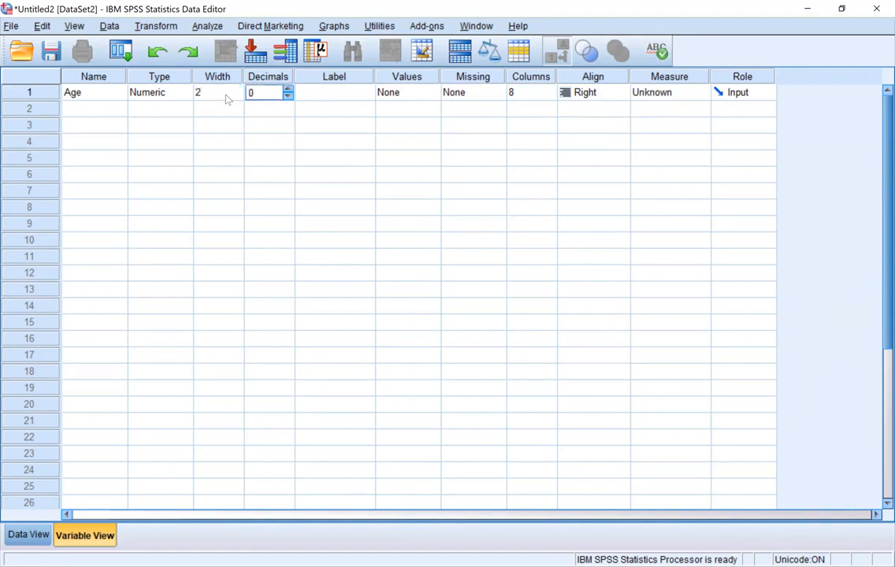
Enter "Age of the particiapnt ()" as the label of the Age variable
left_click(343, 96)
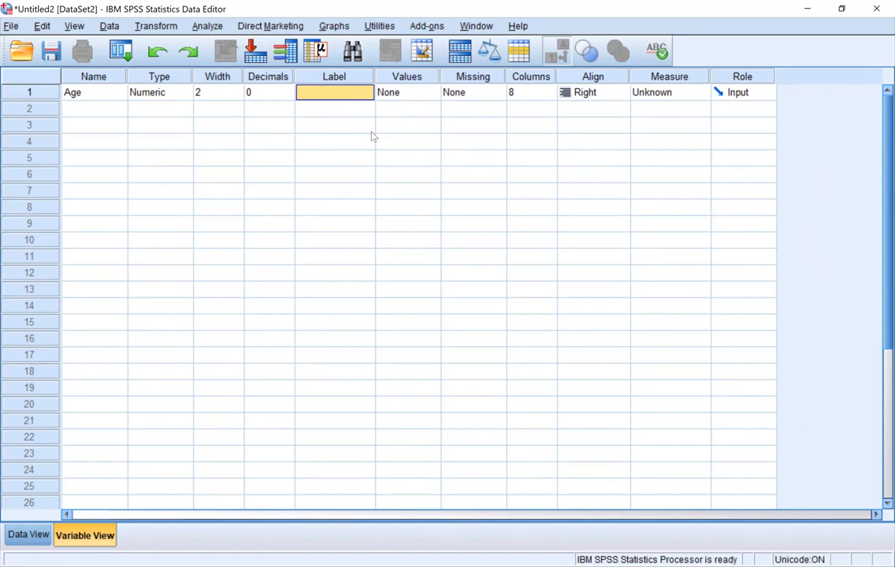
type("Age")
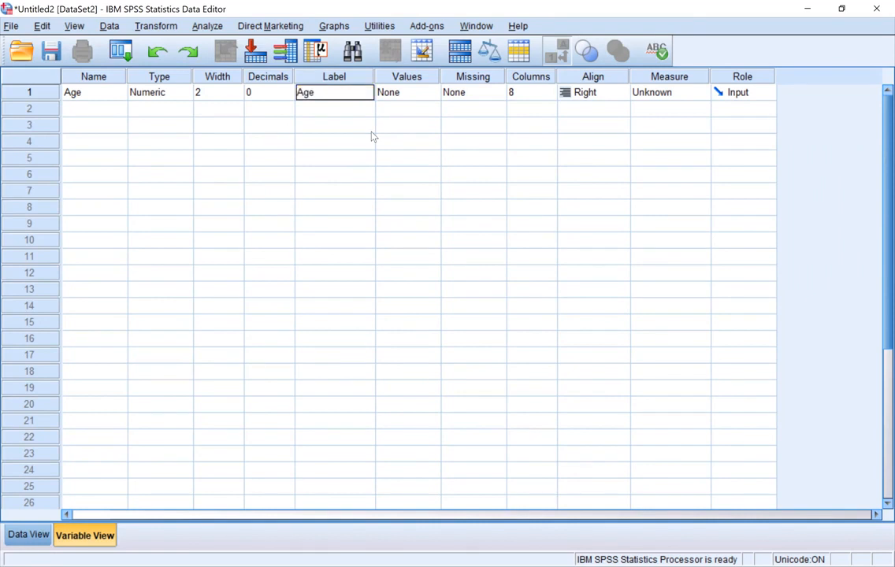
type(" of the particiapnt ()")
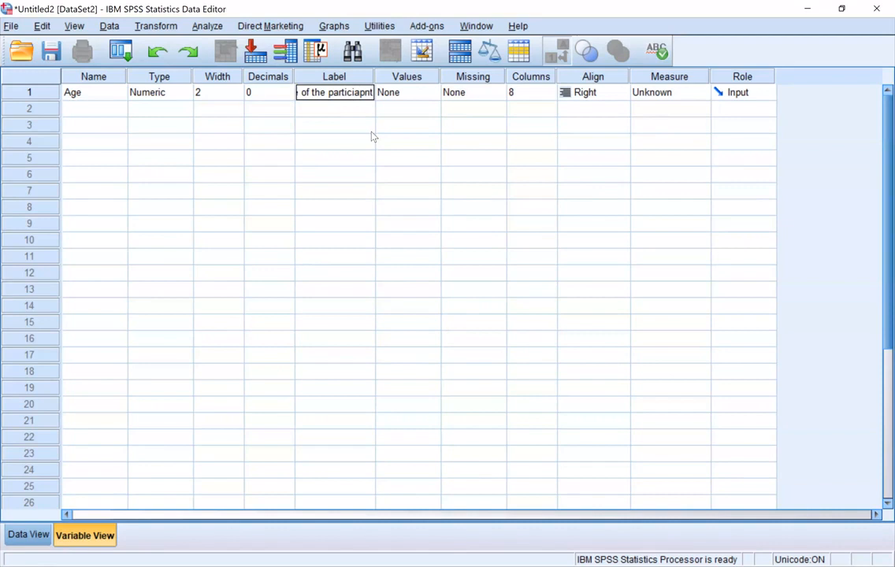
key("Left")
type("in compl")
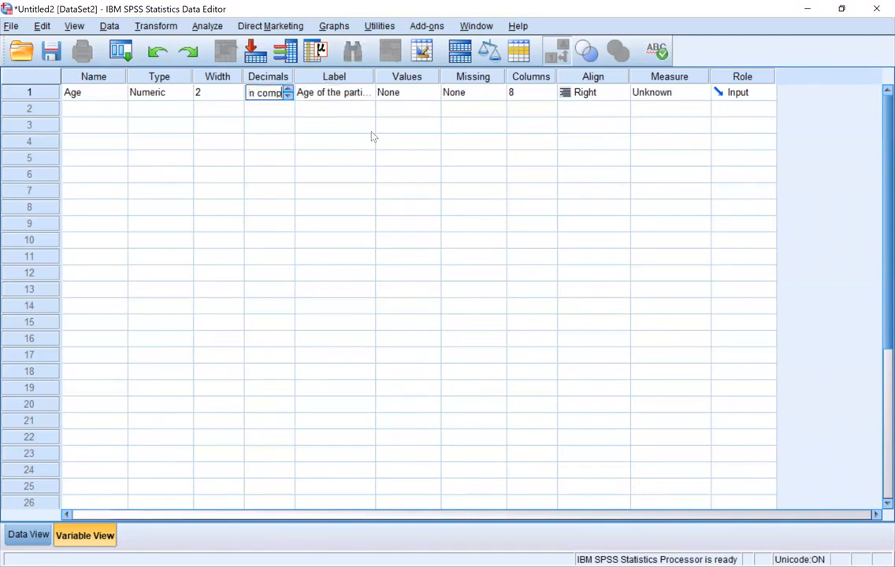
key("Right")
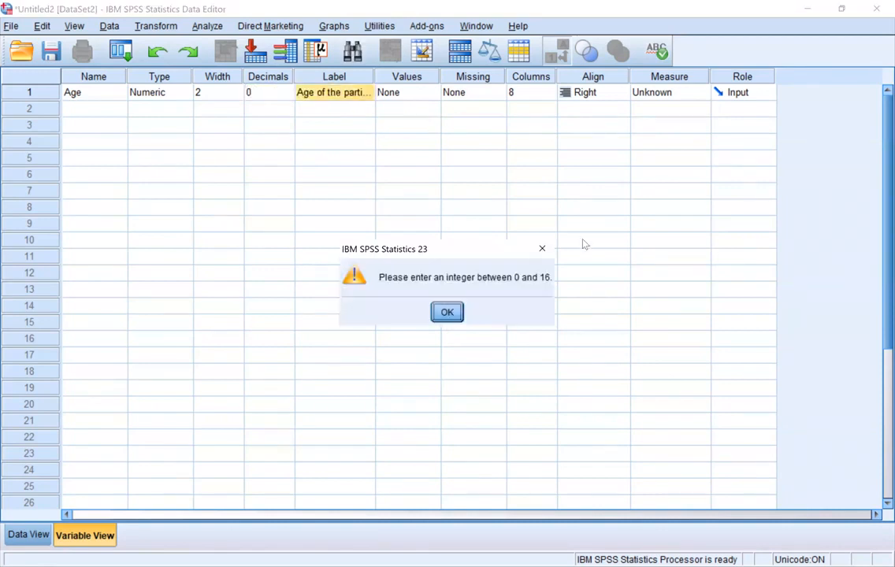
key("Return")
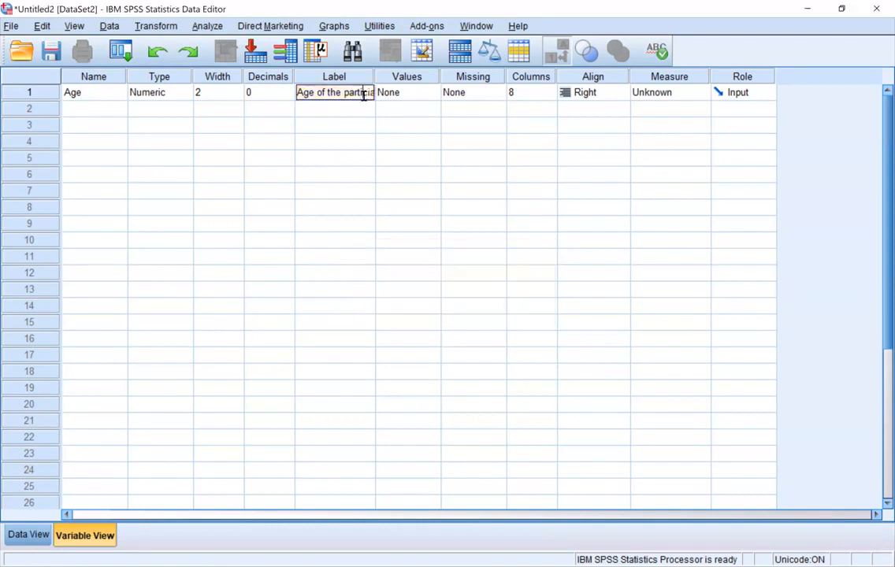
Widen the Label column and complete Age's label as "Age of the particiapnt (in complete years)"
left_click_drag(375, 74, 454, 73)
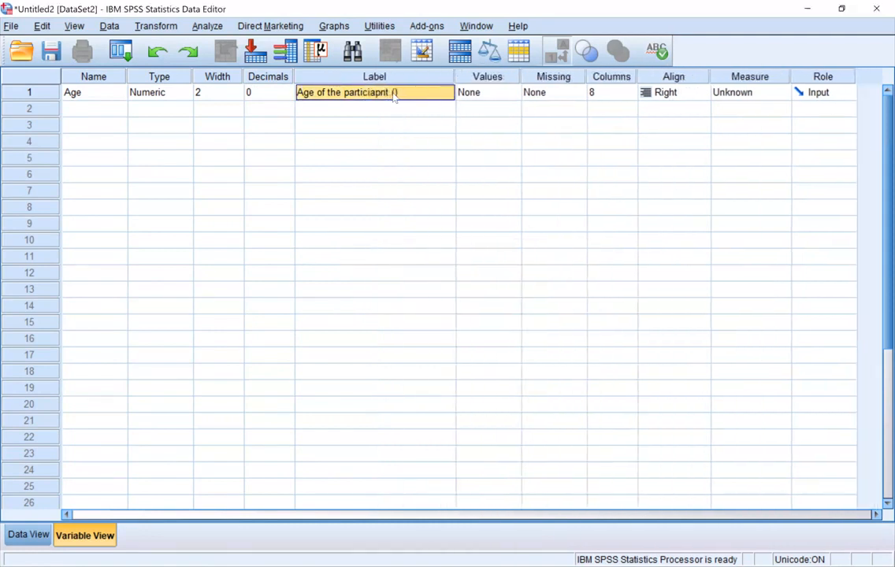
double_click(394, 93)
type("in complete years")
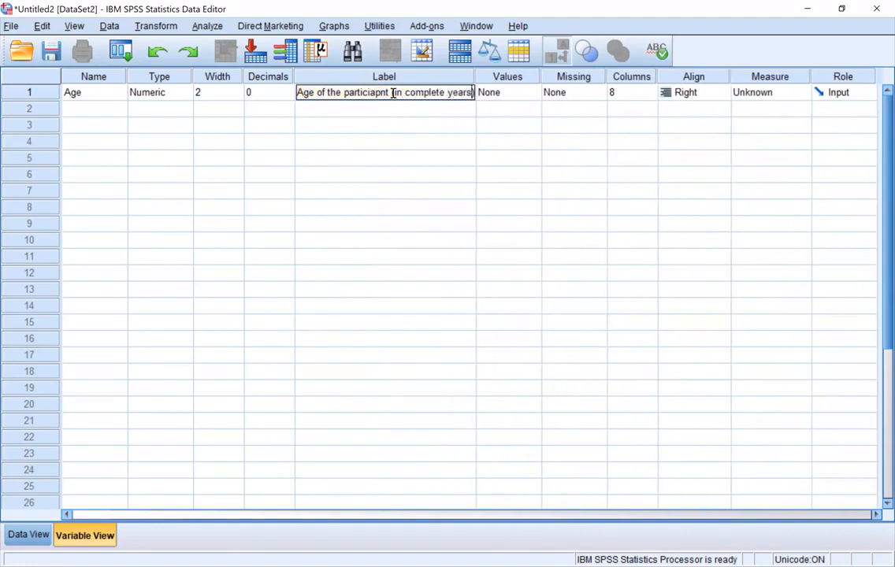
key("Return")
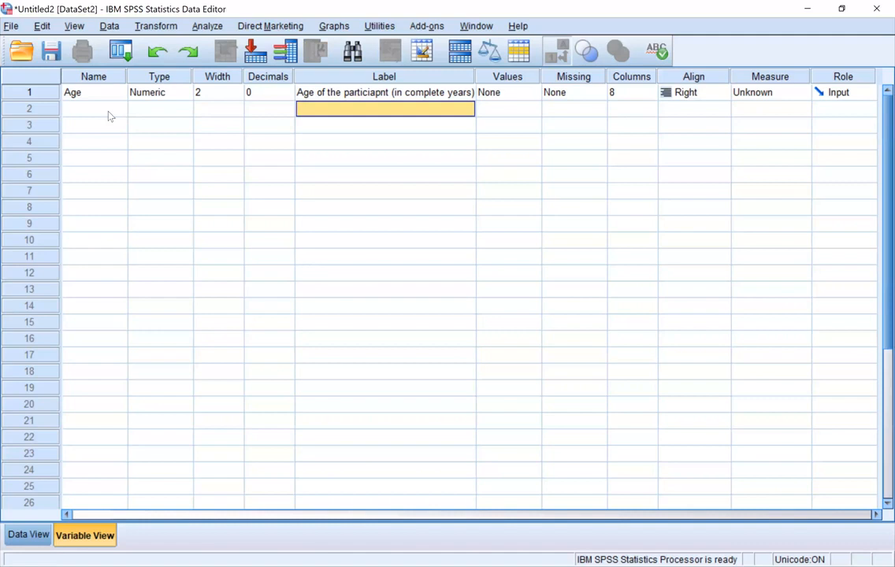
Define a second variable named DM in the row below Age
left_click(95, 82)
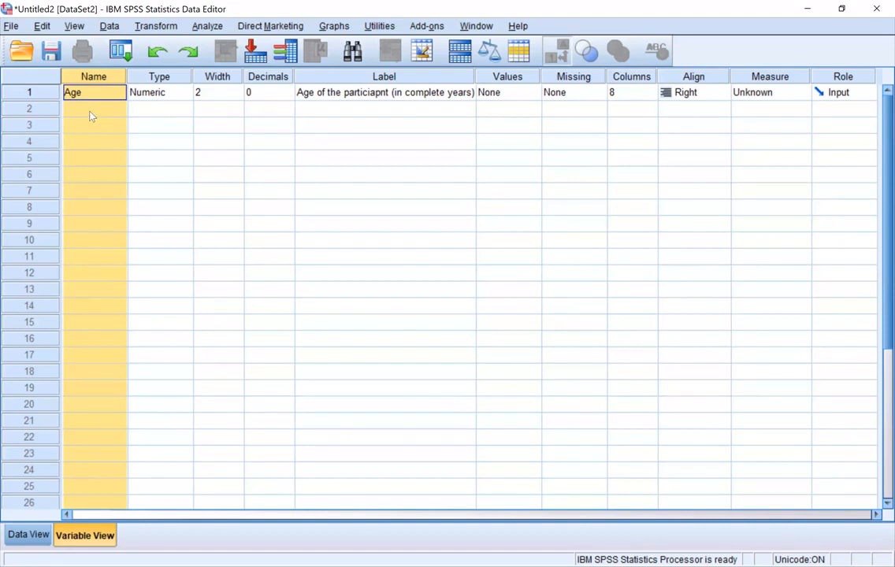
left_click(90, 111)
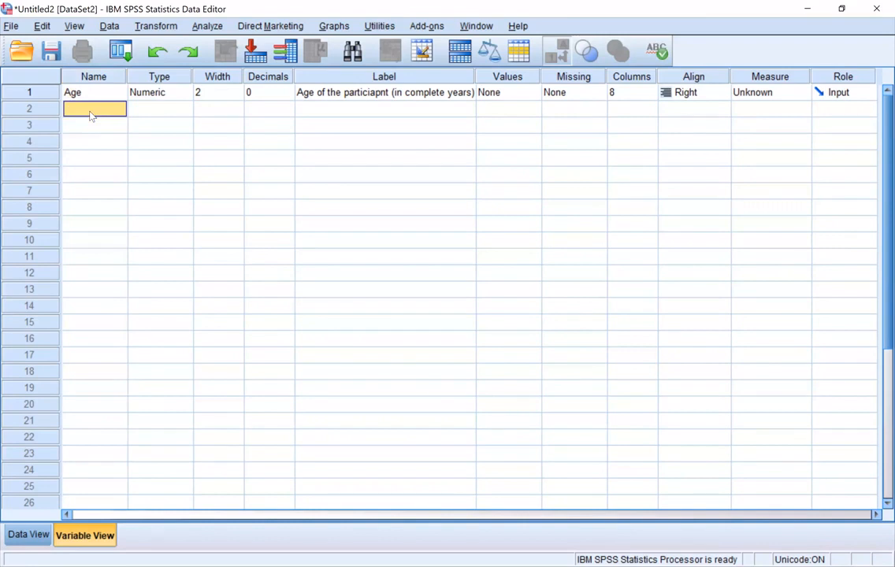
type("DM")
key("Return")
left_click(100, 112)
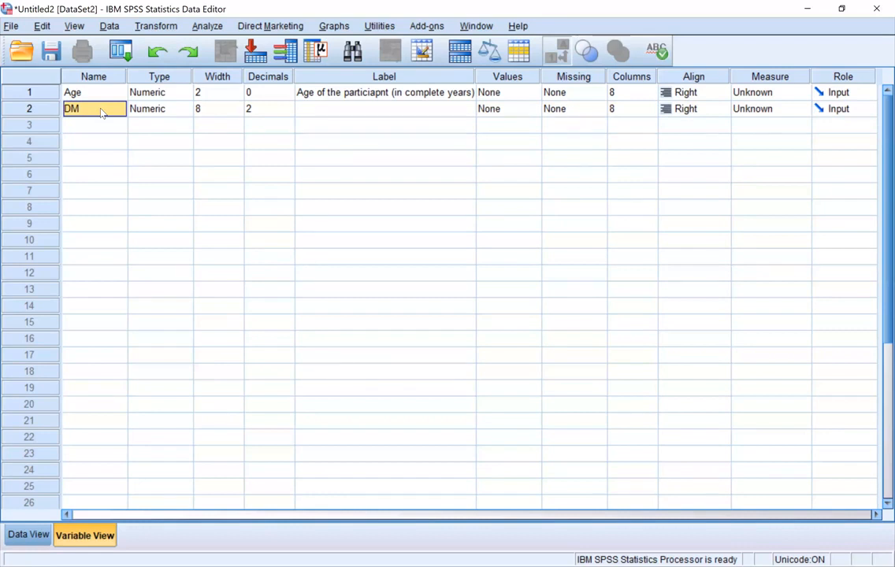
Label the DM variable "Type II Diabetes Mellitus"
left_click(349, 110)
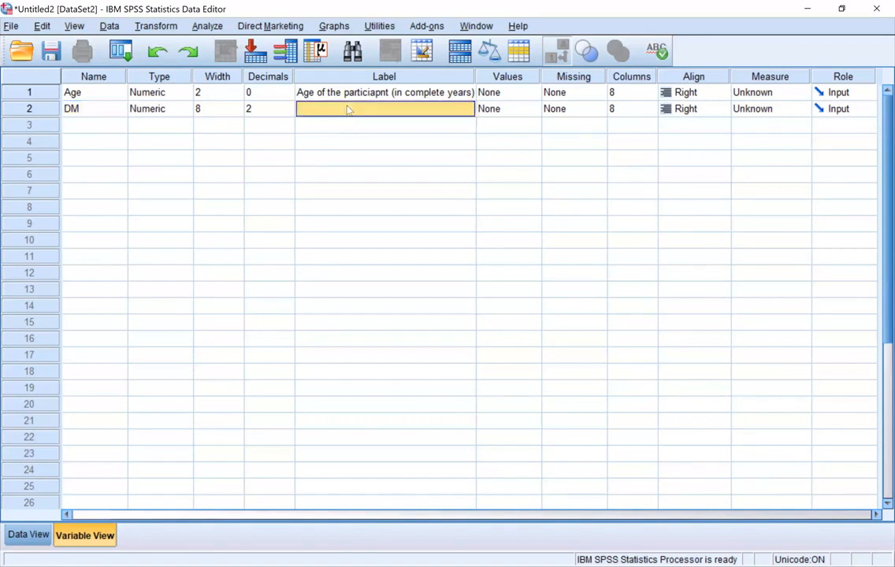
type("Type")
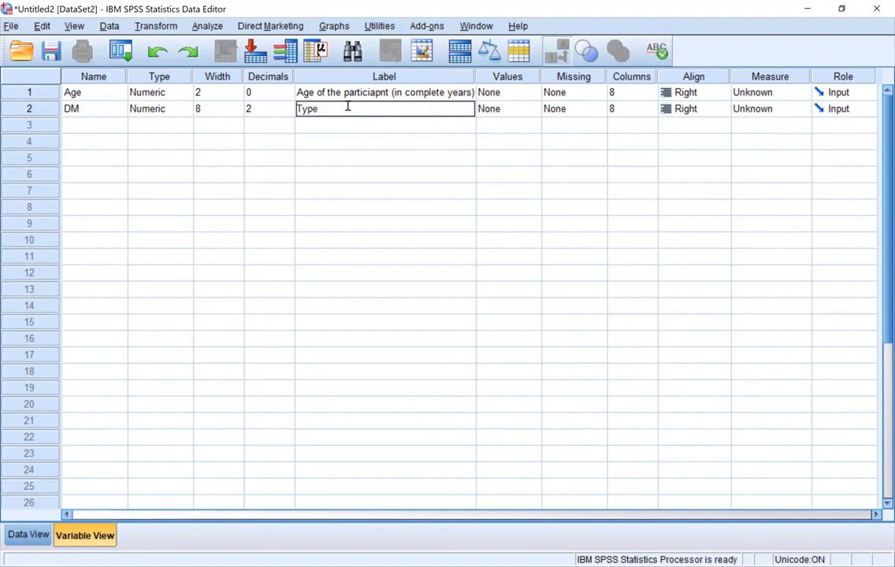
type(" II Diabetes Mellitus")
key("Return")
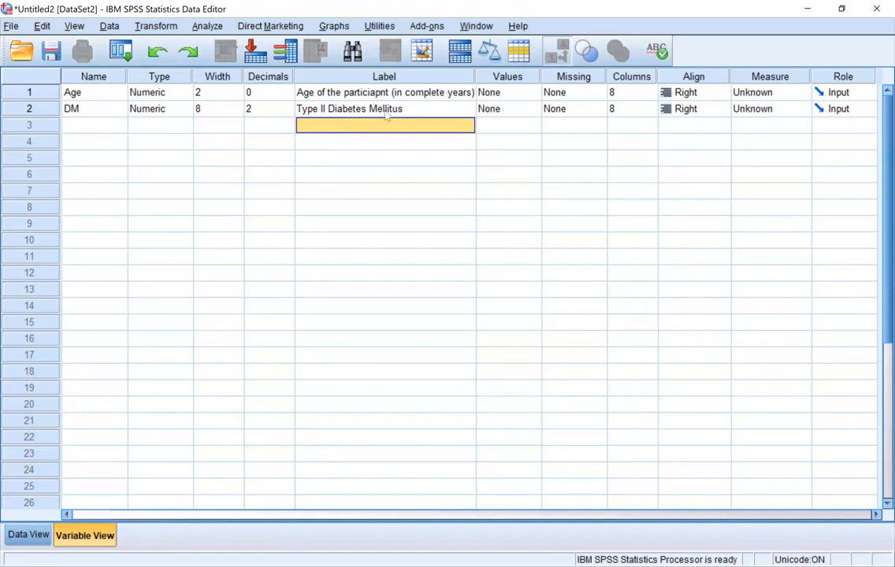
Clear the whole DM variable row from the variable list
left_click(41, 114)
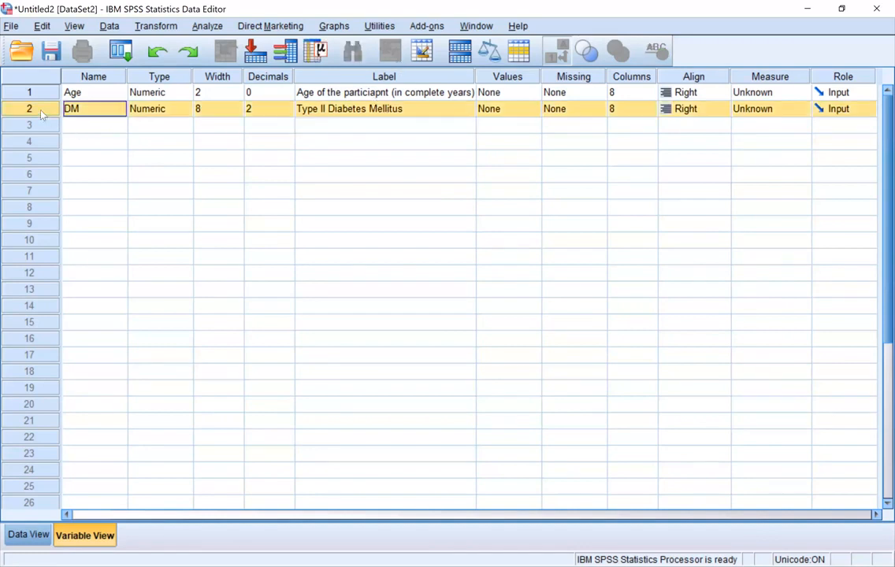
type("DM")
right_click(41, 114)
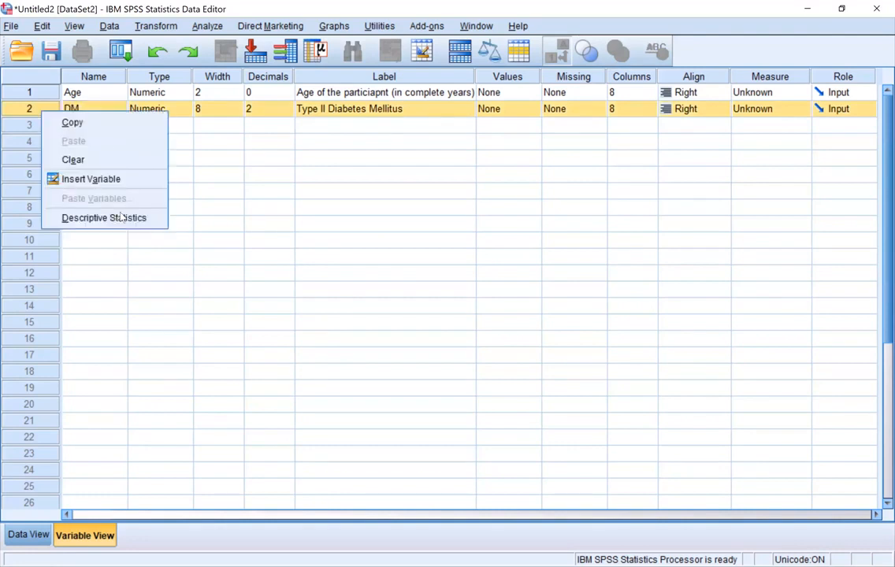
left_click(74, 148)
Review Age's type, decimals and label, inspect its value labels dialog, and leave it without changes
left_click(88, 92)
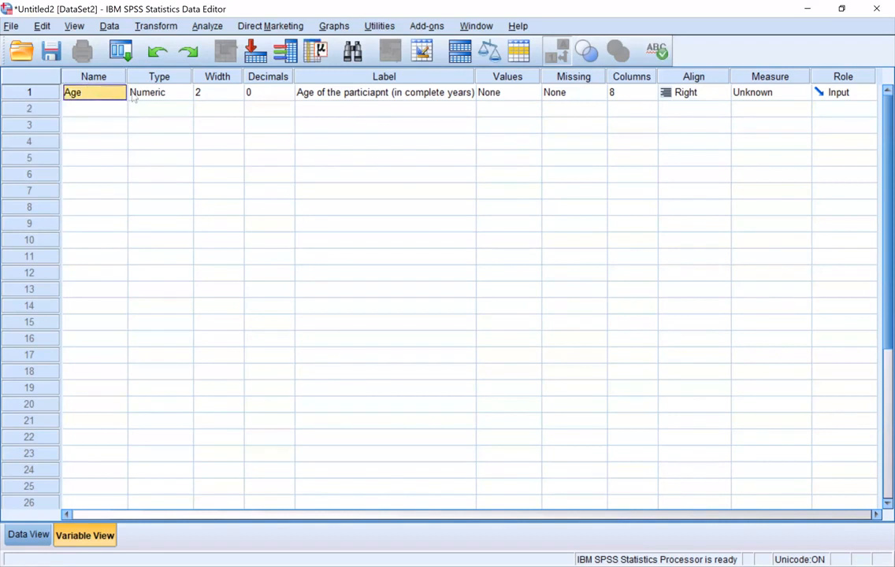
left_click(174, 95)
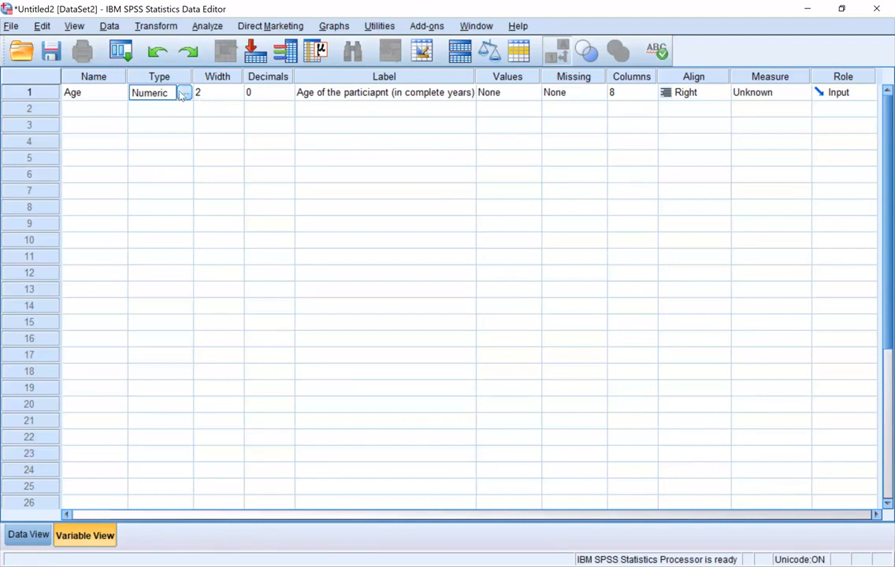
left_click(267, 90)
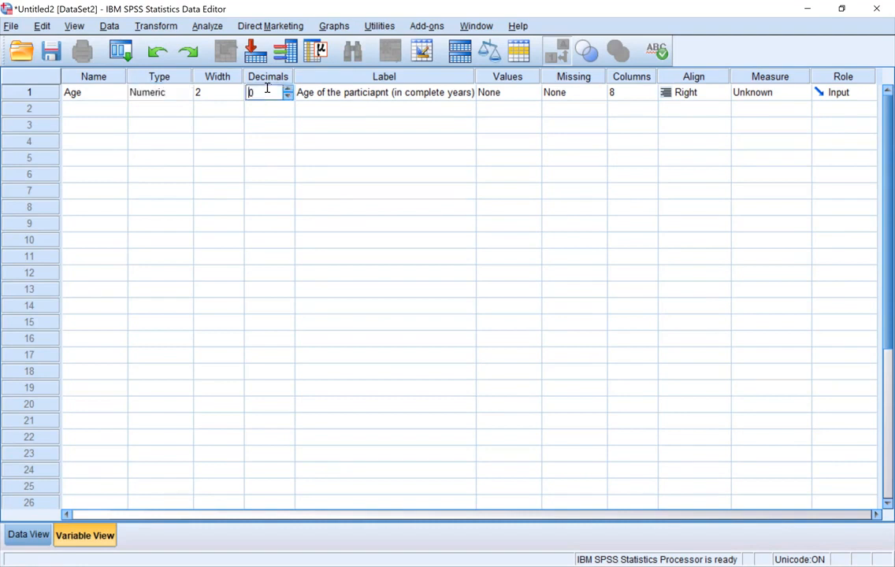
left_click(329, 92)
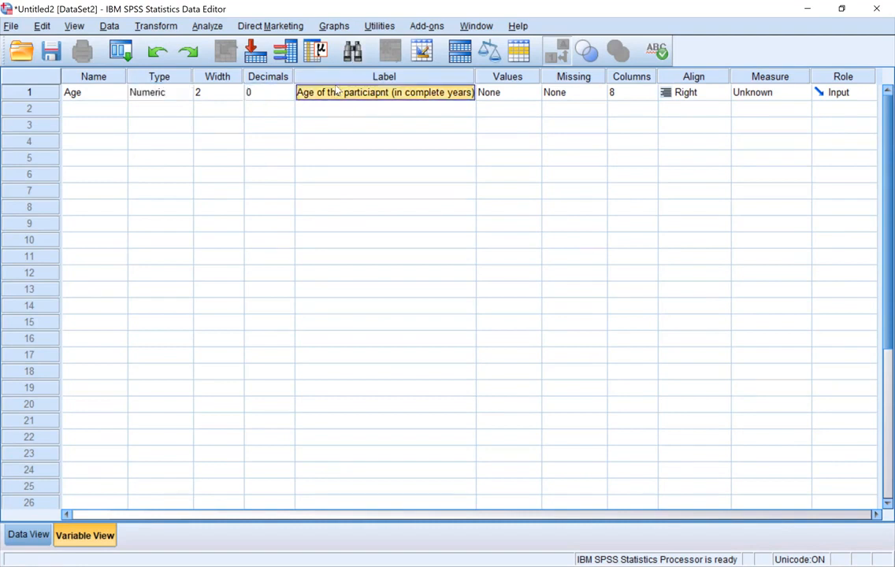
left_click(532, 92)
left_click(533, 92)
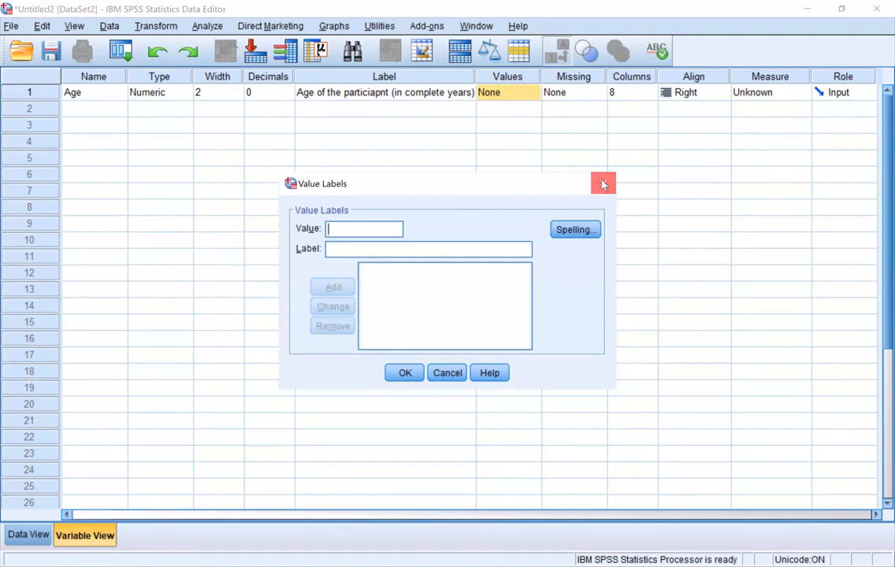
left_click(603, 183)
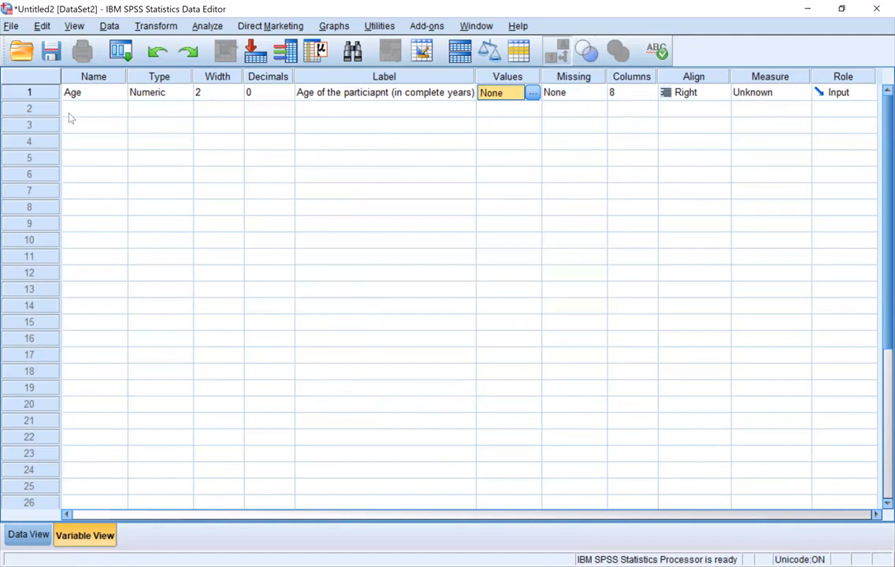
Define a second variable named Sex in the row below Age
left_click(95, 111)
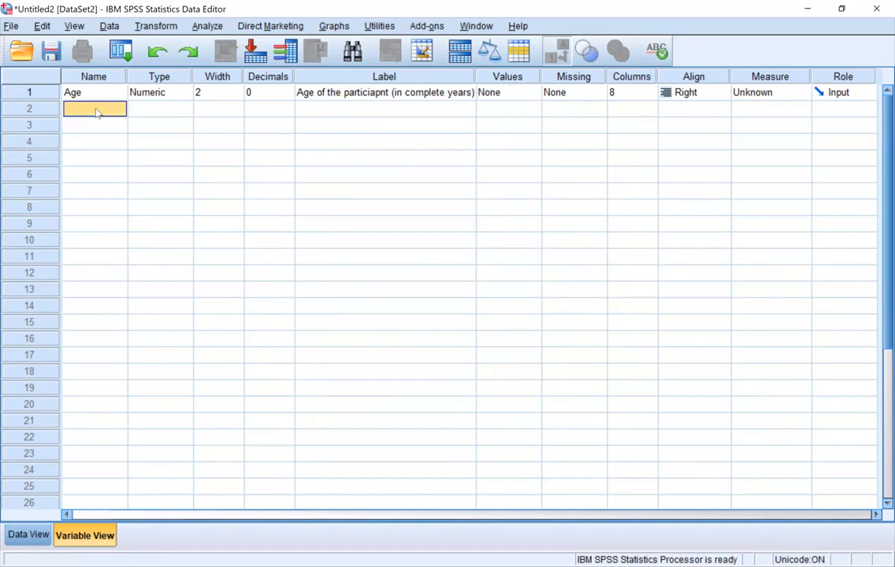
type("SE")
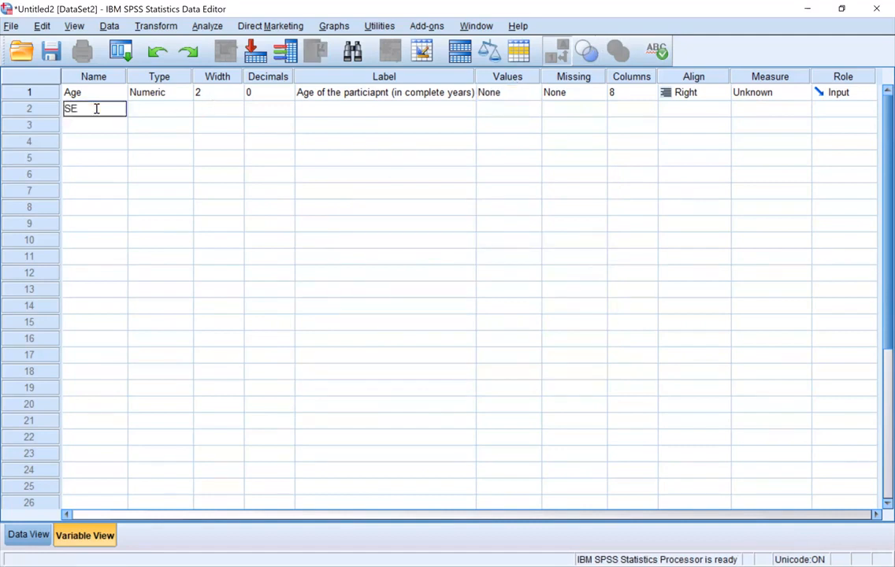
type("x")
key("Return")
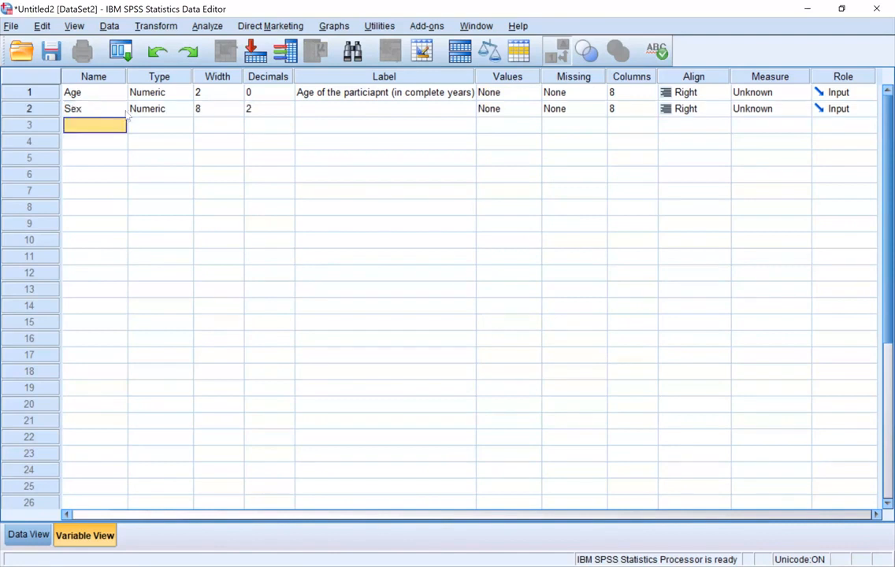
Review the variable type options for Sex along with its width and decimals, leaving them all unchanged
left_click(184, 115)
left_click(184, 110)
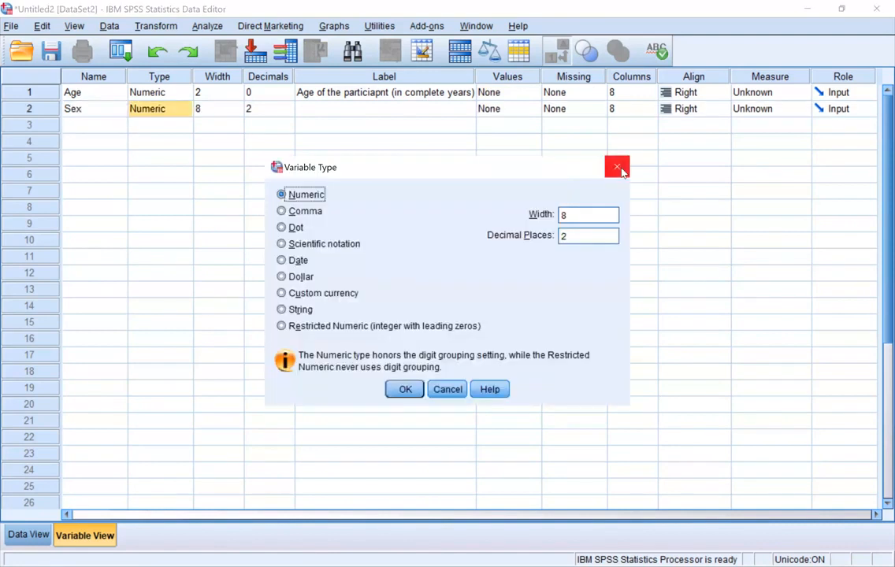
left_click(622, 172)
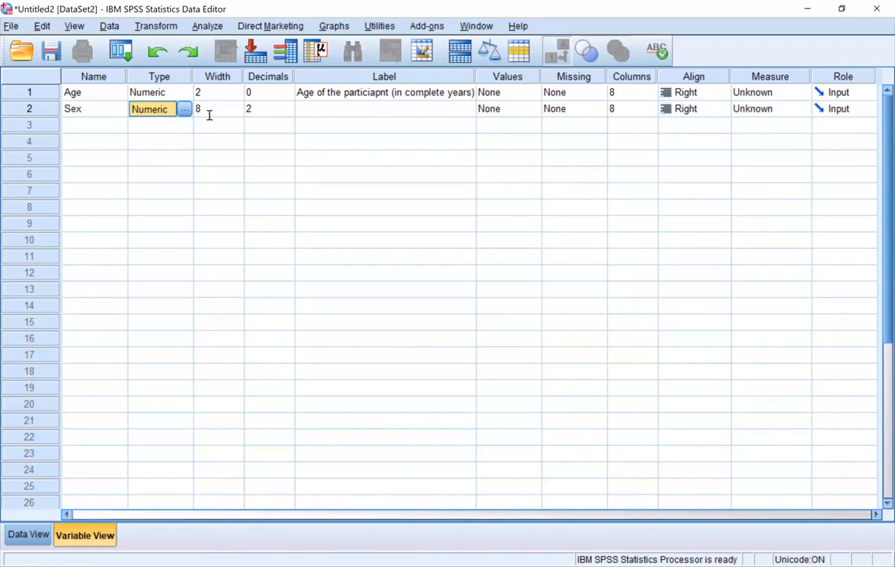
left_click(210, 114)
left_click(261, 112)
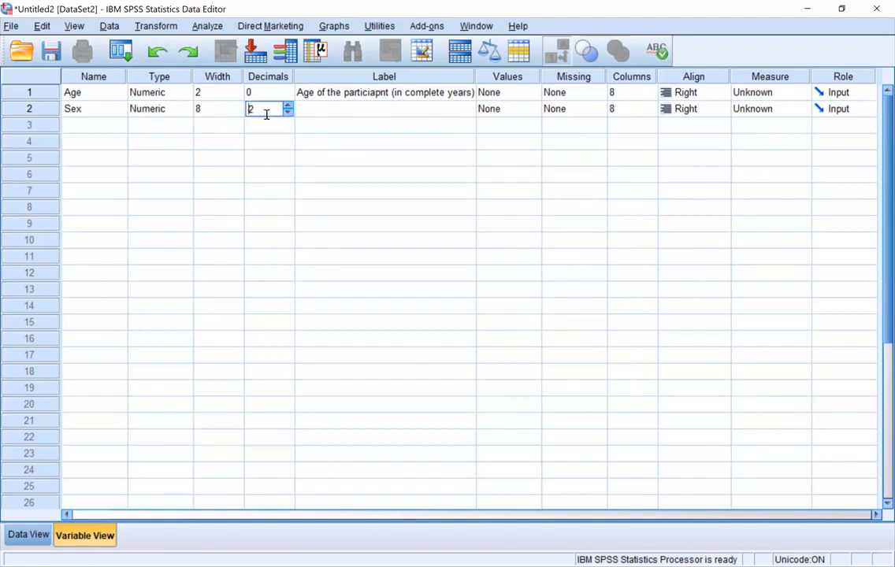
left_click(175, 114)
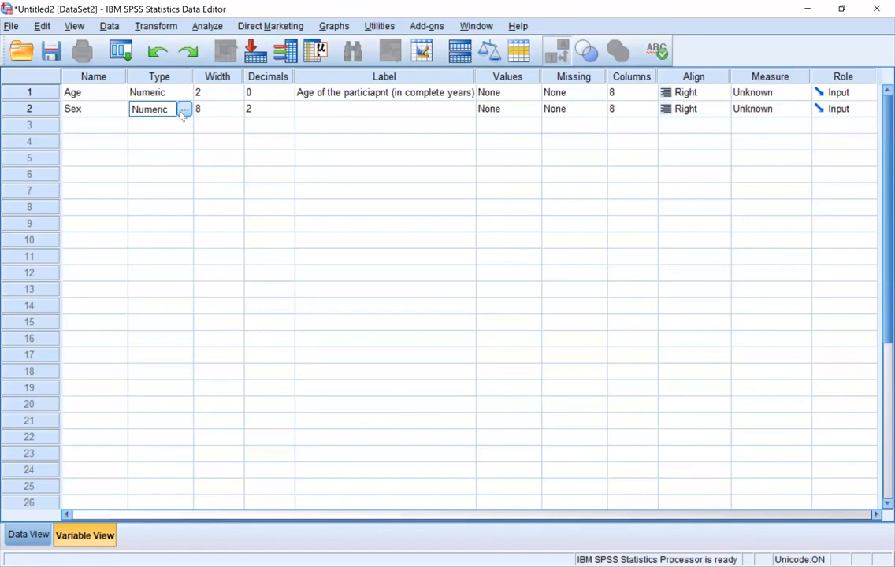
left_click(183, 111)
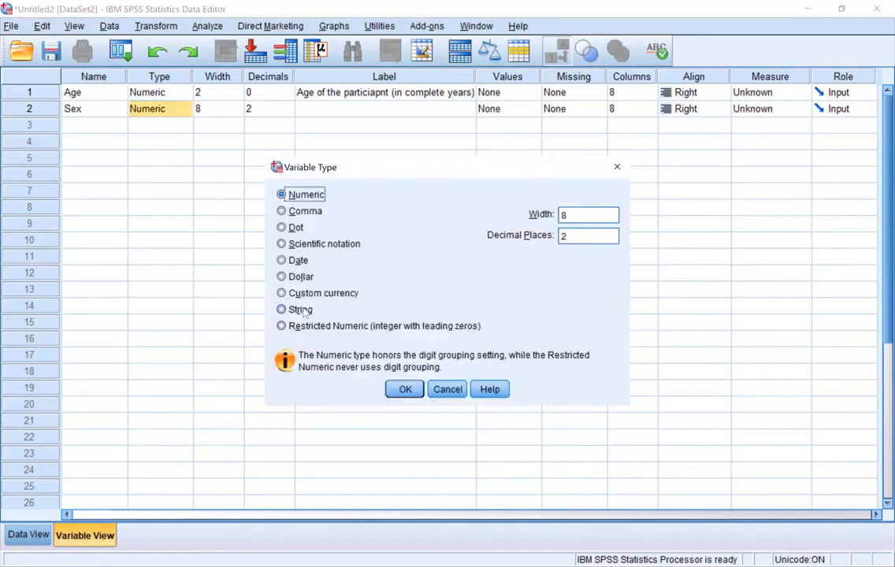
left_click(618, 169)
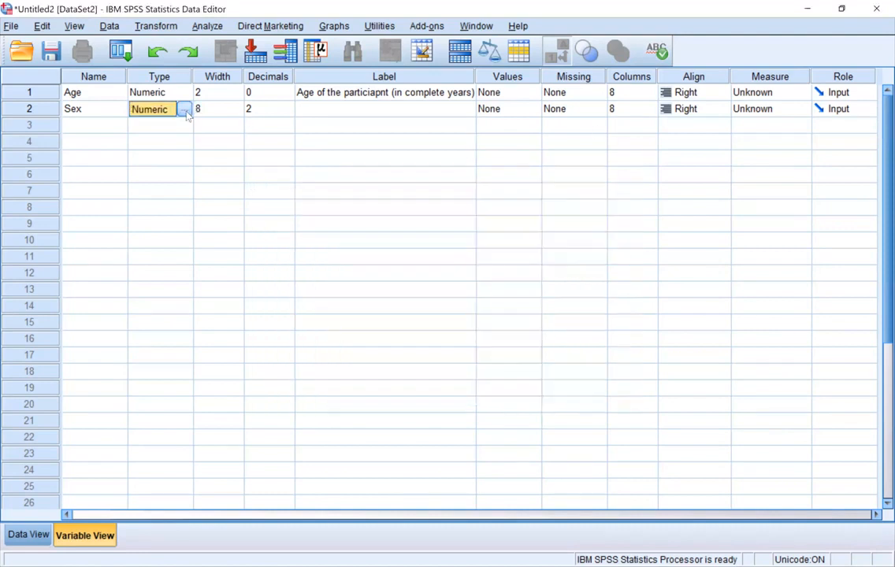
Change the Sex variable's type to String and set its width to 1
left_click(183, 111)
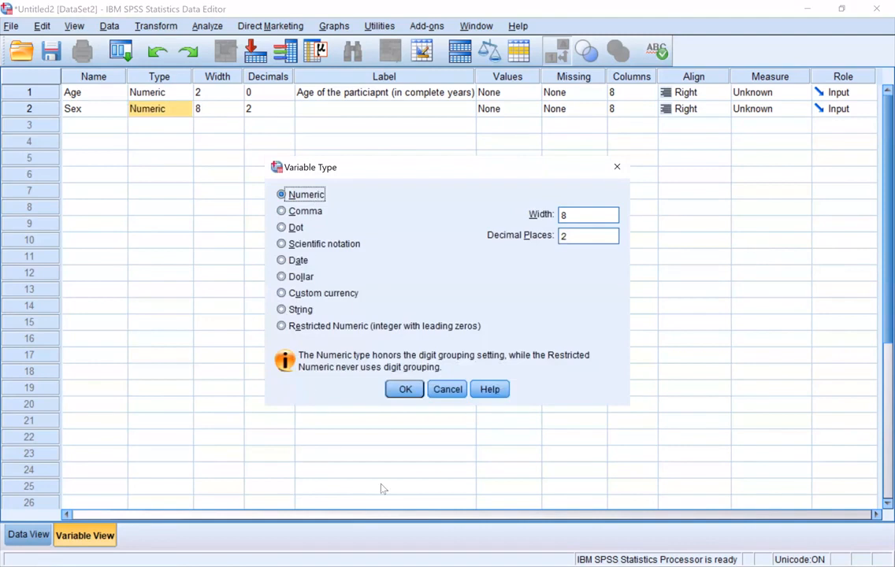
left_click(296, 312)
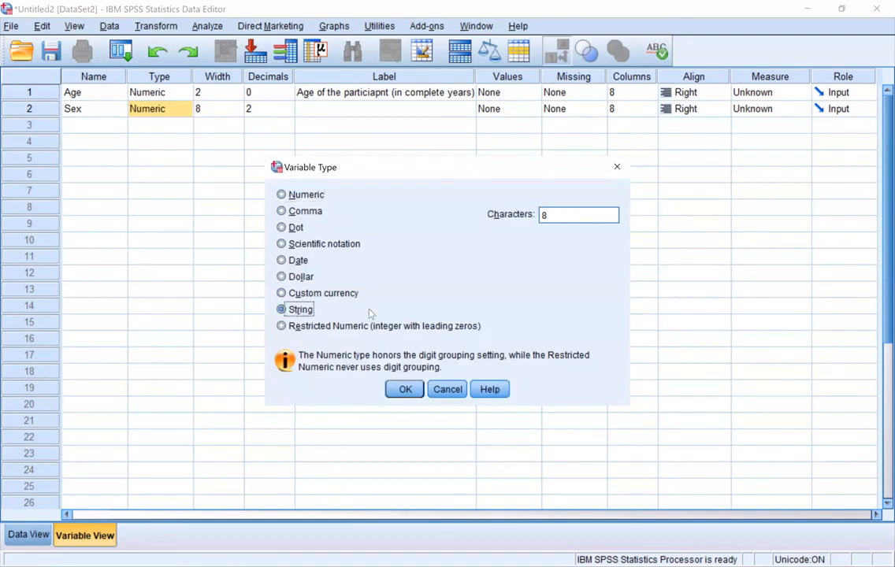
left_click(403, 389)
left_click(229, 108)
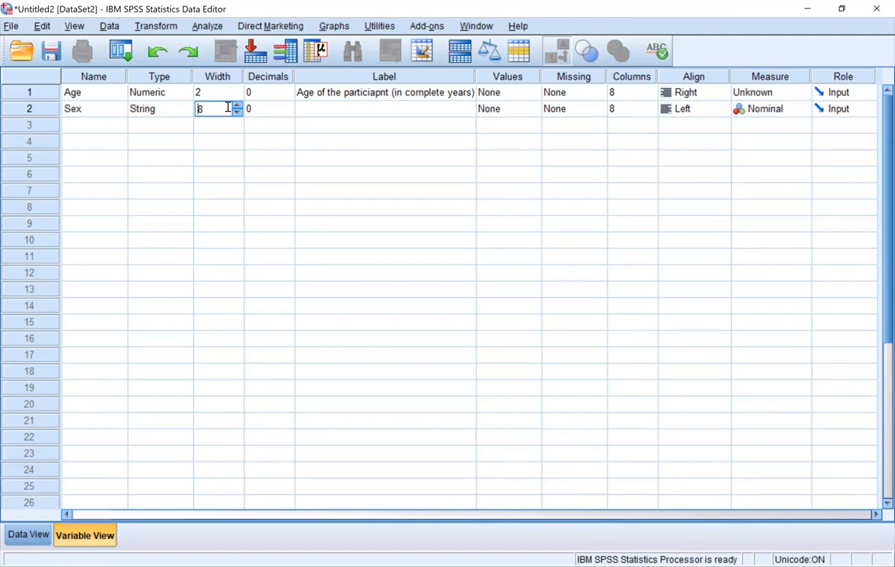
key("Delete")
type("1")
key("Tab")
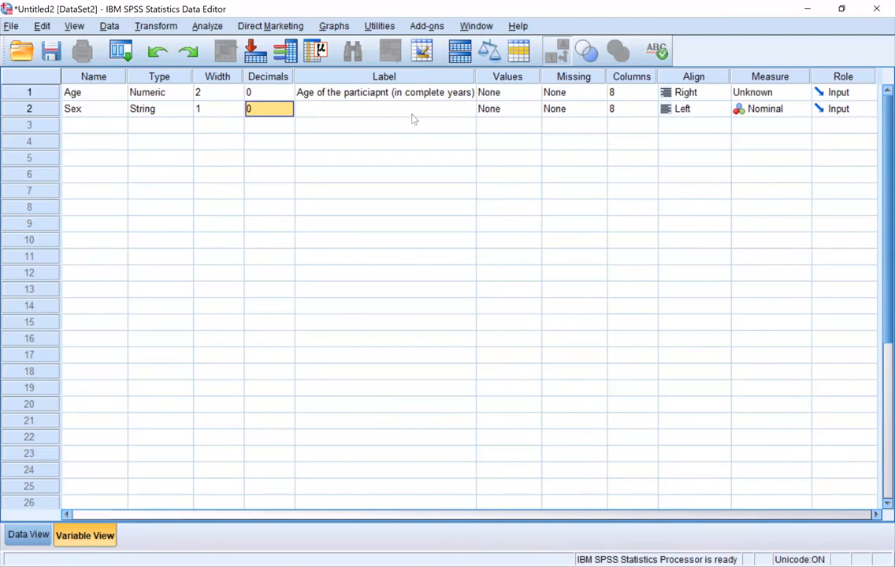
Label the Sex variable "Sex of the participant"
key("Tab")
type("Sex of th")
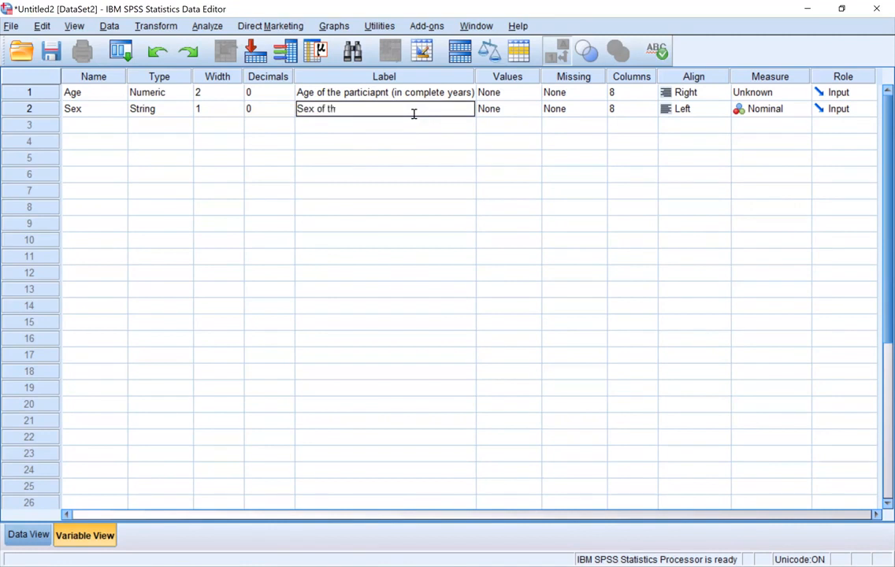
type("e participant")
Open the value labels for Sex and add value 0 with the label "Female"
left_click(533, 112)
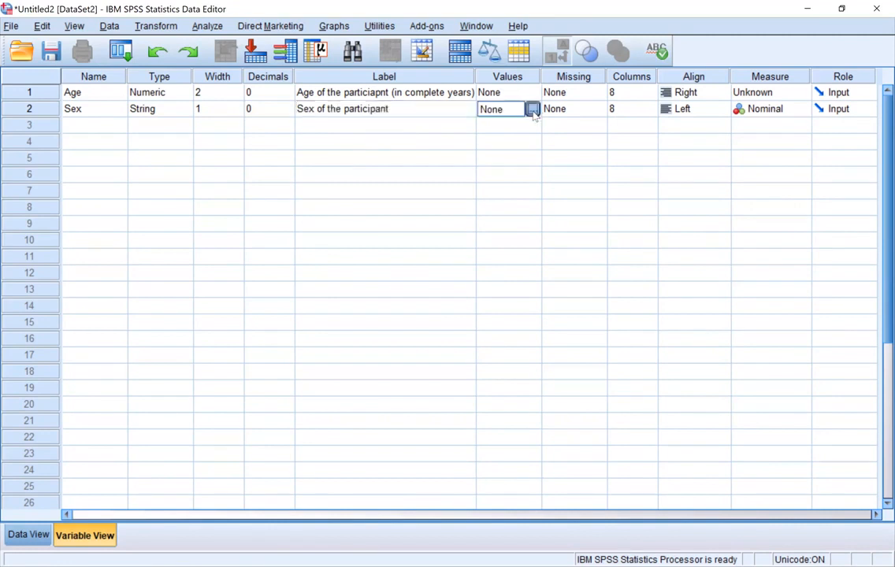
left_click(532, 111)
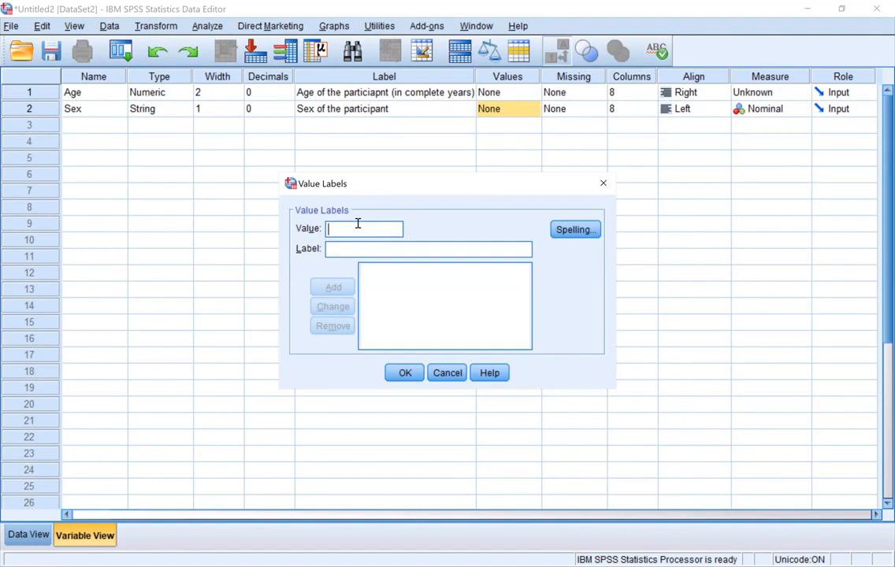
type("0")
key("Tab")
type("FE")
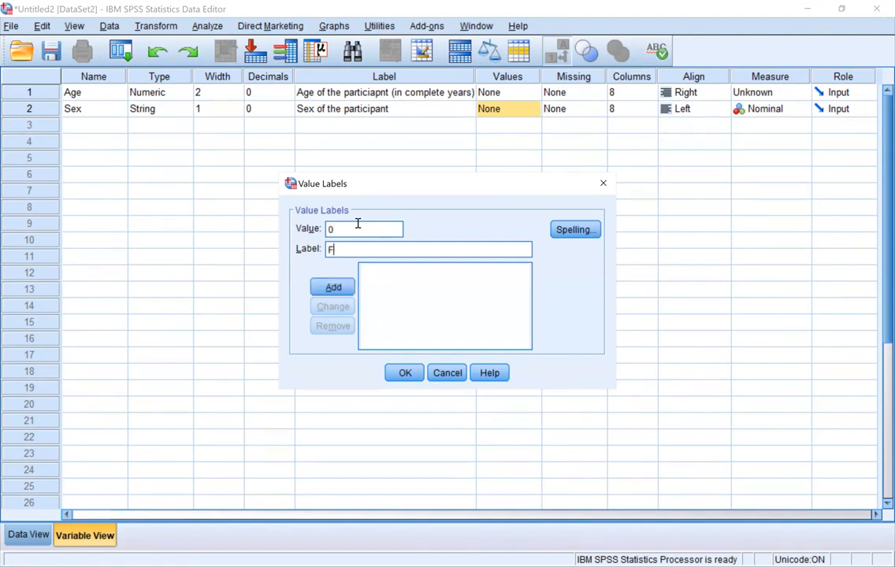
type("ALE")
key("BackSpace")
key("BackSpace")
key("BackSpace")
key("BackSpace")
key("BackSpace")
type("emale")
key("Return")
Add value 1 with the label "Male" for Sex and accept the value labels
type("1")
key("Tab")
type("MAL")
key("BackSpace")
key("BackSpace")
type("ale")
key("Return")
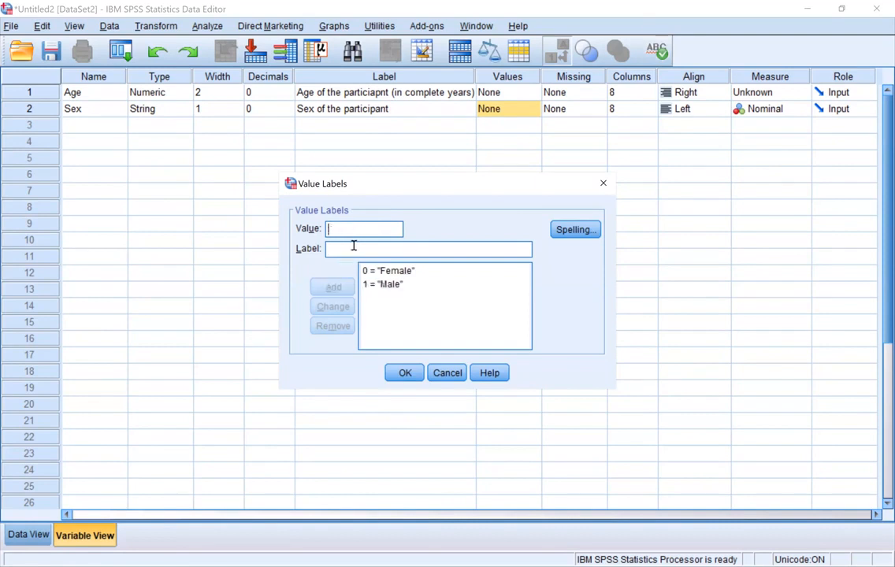
left_click(410, 378)
Widen the Values column so the Sex variable's value labels entry fits
left_click(568, 142)
left_click_drag(541, 77, 556, 77)
left_click(542, 122)
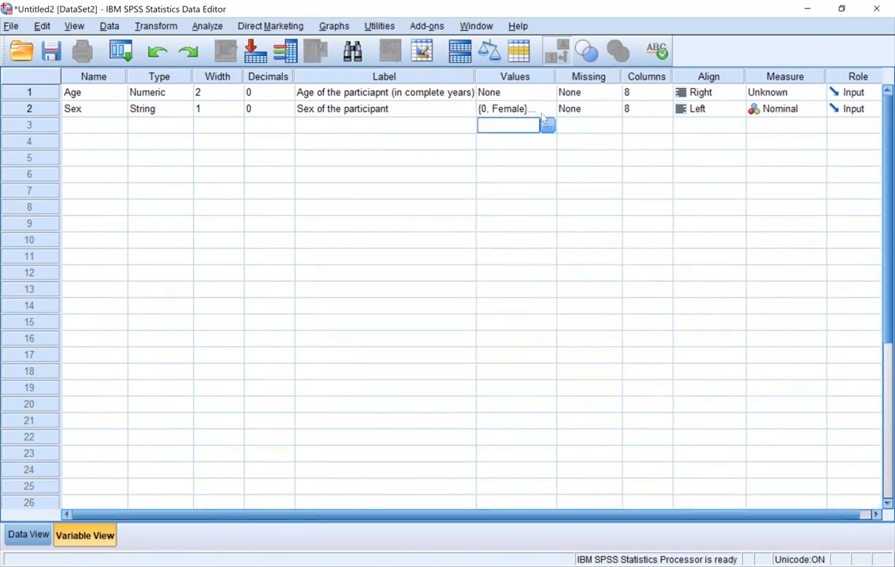
Reopen the value labels of Sex, examine the Female and Male entries, and leave without changes
left_click(547, 110)
left_click(547, 111)
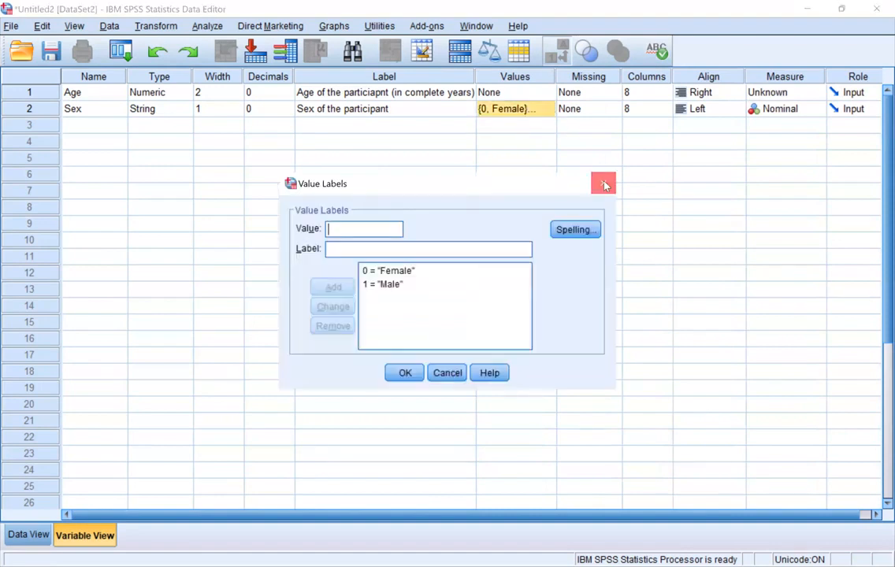
left_click(601, 183)
left_click(547, 111)
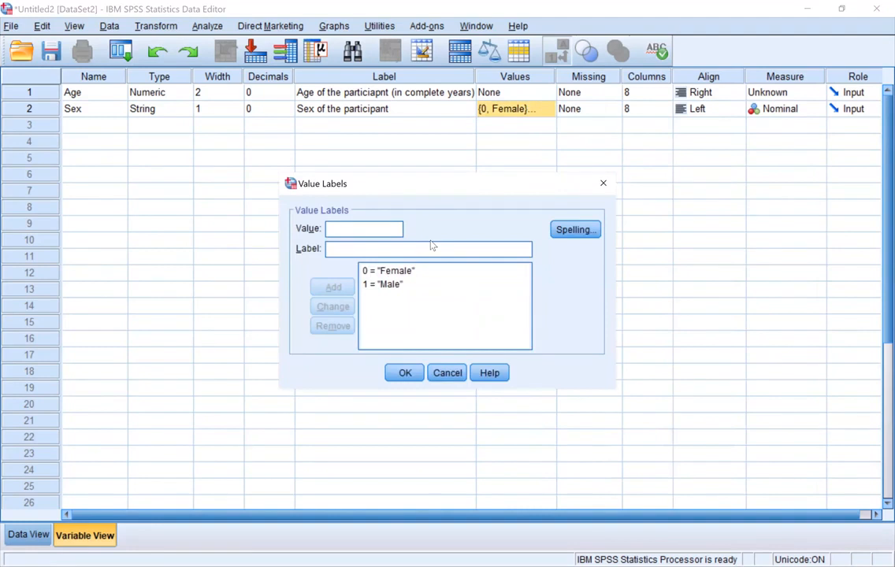
left_click(387, 271)
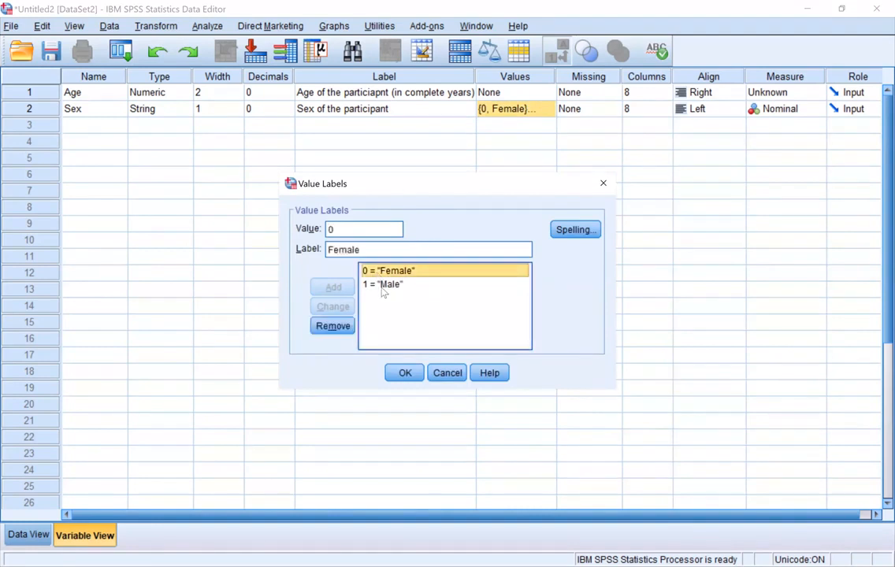
left_click(383, 286)
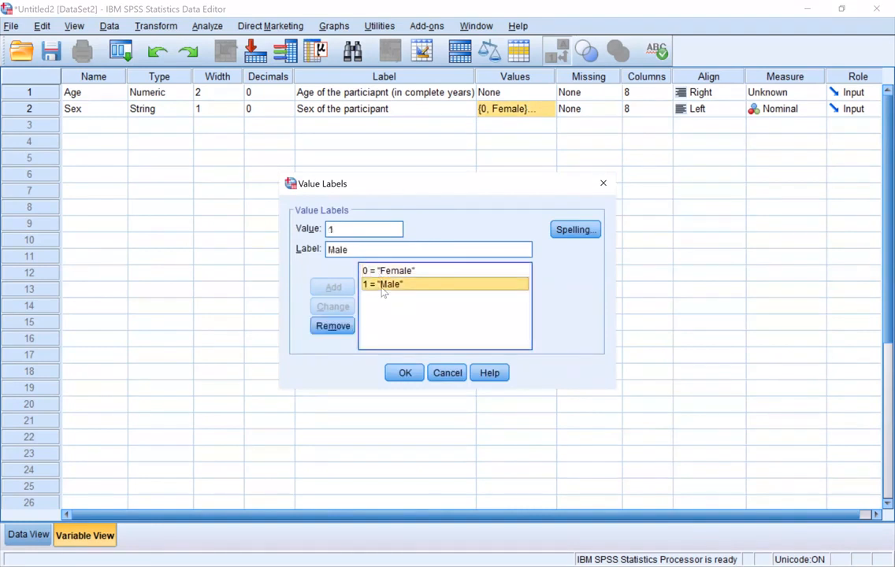
left_click(602, 184)
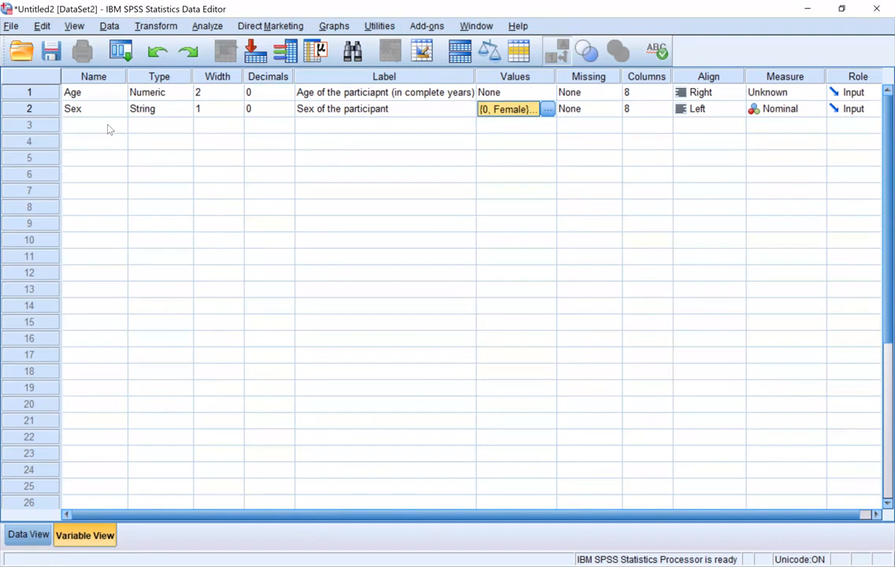
Enter COVID_Severity as the name of a third variable in the row below Sex
left_click(102, 130)
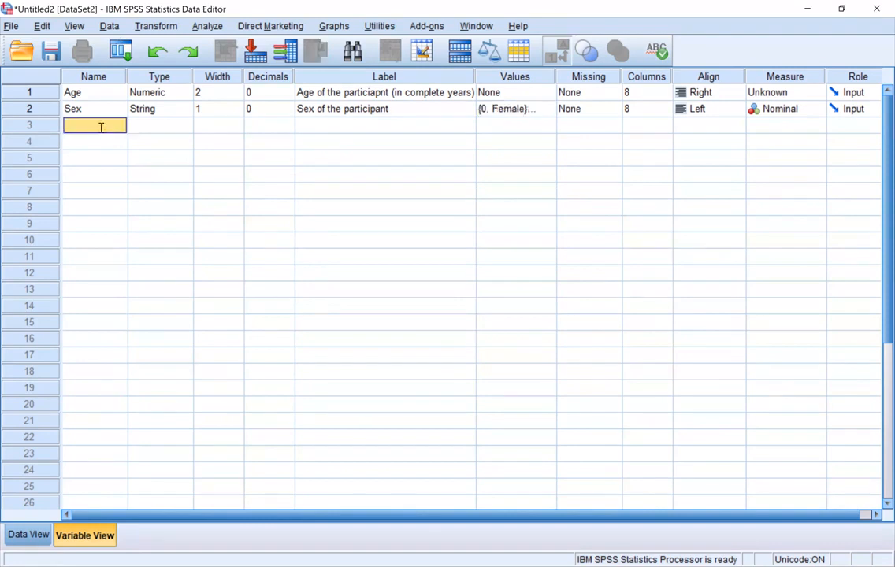
type("COVDI")
key("BackSpace")
type("ID")
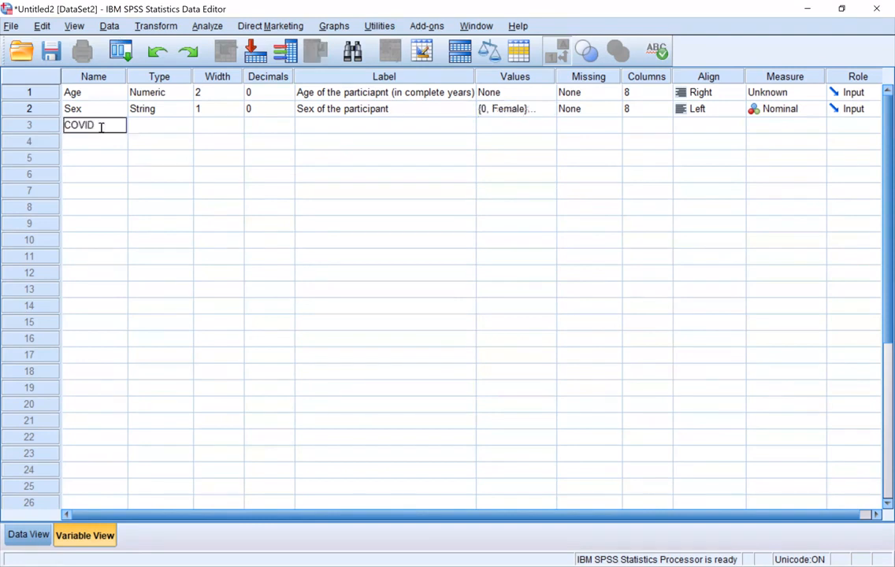
type("-19")
key("BackSpace")
key("BackSpace")
key("BackSpace")
key("BackSpace")
type("D_Severity")
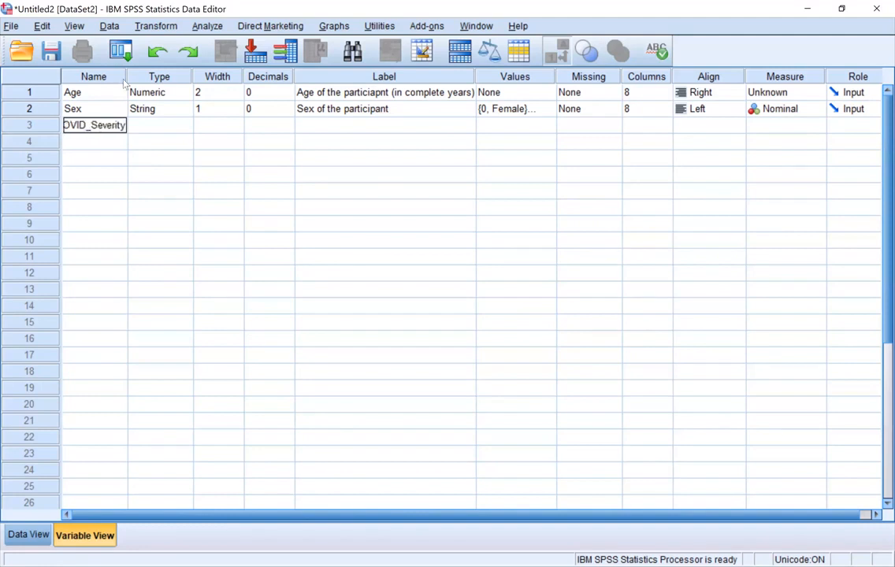
Widen the Name column to fit COVID_Severity and check the full variable name
left_click_drag(125, 77, 139, 77)
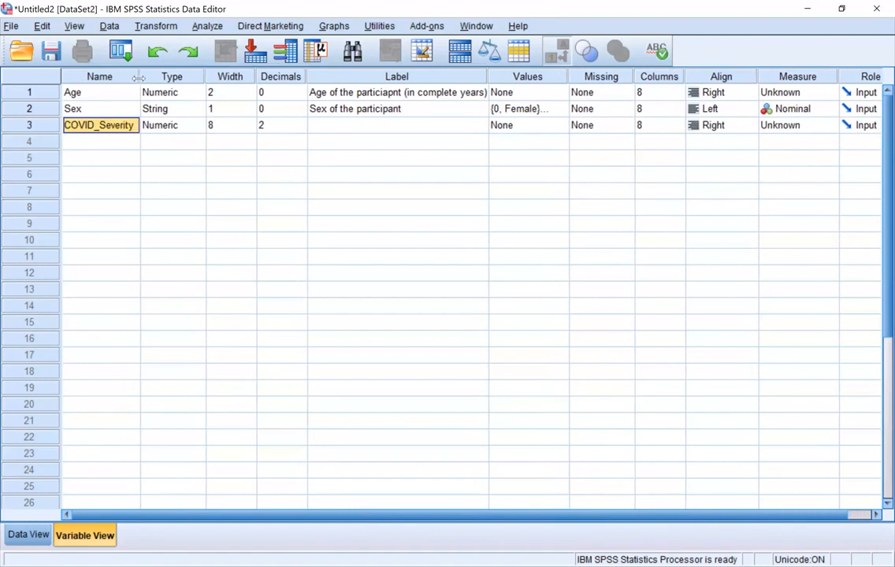
left_click(118, 147)
left_click(99, 126)
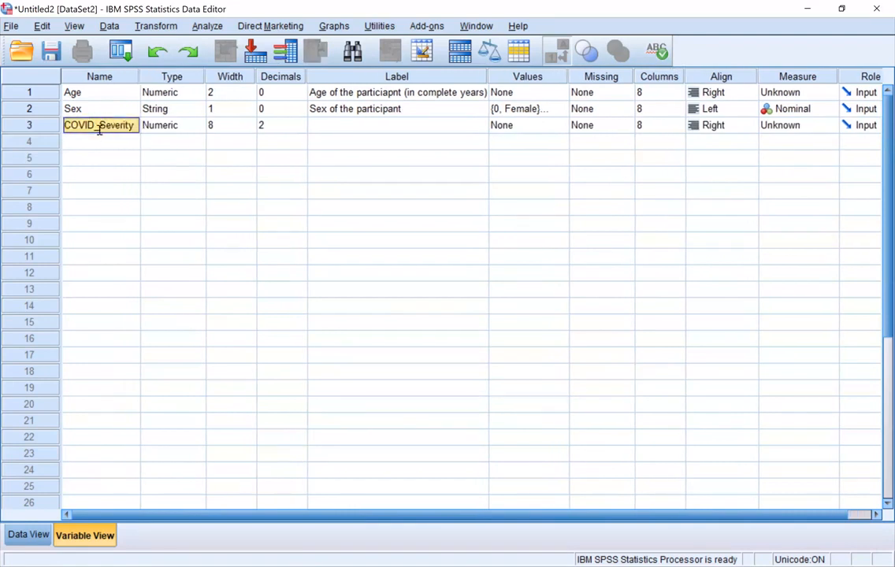
left_click(99, 127)
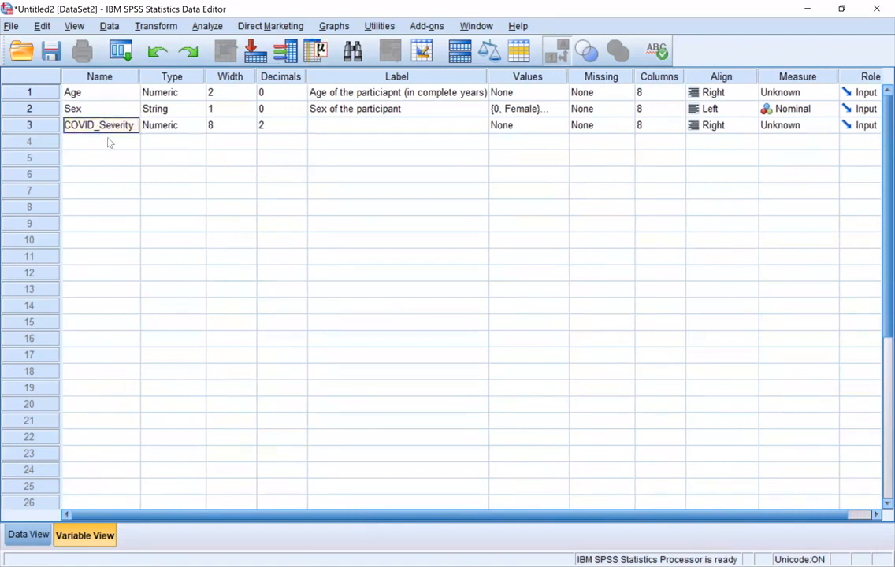
left_click(108, 141)
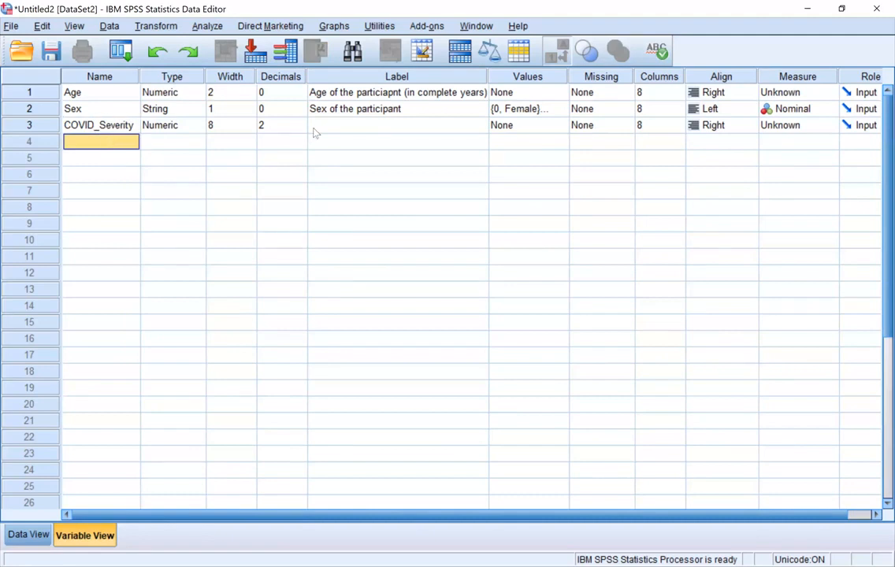
Open the value labels for COVID_Severity and add value 1 with the label "Asymptomatic"
left_click(552, 125)
left_click(559, 124)
type("1")
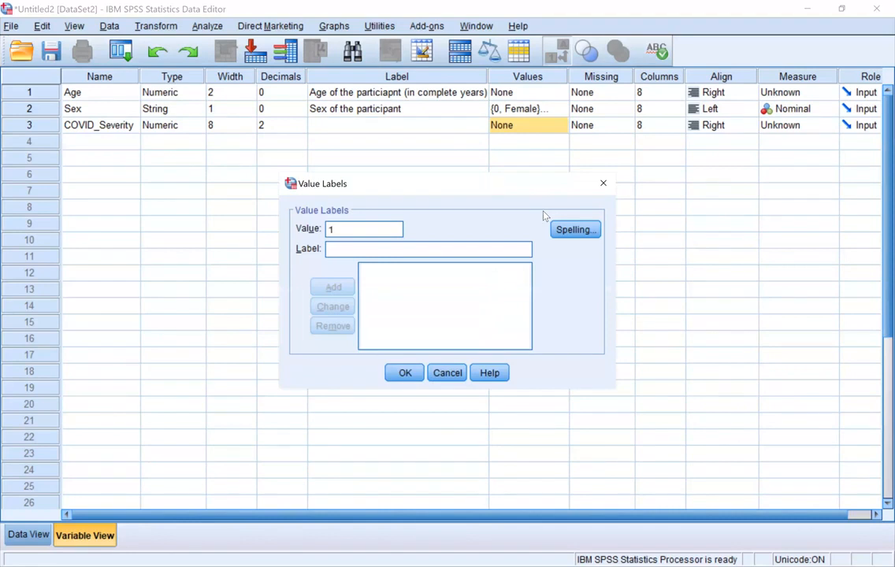
type("Mil")
key("BackSpace")
key("BackSpace")
key("BackSpace")
type("Asymptomatic")
key("Return")
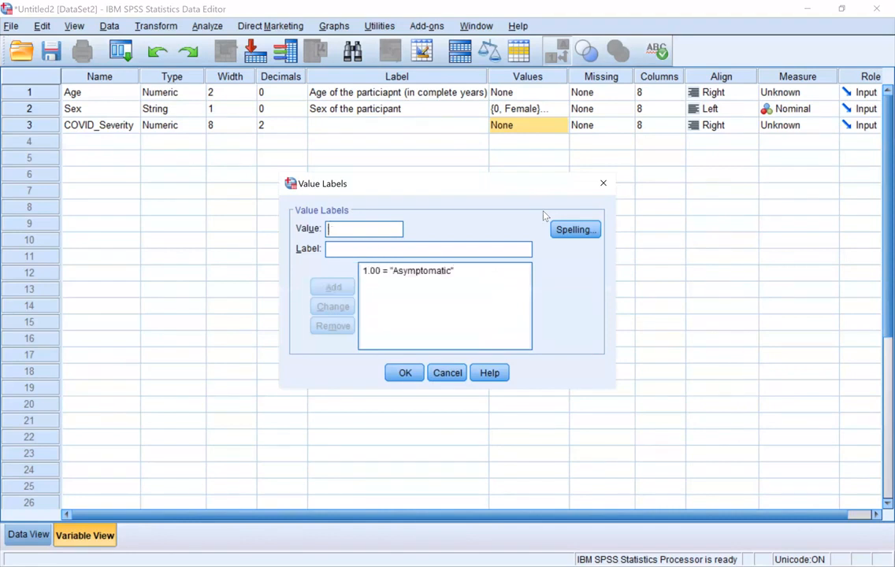
Add the COVID_Severity value labels 2 = "Mild\" and 3 = "Moderate"
type("2")
key("Tab")
type("Mild\\")
key("Return")
type("3")
key("Tab")
type("Moderate")
key("Return")
Add the COVID_Severity value labels 4 = "Severe" and 5 = "Critaical", and close the value labels dialog
type("4")
key("Tab")
type("Severe")
key("Return")
type("5")
key("Tab")
type("Critaical")
key("Return")
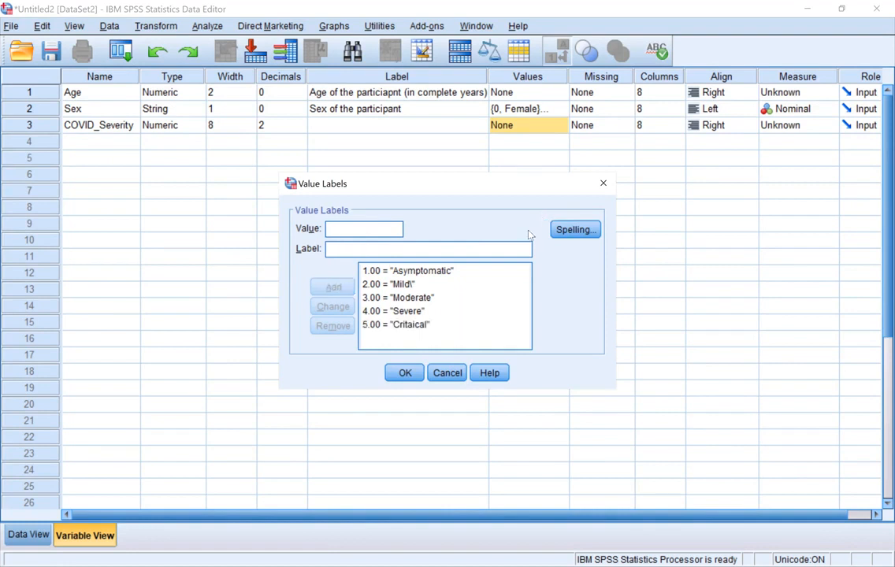
left_click(604, 194)
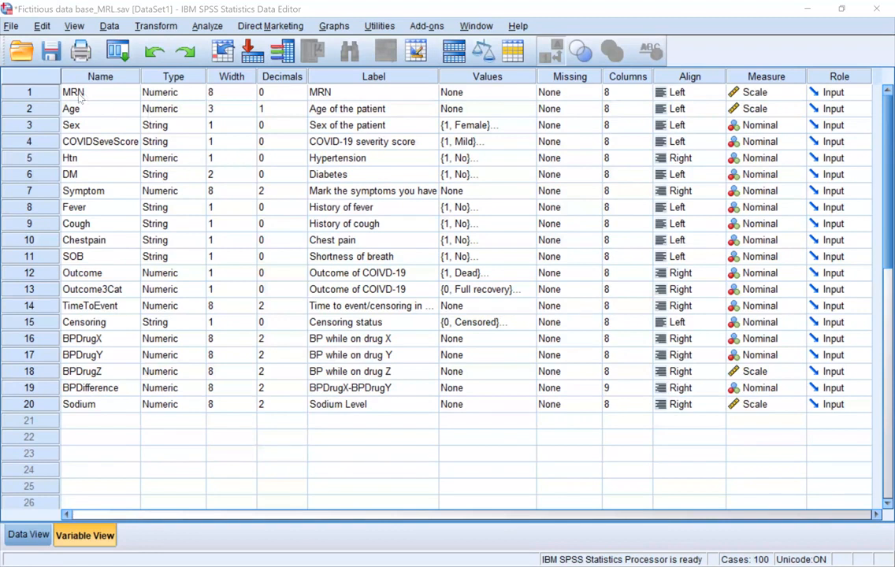
Select the entire MRN variable row
left_click(133, 195)
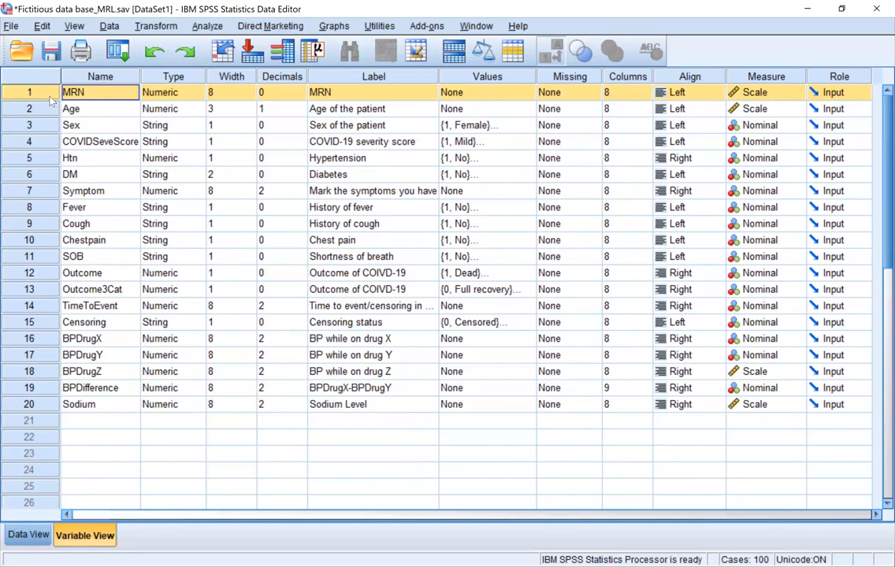
left_click(77, 94)
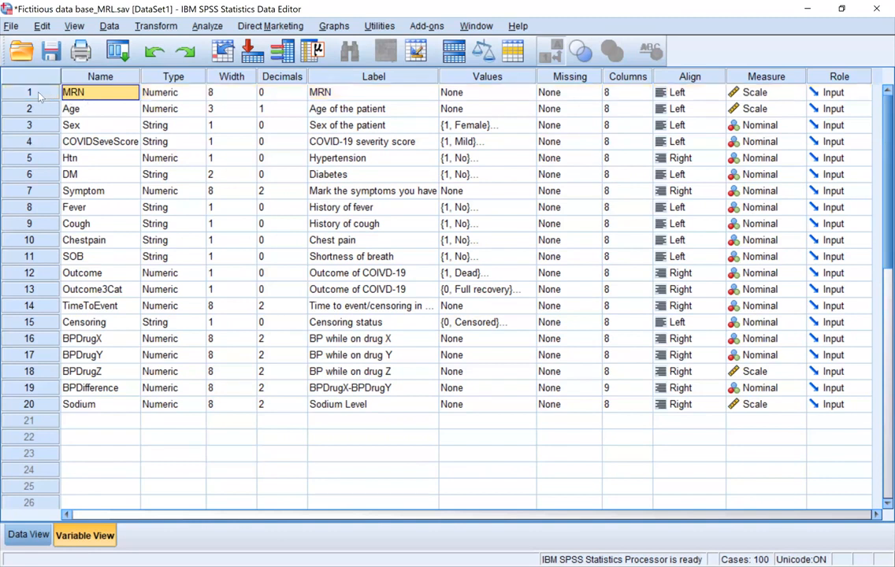
left_click(39, 96)
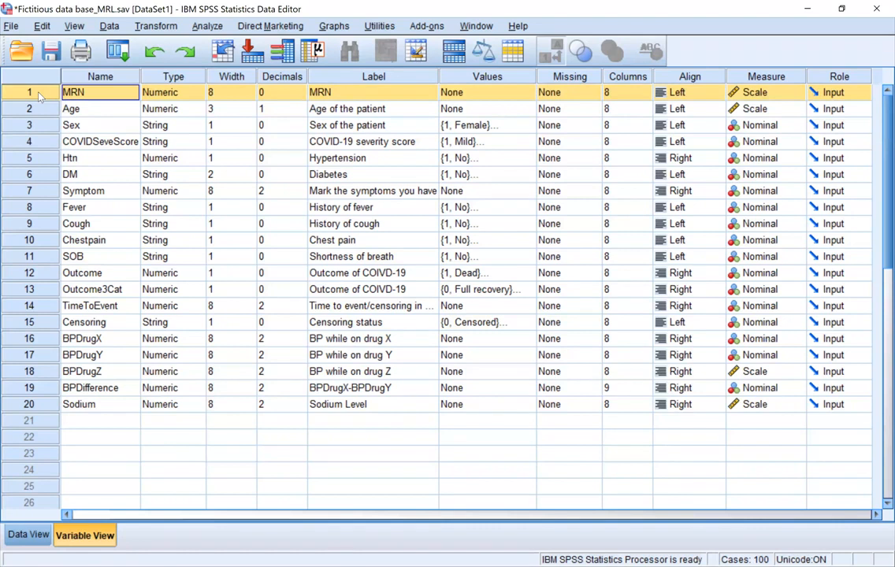
Select all the variable rows from Age down to Sodium
left_click(37, 114)
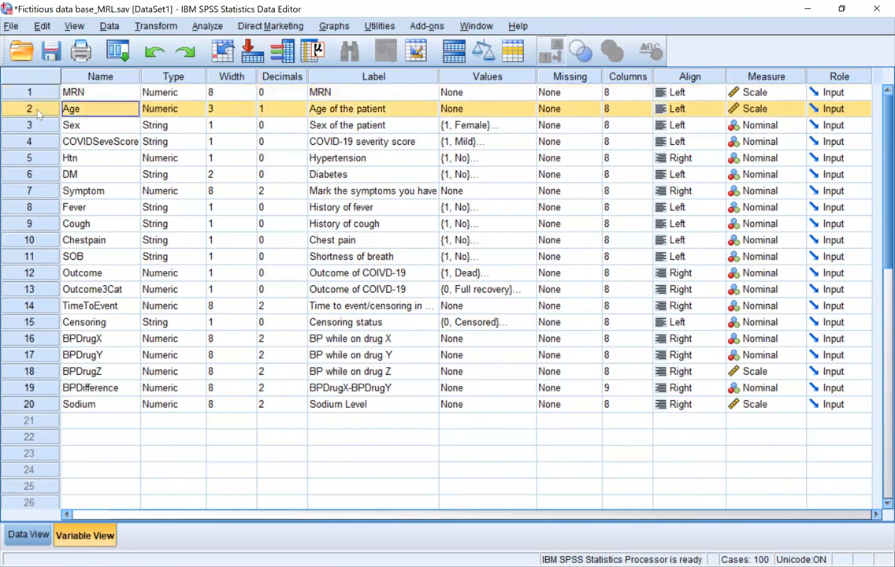
key("shift+Up")
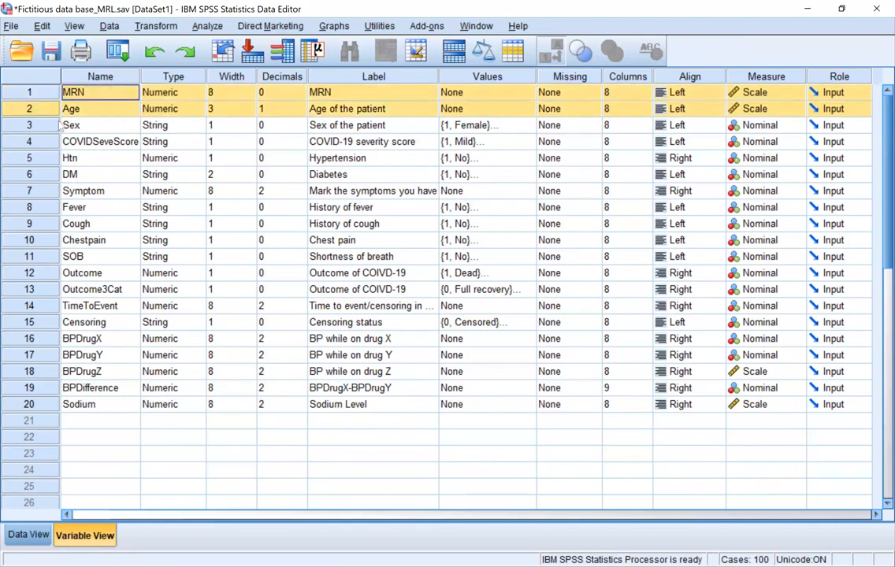
key("shift+Down")
key("shift+Down")
key("shift+Down")
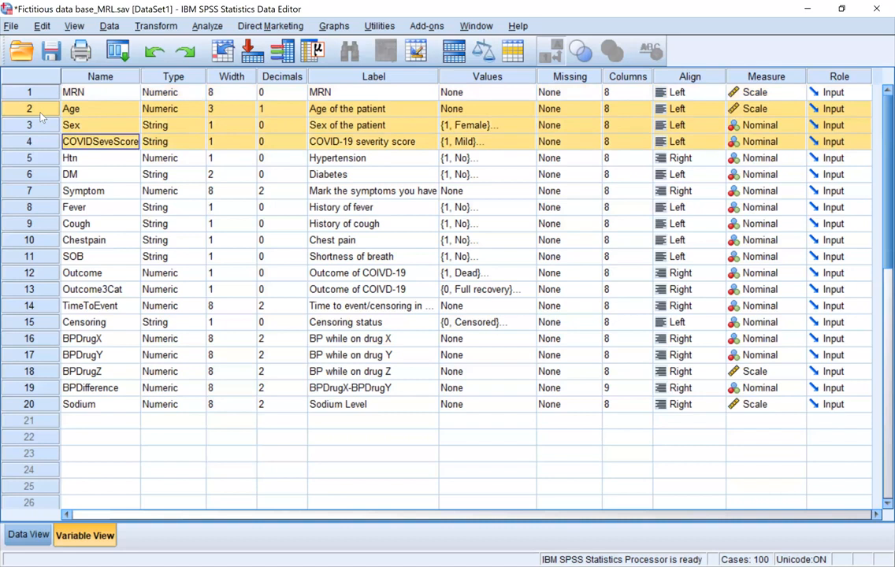
key("shift+Down")
key("shift+Down")
key("shift+Down")
key("shift+Down")
key("shift+Down")
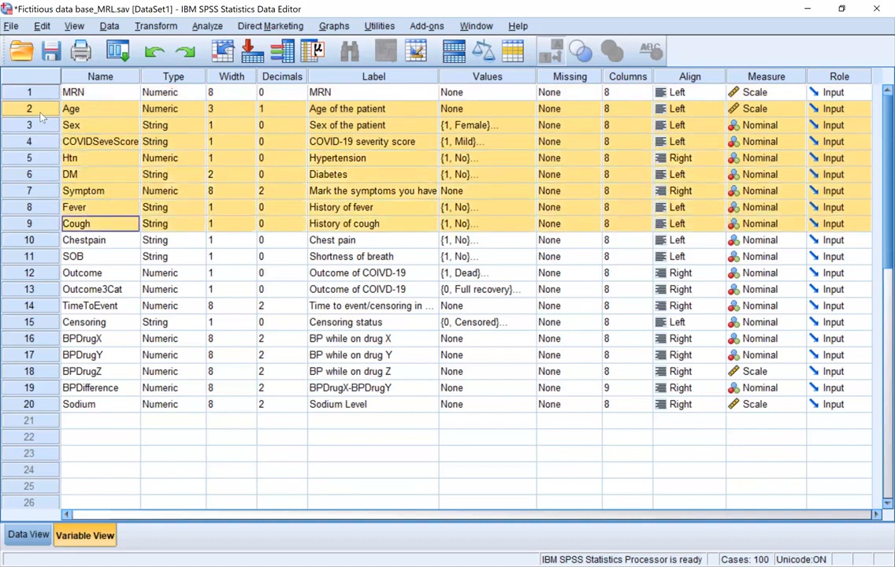
key("shift+Down")
key("ctrl+shift+Down")
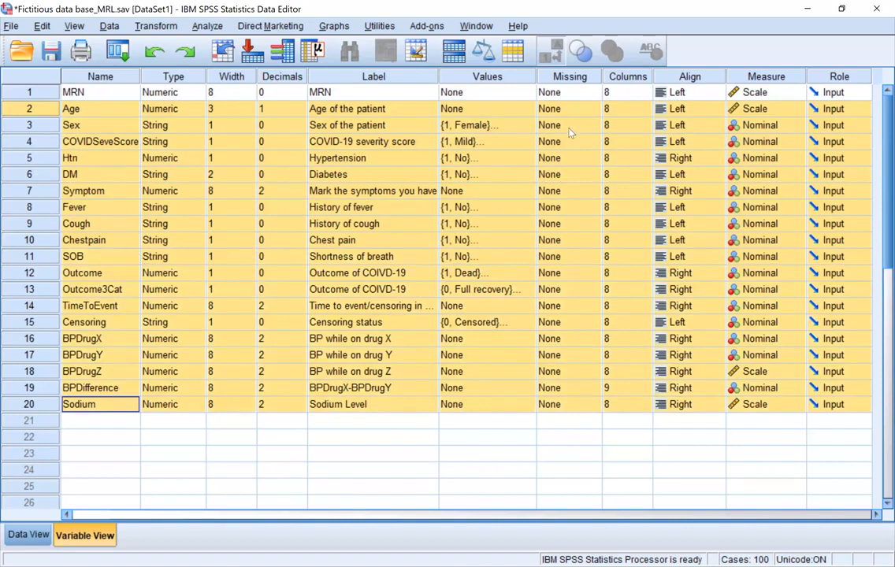
left_click(189, 291)
left_click(196, 289)
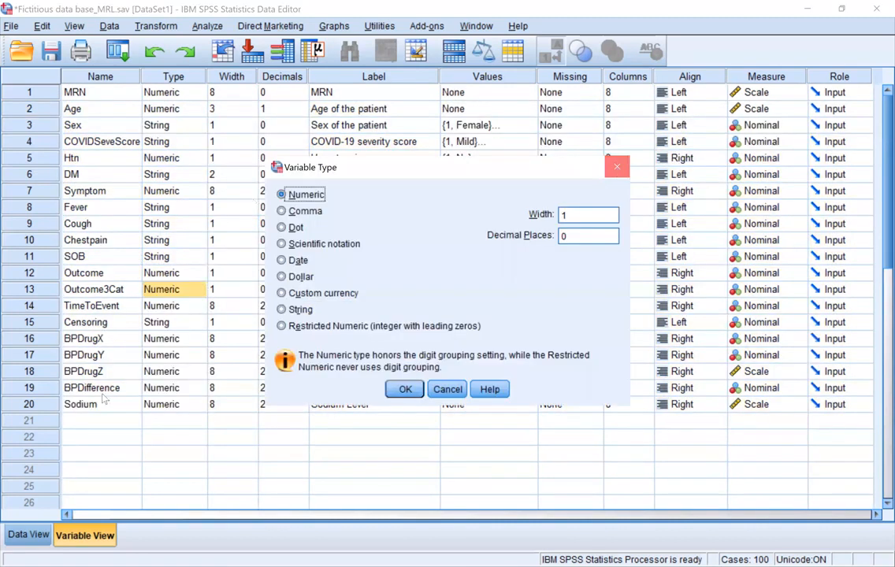
left_click(90, 436)
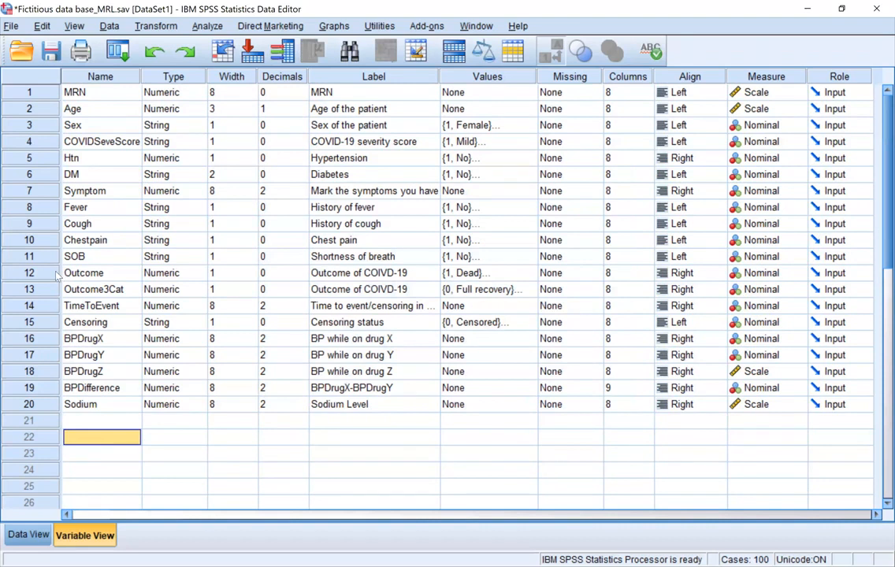
Examine the value labels defined for the Outcome variable and close them without changes
left_click(57, 274)
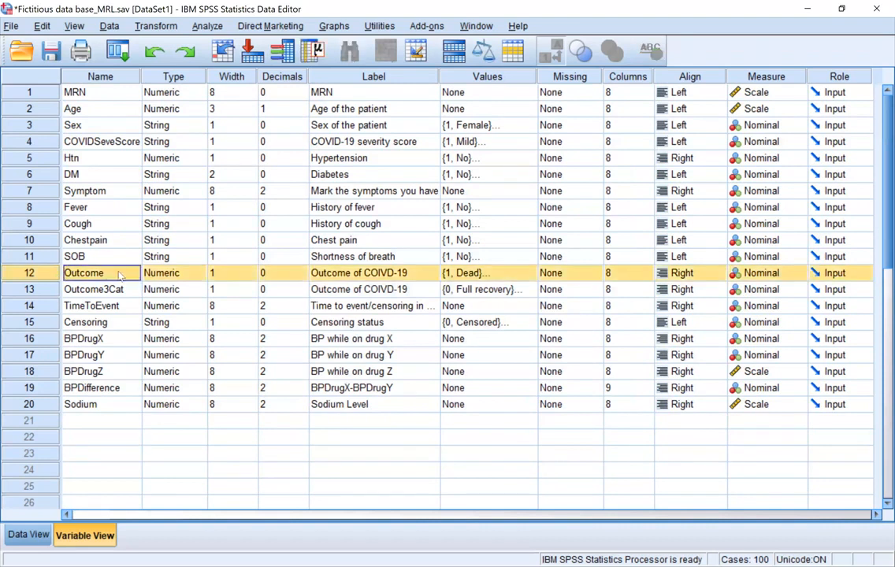
double_click(530, 271)
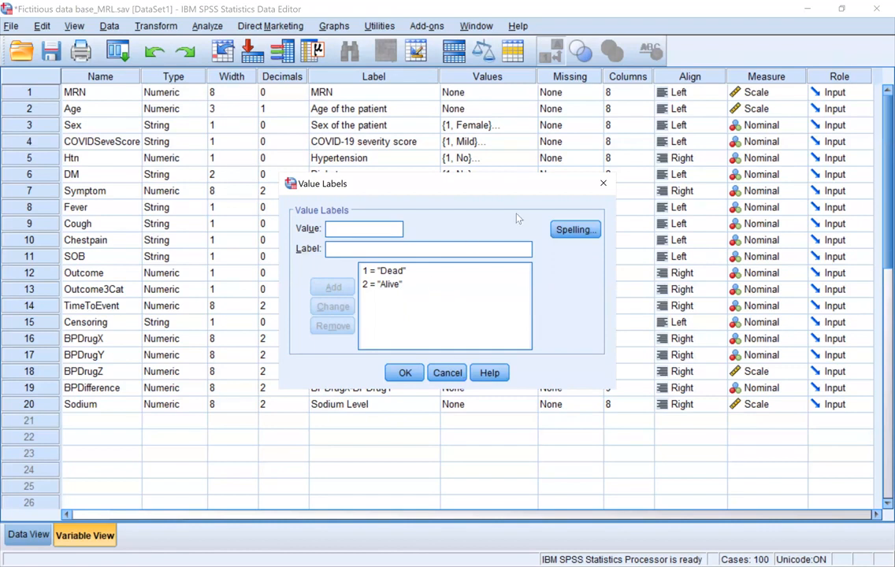
left_click(605, 186)
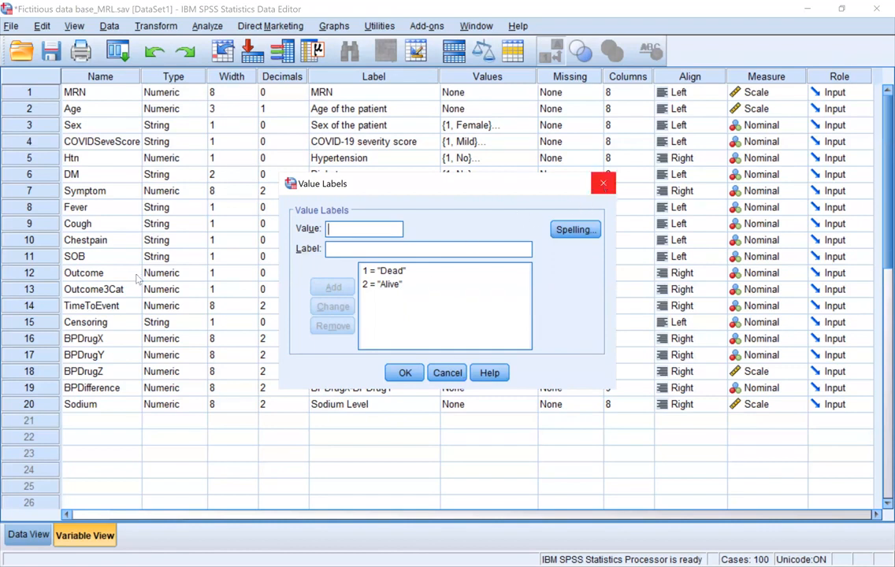
left_click(133, 275)
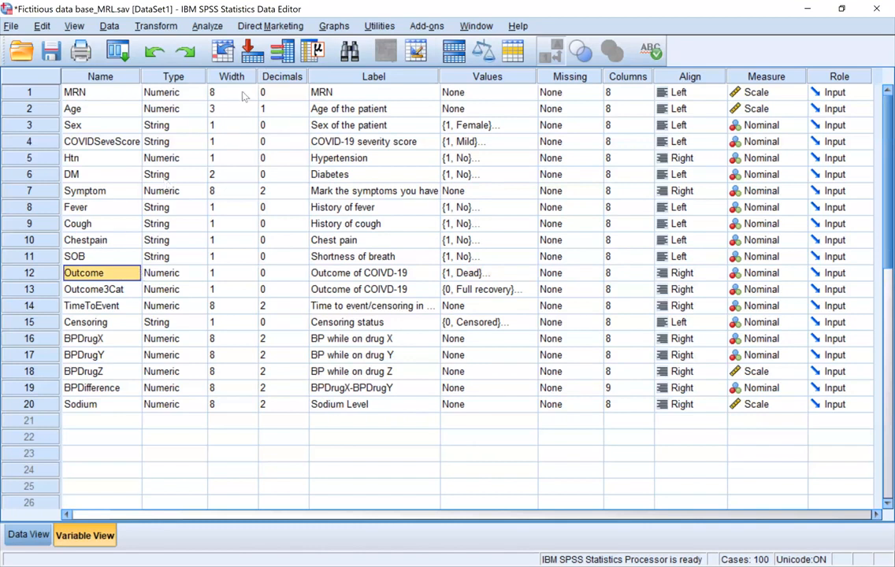
Examine the value labels defined for the Sex variable
left_click(338, 162)
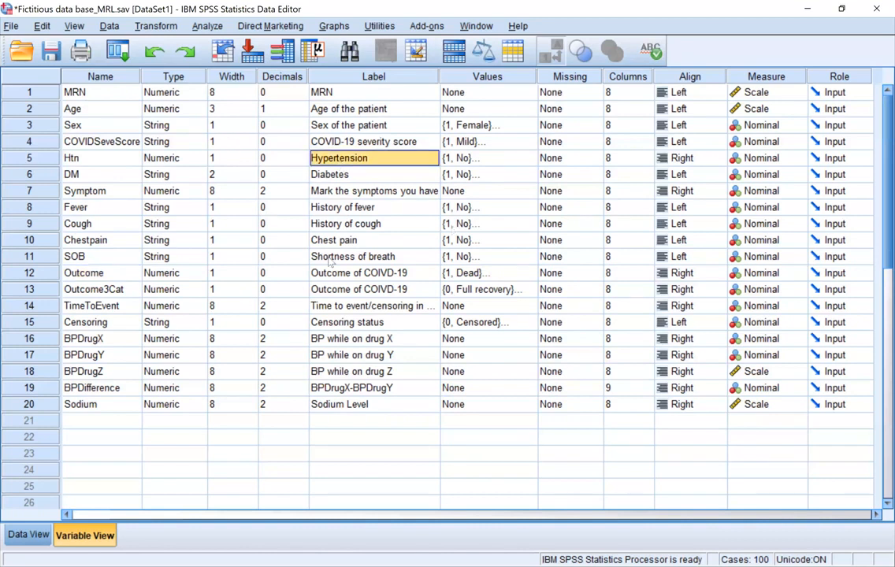
left_click(477, 125)
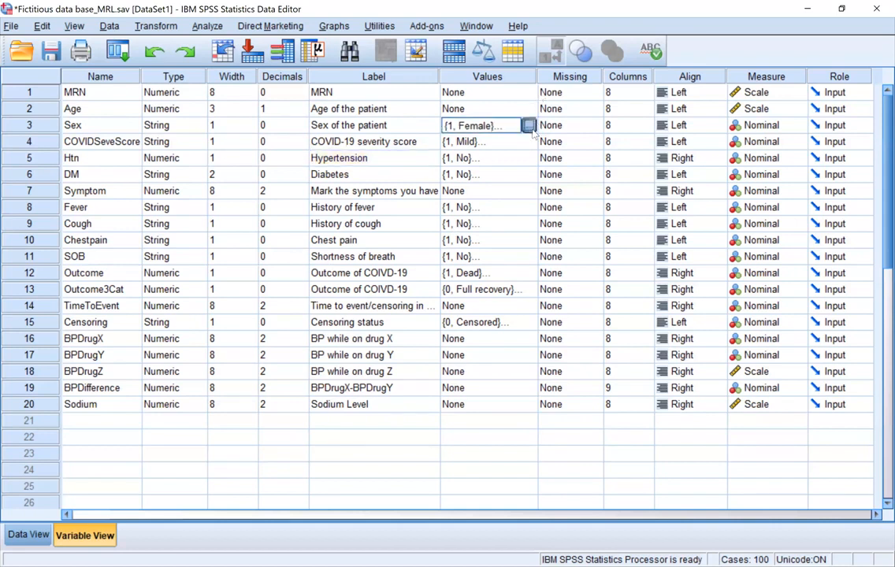
left_click(528, 125)
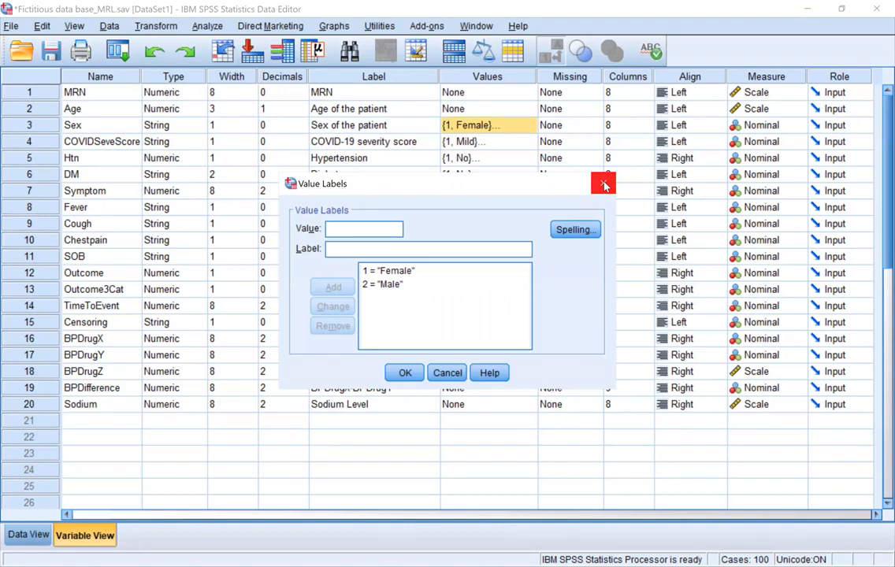
left_click(403, 272)
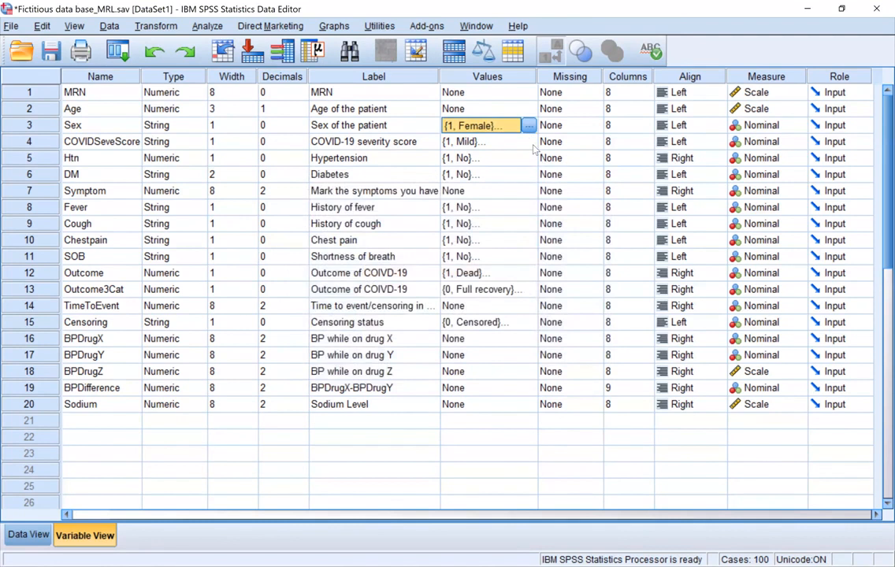
Examine the value labels defined for the COVIDSeveScore and Htn variables
left_click(533, 143)
left_click(529, 142)
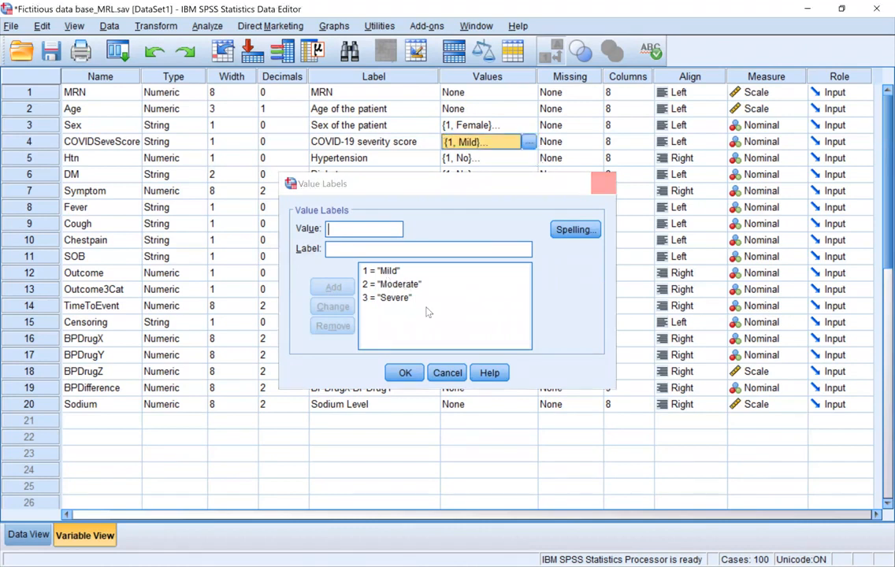
left_click(601, 189)
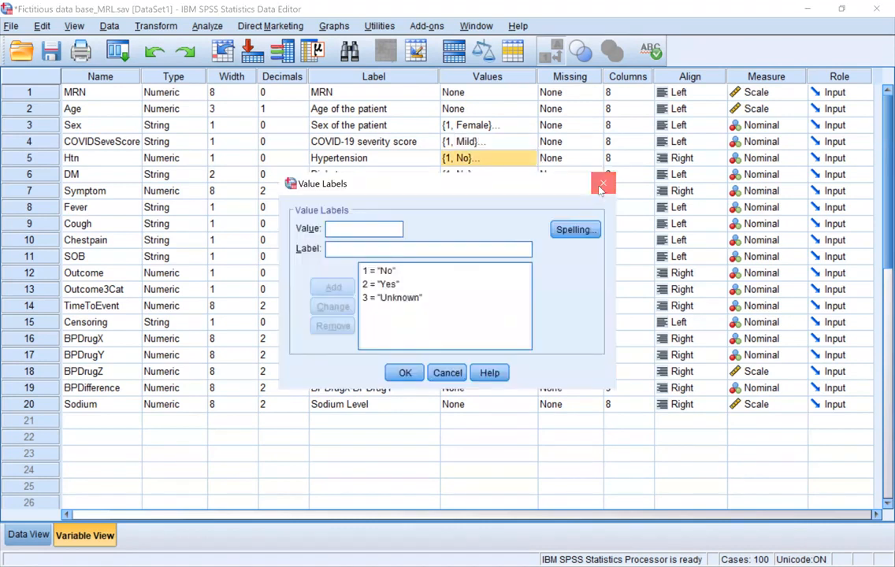
Examine the value labels for DM and again for Htn, and select the whole Values column
left_click(524, 177)
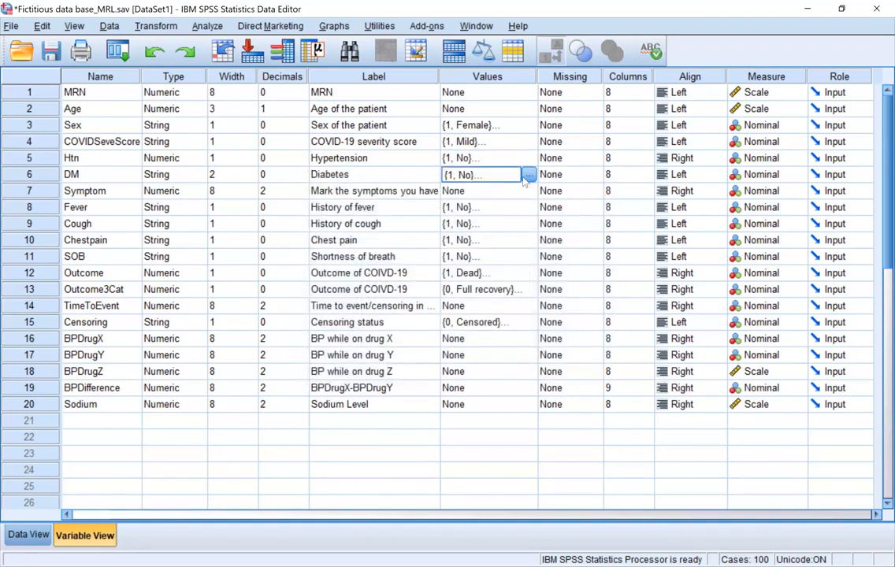
left_click(527, 175)
left_click(603, 185)
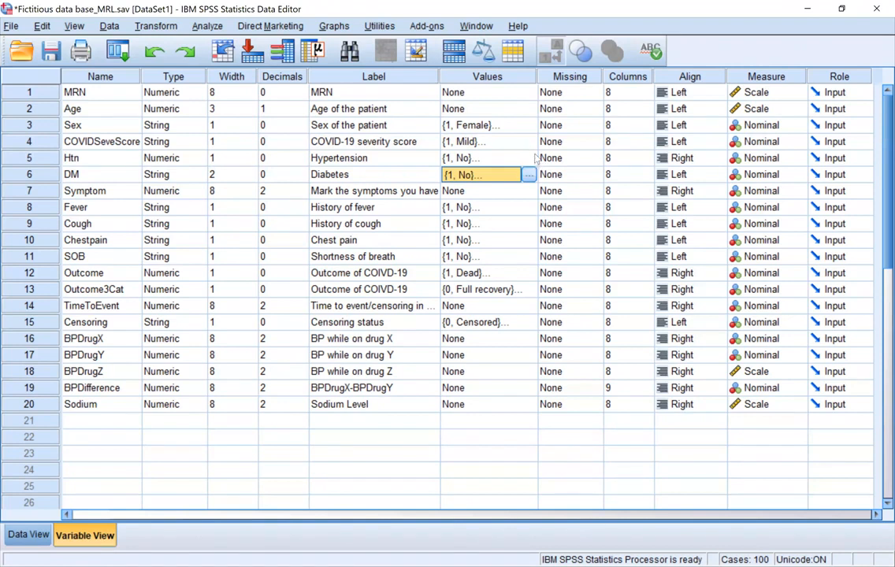
left_click(504, 158)
left_click(529, 158)
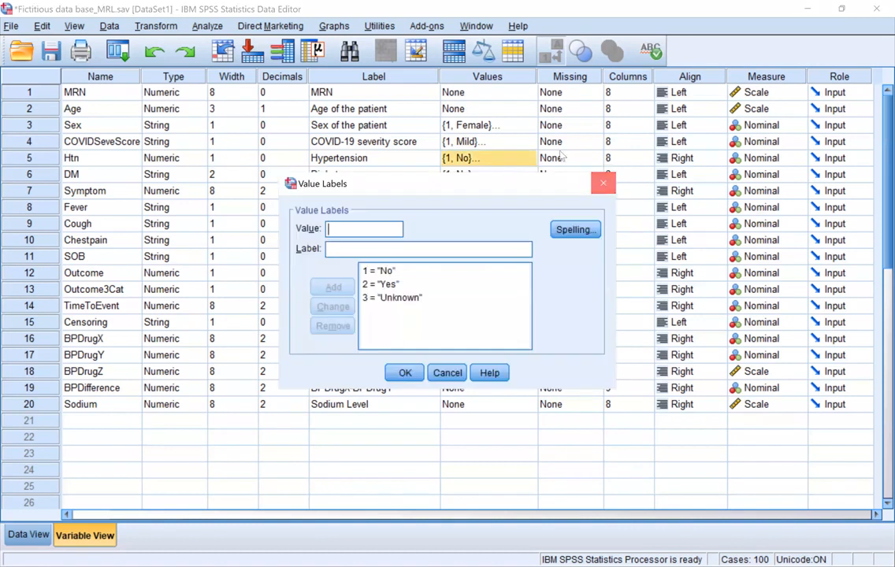
key("Escape")
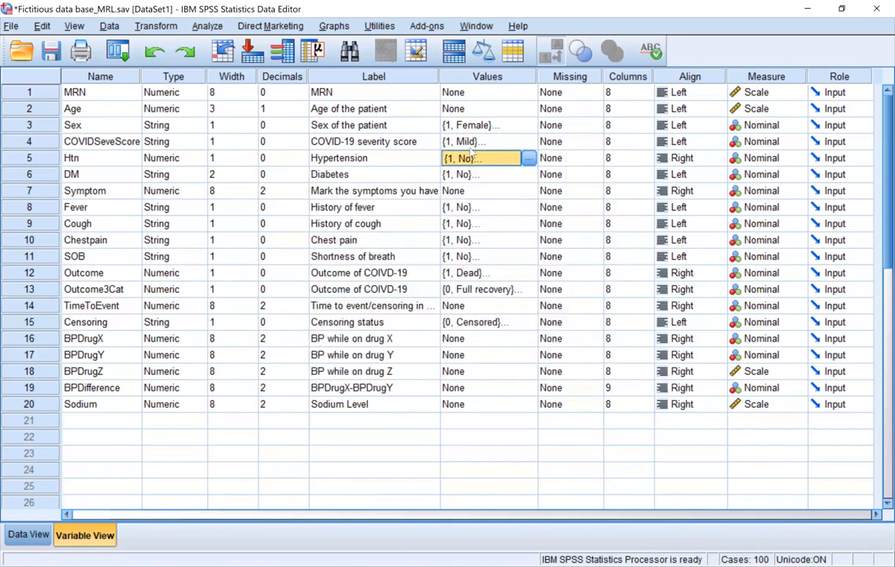
key("ctrl+space")
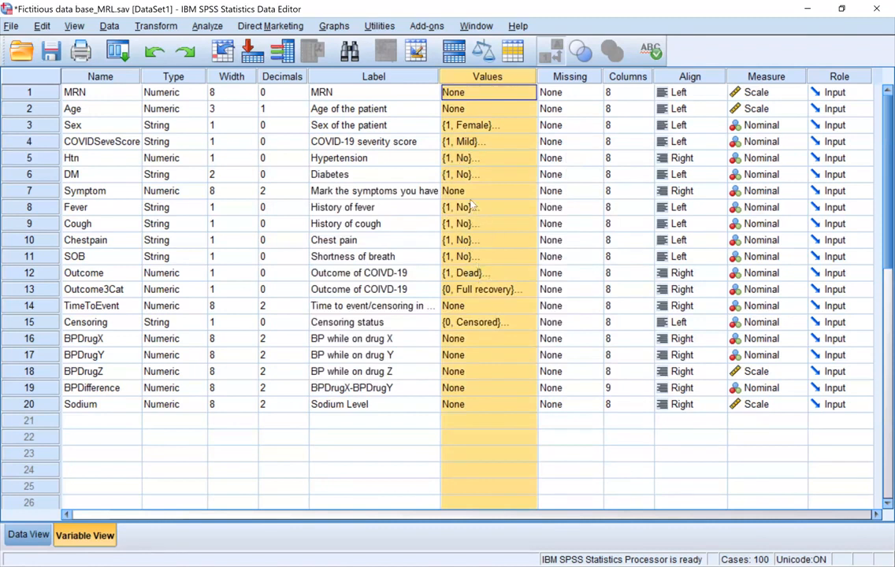
Open the value labels of a variable coded only No/Yes, add 0 = "Yes" and remove 2 = "Yes"
left_click(498, 160)
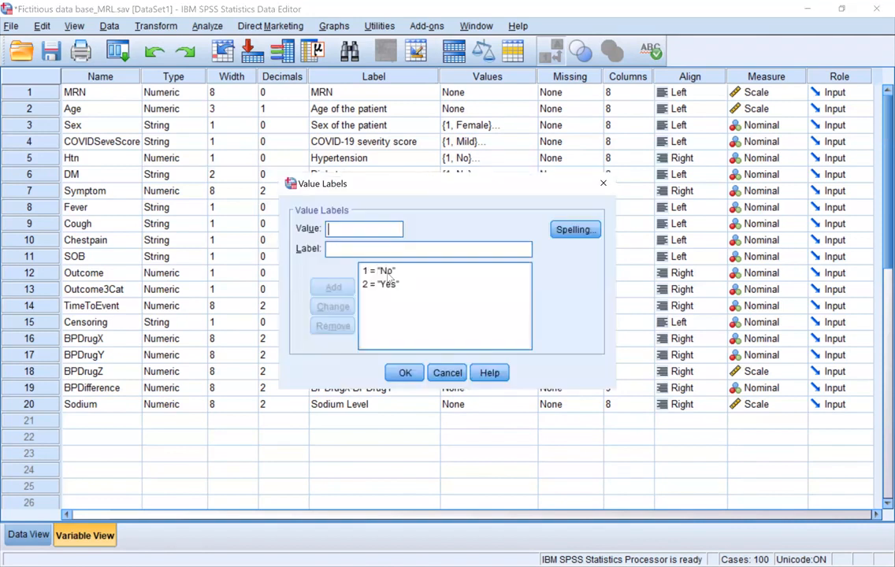
left_click(378, 270)
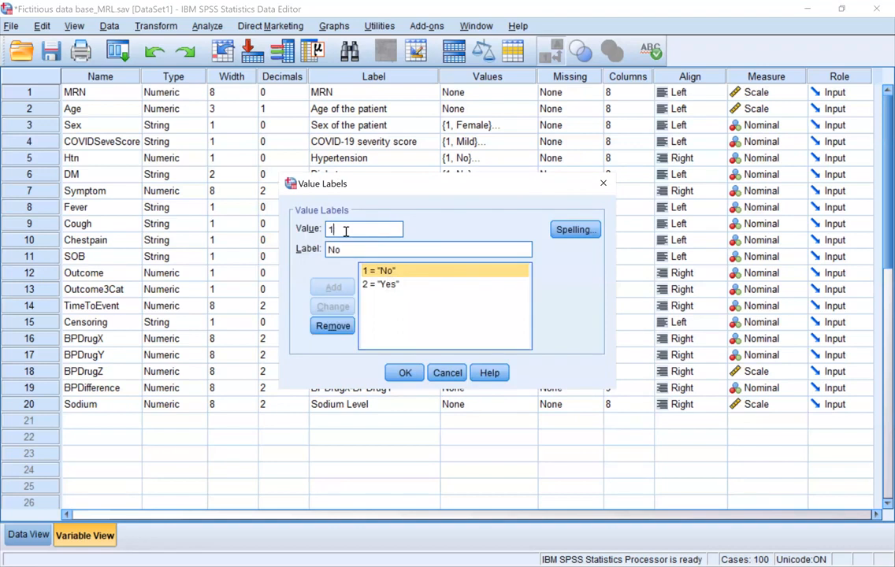
double_click(348, 230)
type("0")
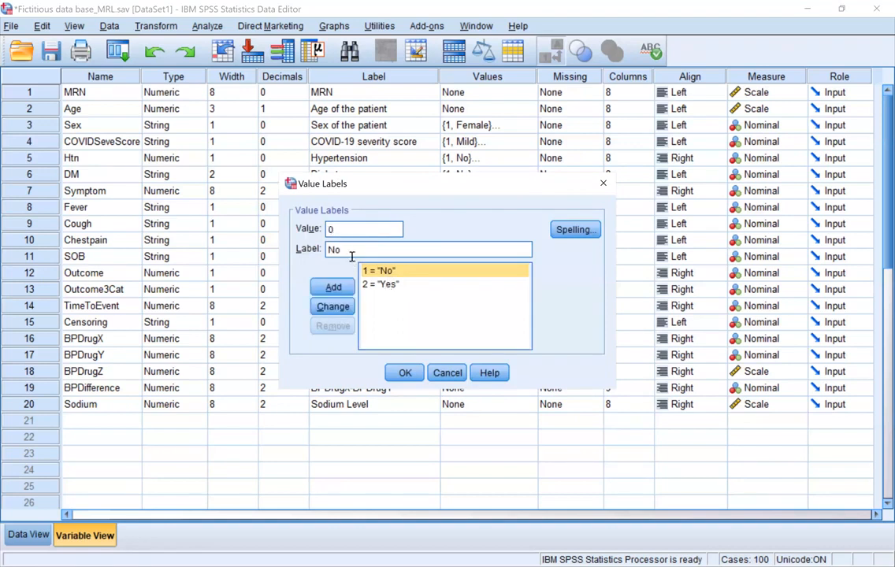
left_click(355, 250)
key("BackSpace")
key("BackSpace")
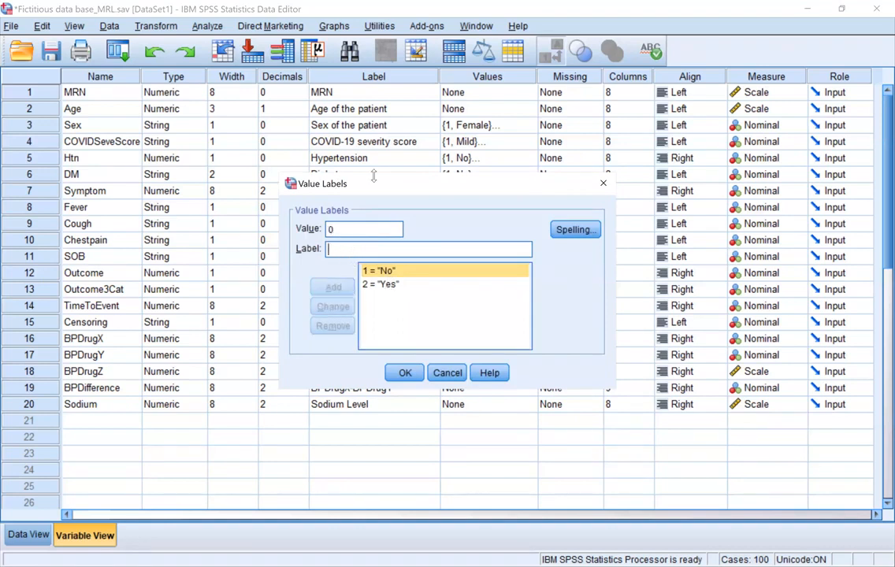
type("Yes")
left_click(334, 287)
left_click(381, 297)
left_click(332, 325)
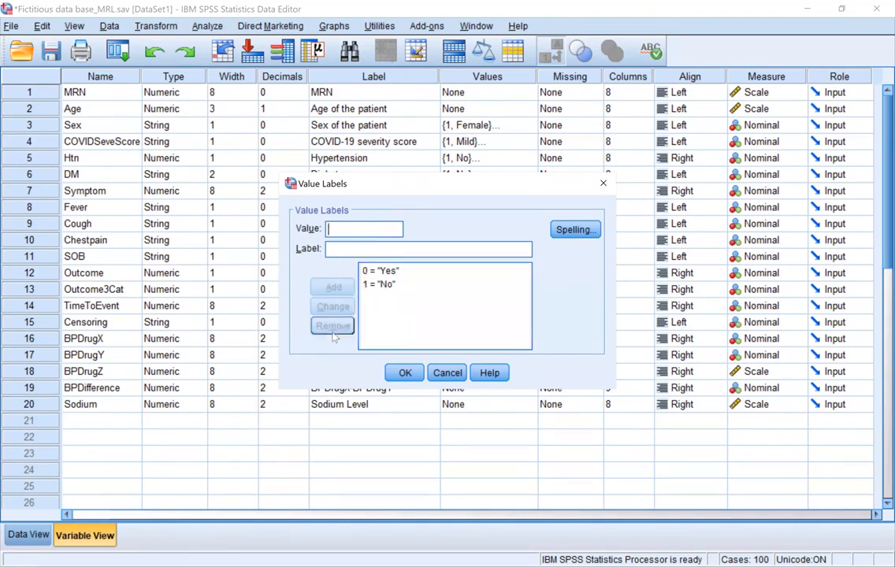
Change the value of the label "No" to 2 and the value of the label "Yes" to 1
left_click(370, 271)
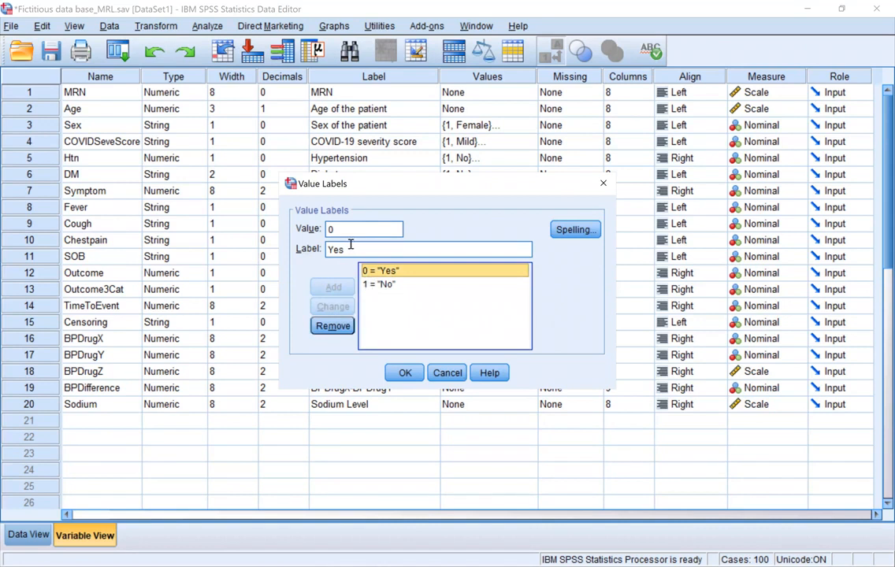
key("Down")
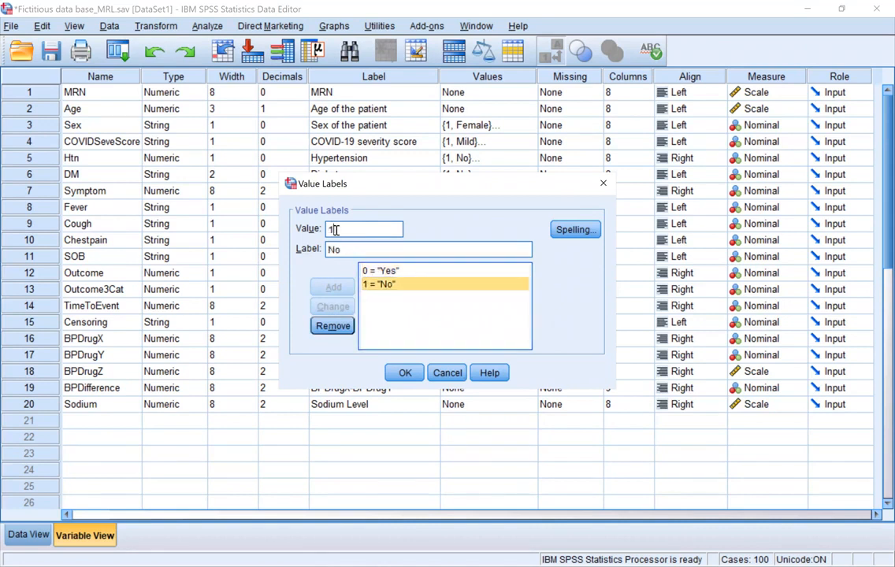
double_click(335, 230)
type("2")
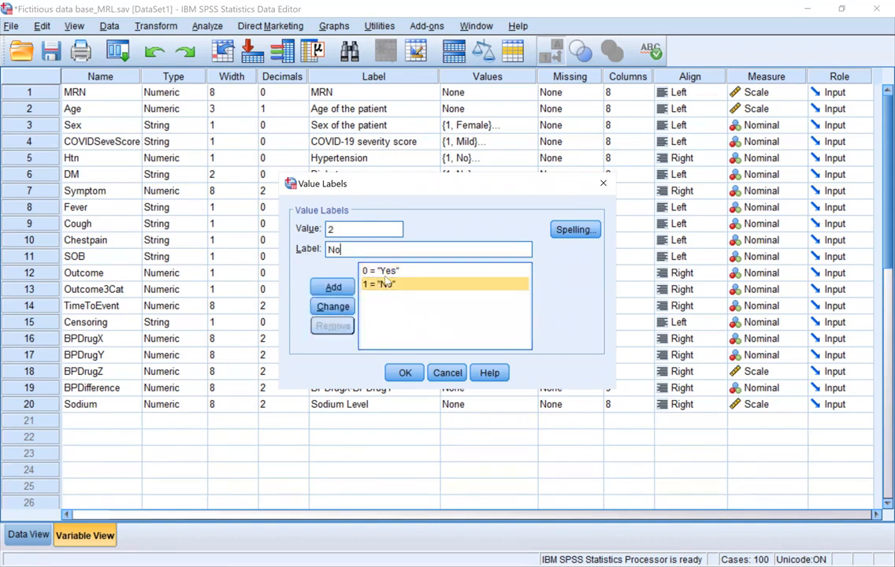
left_click(332, 307)
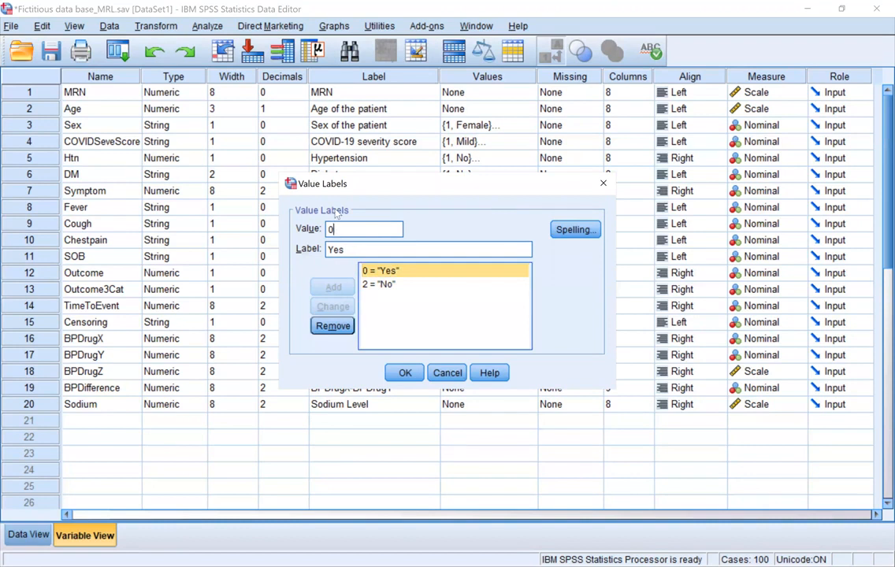
key("BackSpace")
type("1")
left_click(332, 306)
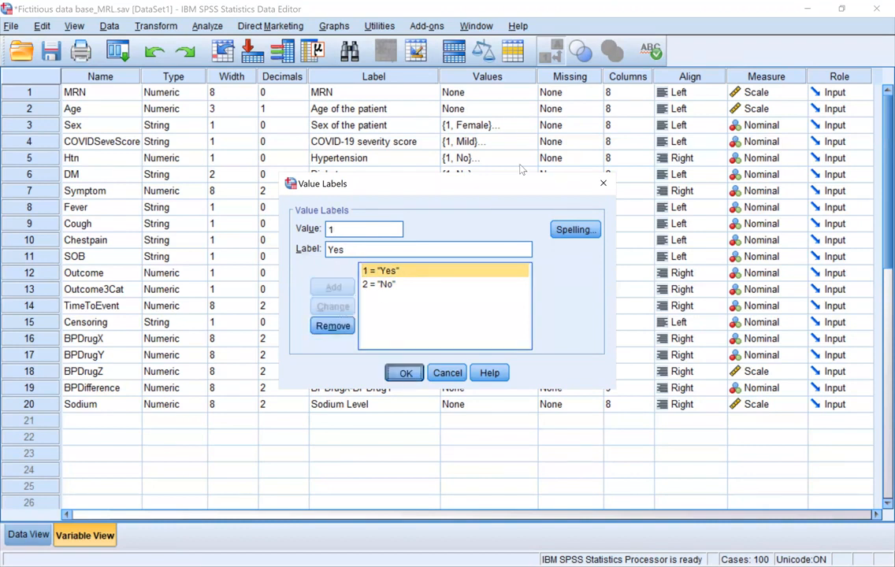
Examine the value labels defined for the Chestpain variable and for the Cough variable
left_click(550, 175)
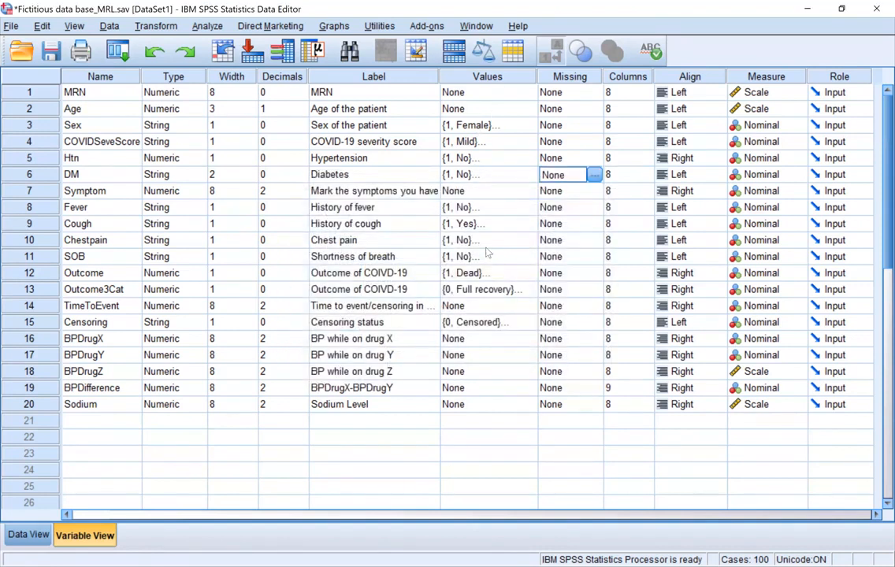
left_click(524, 239)
left_click(527, 240)
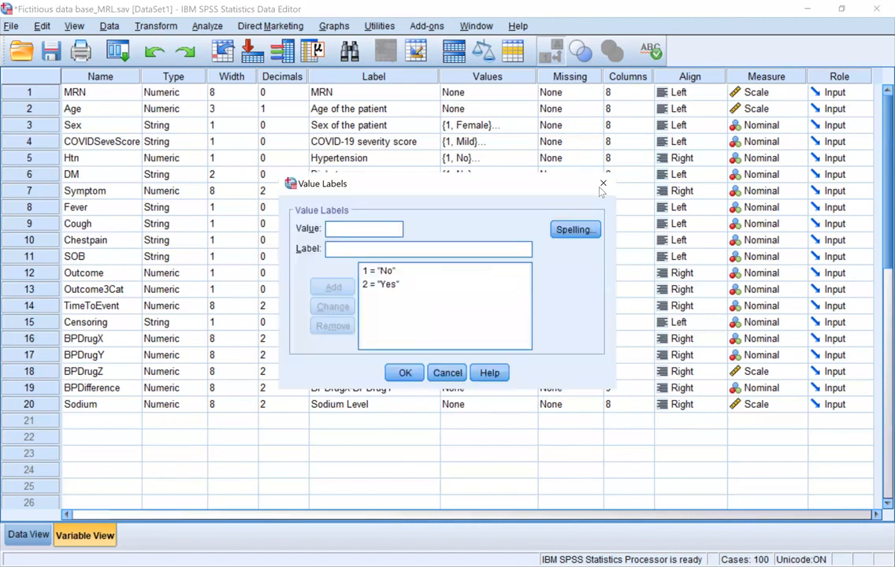
left_click(602, 184)
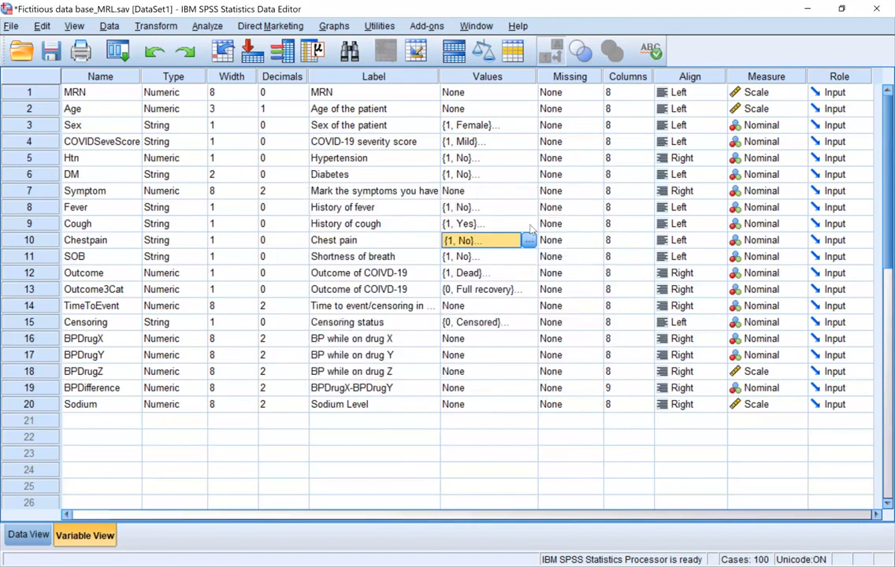
left_click(534, 224)
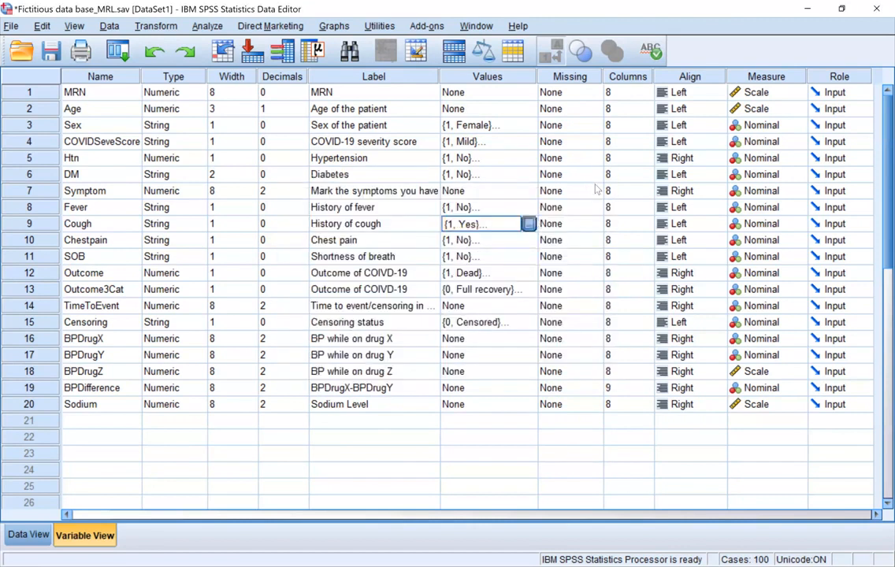
left_click(528, 224)
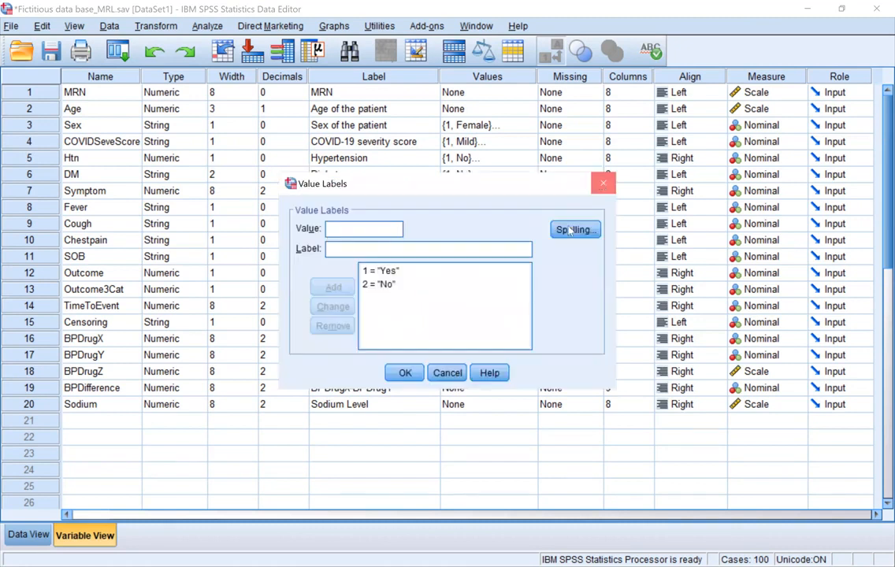
left_click(602, 184)
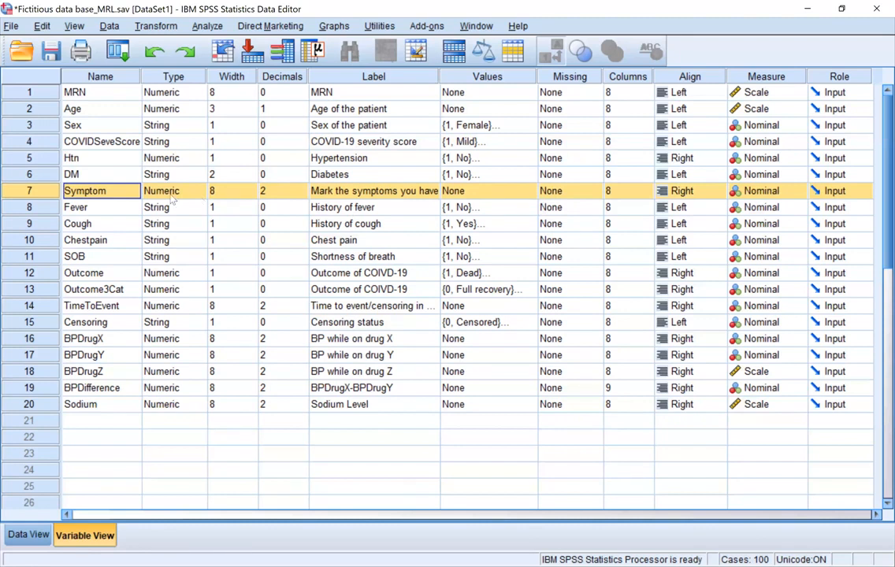
Highlight the names of the four separate symptom variables from Fever to SOB
left_click(399, 197)
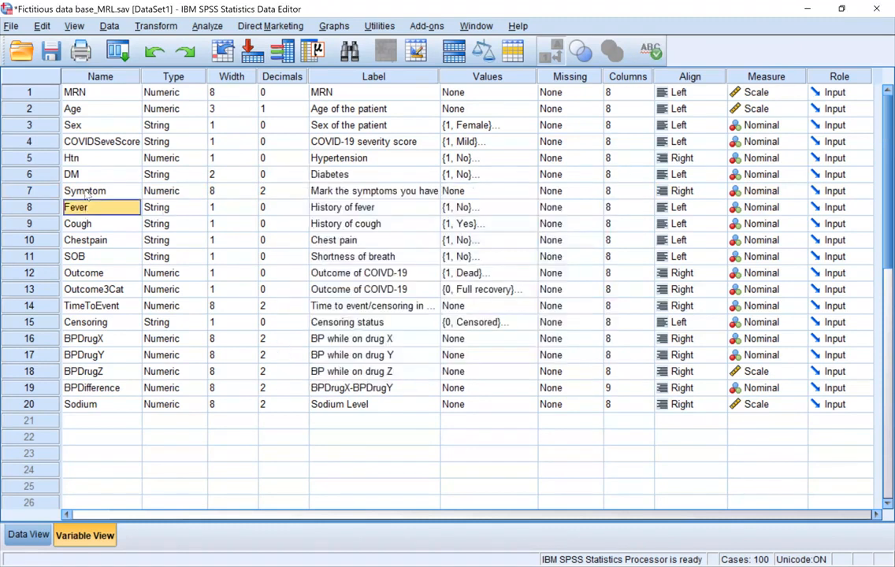
key("shift+Down")
key("shift+Down")
key("shift+Down")
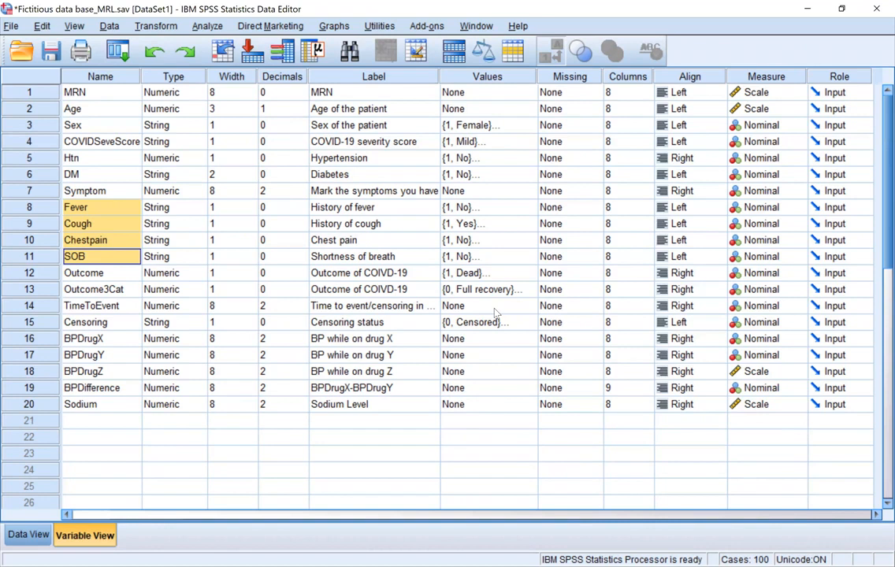
Open the value labels of the Symptom variable and add 1 = "Fever" and 2 = "Cough"
double_click(456, 256)
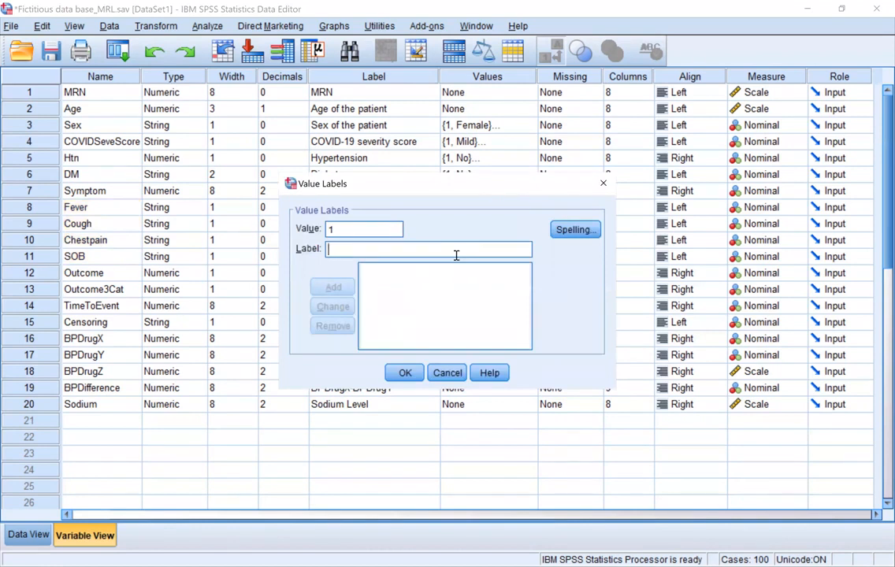
type("Fever")
key("Return")
type("S")
key("BackSpace")
type("Cough")
key("Return")
Add the Symptom value labels 3 = "CHest pain" and 4 = "SOB" and accept the definitions
type("CHes")
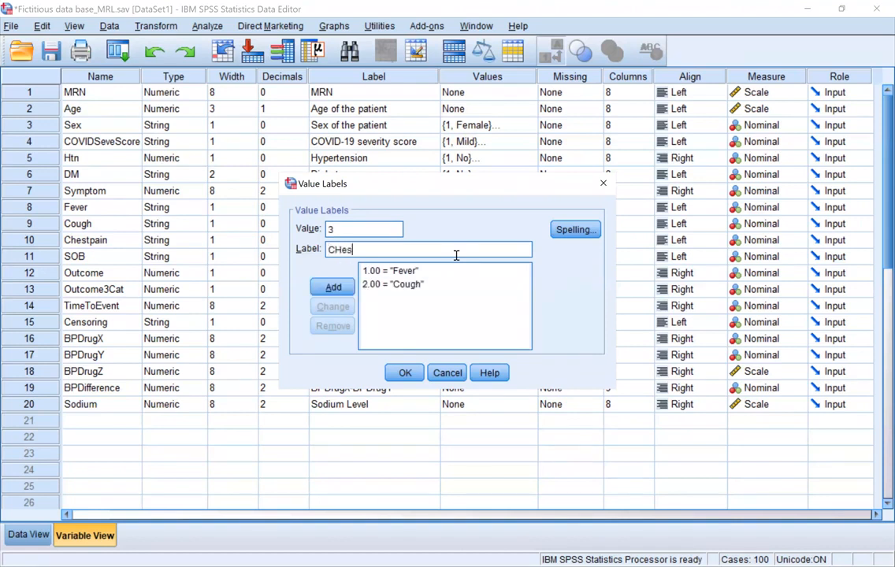
type("t pain")
key("Return")
type("4")
key("Tab")
type("S")
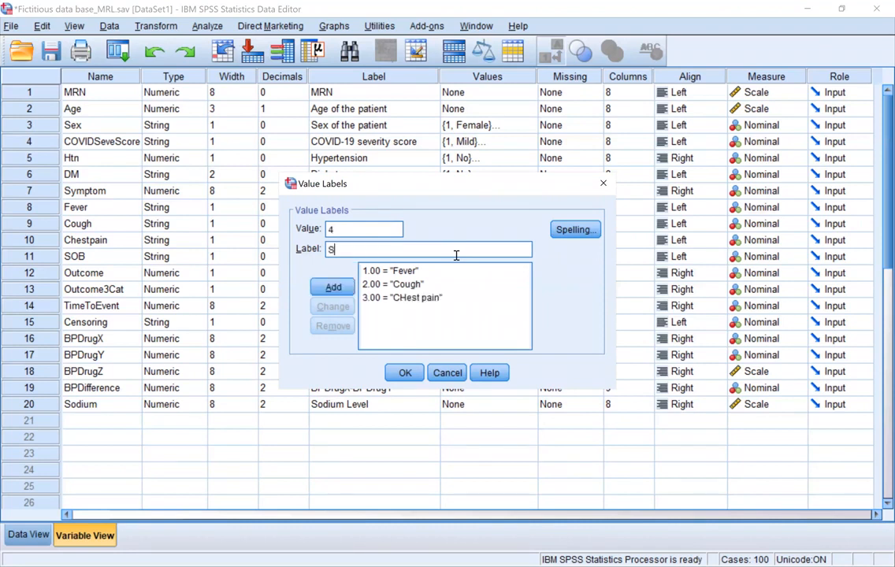
type("OB")
key("Return")
left_click(406, 373)
key("Down")
key("Down")
key("Down")
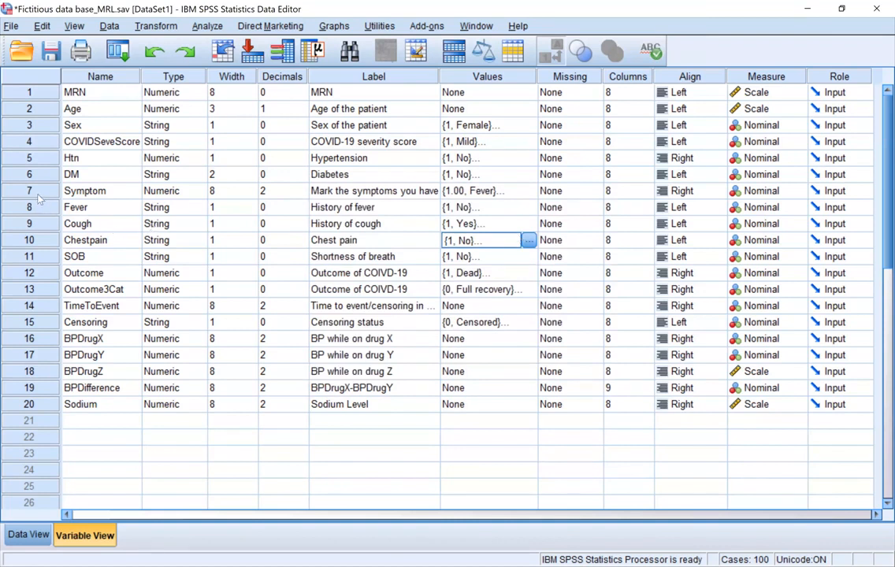
Review the value labels of Symptom, highlight the variables from Fever to SOB, and examine the value labels of Fever
left_click(89, 194)
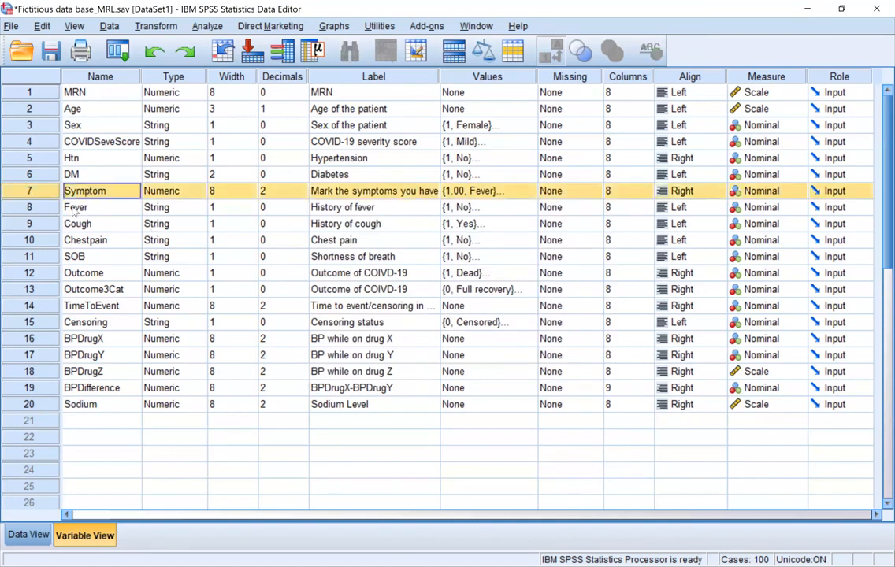
double_click(531, 196)
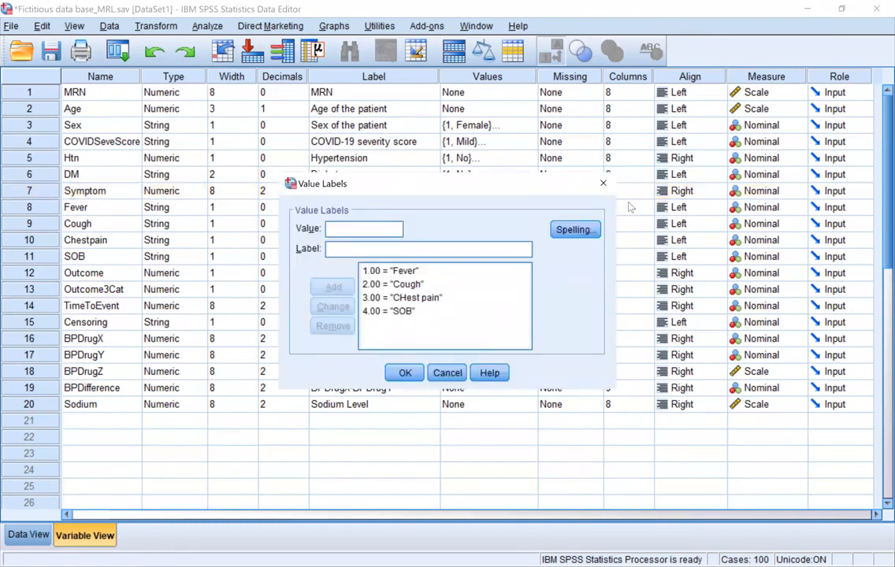
left_click(603, 184)
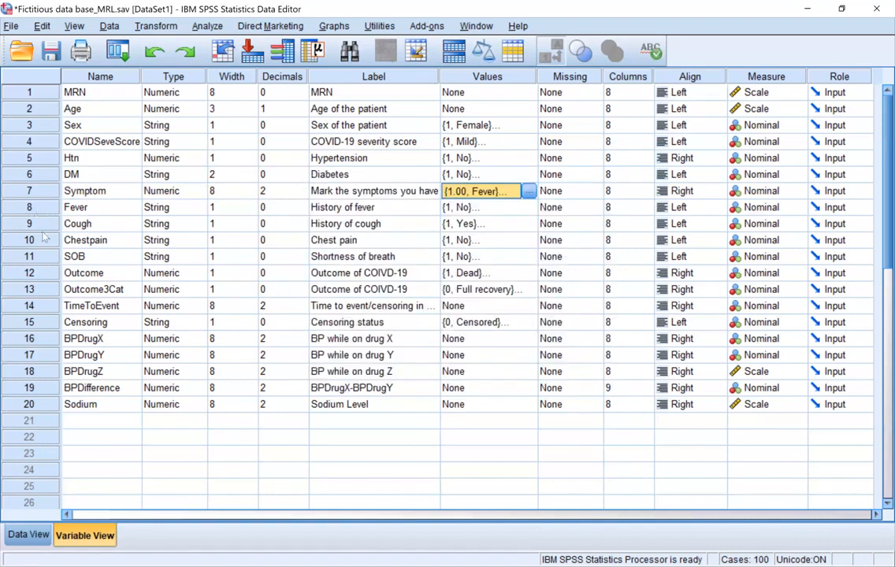
left_click_drag(41, 208, 47, 258)
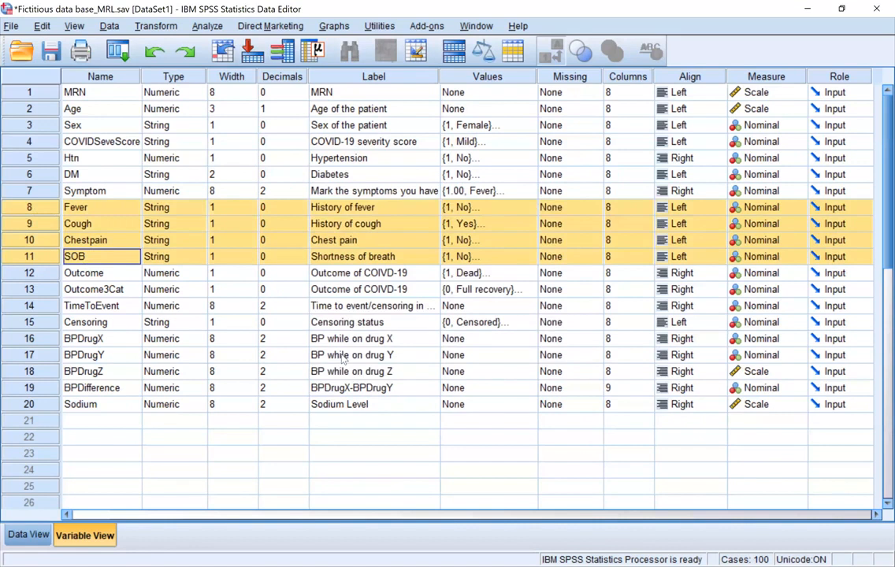
left_click(511, 207)
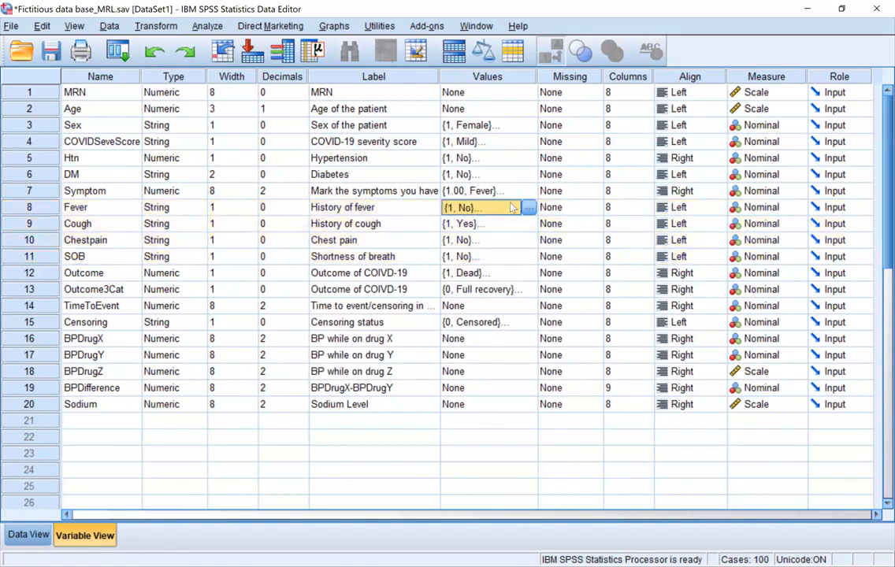
left_click(529, 207)
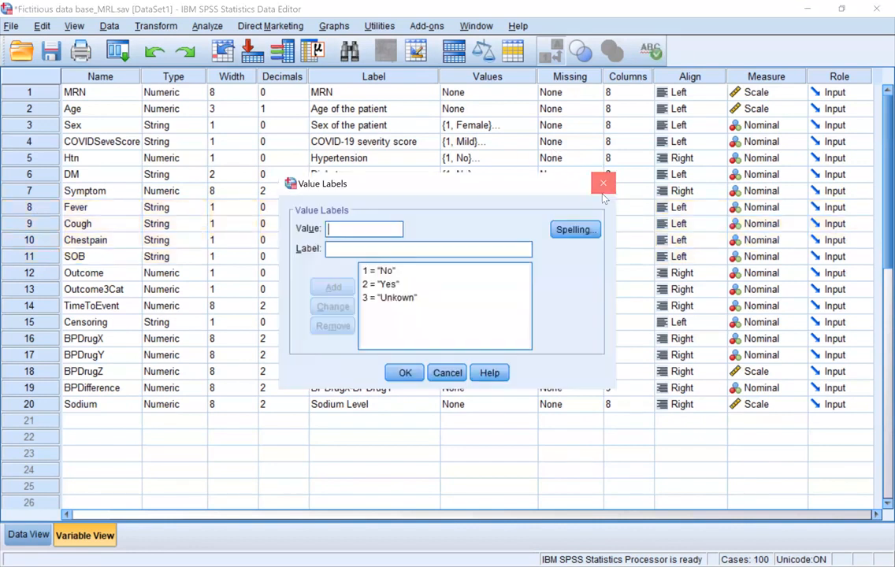
left_click(602, 182)
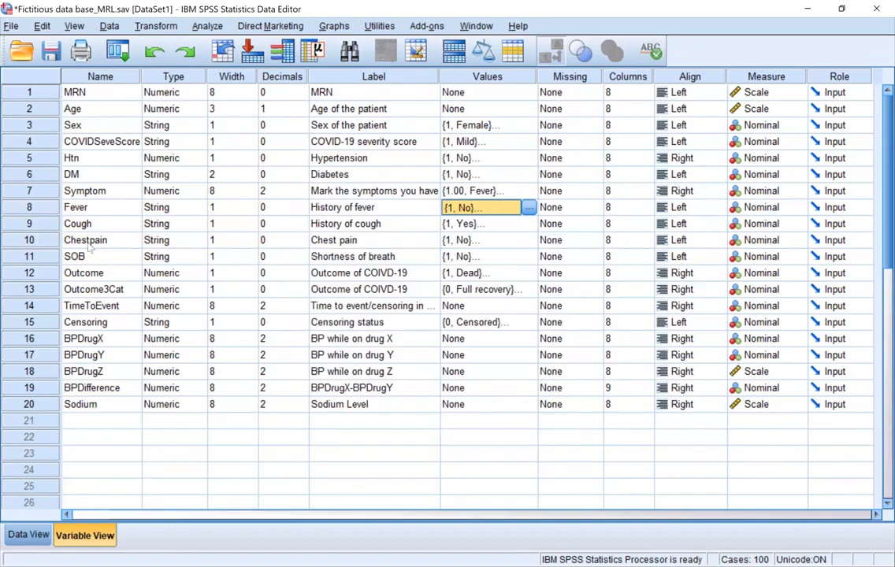
Compare the Symptom and Fever variable rows and view the value labels of Symptom again
left_click(43, 209)
left_click(44, 190)
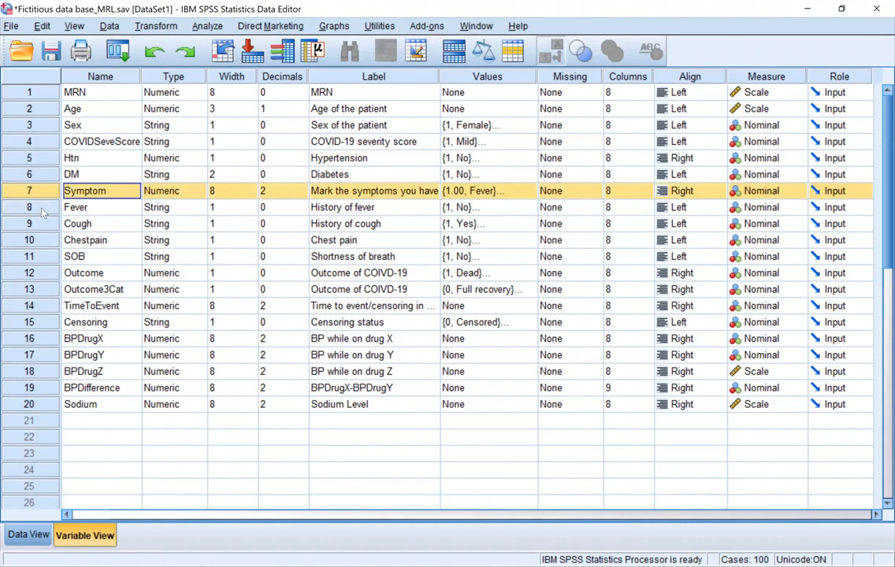
left_click(44, 210)
left_click(37, 195)
left_click(552, 190)
left_click(527, 192)
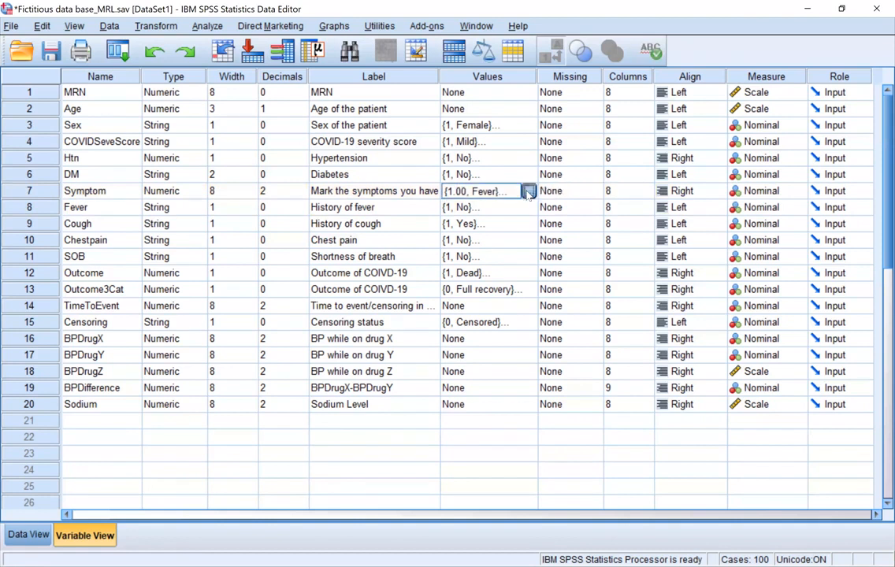
left_click(527, 191)
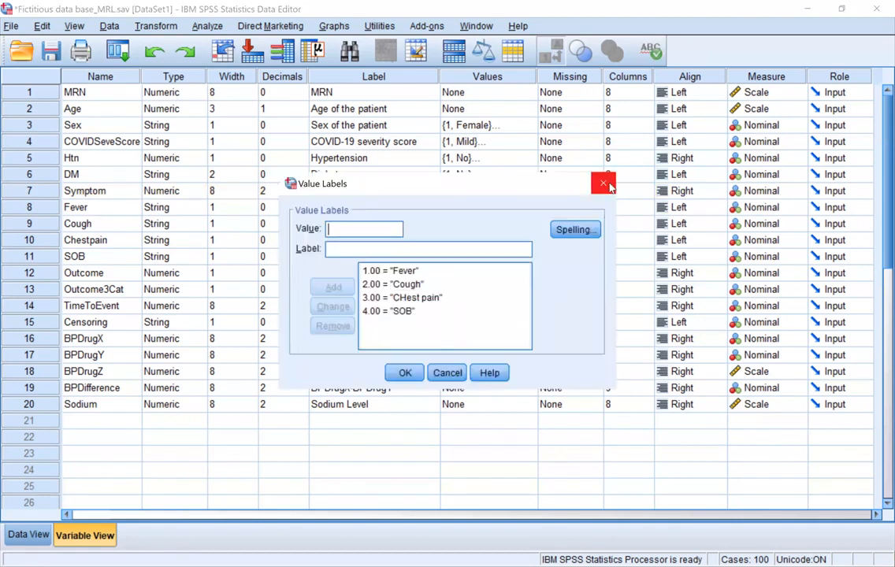
left_click(604, 184)
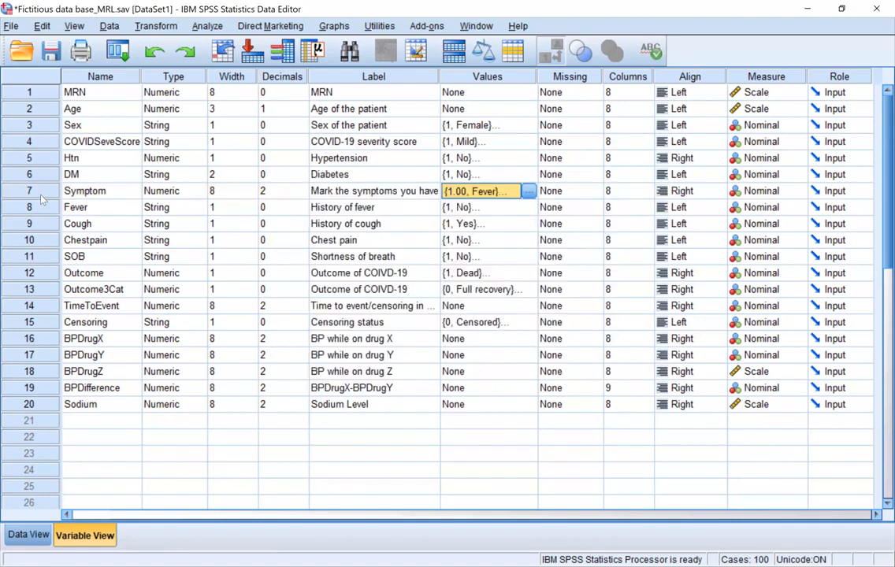
Highlight the full variable definitions from Fever to SOB for comparison with the single Symptom variable
left_click(39, 209)
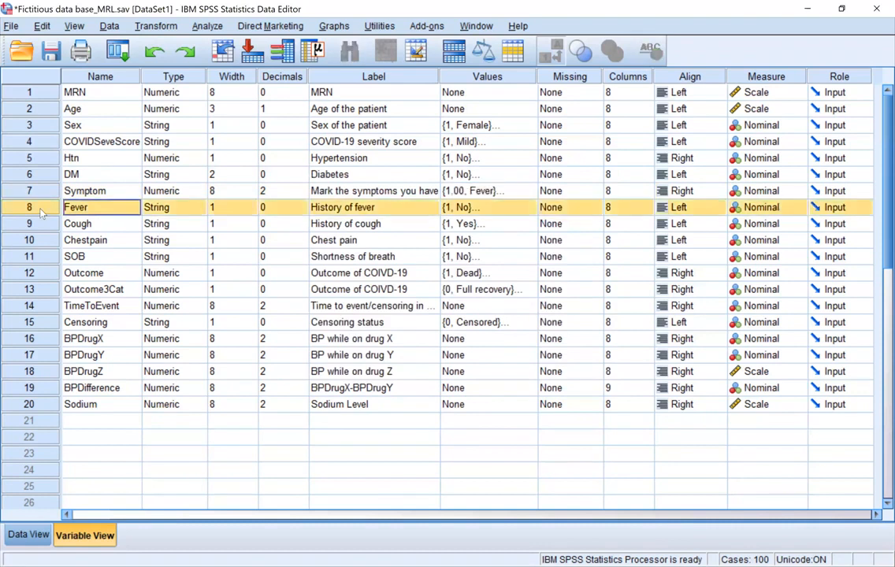
left_click(49, 260, "shift")
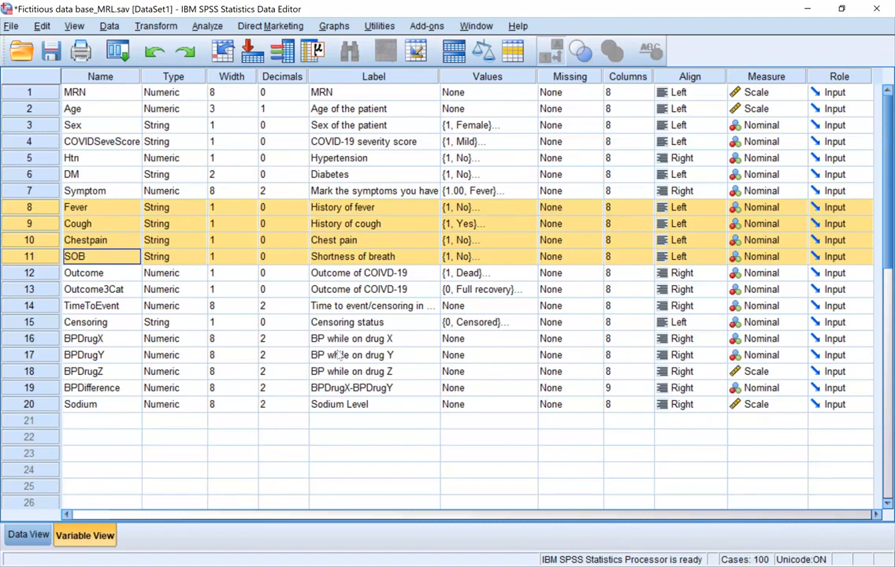
left_click(361, 239)
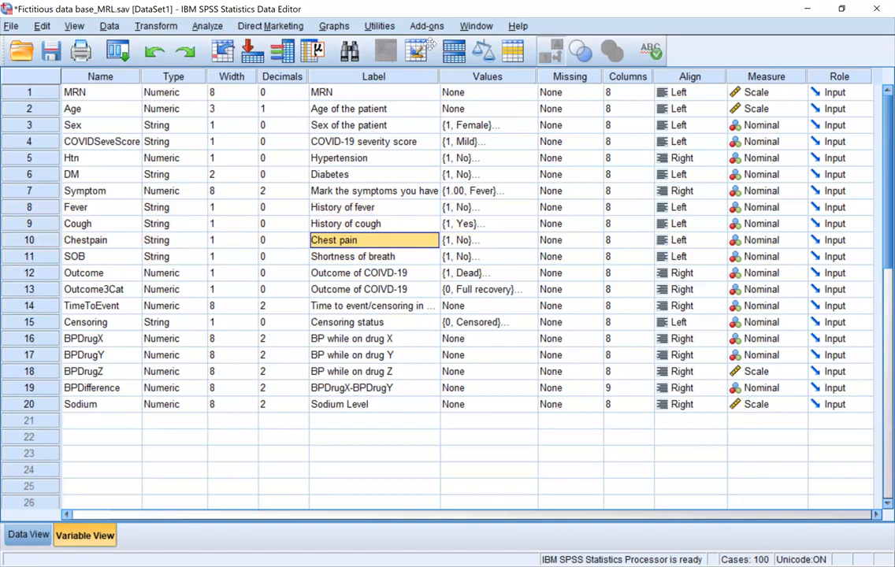
left_click(429, 45)
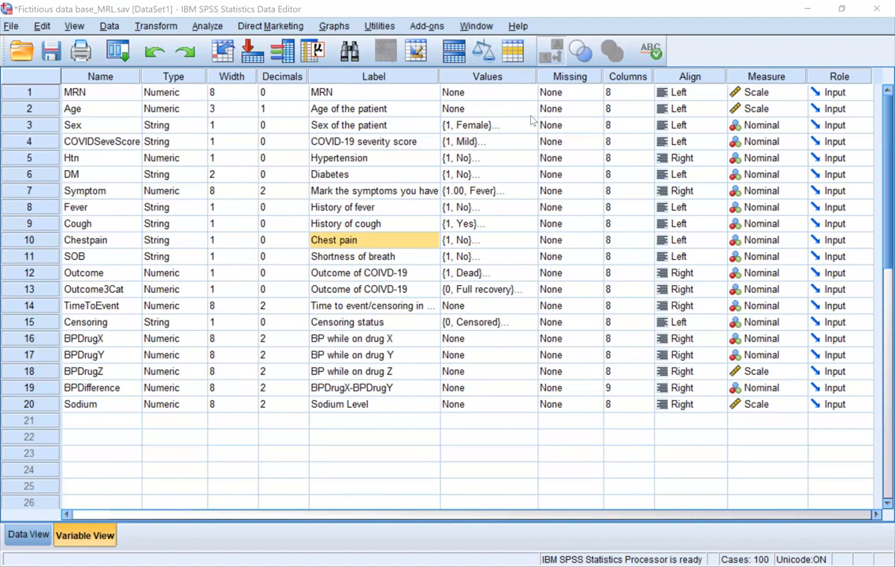
Highlight the Symptom row and the Fever to SOB rows in turn, and revisit the value labels of Symptom
left_click(49, 195)
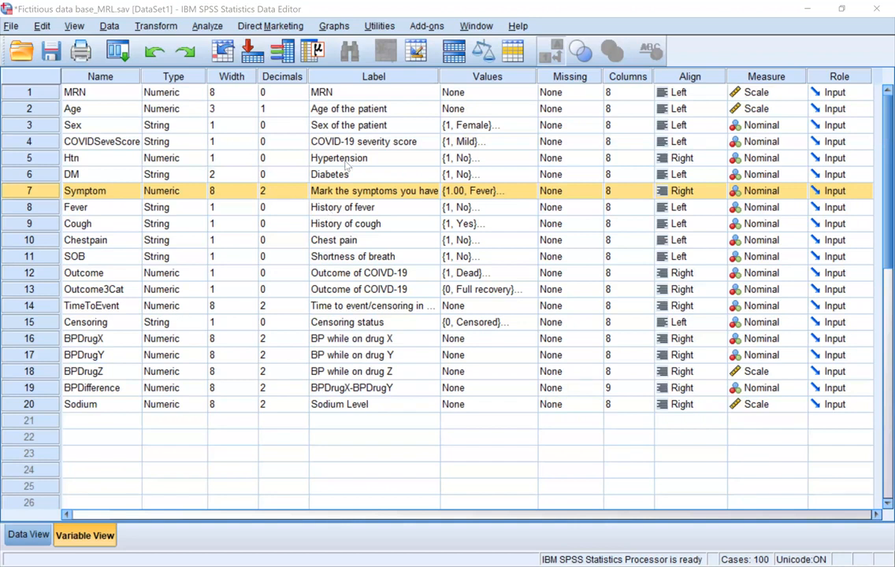
left_click(35, 209)
left_click(41, 259, "shift")
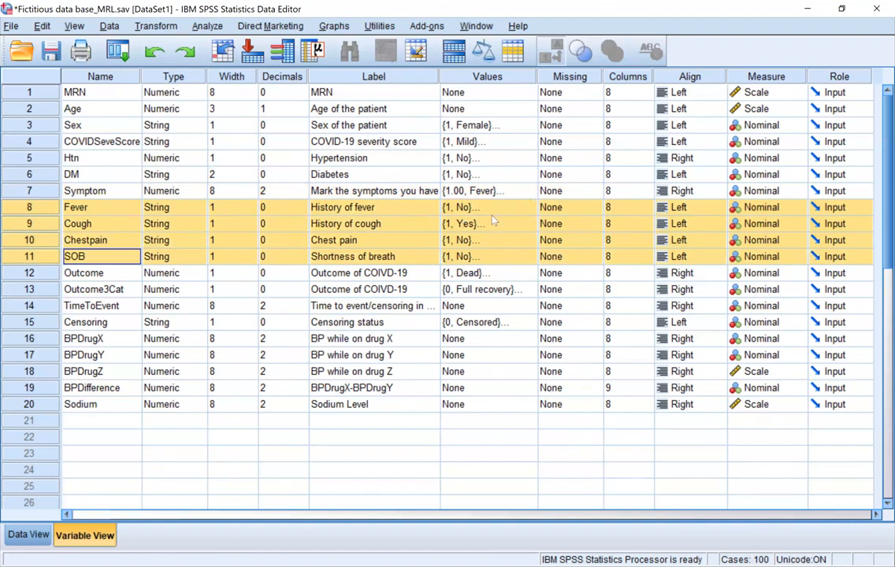
left_click(457, 191)
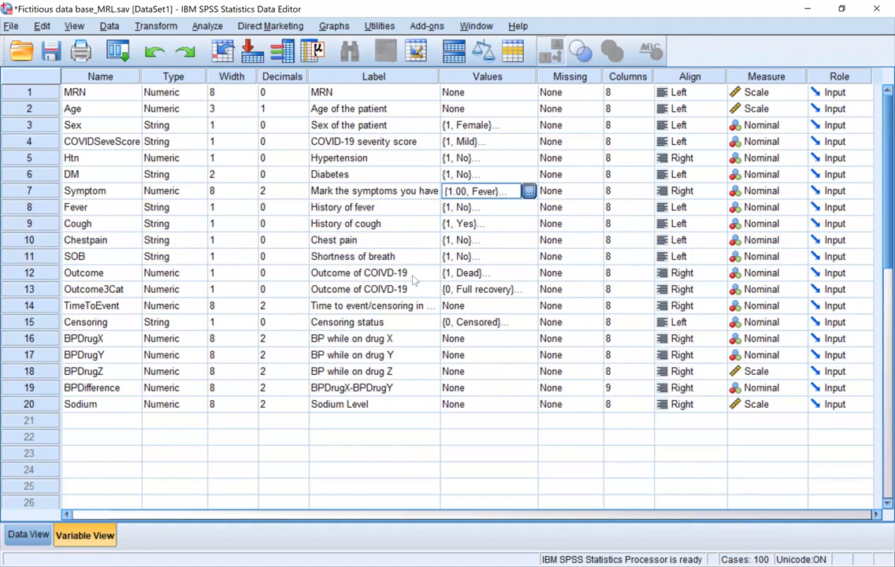
left_click(528, 191)
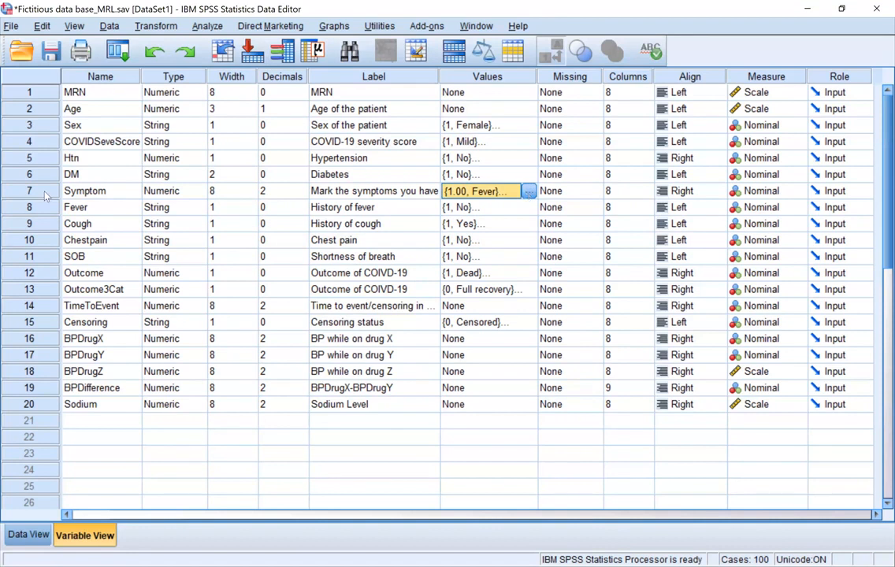
Show the case data with numeric codes instead of value labels and select the first case's Symptom cell
left_click(34, 535)
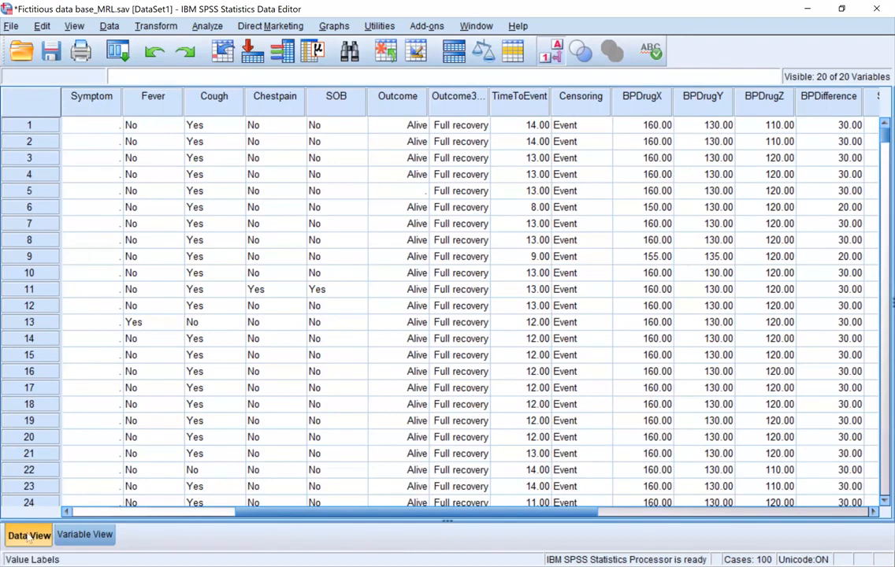
left_click(557, 52)
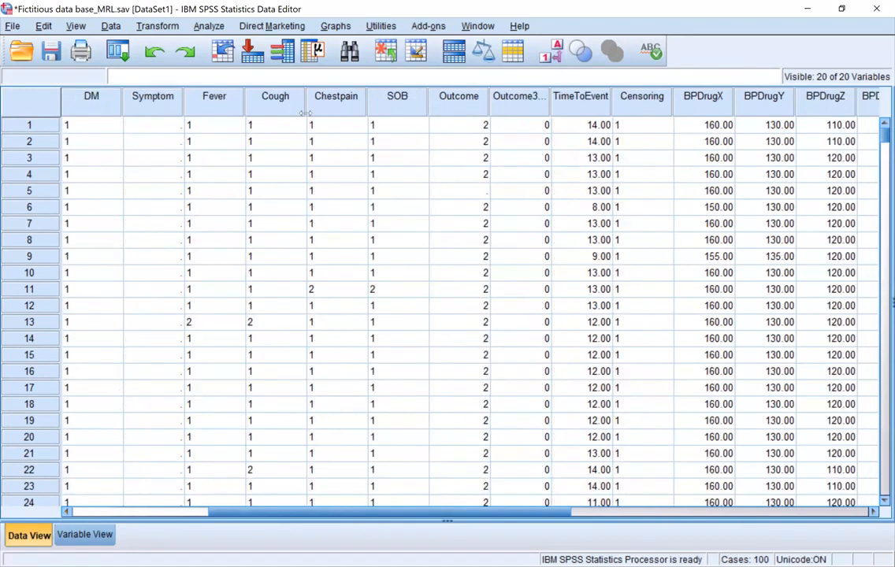
left_click(148, 130)
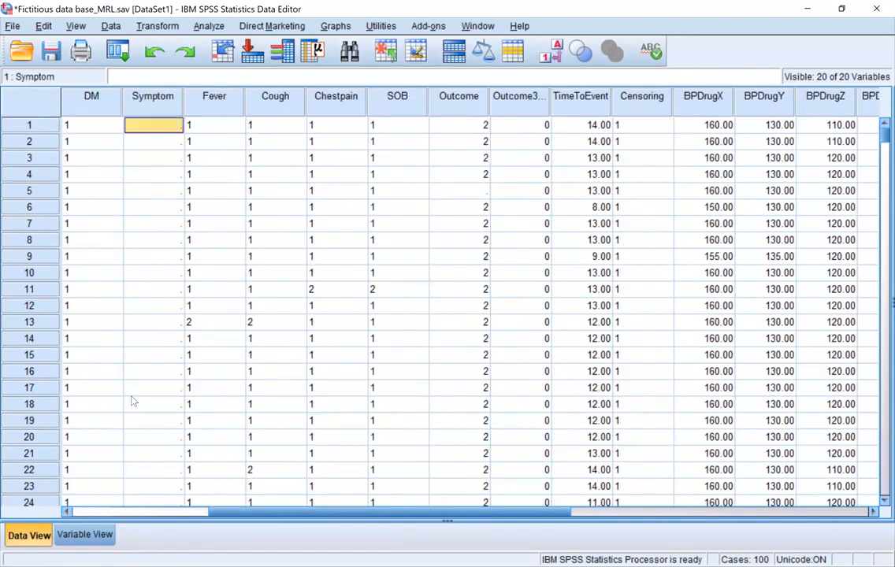
left_click_drag(448, 515, 466, 515)
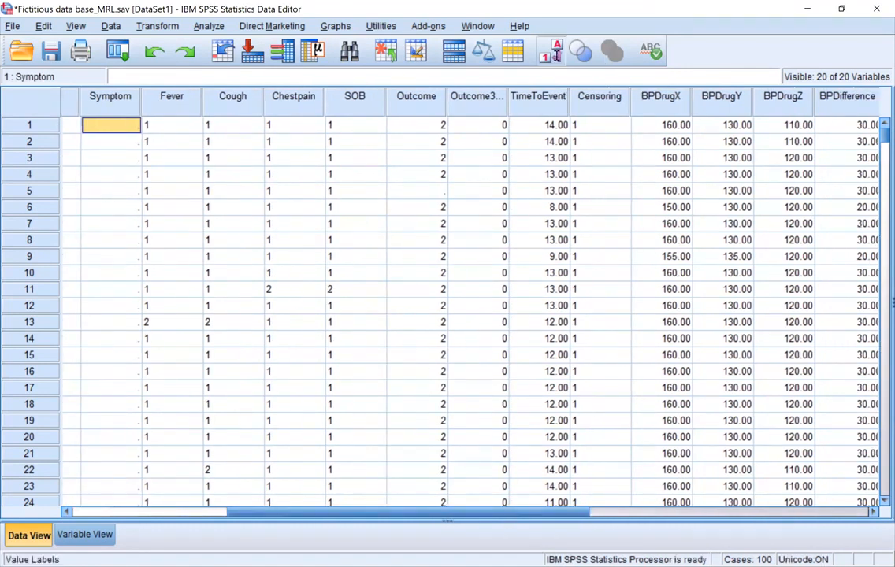
Show the case data with value labels and highlight the first case's Fever to SOB cells
left_click(556, 55)
left_click(178, 123)
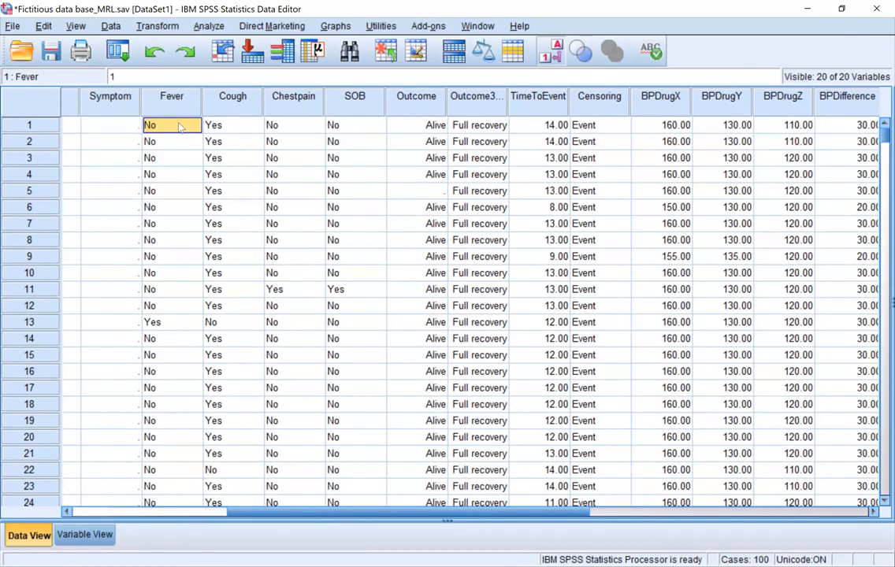
left_click(366, 126, "shift")
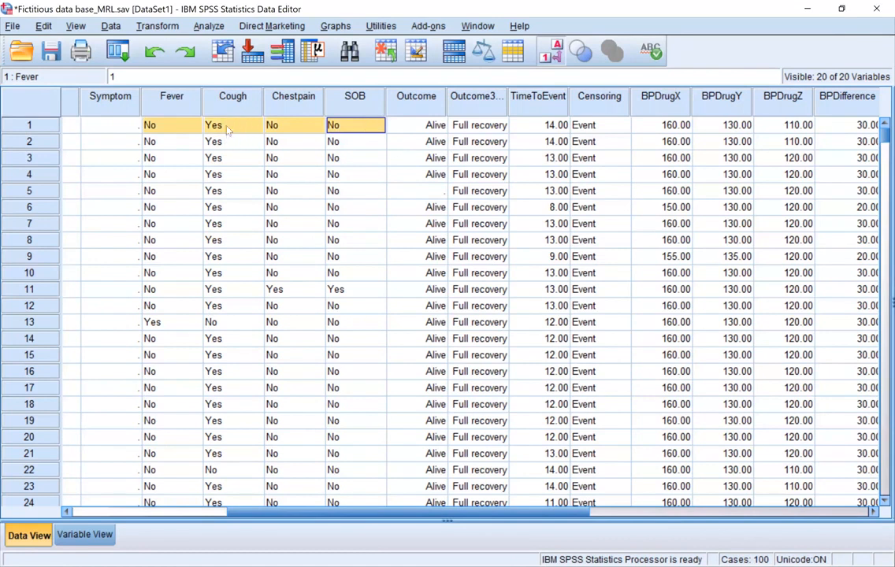
Enter code 2 (Cough) as the first case's Symptom value
left_click(110, 125)
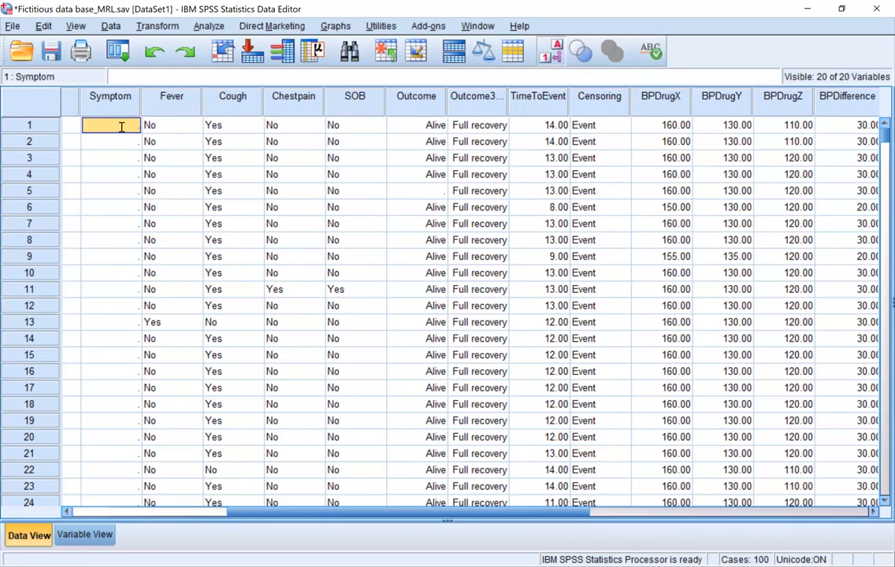
type("2")
key("Return")
left_click(122, 127)
Highlight case 11's Fever to SOB cells and compare them with its Symptom cell
left_click(215, 291)
left_click(170, 294)
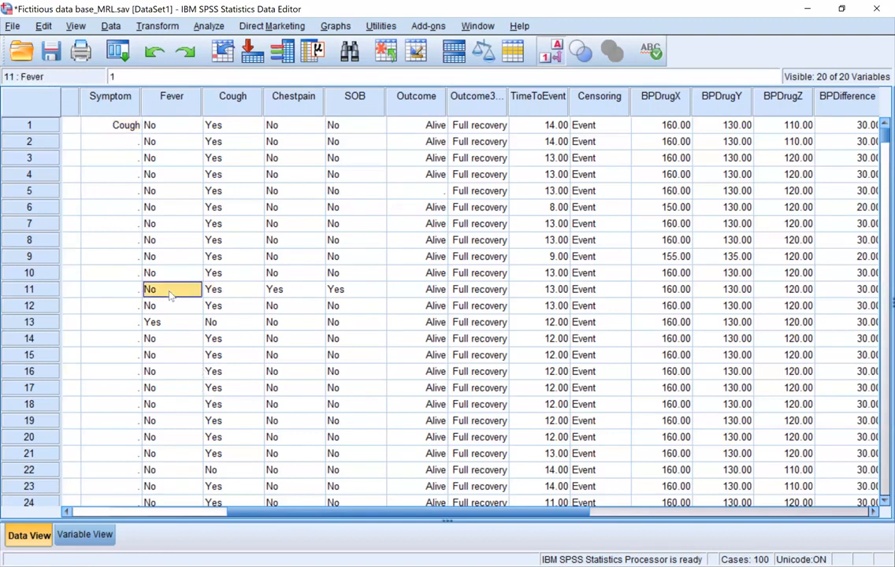
left_click(351, 297, "shift")
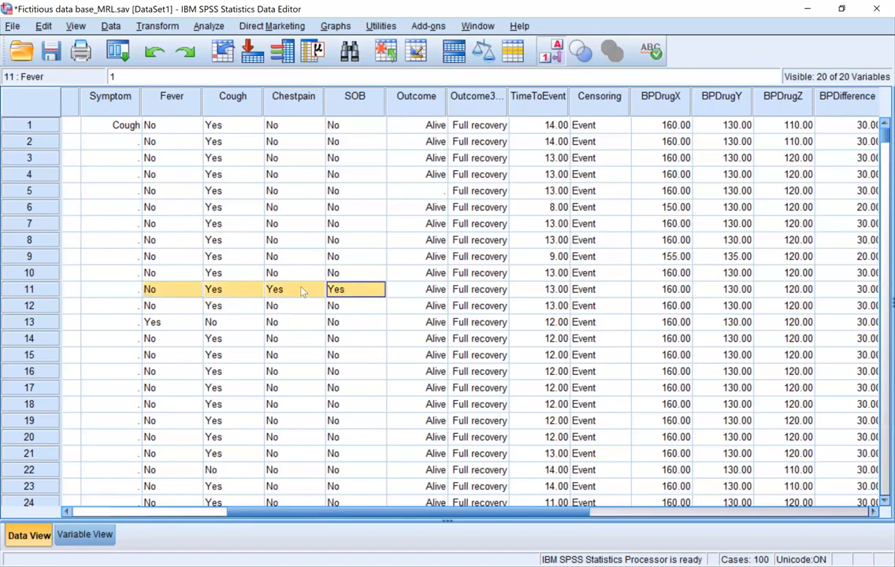
left_click(118, 292)
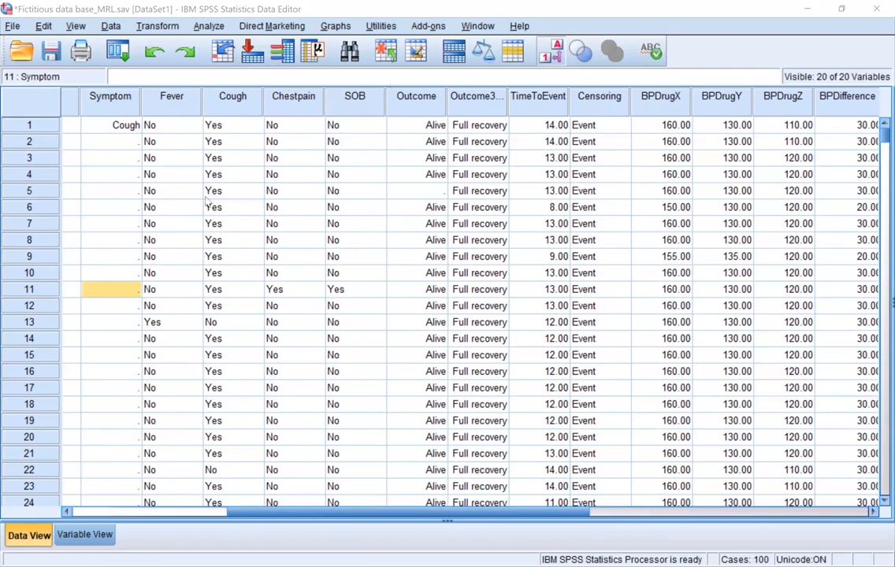
Delete the Symptom variable from the variable definitions
left_click(100, 541)
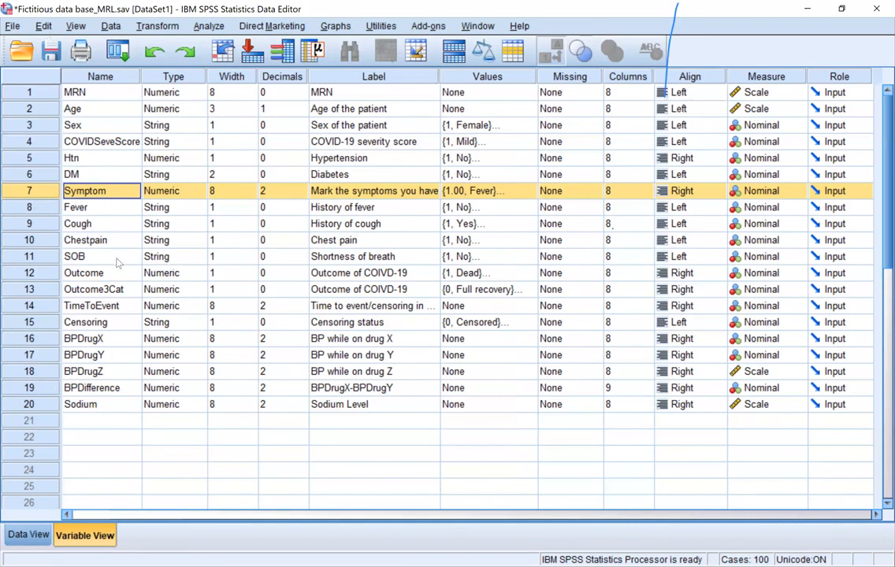
right_click(45, 193)
left_click(91, 246)
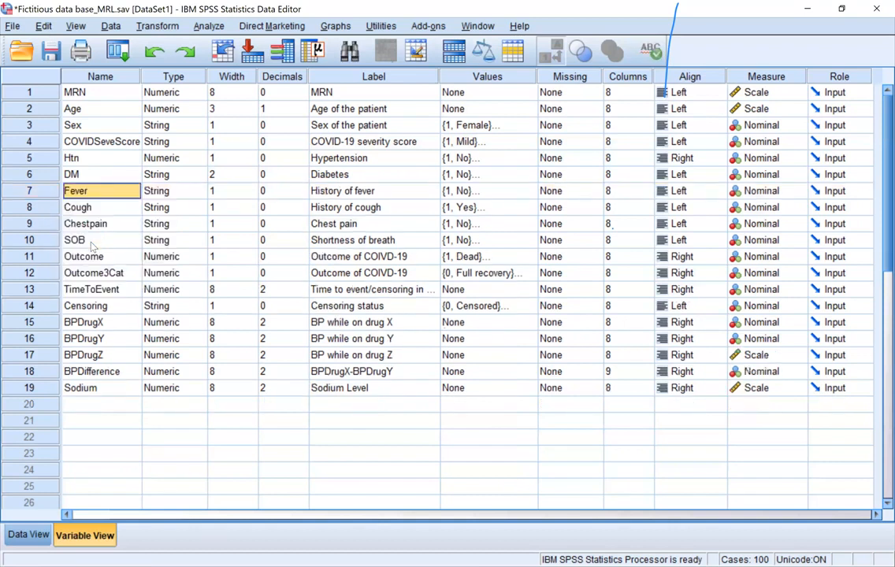
Highlight the Htn and DM variable rows and view the value labels of Sex
left_click(45, 158)
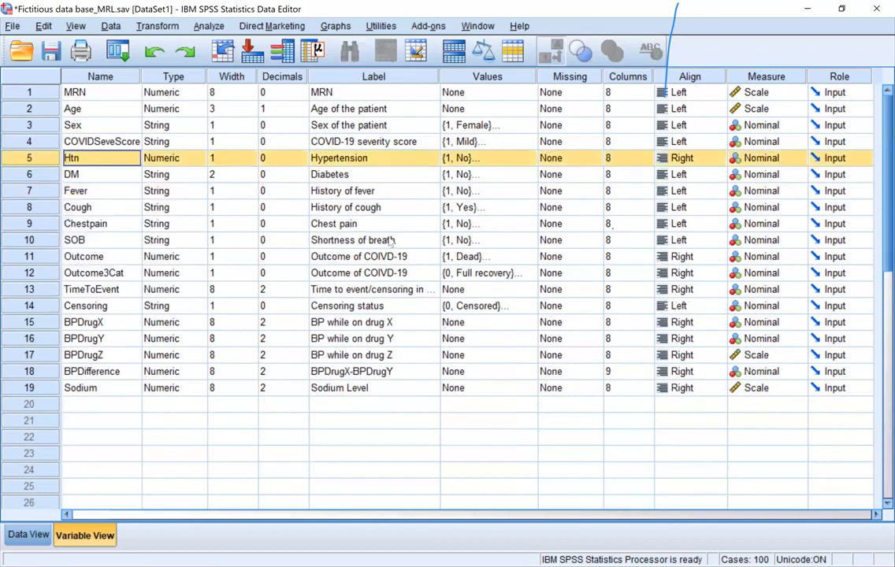
key("shift+Down")
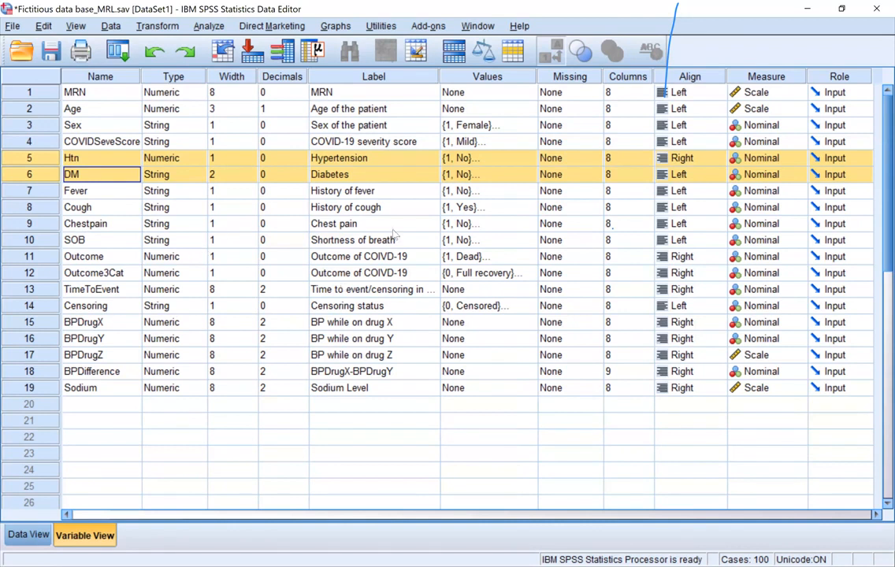
left_click(528, 127)
left_click(530, 125)
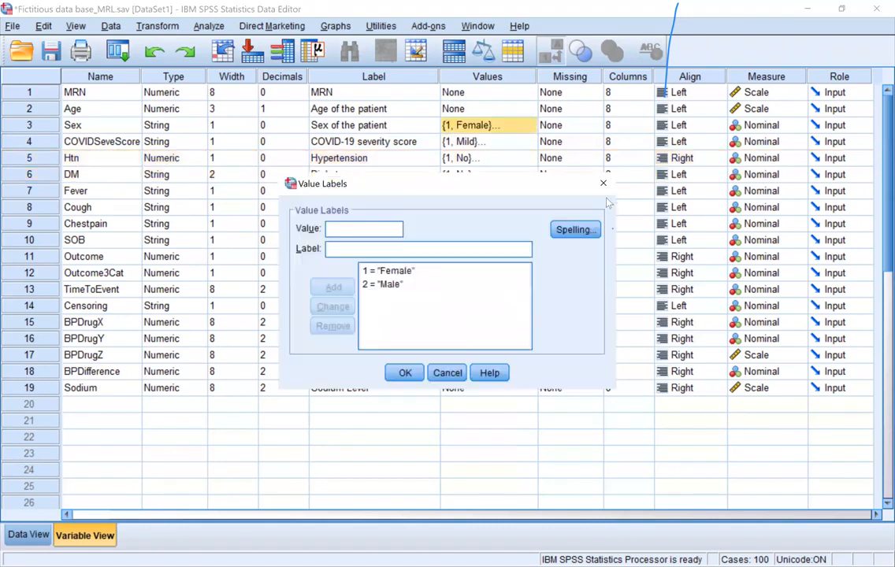
left_click(603, 181)
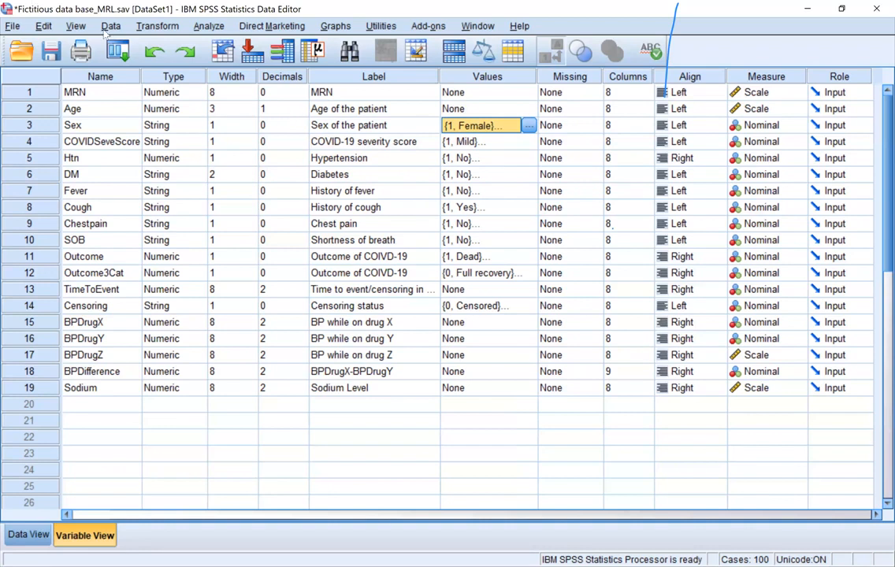
Examine the Outcome variable's row and view its value labels twice
left_click(212, 28)
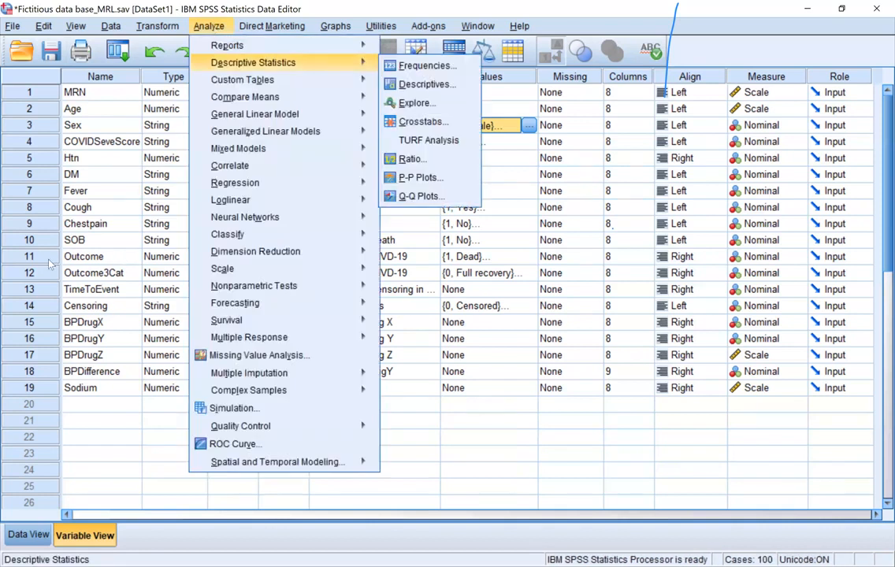
left_click(118, 257)
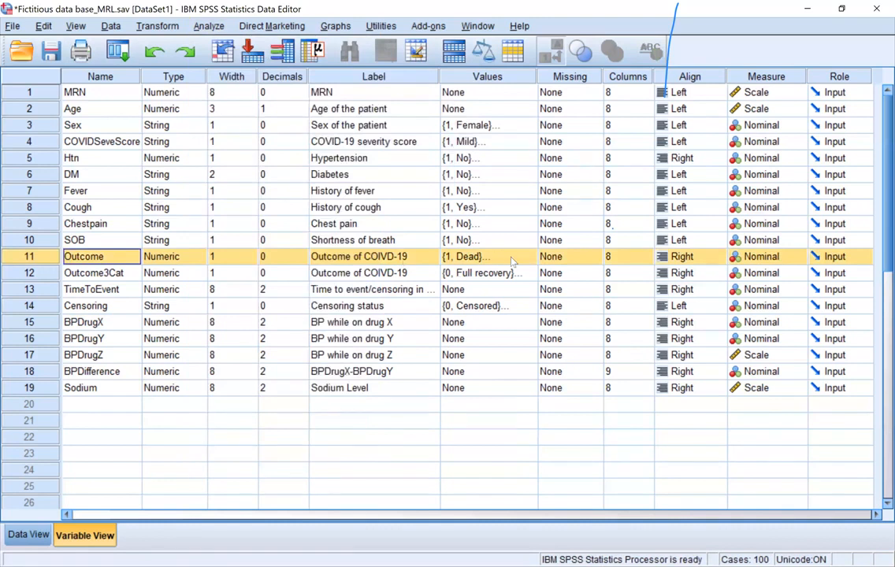
left_click(514, 258)
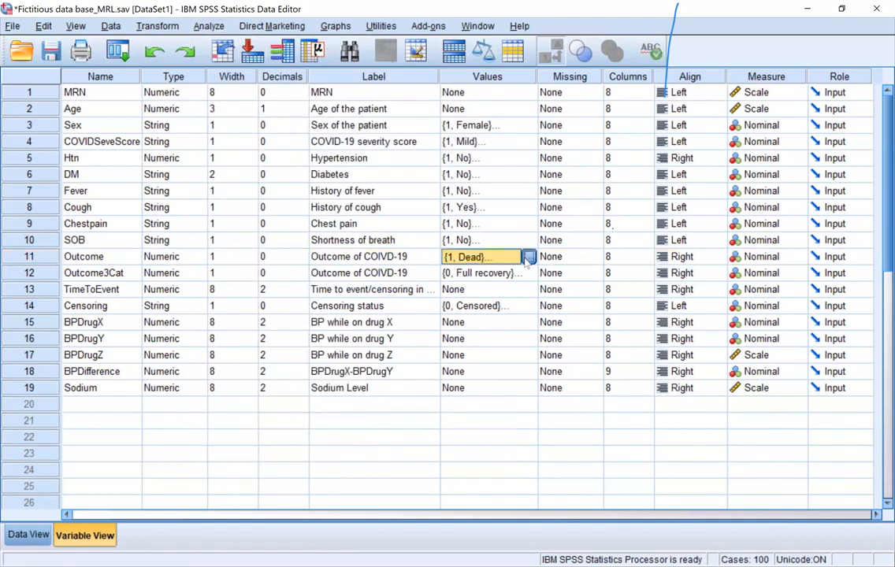
left_click(527, 258)
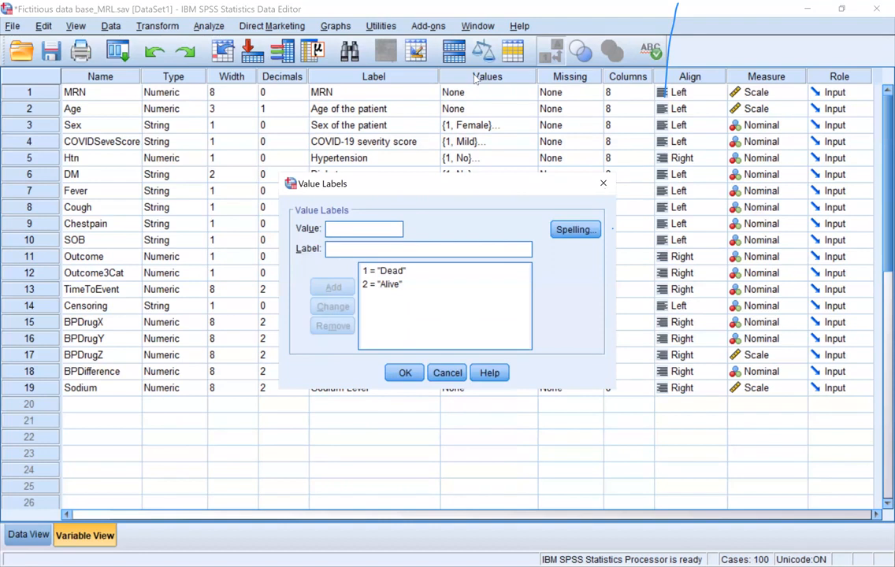
key("Return")
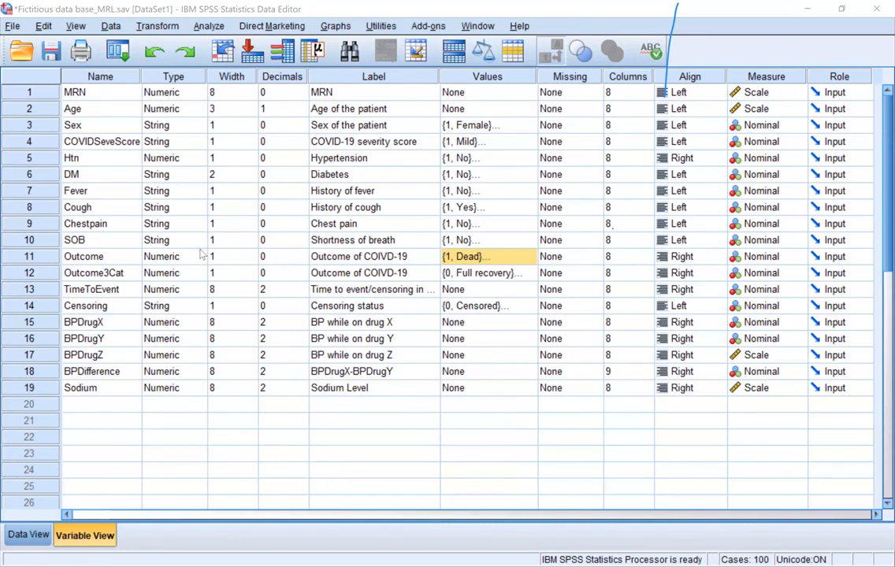
left_click(39, 260)
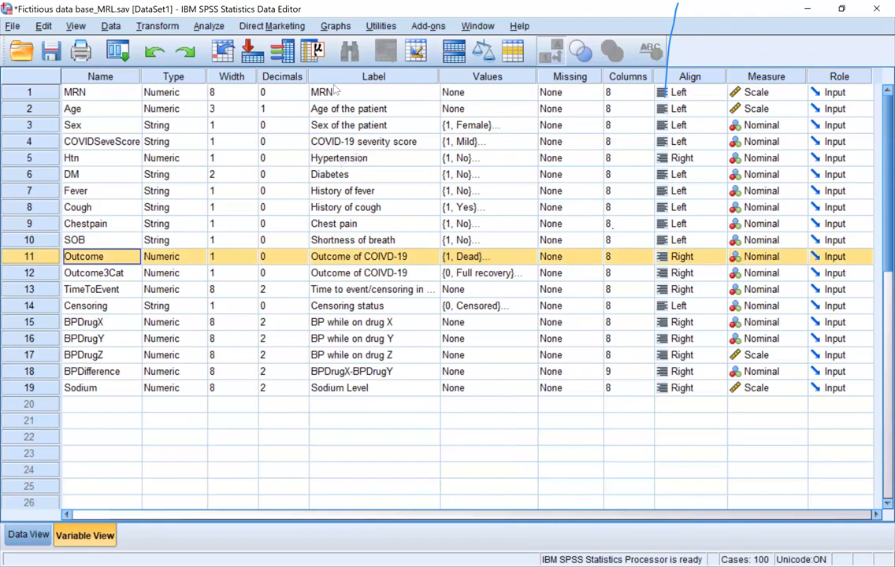
left_click(533, 259)
left_click(473, 256)
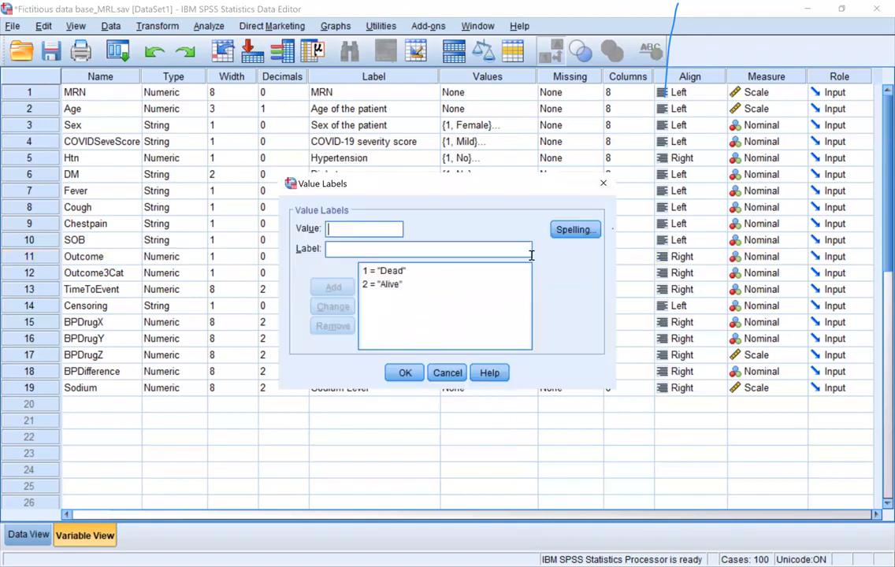
left_click(603, 184)
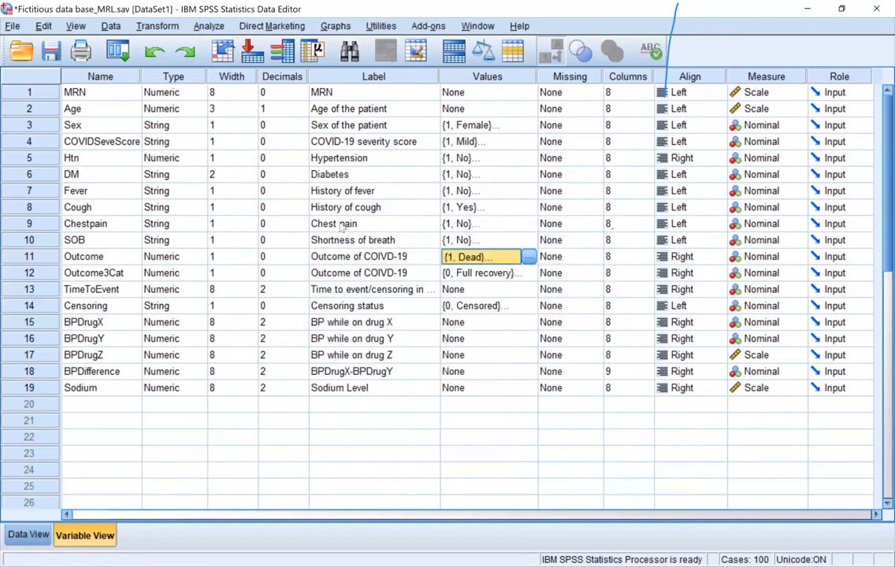
Start a binary logistic regression with the variables listed by name and Outcome as the dependent variable
left_click(210, 26)
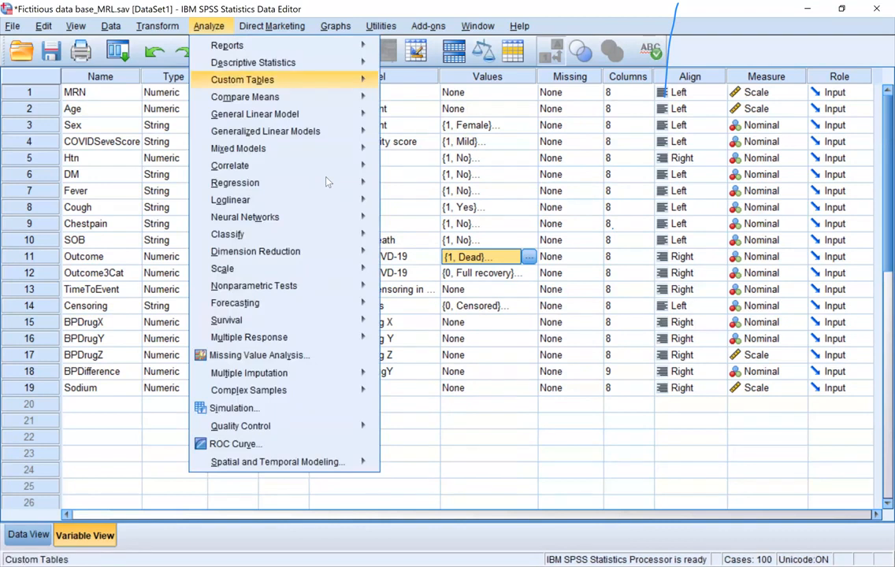
mouse_move(327, 182)
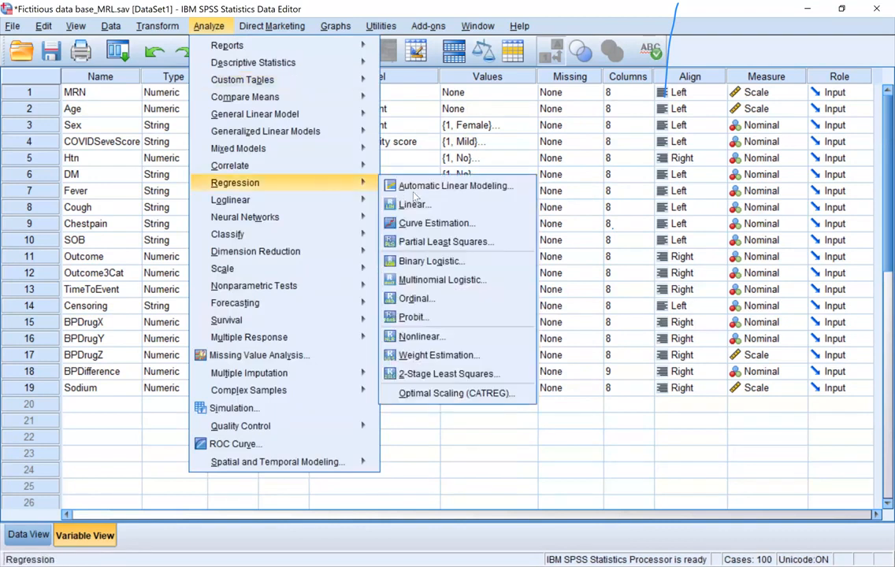
left_click(432, 261)
right_click(158, 248)
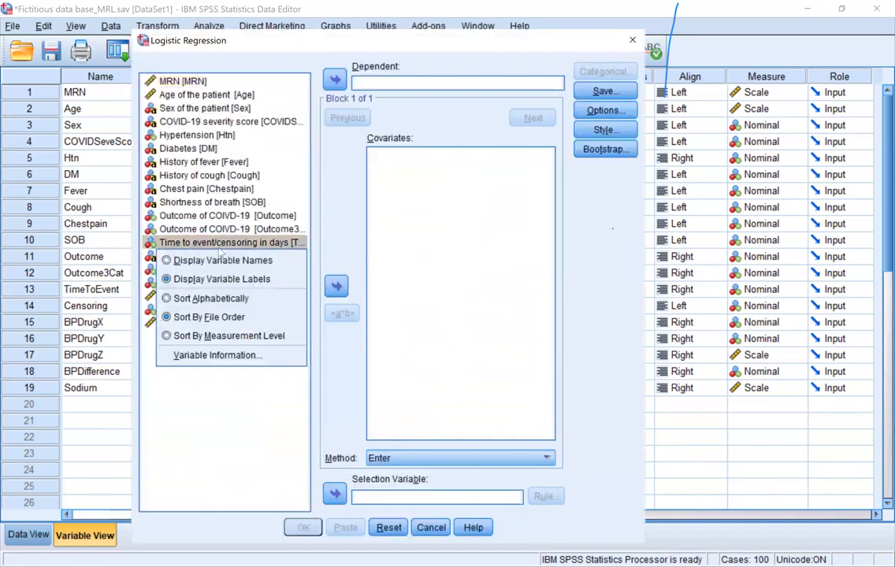
left_click(233, 261)
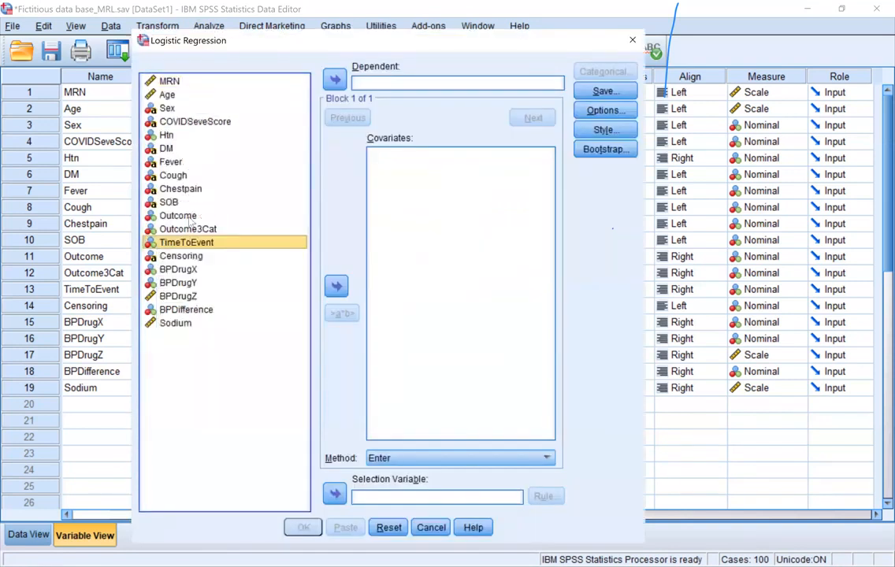
left_click(178, 215)
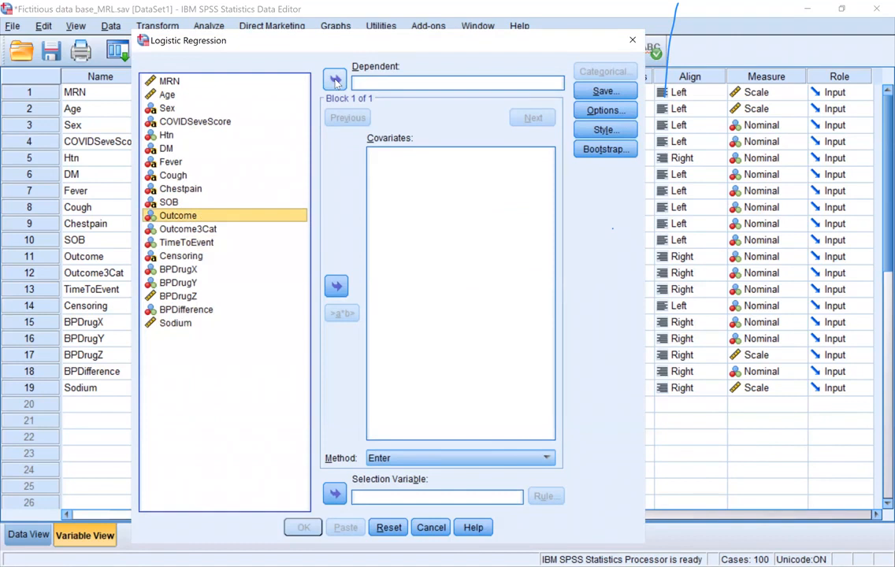
left_click(335, 80)
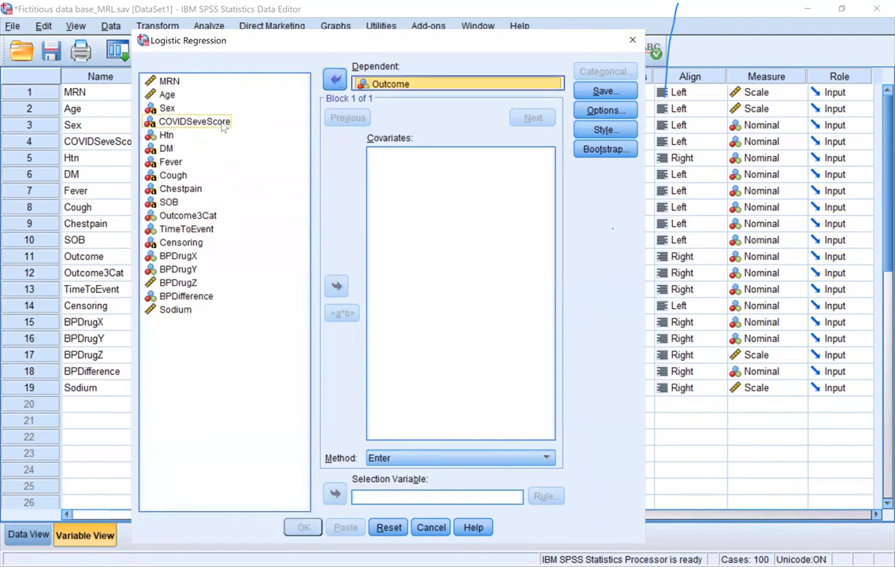
Add Sex, COVIDSeveScore, Htn, Cough and SOB as covariates of the logistic regression
left_click(166, 107)
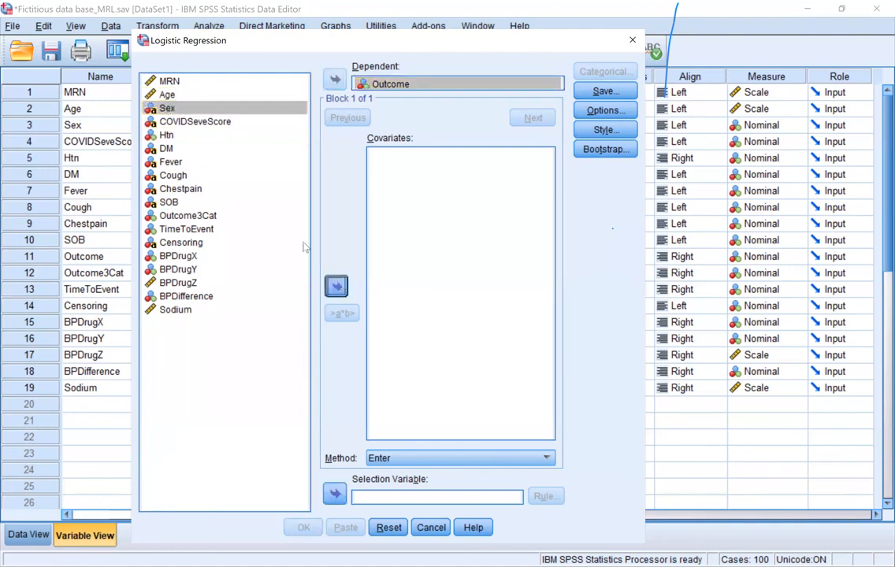
left_click(337, 286)
left_click(202, 122)
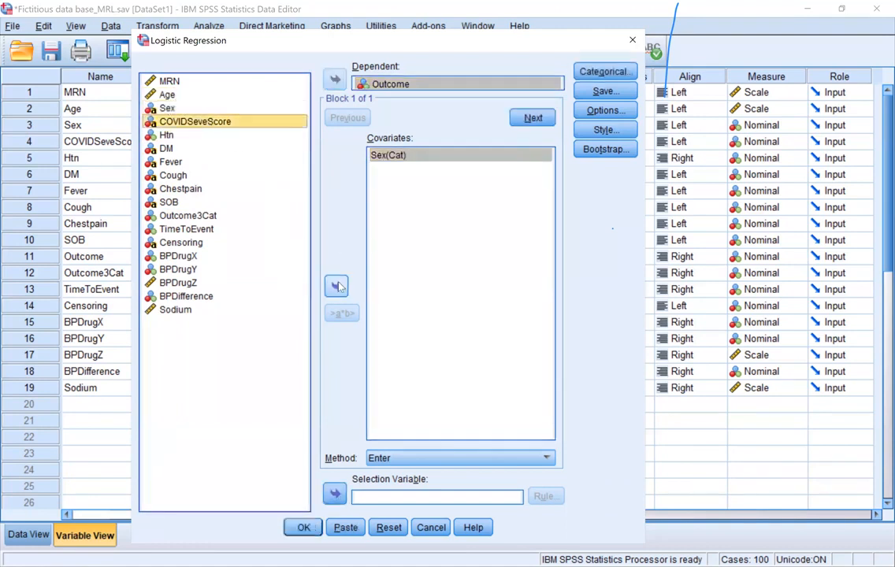
left_click(337, 286)
left_click(168, 136)
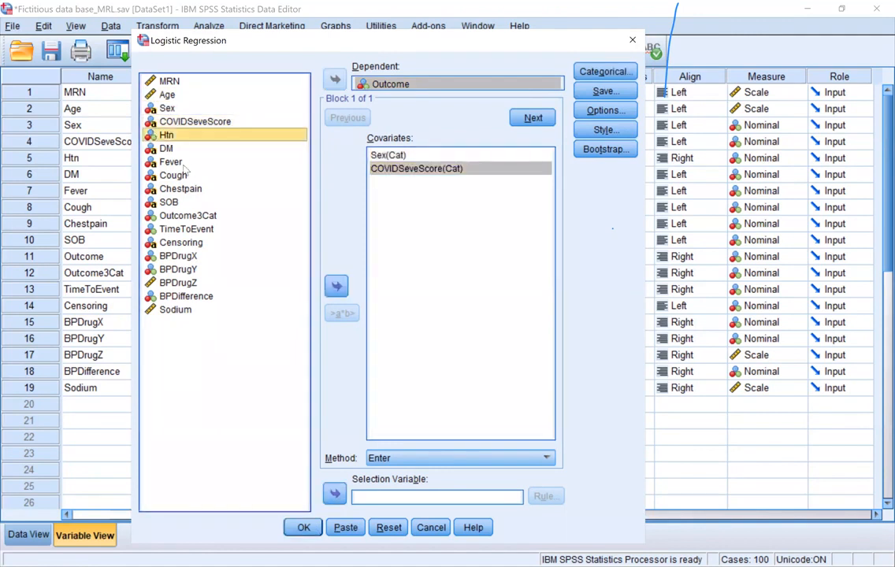
left_click(164, 176, "ctrl")
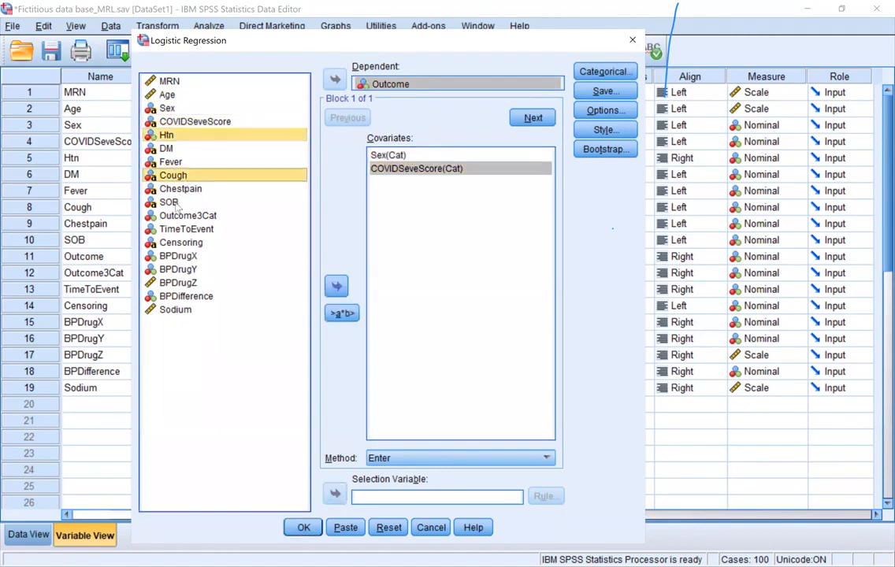
left_click(164, 203, "ctrl")
left_click(338, 288)
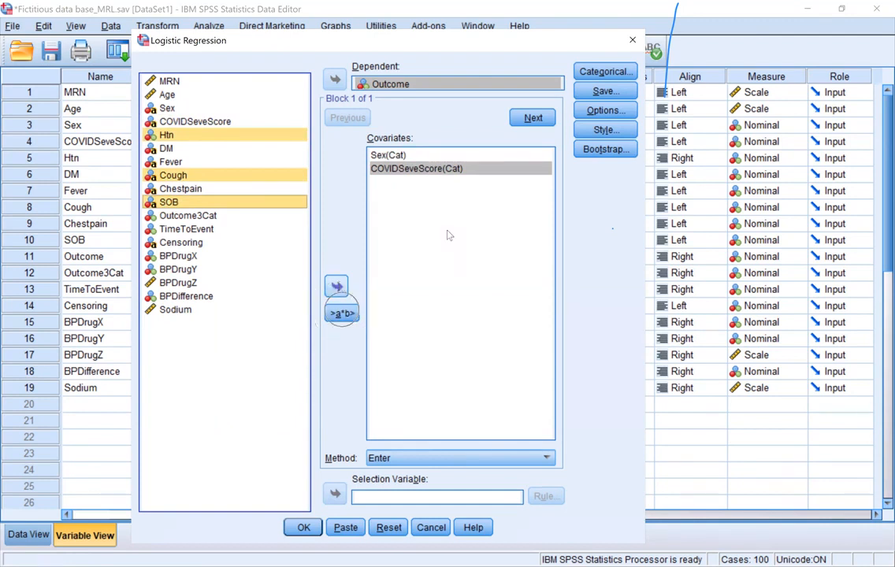
Add Age to the regression covariates and select Htn in the covariate list
left_click(509, 181)
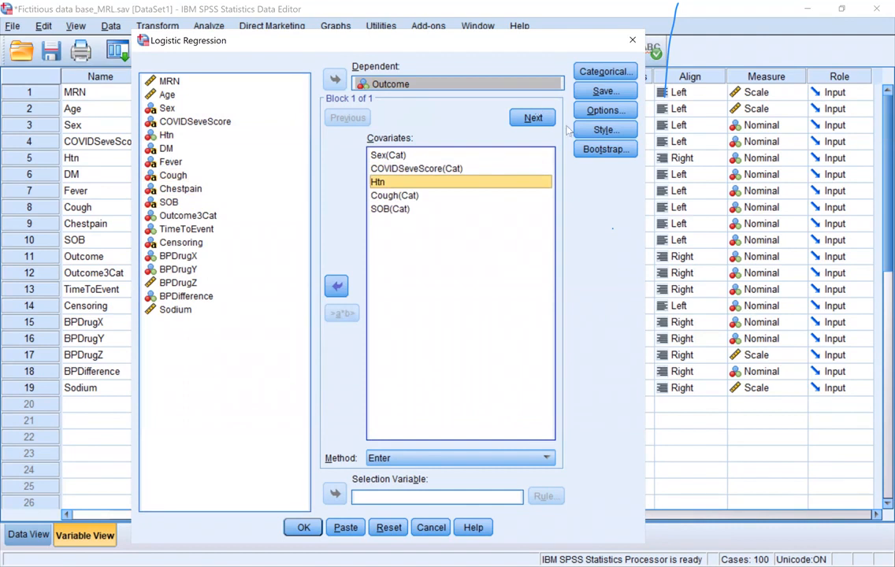
left_click(461, 196)
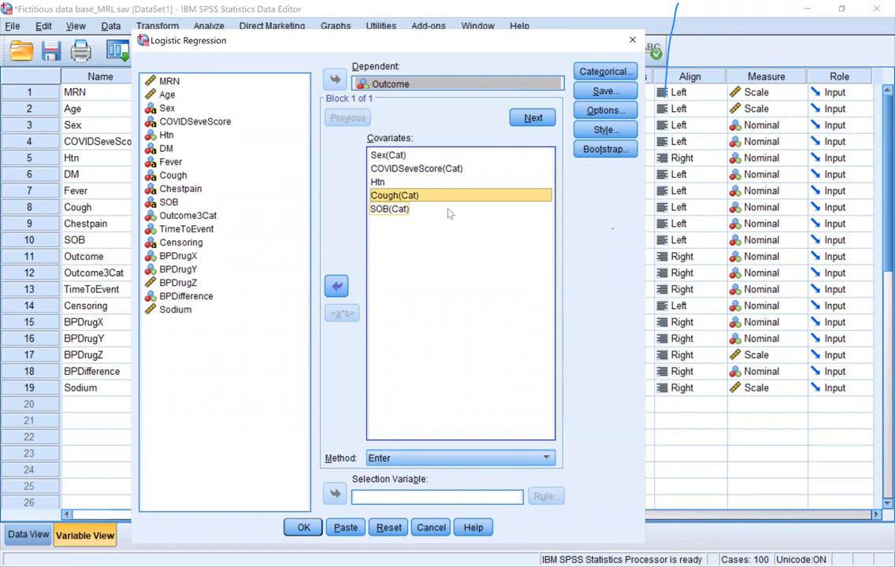
left_click(183, 95)
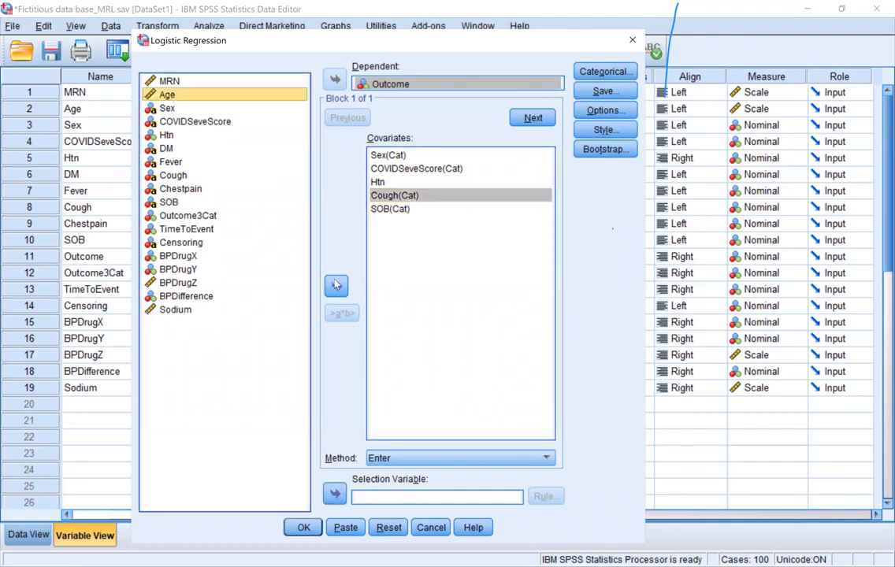
left_click(337, 286)
left_click(337, 287)
left_click(337, 287)
left_click(418, 195)
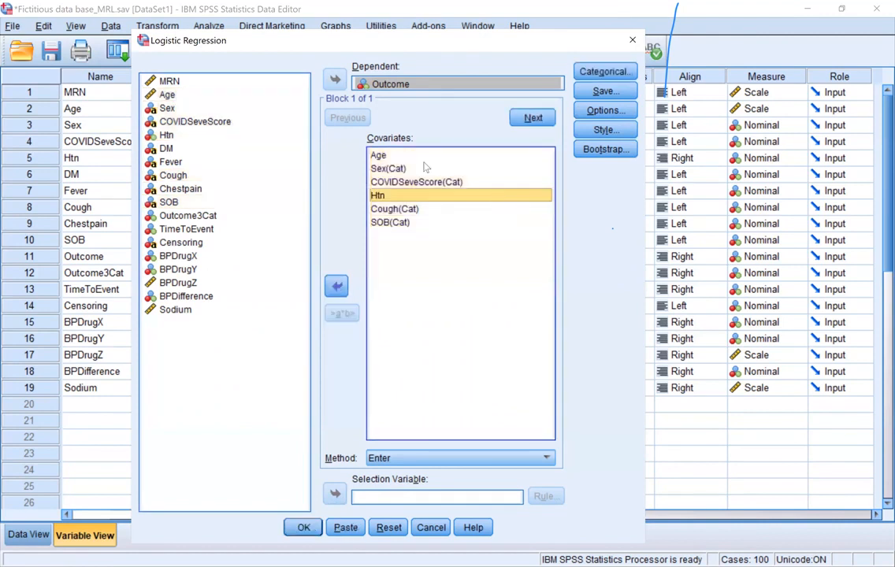
left_click(620, 73)
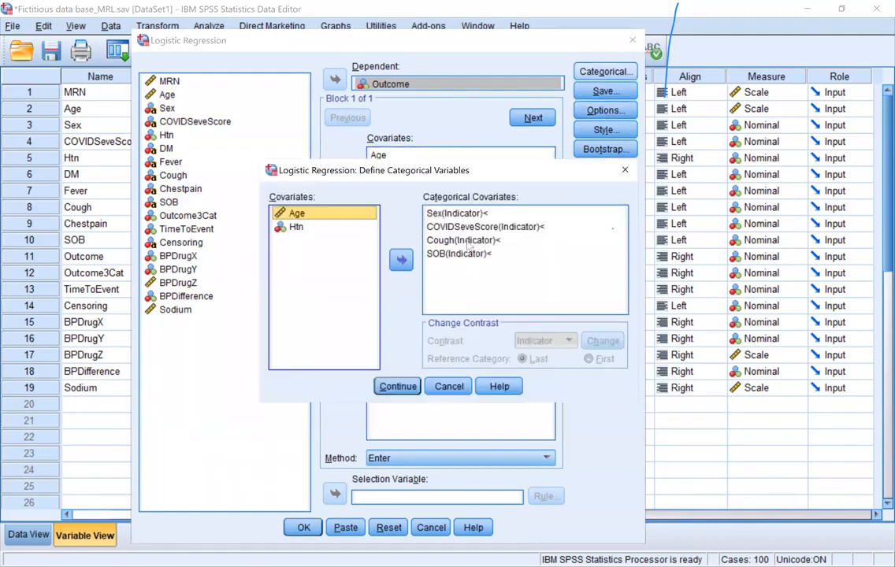
left_click(459, 229)
left_click(296, 227)
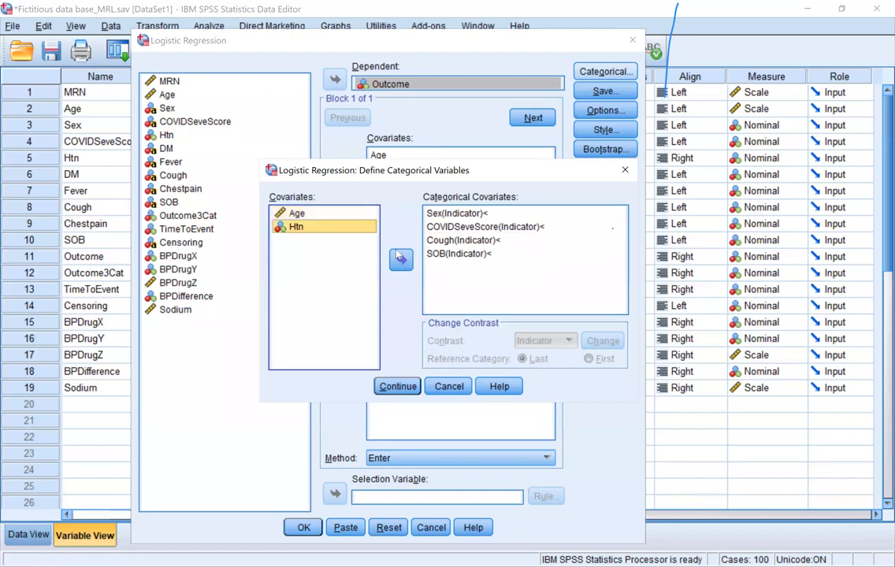
left_click(401, 260)
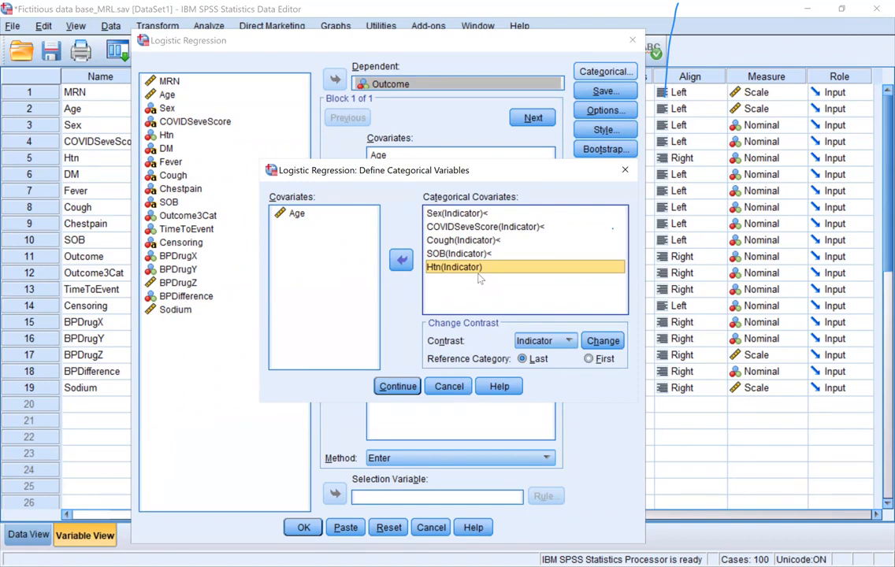
left_click(625, 170)
Run the logistic regression with the 95% CI for exp(B) and examine the final Variables in the Equation table
left_click(613, 113)
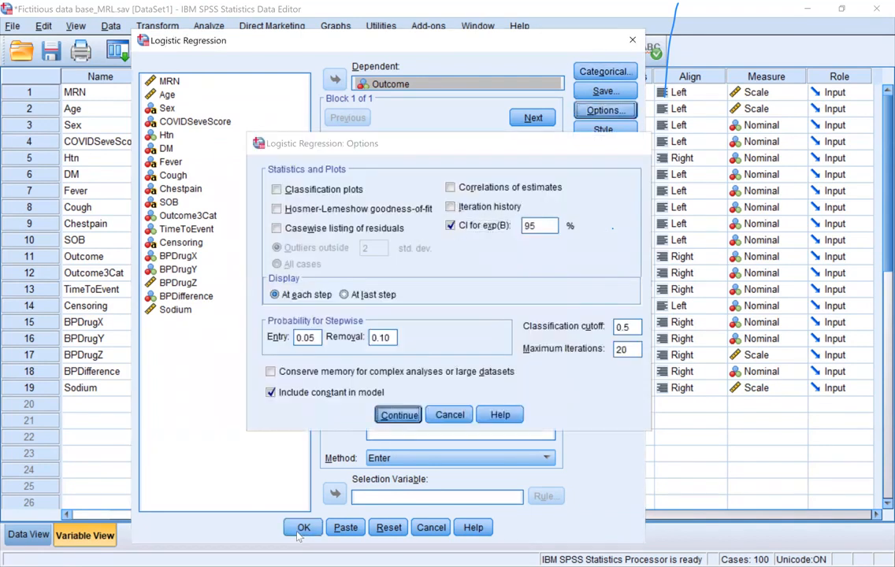
left_click(403, 420)
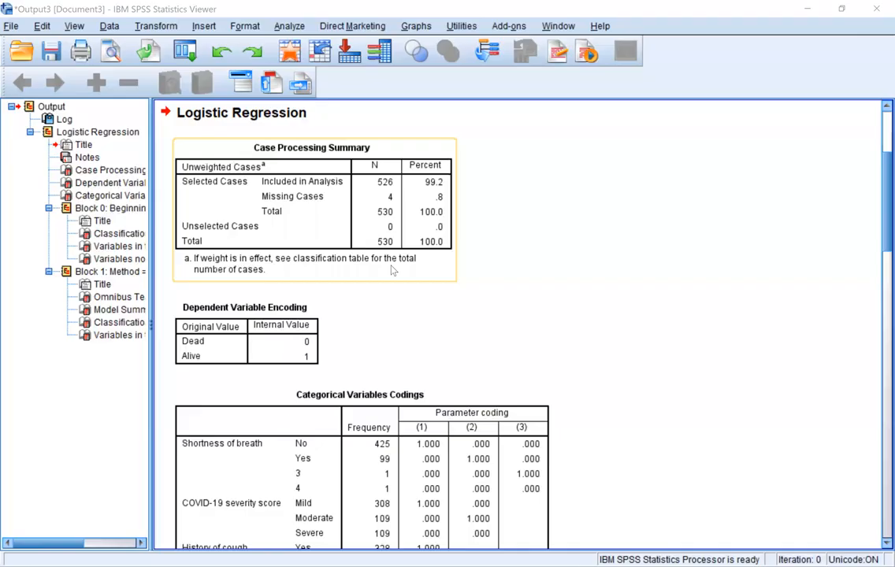
scroll(393, 267, "down", 10)
scroll(392, 268, "down", 15)
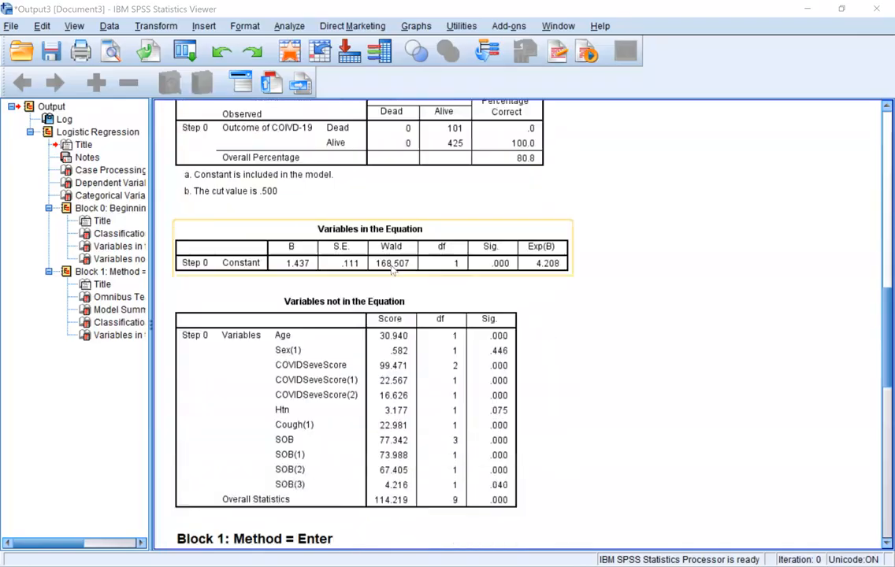
left_click(465, 491)
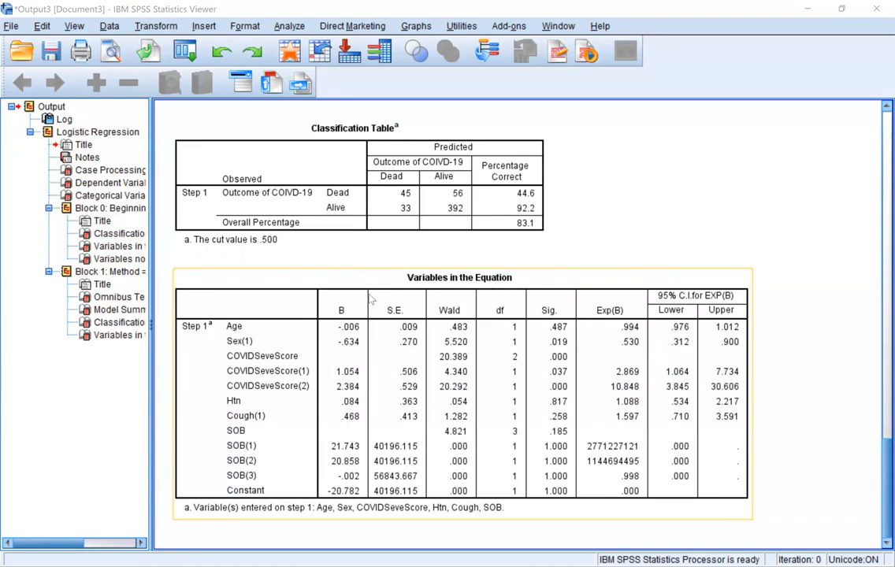
Return to the dataset's variable definitions and review the value labels of Sex, checking both the Female and Male codes
left_click(669, 178)
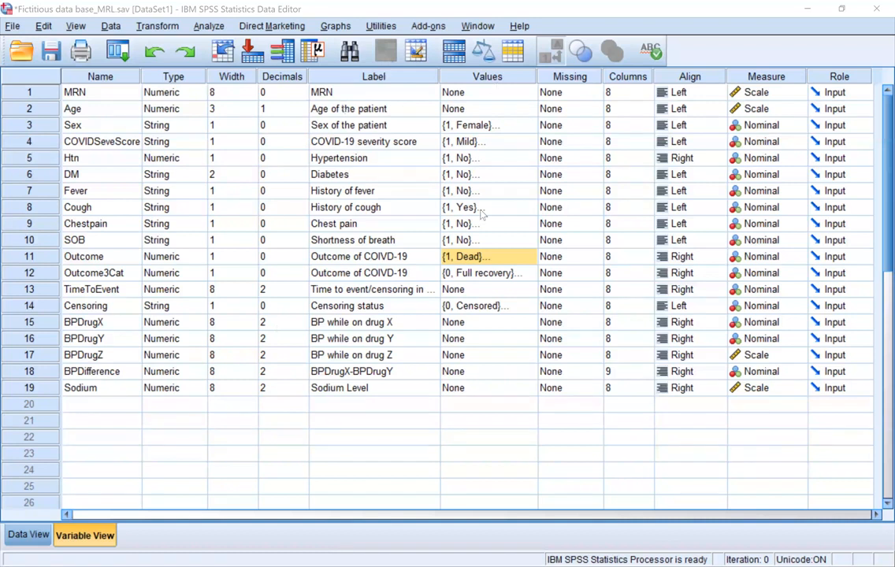
double_click(525, 127)
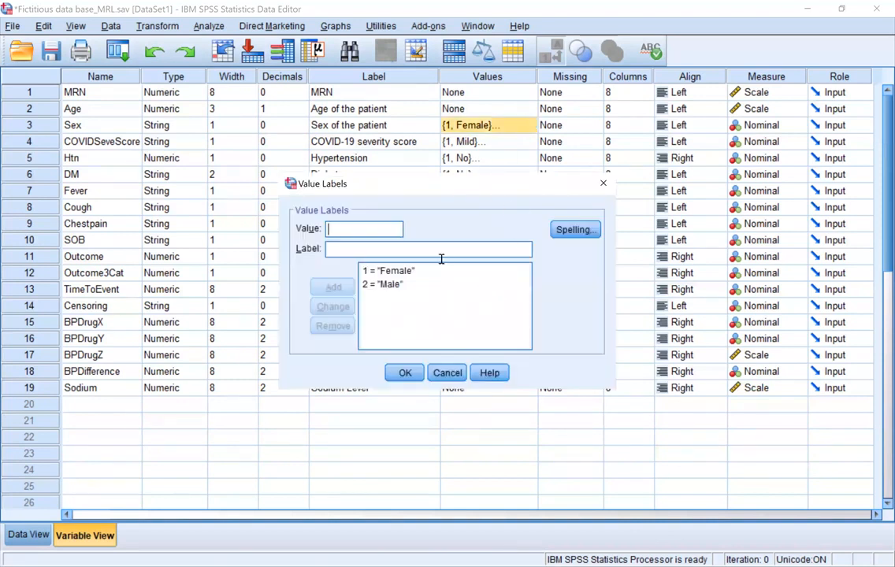
left_click(415, 292)
key("Up")
left_click(394, 293)
left_click(450, 291)
key("Tab")
left_click(561, 130)
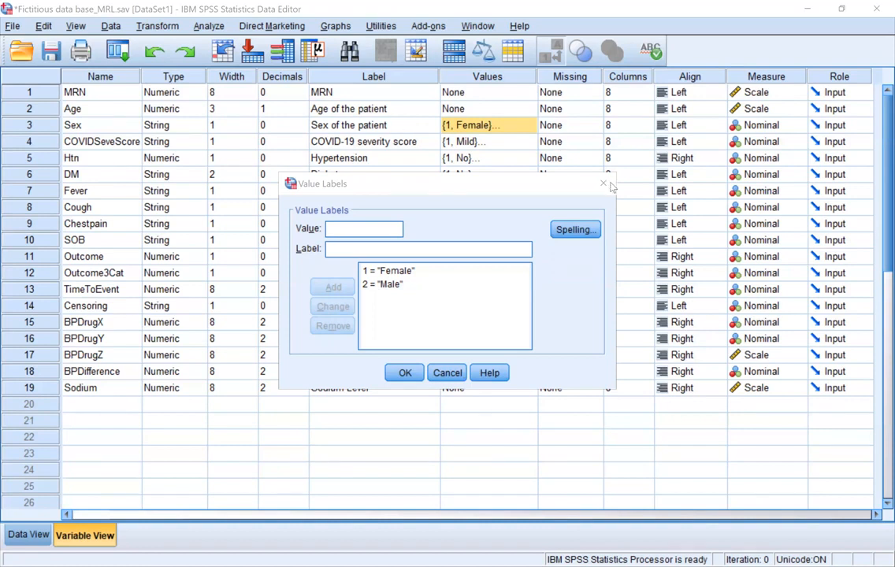
key("Escape")
left_click(527, 131)
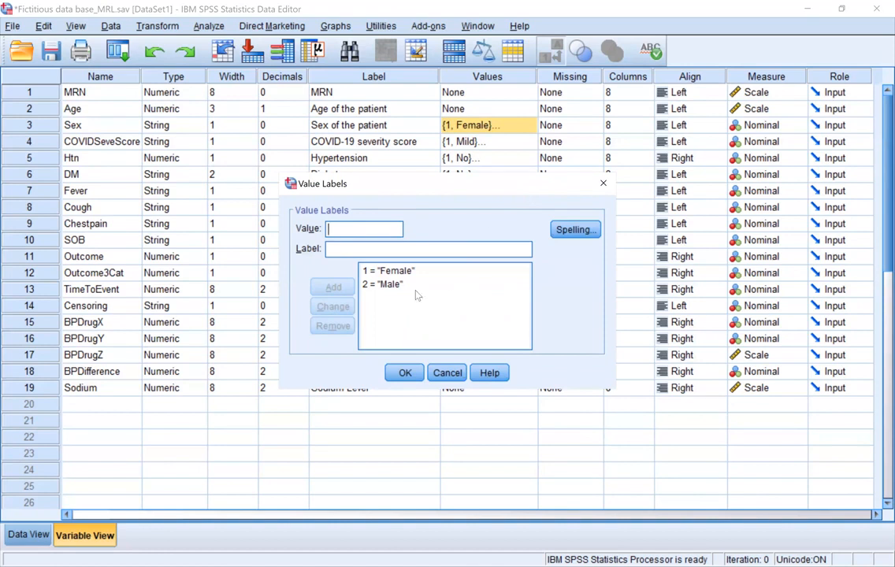
left_click(401, 273)
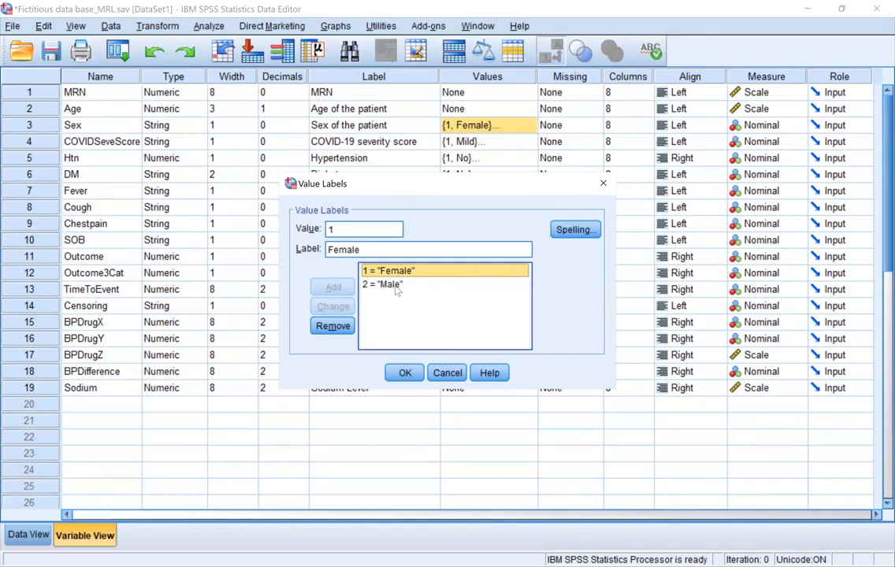
left_click(394, 285)
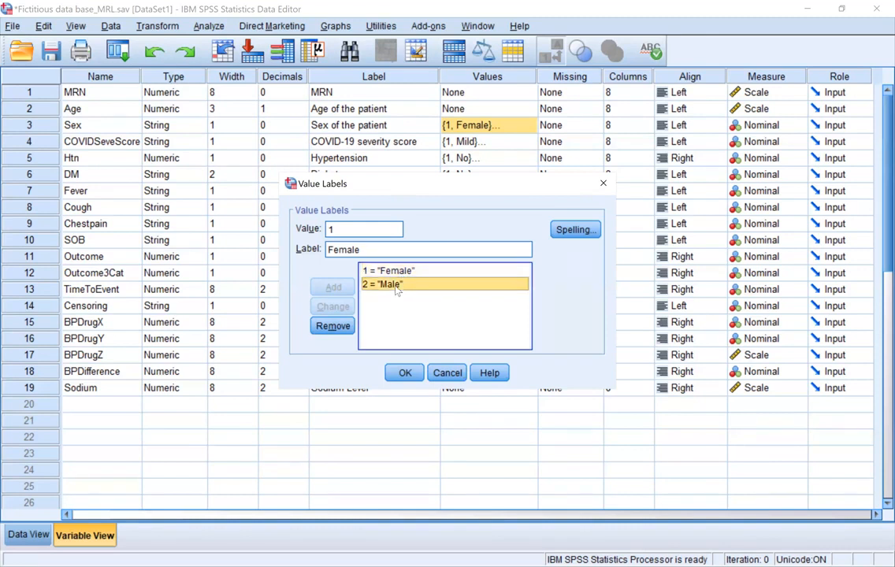
left_click(605, 184)
Review the value labels of COVIDSeveScore, checking the Moderate and Mild codes, without changing them
left_click(530, 148)
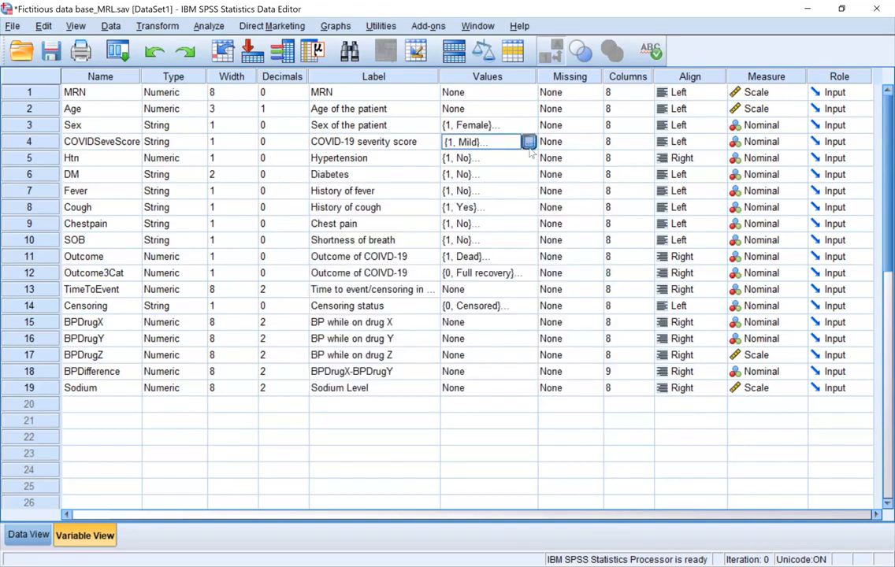
left_click(529, 142)
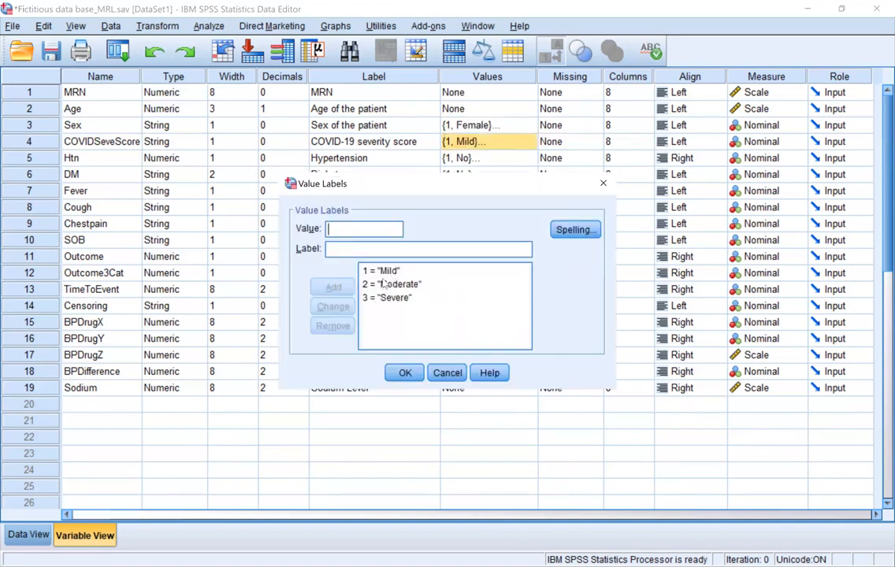
left_click(386, 285)
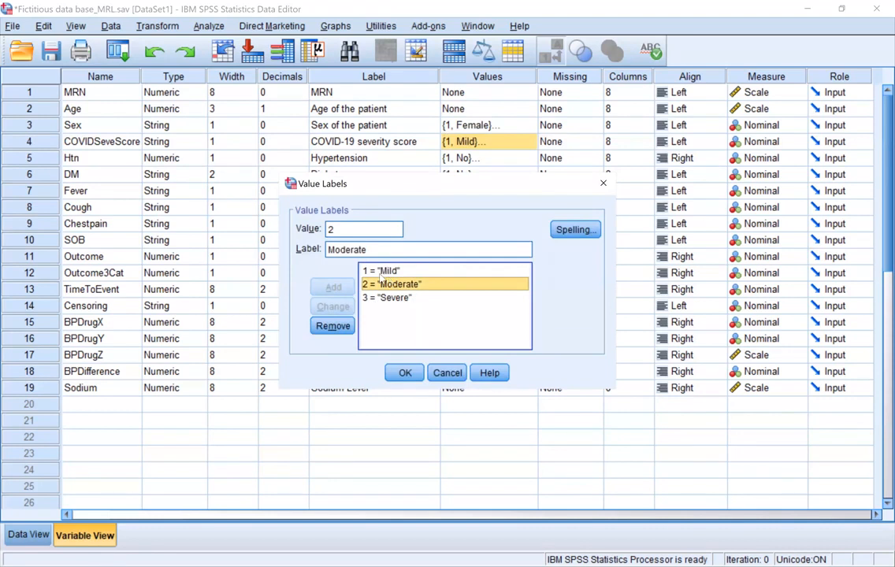
left_click(398, 271)
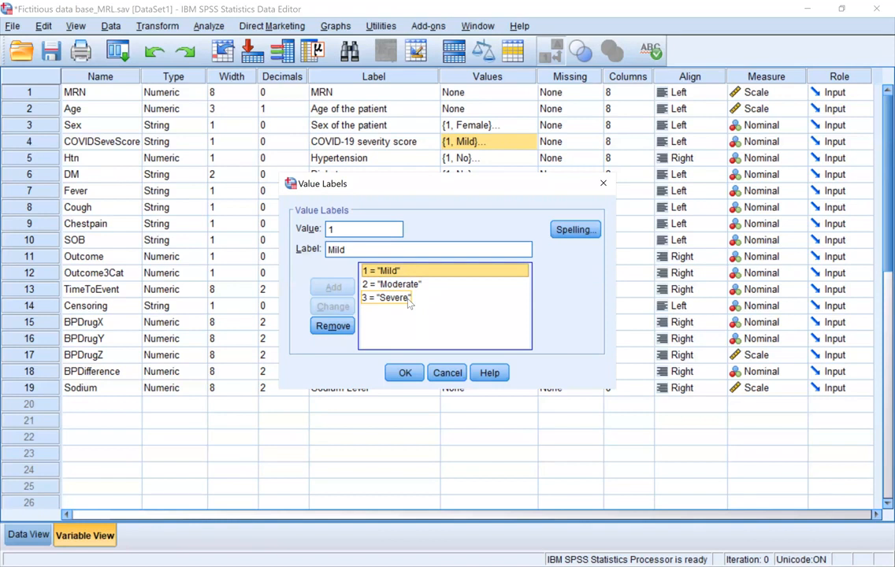
left_click(603, 183)
View the value labels of the Cough variable and close them without changes
left_click(520, 208)
left_click(528, 208)
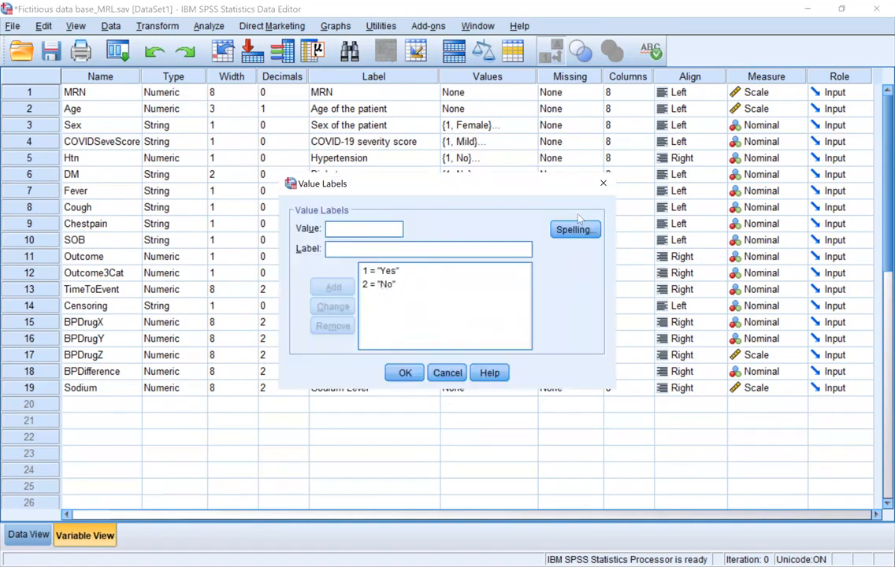
left_click(603, 186)
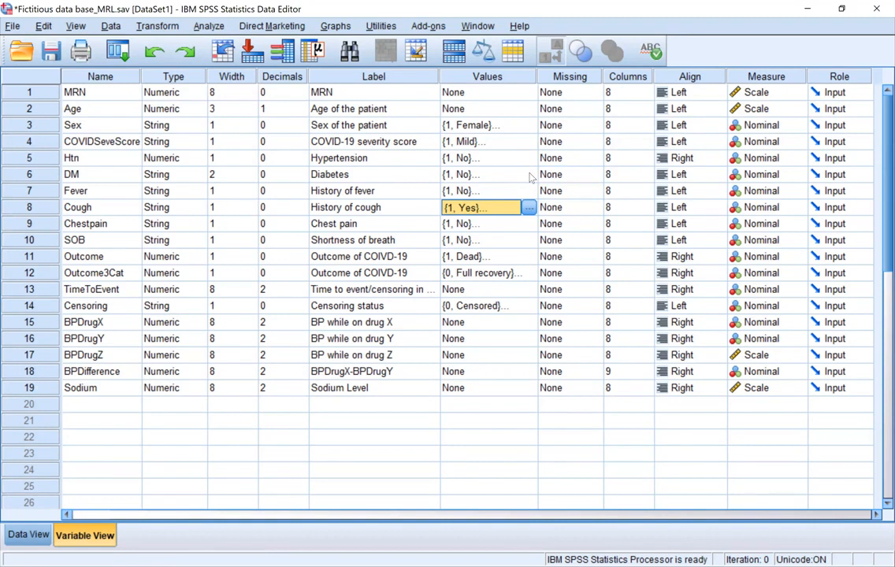
Review the value labels of DM, including the Unknown code, and those of Htn, leaving both unchanged
left_click(504, 175)
left_click(529, 175)
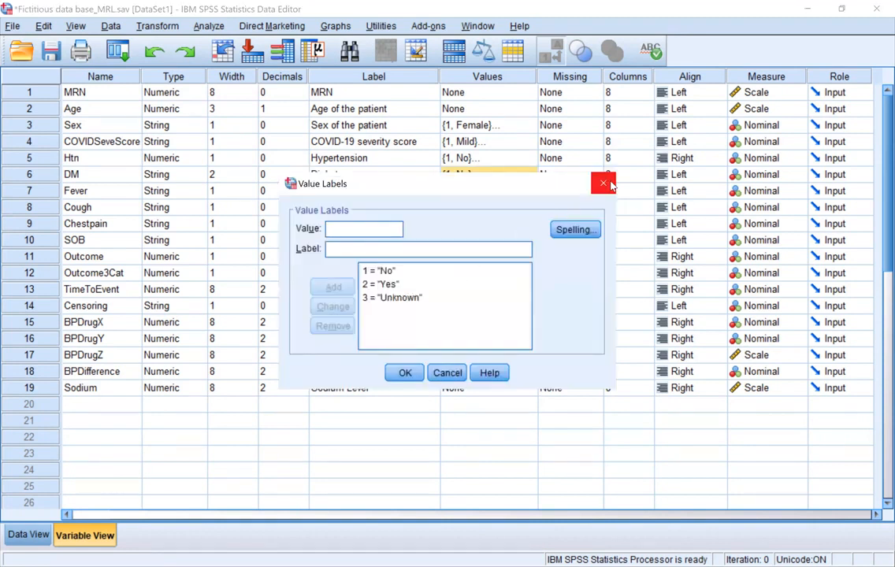
left_click(415, 302)
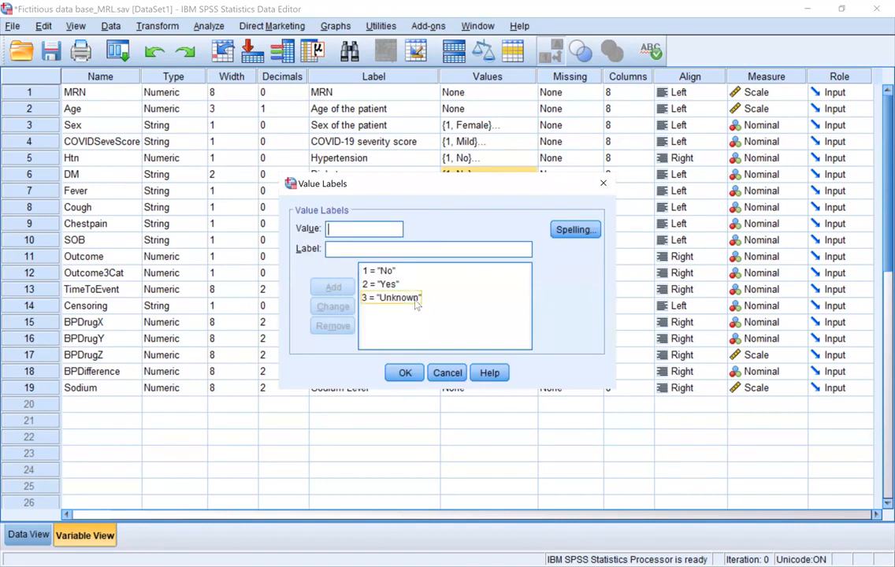
left_click(416, 300)
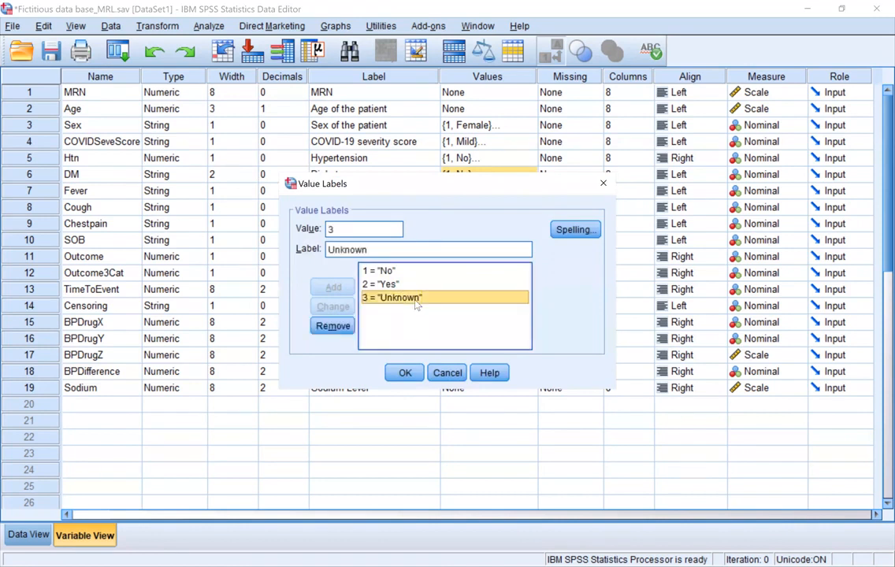
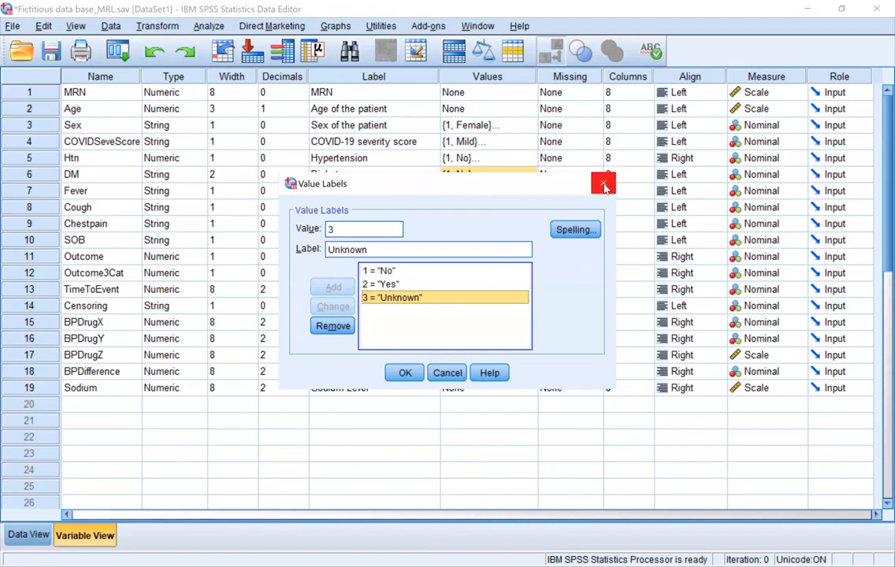
left_click(604, 186)
left_click(542, 174)
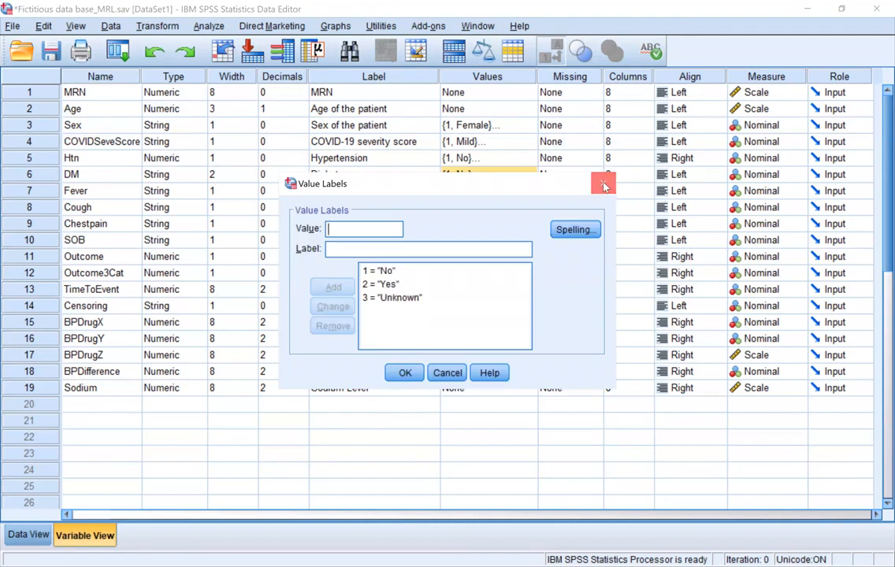
left_click(604, 186)
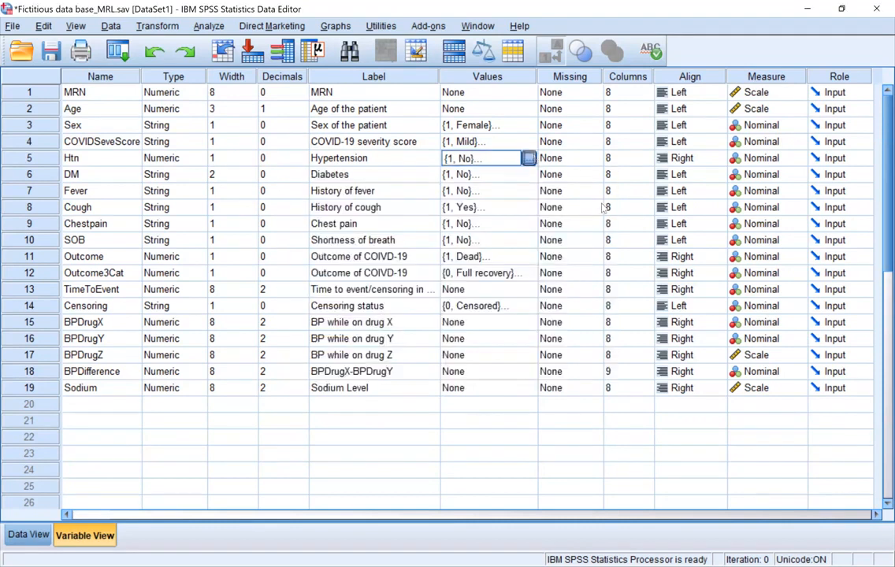
left_click(533, 157)
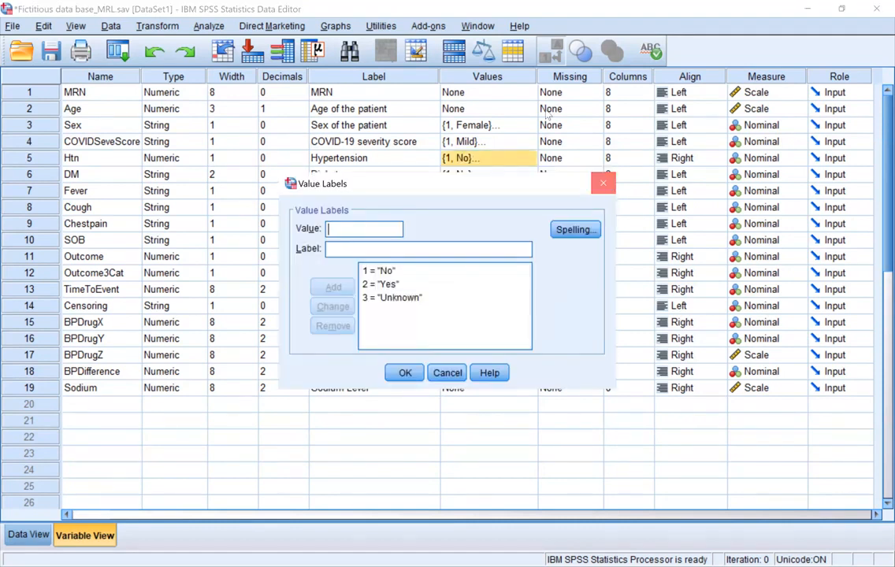
left_click(603, 184)
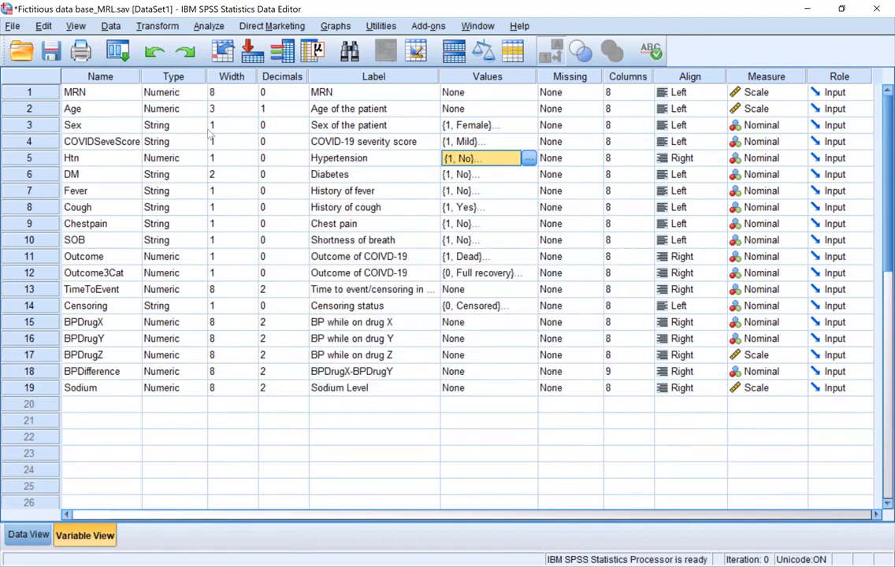
Reopen the binary logistic regression, check its categorical covariates and add DM to the covariates
left_click(196, 25)
mouse_move(237, 182)
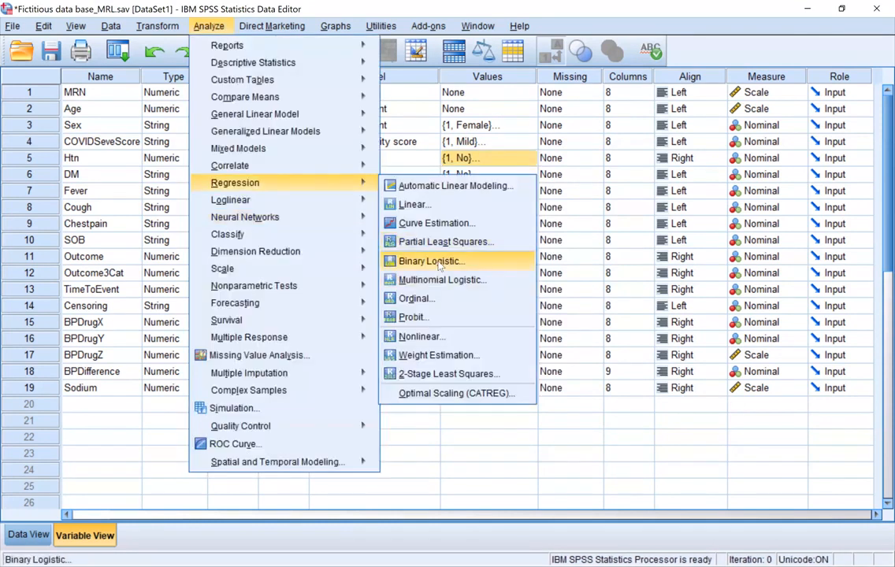
left_click(431, 261)
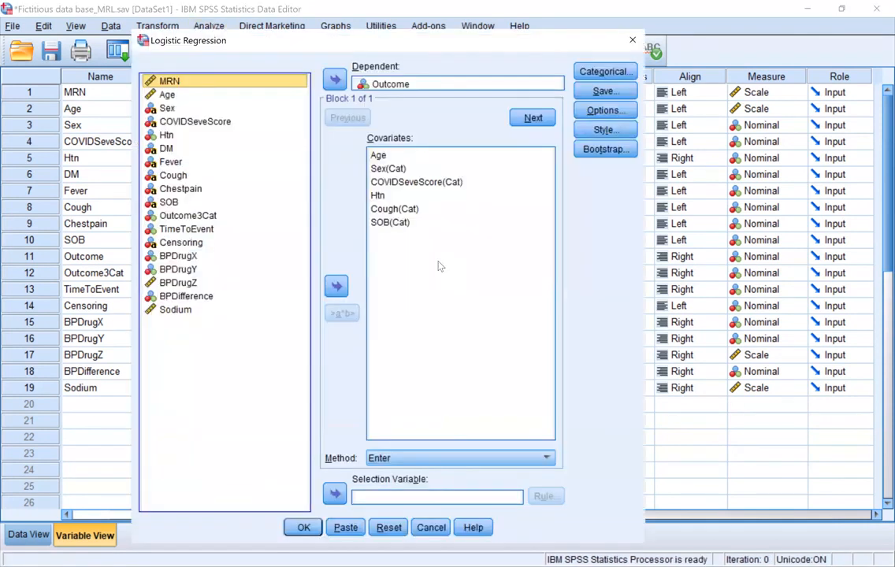
left_click(625, 72)
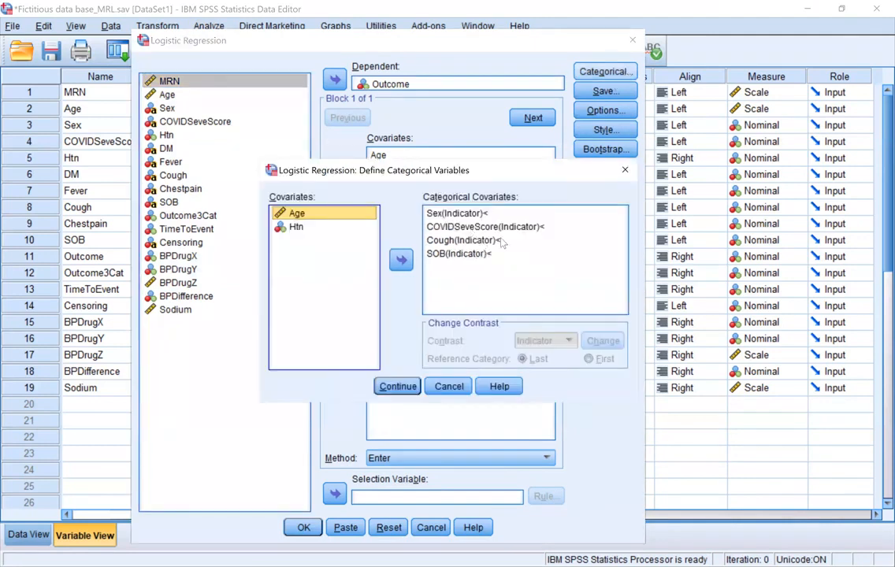
left_click(626, 171)
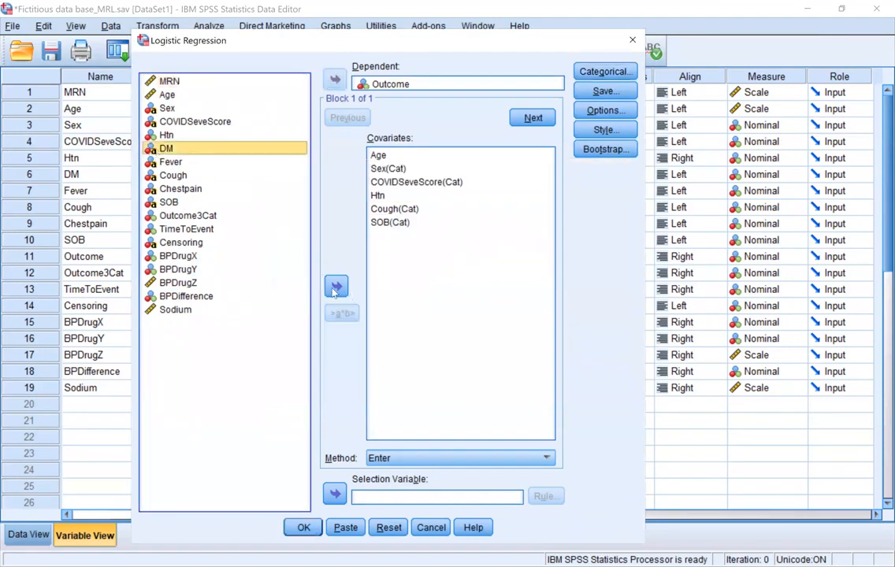
left_click(334, 292)
key("ctrl+a")
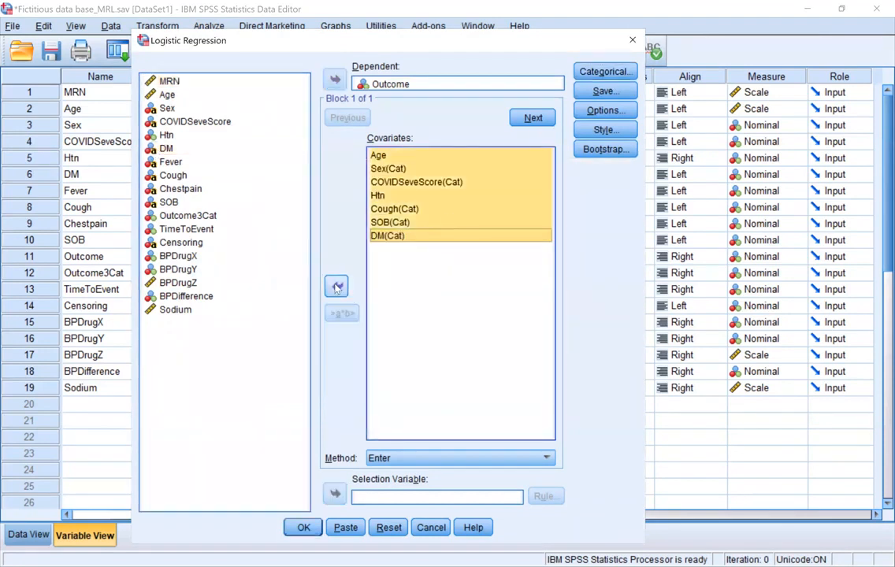
Set the reference category of the DM categorical covariate to First, keeping the Indicator contrast
left_click(605, 71)
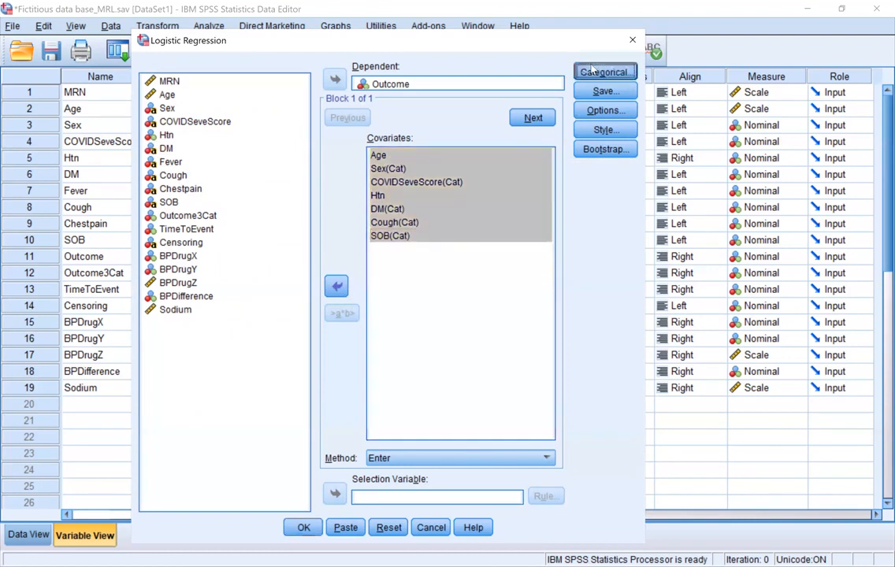
left_click(468, 228)
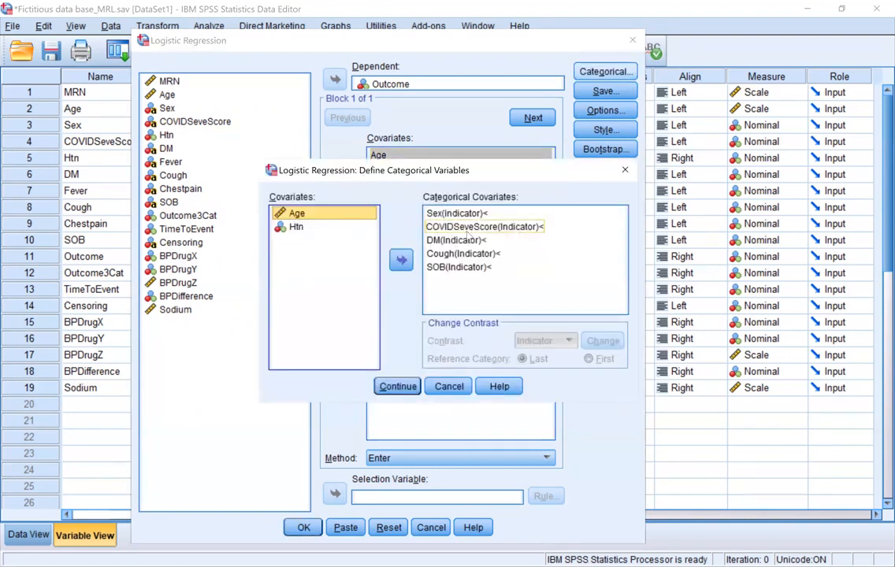
left_click(476, 241)
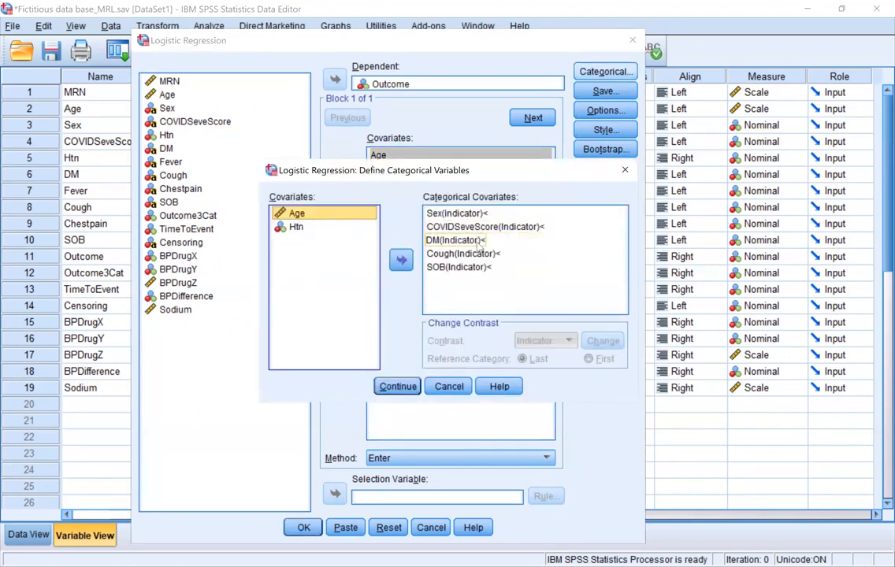
left_click(477, 241)
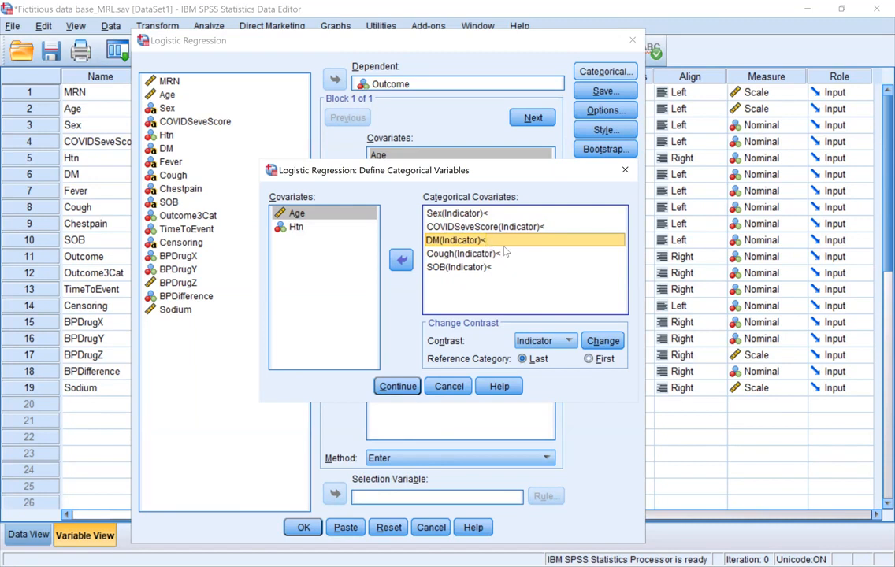
left_click(589, 358)
left_click(613, 345)
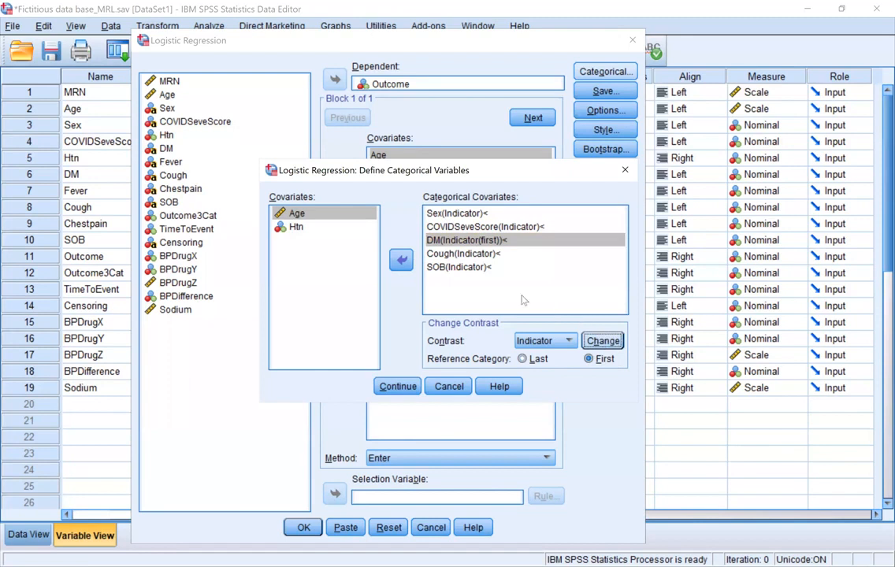
Check the contrasts of the other categorical covariates, then discard the categorical settings and close the logistic regression without running it
left_click(456, 267)
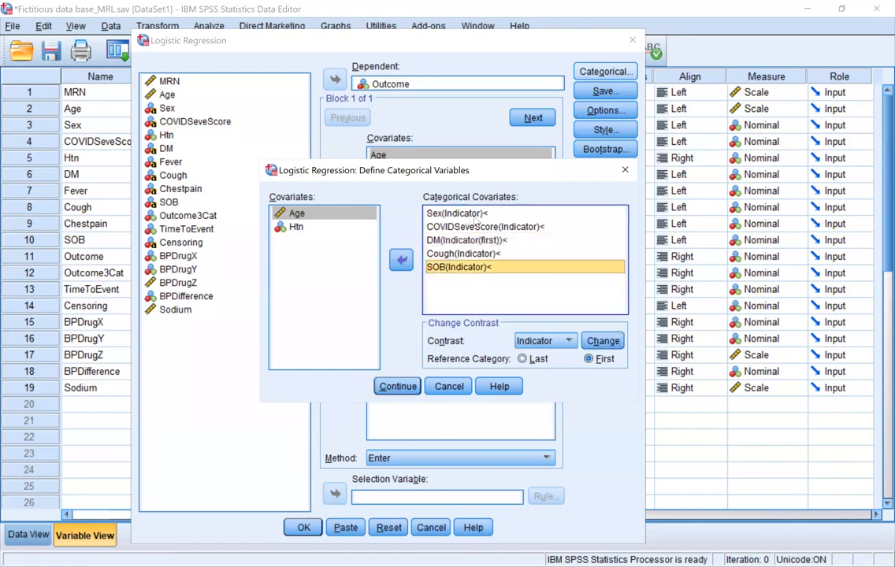
left_click(476, 242)
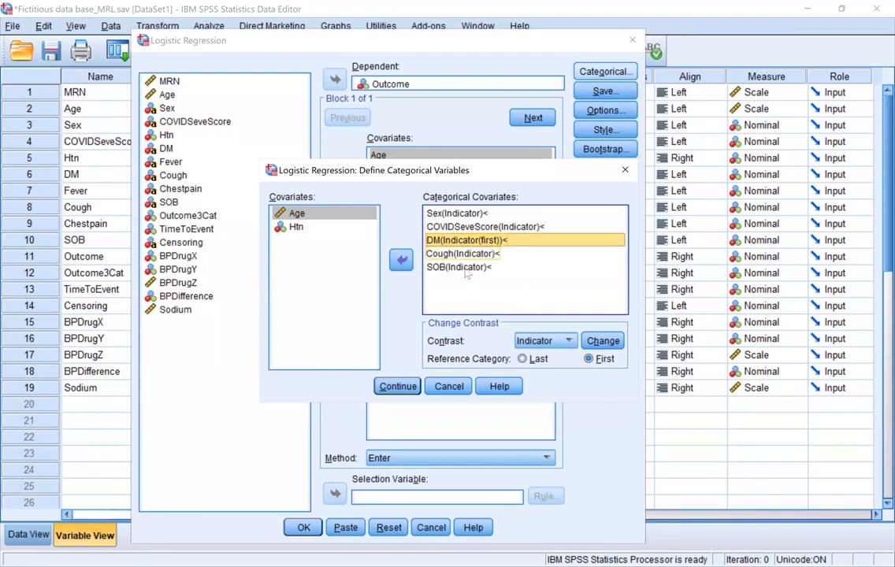
key("Down")
key("Down")
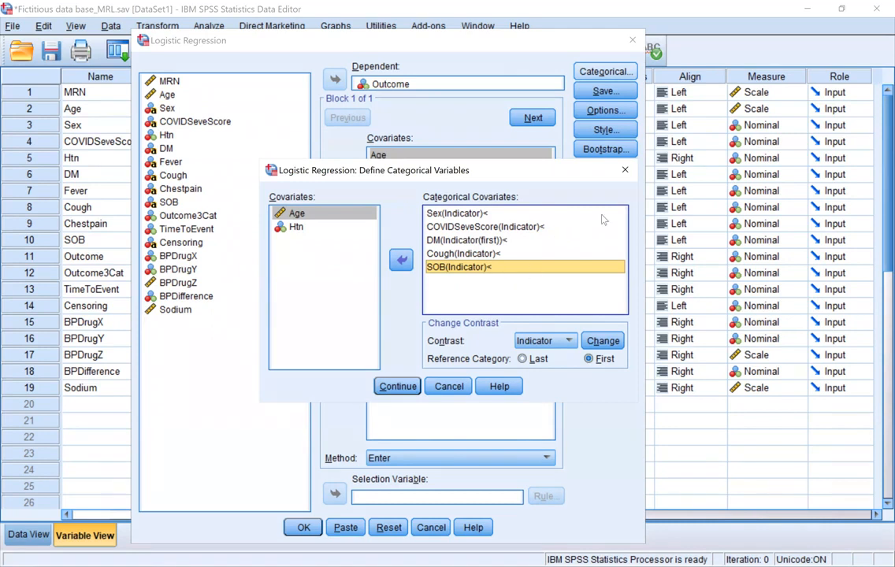
left_click(626, 170)
left_click(637, 65)
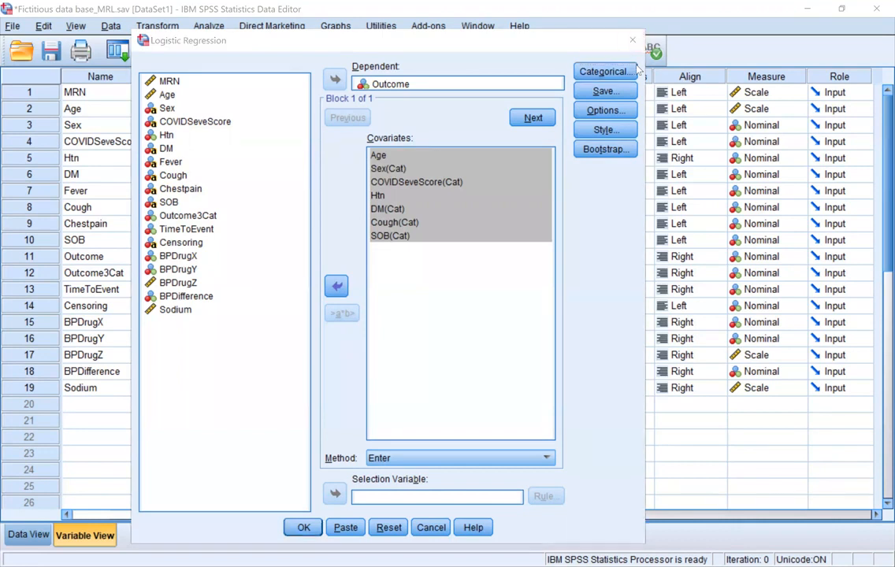
left_click_drag(630, 47, 631, 112)
left_click(632, 106)
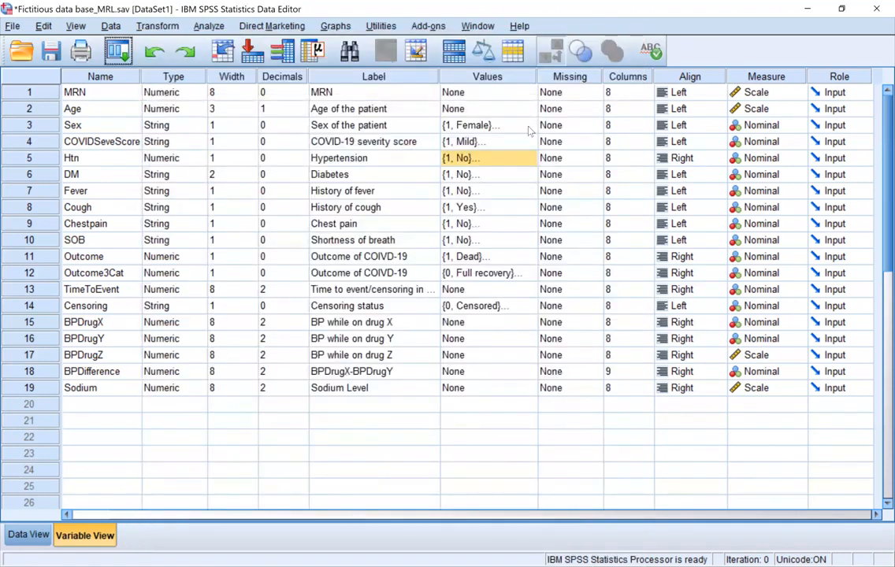
Review the value labels of Sex and COVIDSeveScore, including the Mild code, without changing them
left_click(529, 130)
left_click(528, 125)
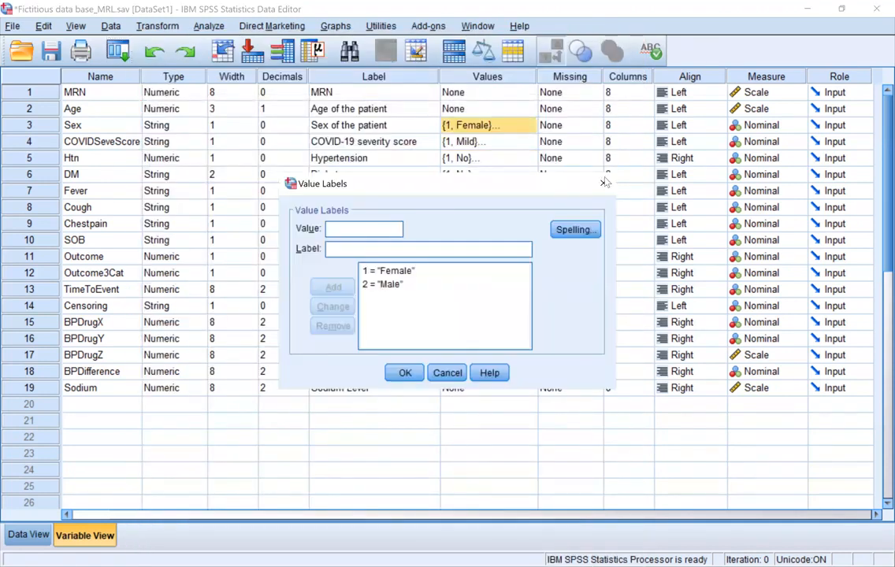
left_click(604, 182)
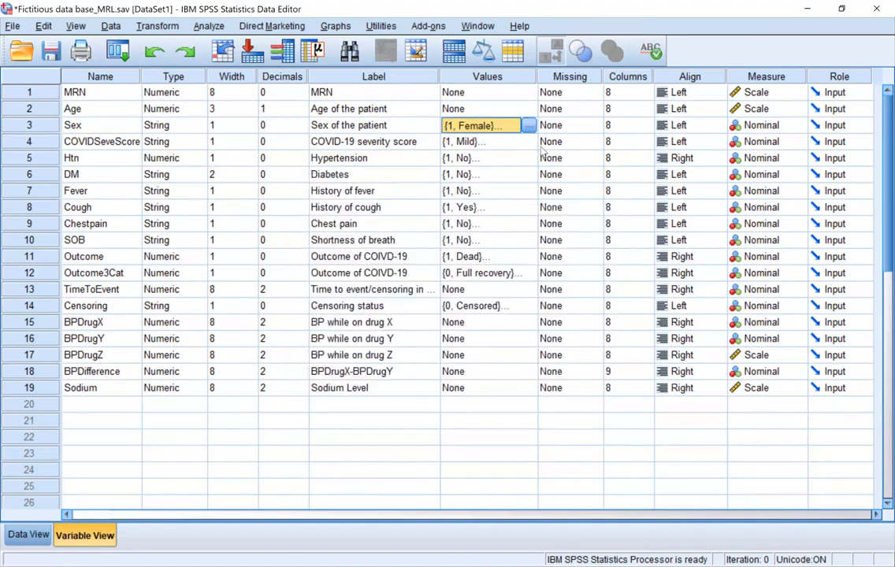
left_click(536, 142)
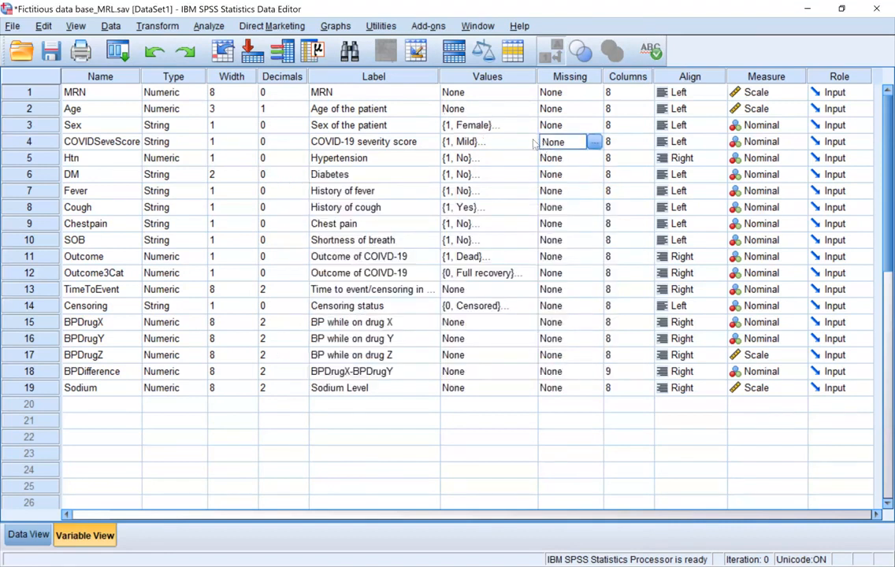
left_click(532, 142)
left_click(530, 142)
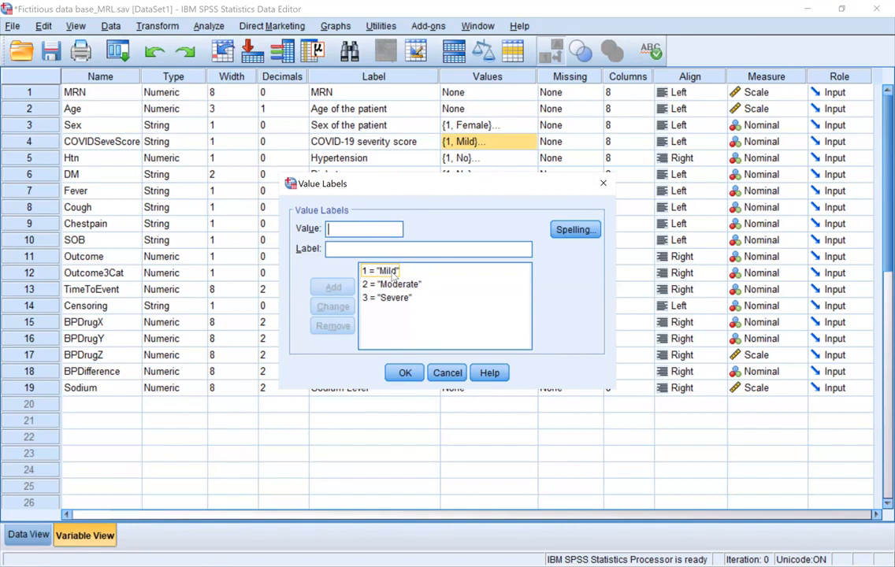
left_click(391, 272)
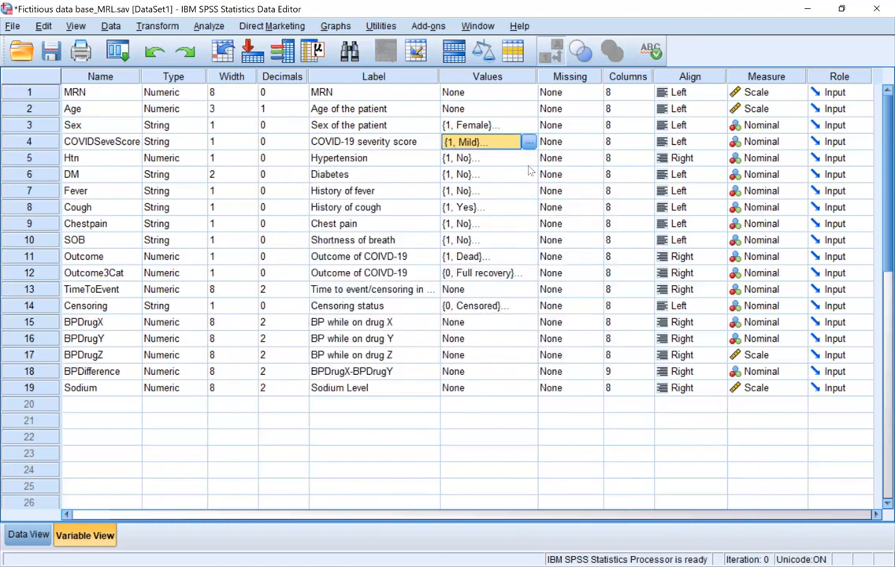
View the value labels of Htn and DM one after the other and close them without changes
left_click(529, 166)
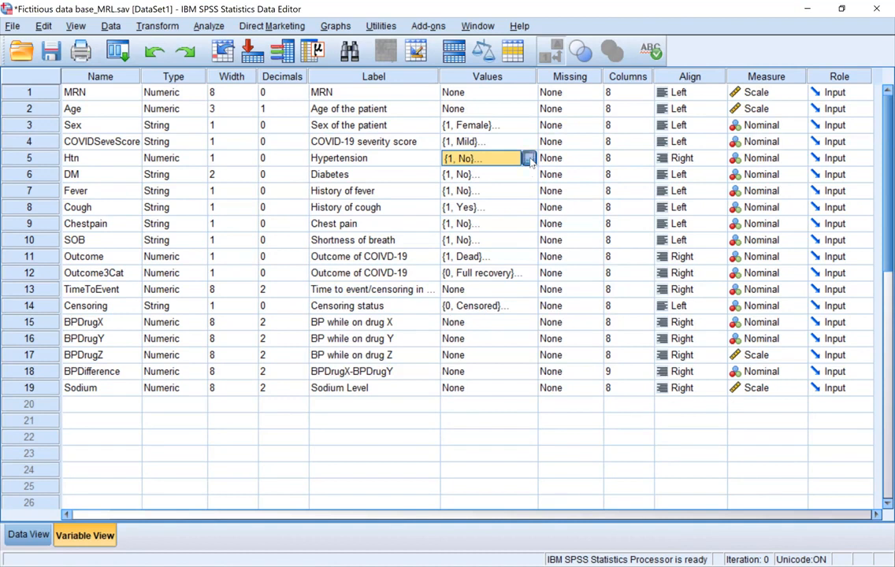
left_click(528, 160)
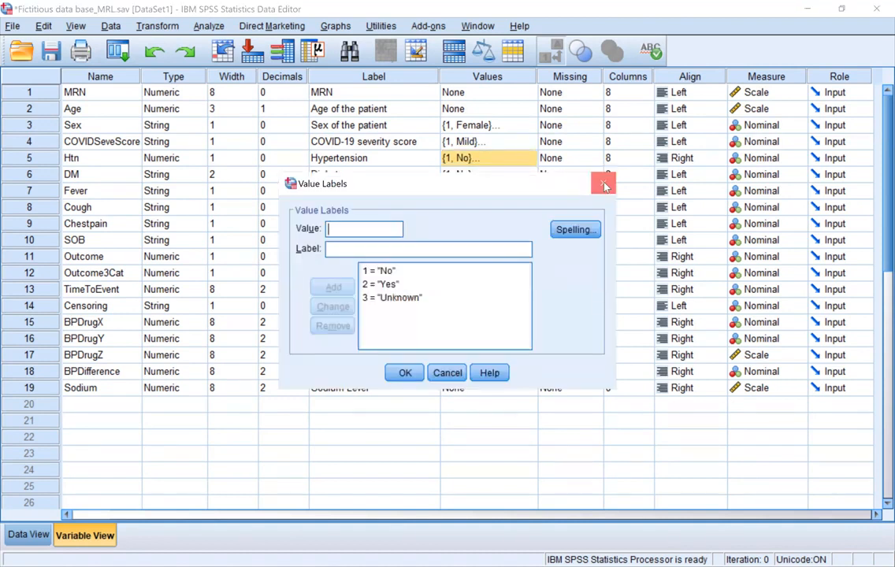
left_click(605, 185)
left_click(532, 179)
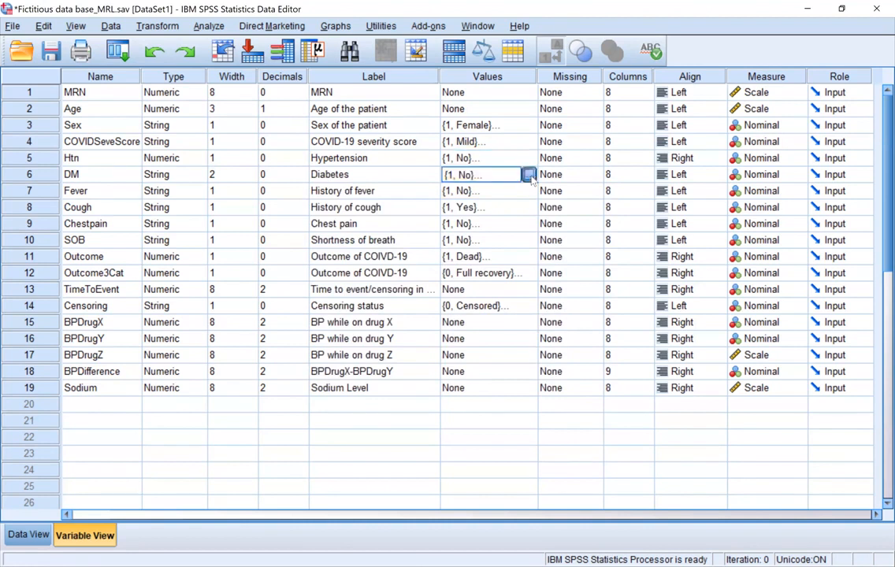
left_click(530, 175)
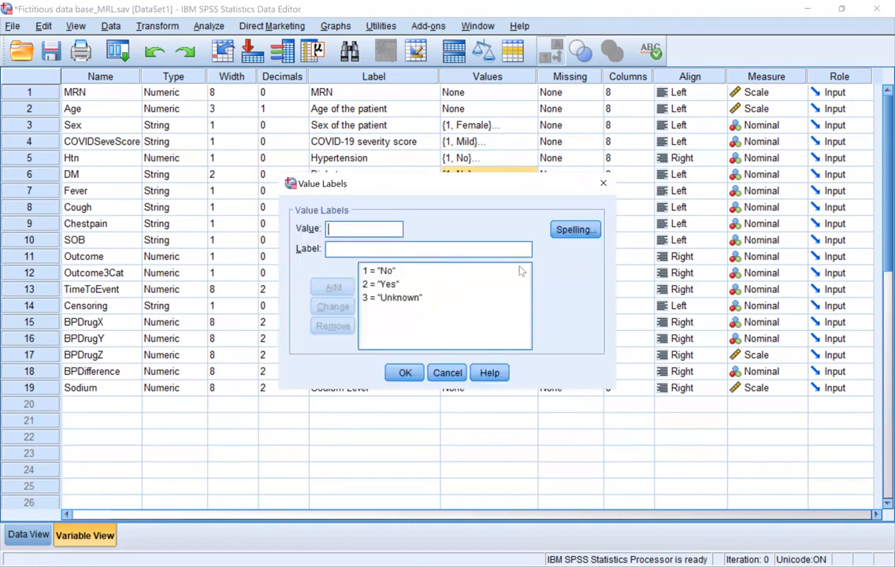
left_click(603, 186)
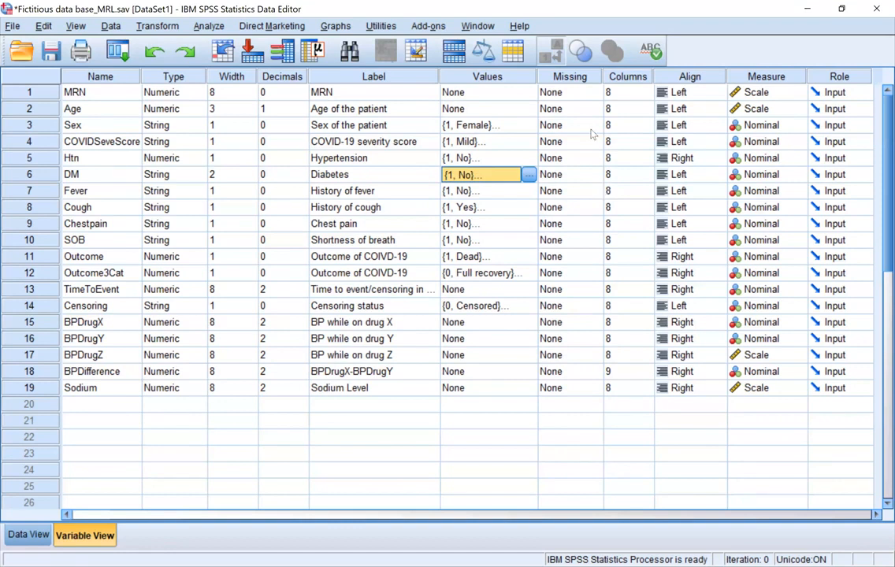
Review the value labels of the Cough variable twice to check its Yes and No codes, leaving them unchanged
left_click(526, 209)
left_click(528, 207)
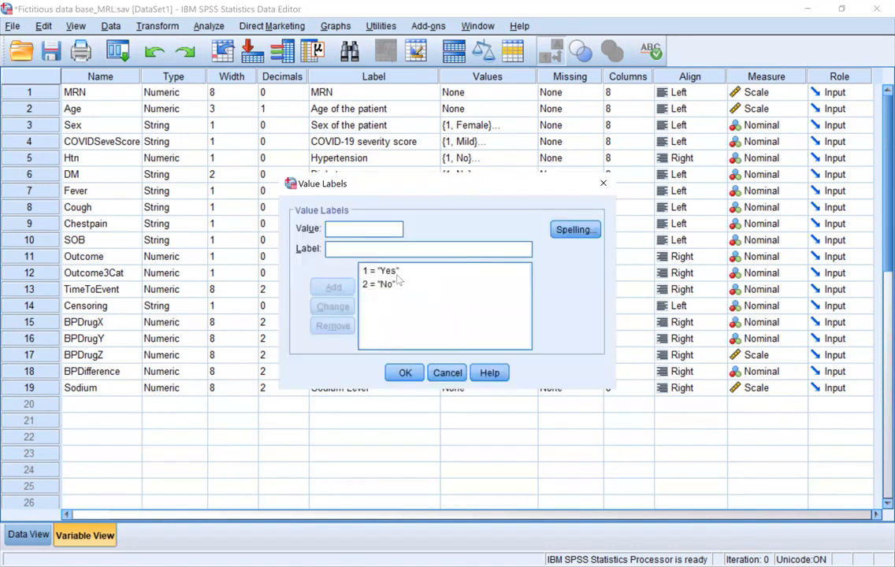
left_click(606, 184)
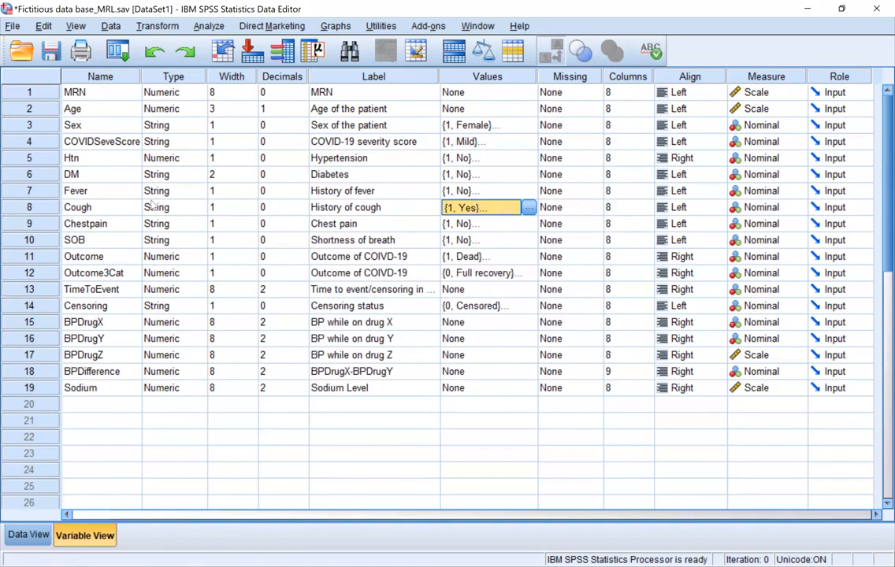
left_click(50, 206)
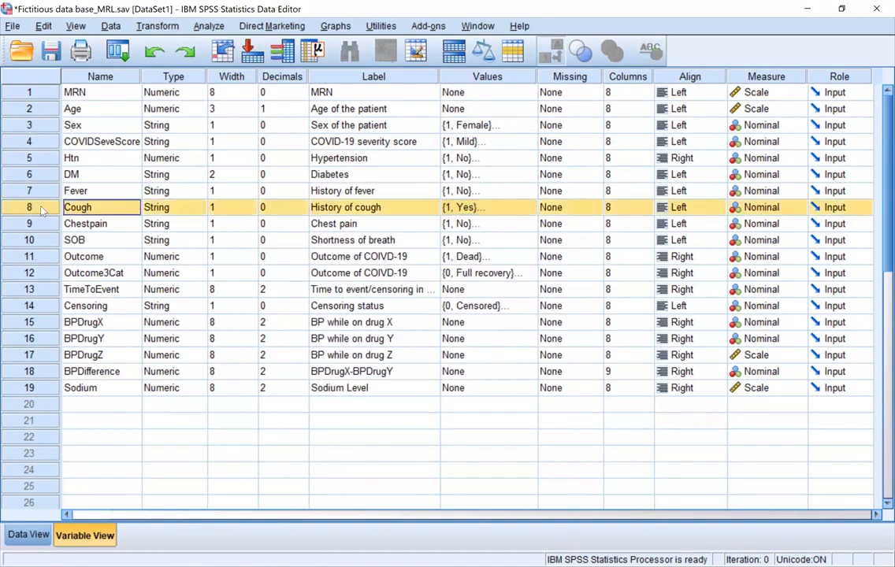
left_click(530, 208)
left_click(526, 207)
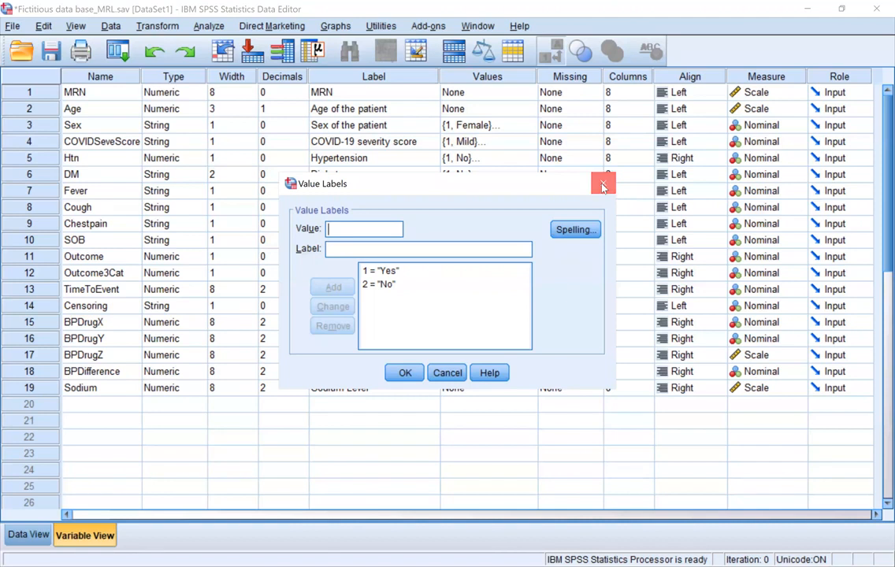
left_click(603, 185)
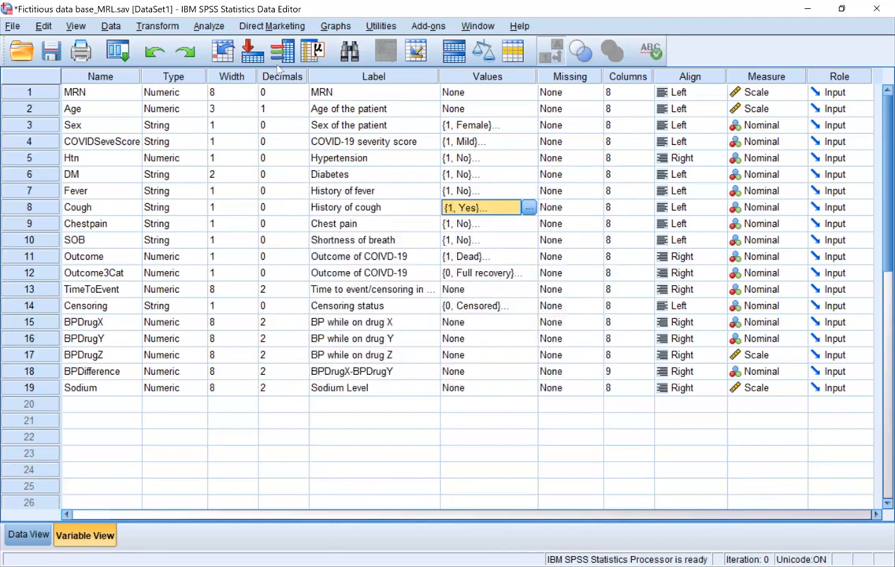
Reopen the binary logistic regression setup with Outcome as the dependent variable
left_click(199, 24)
mouse_move(342, 184)
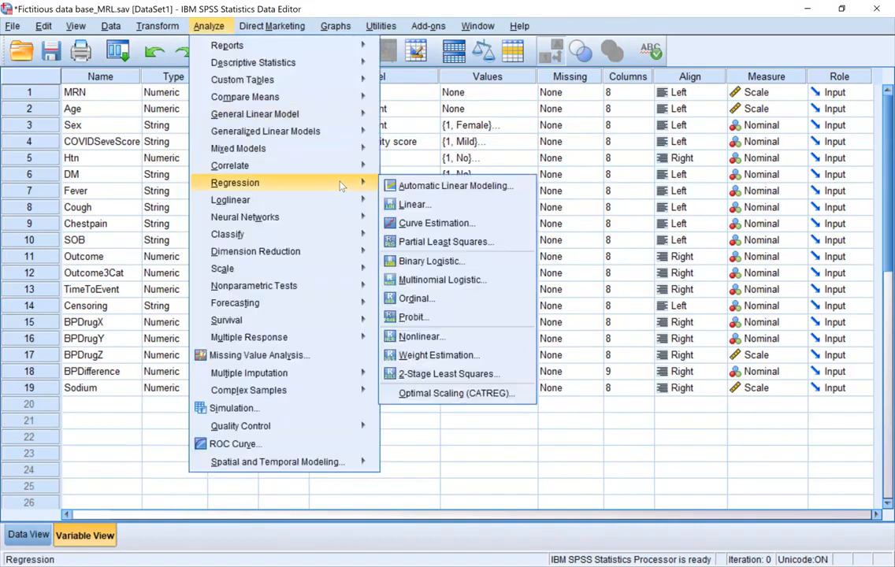
left_click(452, 267)
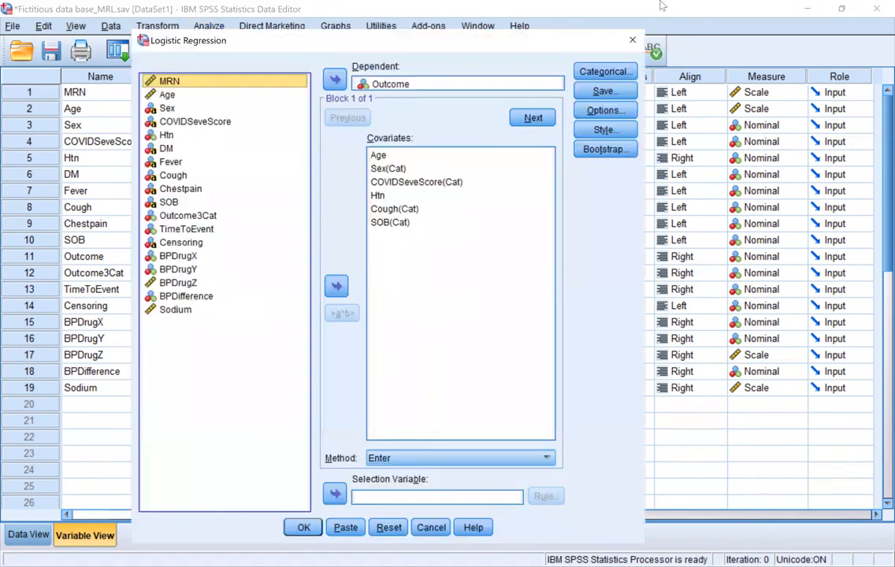
Set the reference category of Sex, COVIDSeveScore, Cough and SOB to First and try to remove SOB from the categorical covariates
key("alt+g")
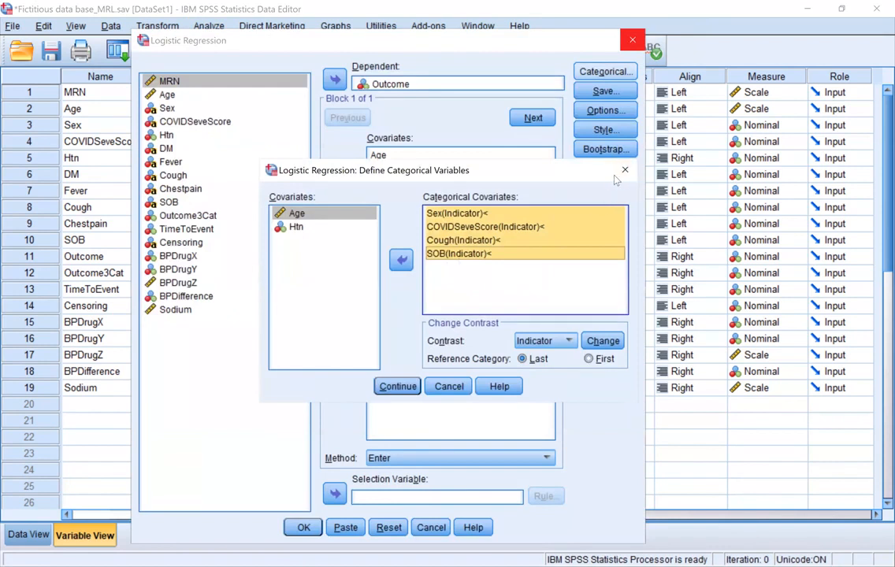
left_click(599, 361)
left_click(603, 341)
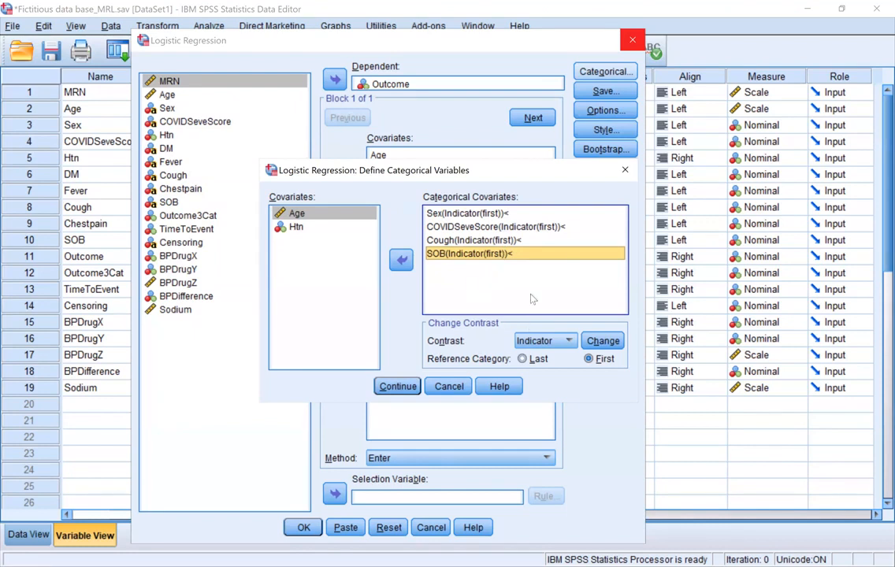
left_click(408, 268)
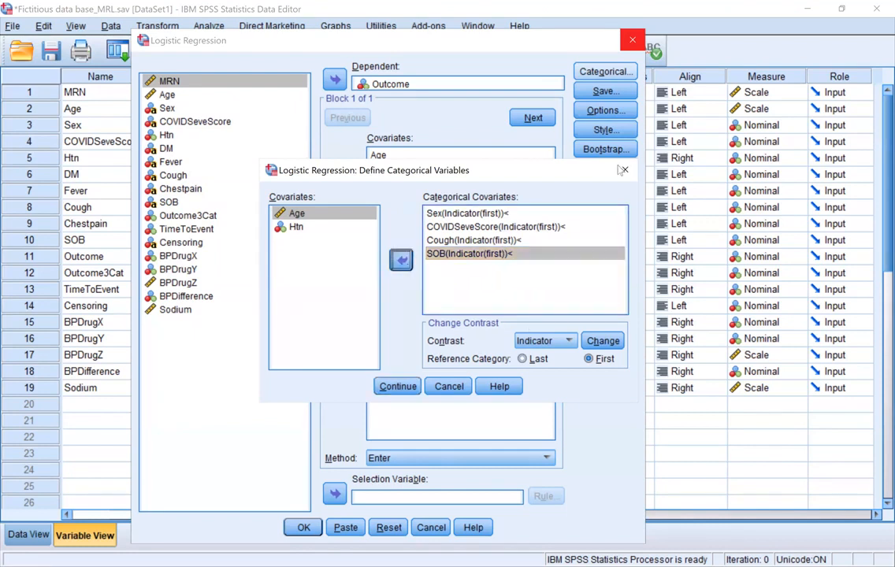
left_click(401, 261)
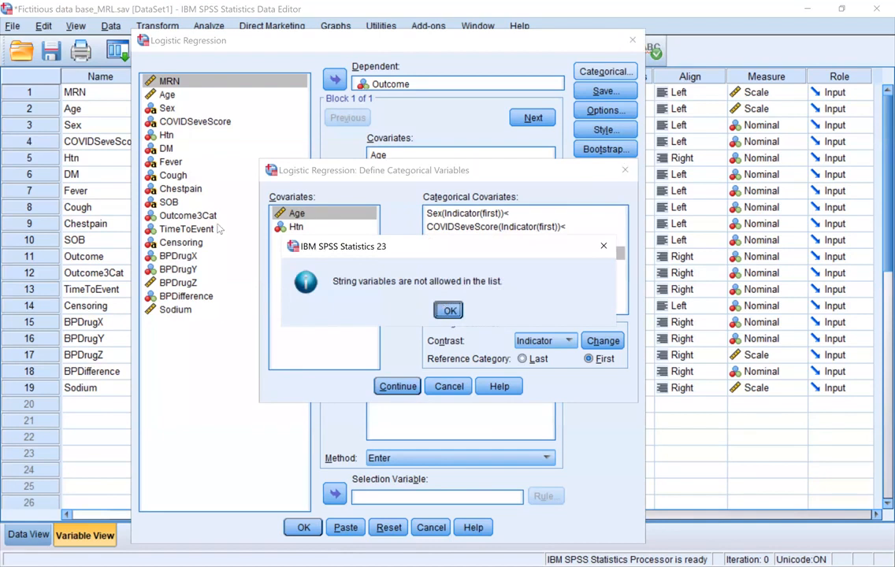
left_click(447, 309)
Add all remaining variables to the regression covariates and set the reference category of every categorical covariate to First
left_click(337, 287)
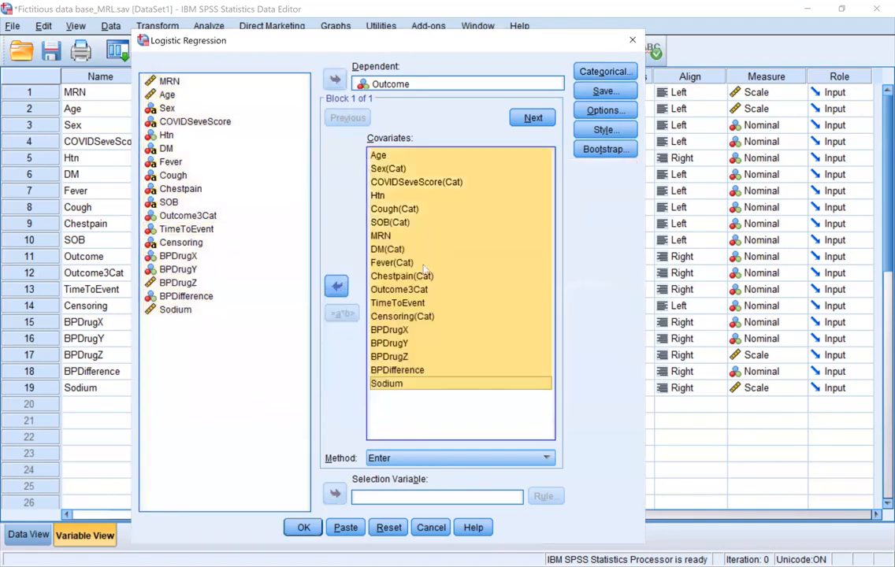
left_click(394, 330)
left_click(605, 72)
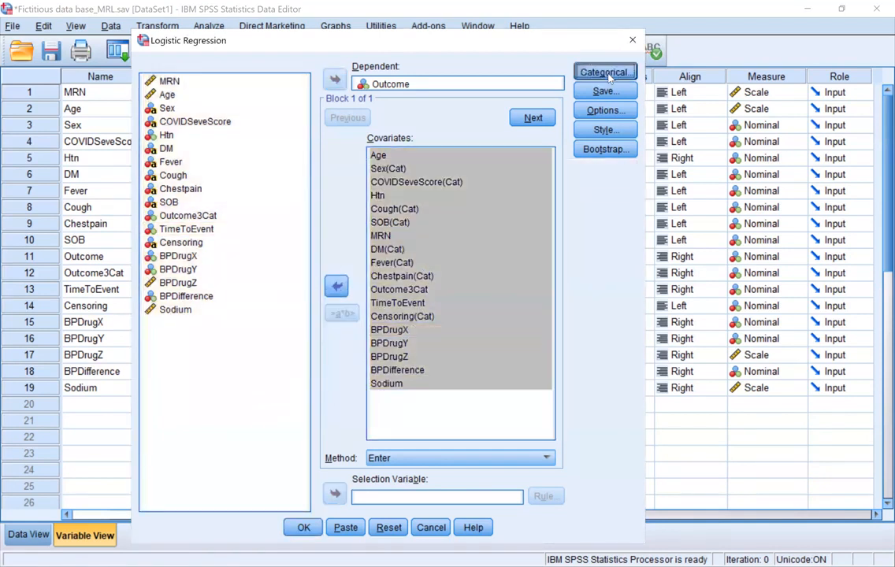
left_click(496, 253)
key("ctrl+a")
left_click(546, 276)
key("ctrl+a")
left_click(588, 359)
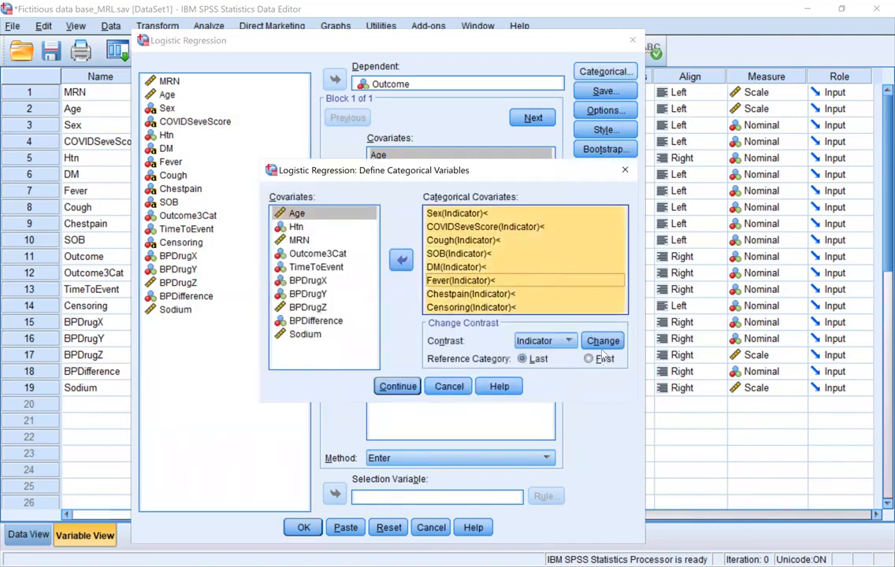
left_click(603, 340)
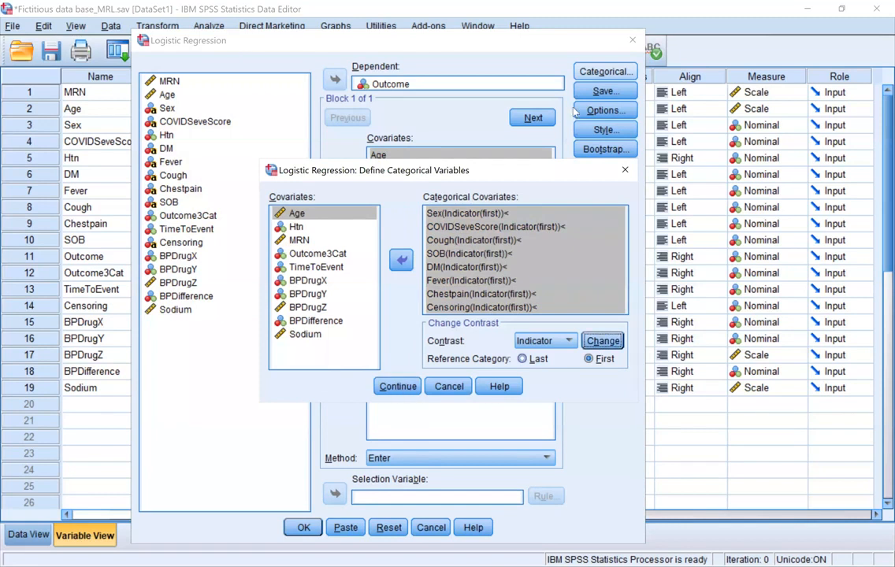
Confirm the categorical covariates, recheck their First reference category using Censoring, and close the logistic regression setup without running it
left_click(402, 386)
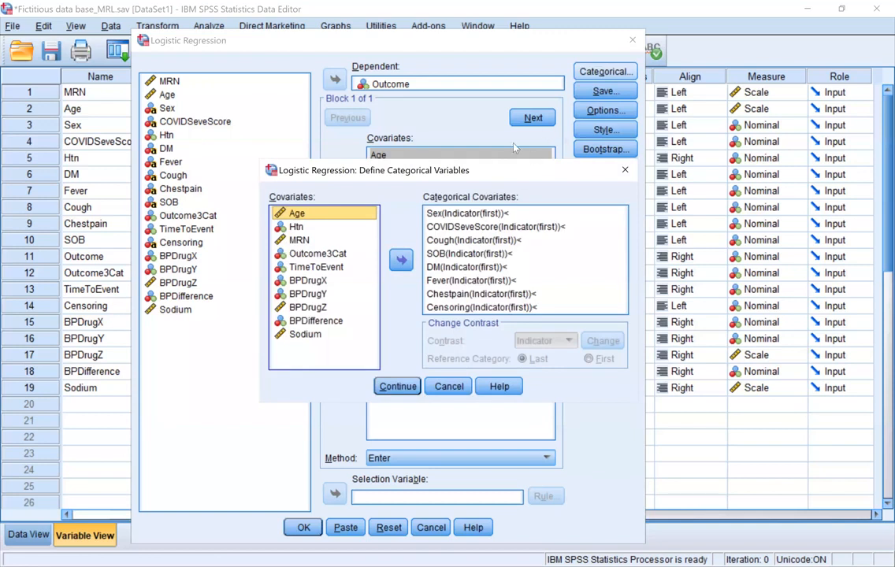
left_click(488, 227)
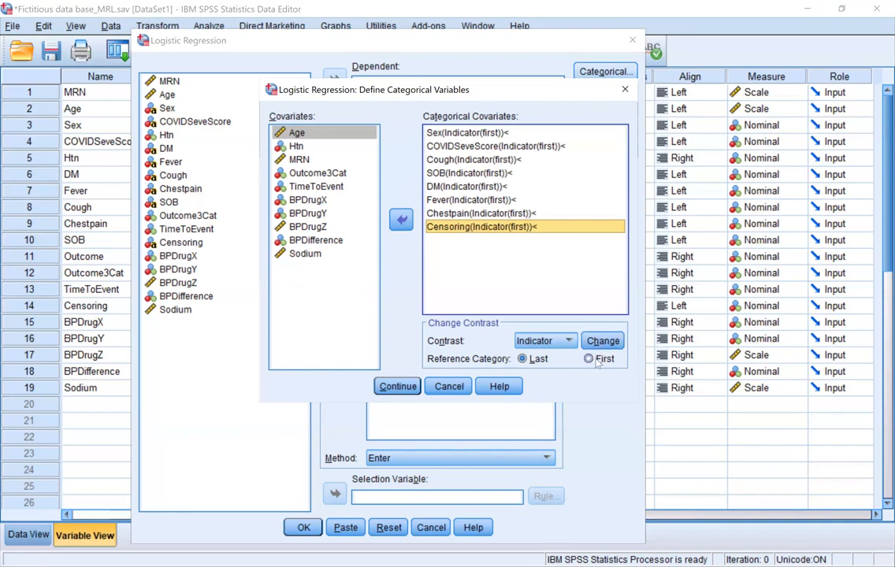
left_click(597, 360)
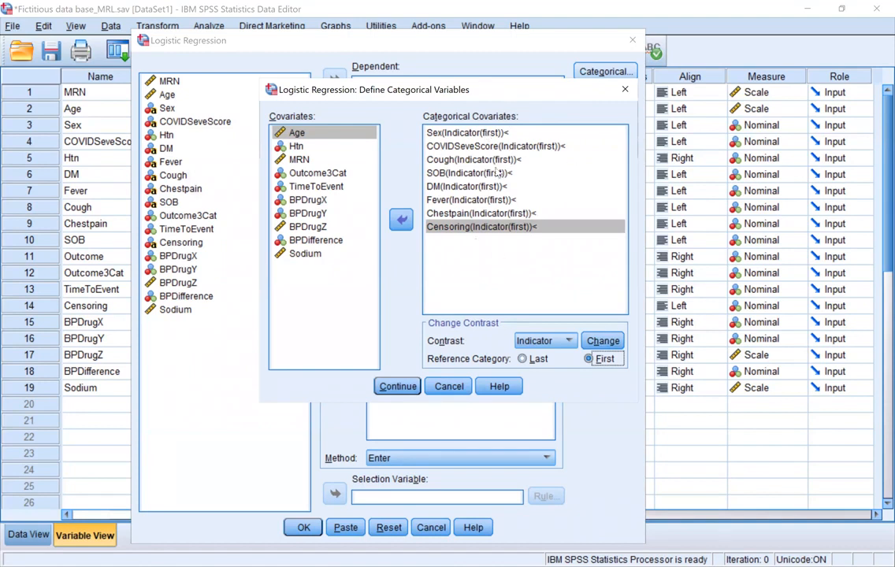
left_click(626, 93)
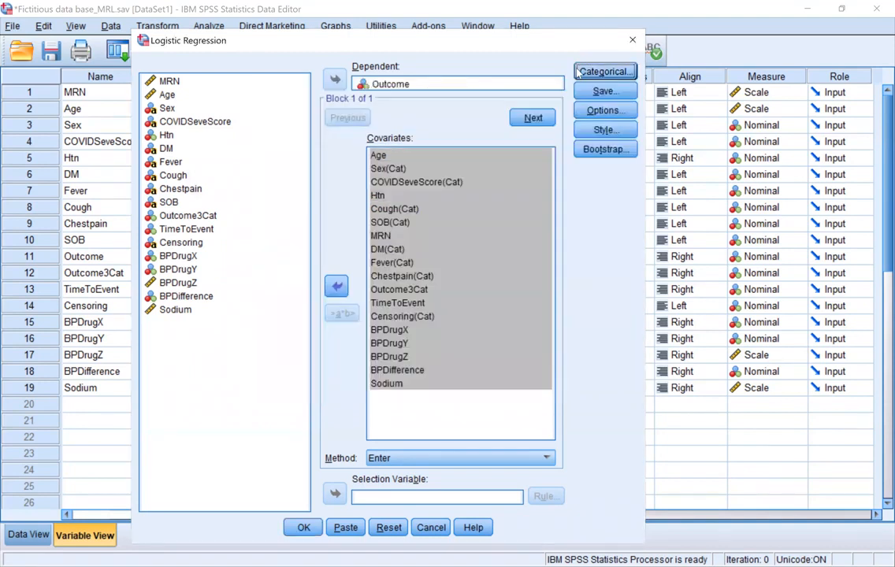
left_click_drag(613, 42, 614, 85)
left_click(634, 87)
Check the value labels of the Cough variable without changing them and select its whole row
left_click(530, 209)
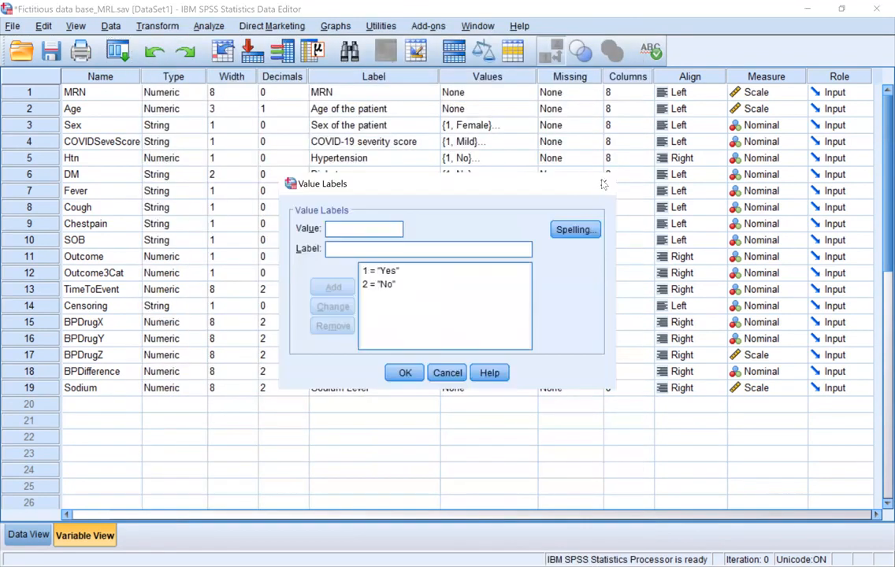
left_click(603, 183)
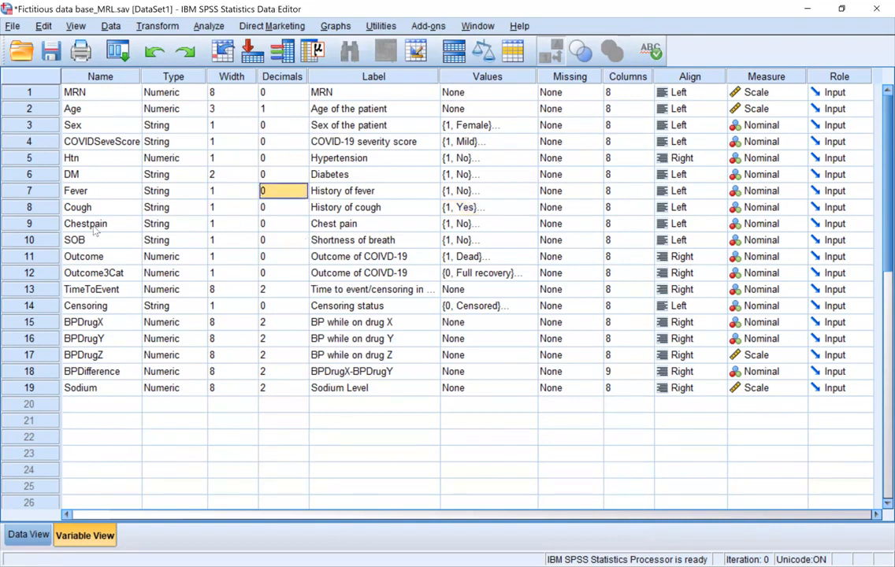
left_click(45, 209)
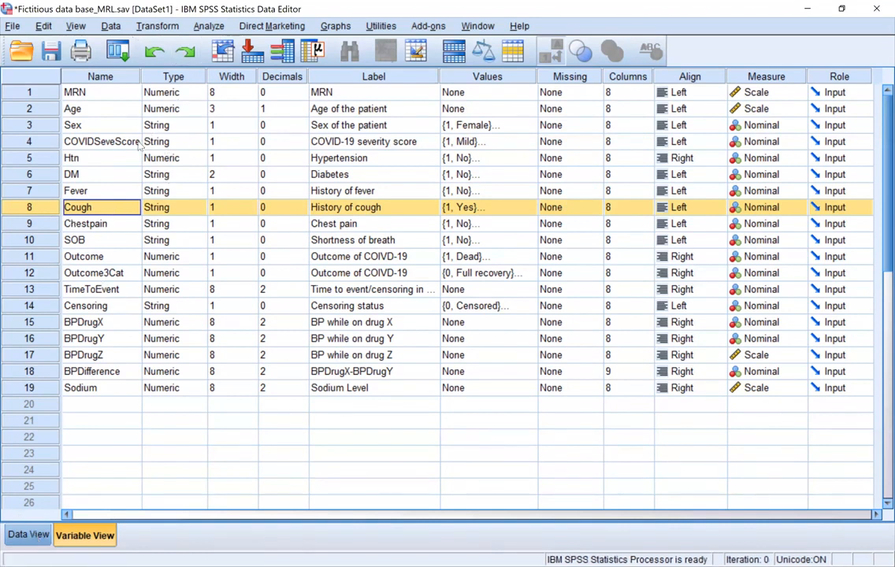
Bring up the Recode into Same Variables setup and close it without recoding any variable
left_click(162, 27)
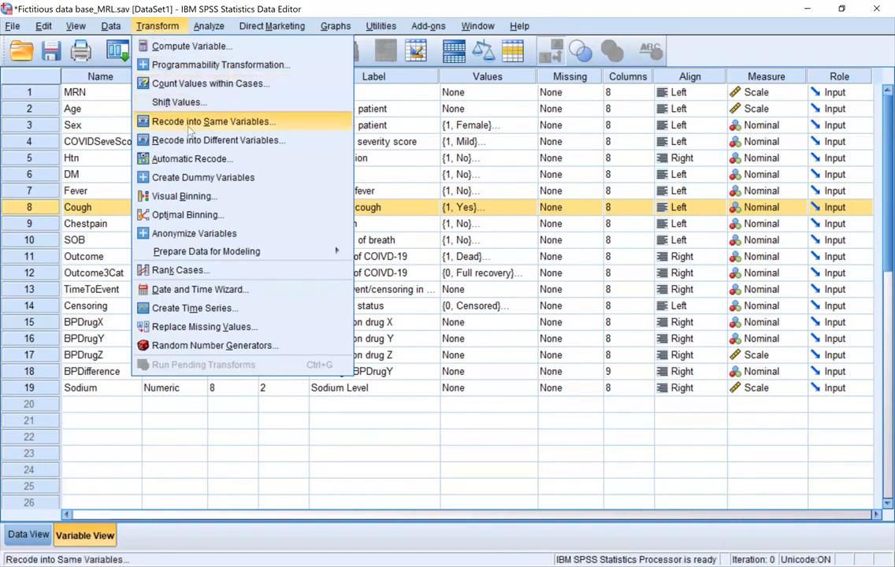
left_click(253, 124)
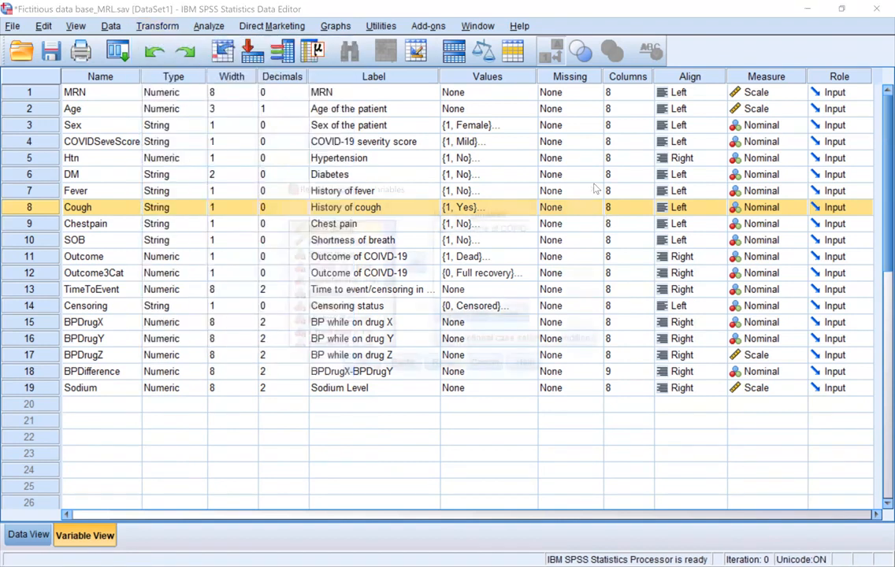
left_click(603, 186)
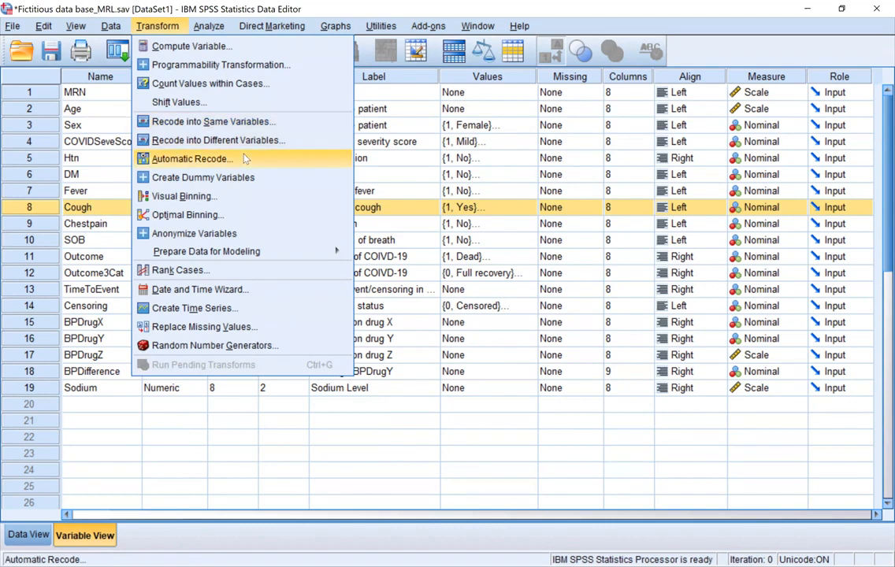
Start Recode into Different Variables with History of cough as the input variable
left_click(260, 147)
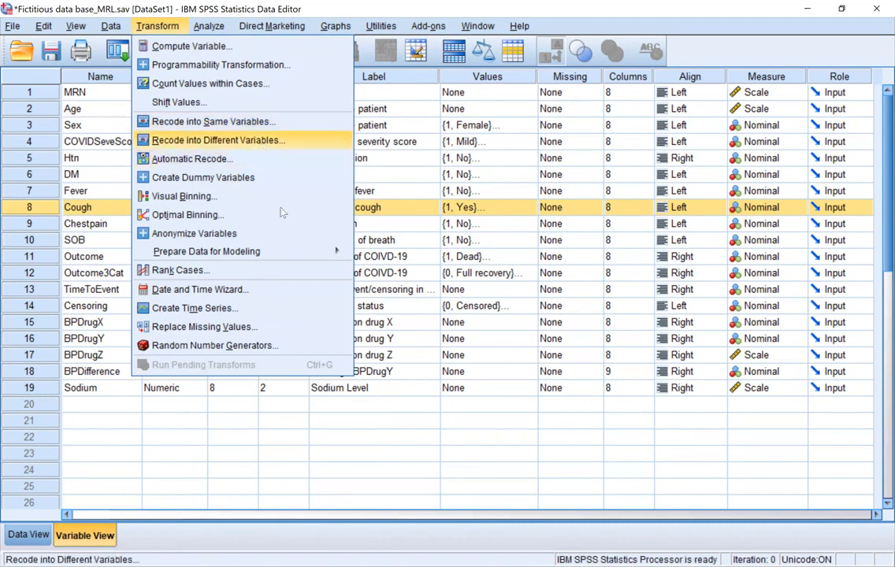
scroll(276, 298, "down", 2)
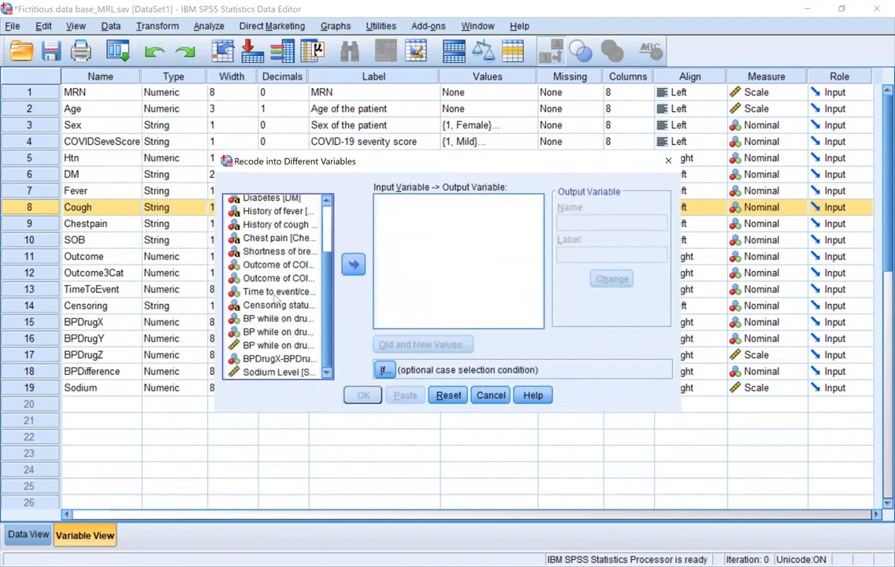
left_click(295, 226)
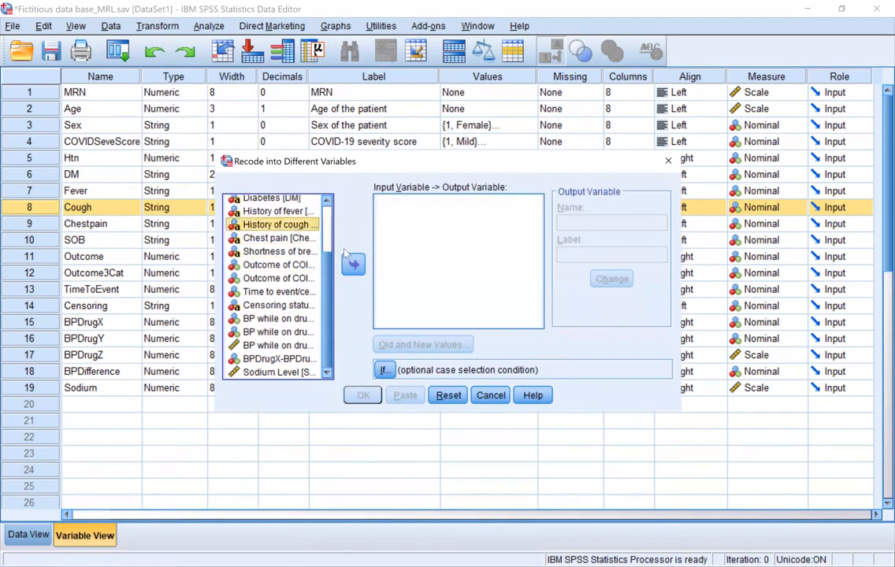
left_click(353, 264)
Name the output variable Cough2, label it "Cough with new code", and apply the change
left_click(583, 222)
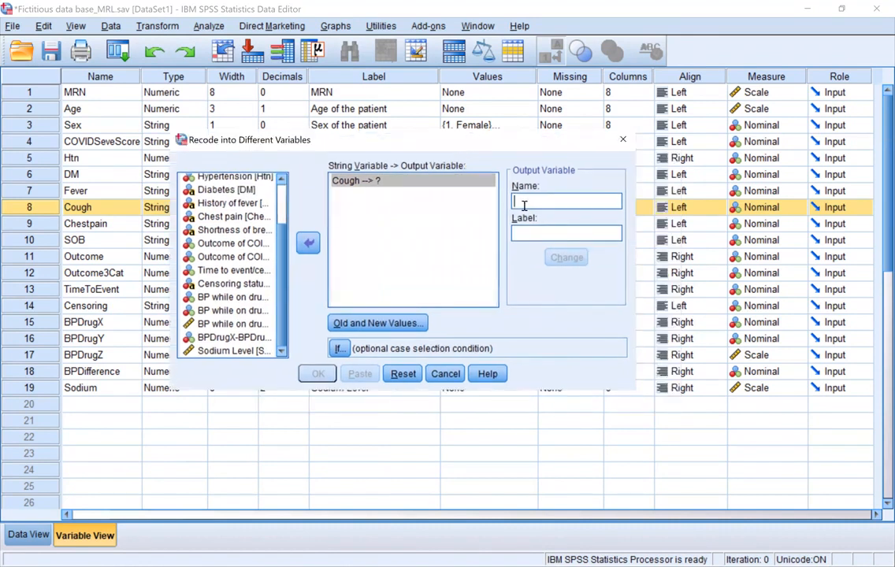
type("Co")
type("uch")
key("BackSpace")
key("BackSpace")
type("gh2")
left_click(558, 235)
type("Cough with new code")
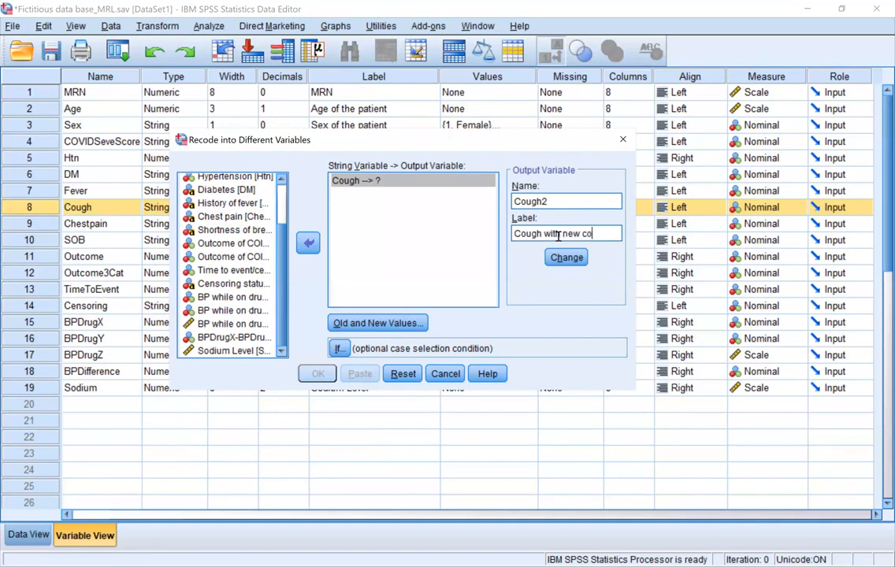
left_click(567, 259)
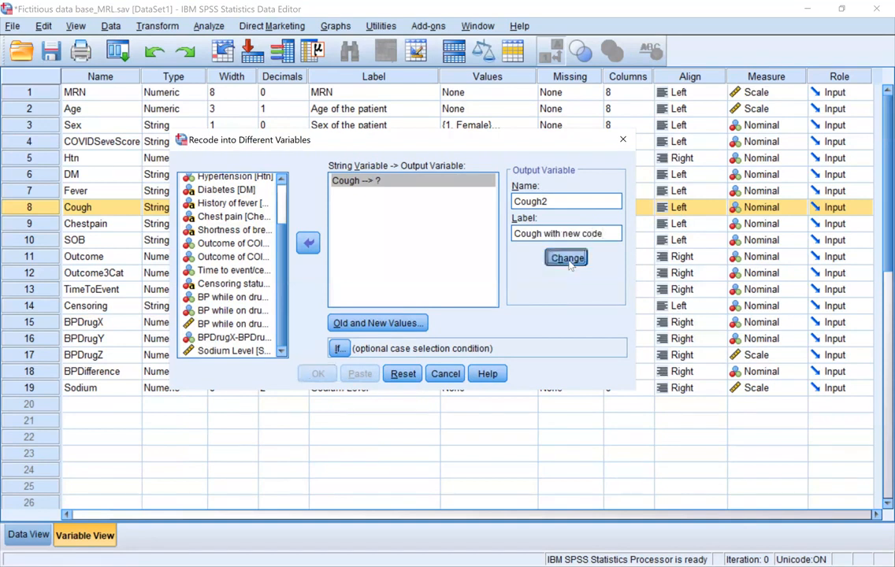
Define the first old-to-new mapping for the cough recode, turning old value 1 into new value 2
left_click(408, 326)
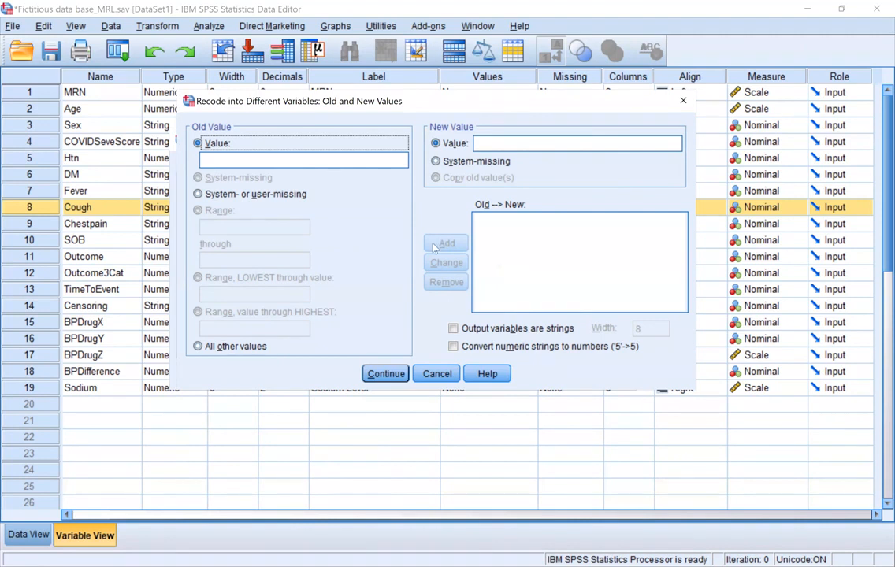
left_click(222, 163)
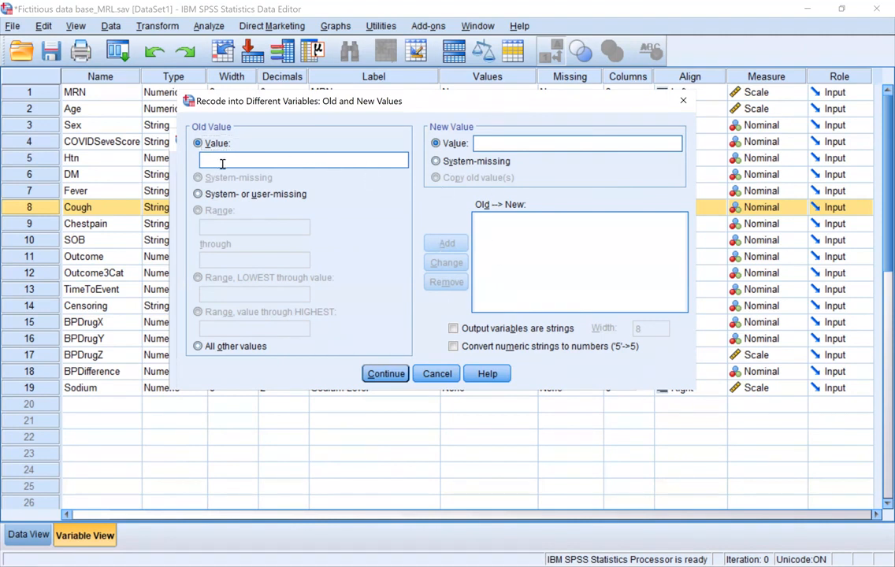
type("1")
left_click(488, 145)
double_click(279, 164)
key("Tab")
type("2")
left_click(447, 244)
Map old value 2 to new value 1 and run the recode
left_click(301, 160)
type("21")
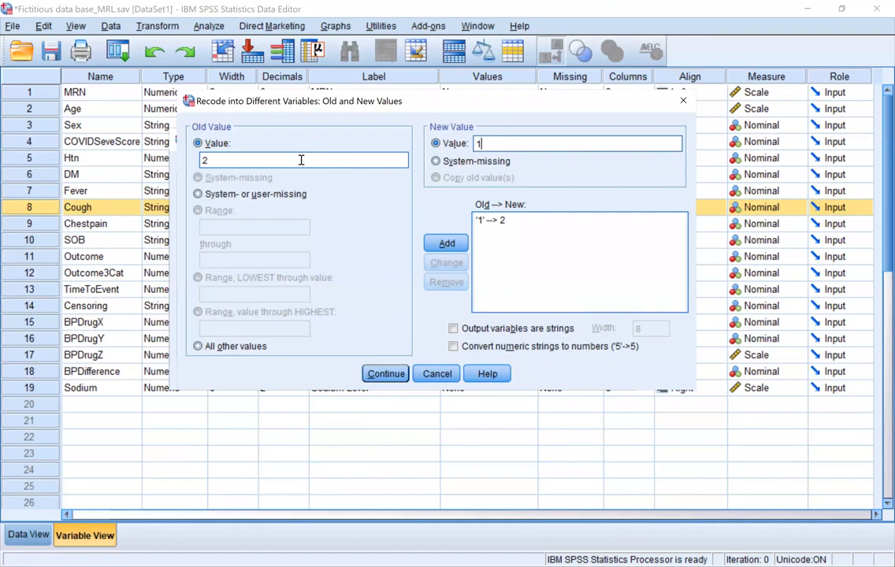
left_click(447, 246)
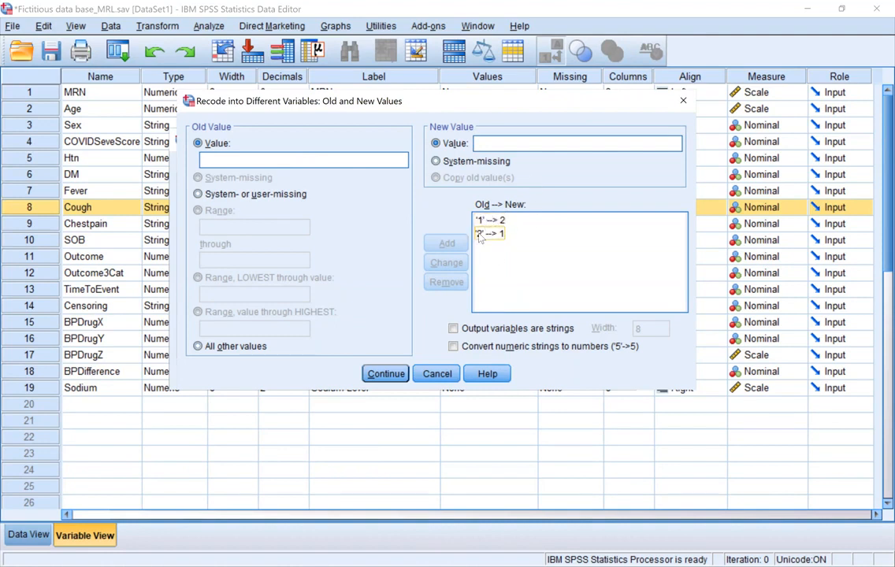
left_click(386, 373)
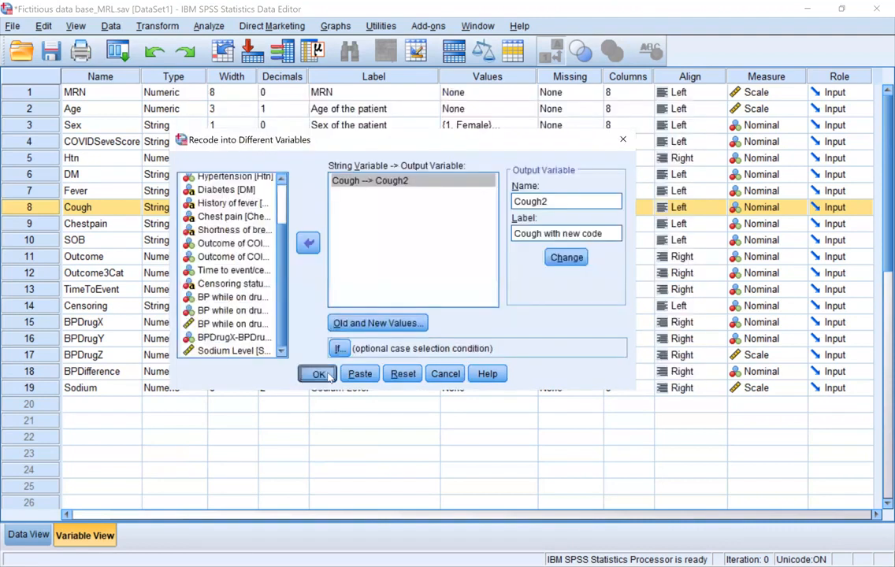
left_click(328, 376)
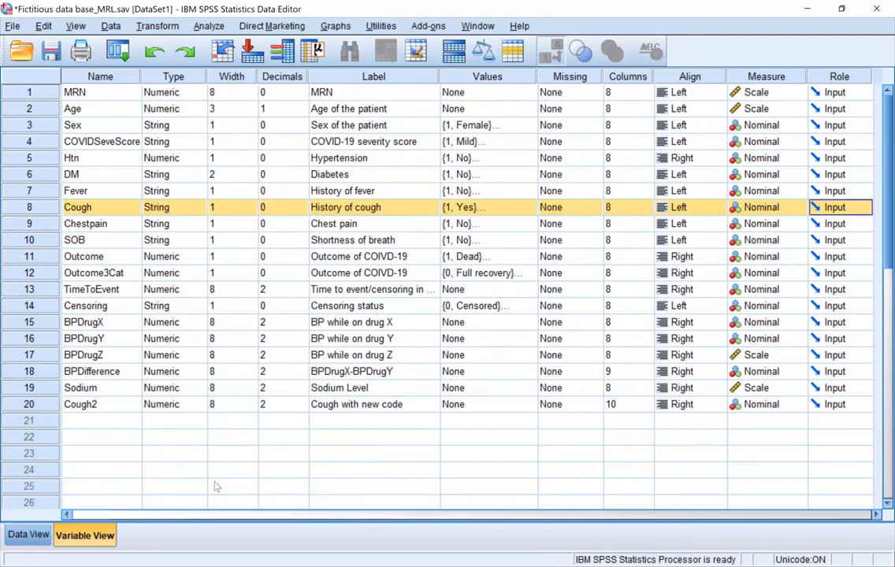
Open the value labels of the Cough2 variable and label value 1 as "No"
double_click(43, 404)
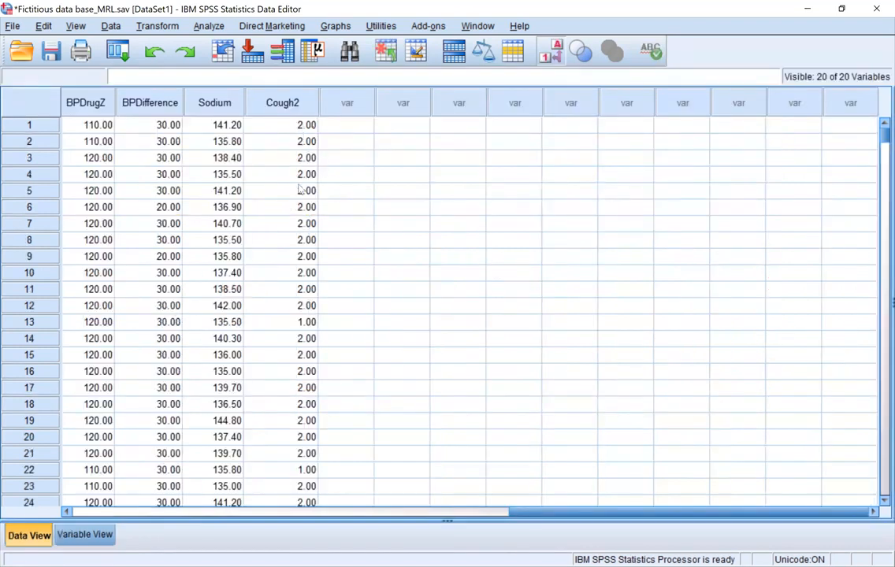
double_click(303, 99)
scroll(363, 234, "up", 5)
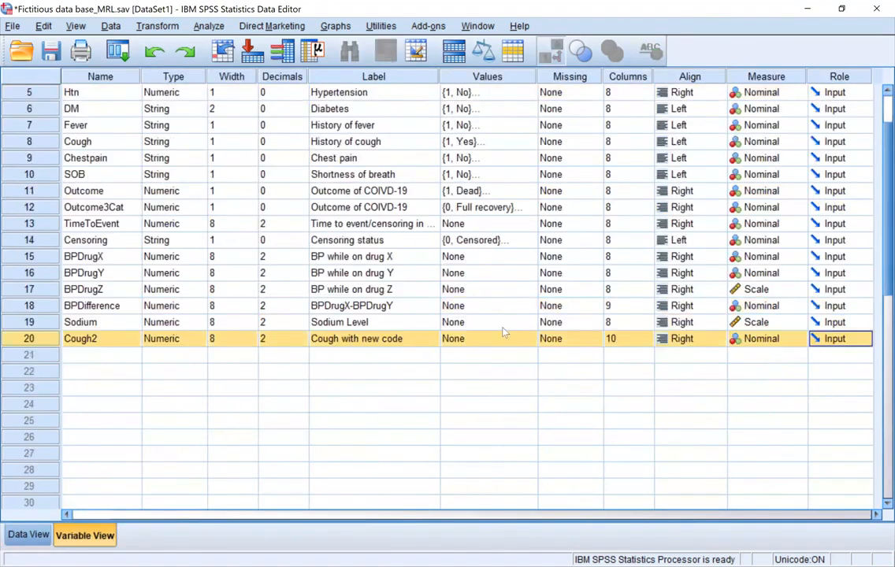
left_click(519, 344)
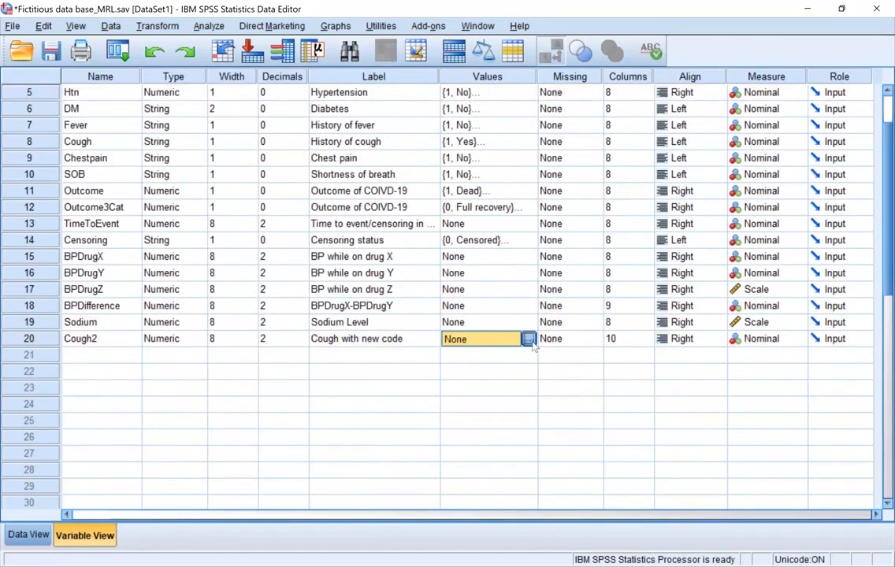
left_click(531, 342)
type("1")
key("Tab")
type("N")
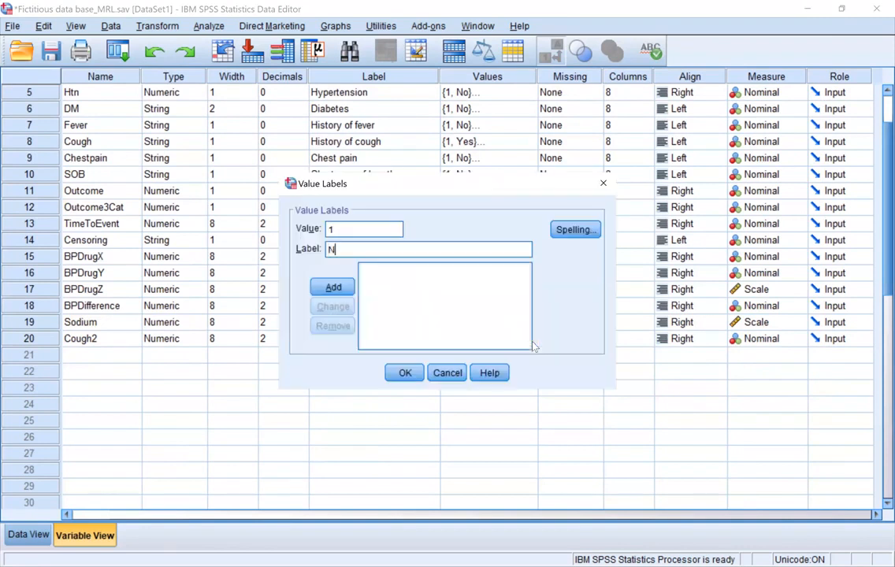
type("o")
key("Return")
Label value 2 of Cough2 as "Yes" and accept the value labels
type("2")
key("Tab")
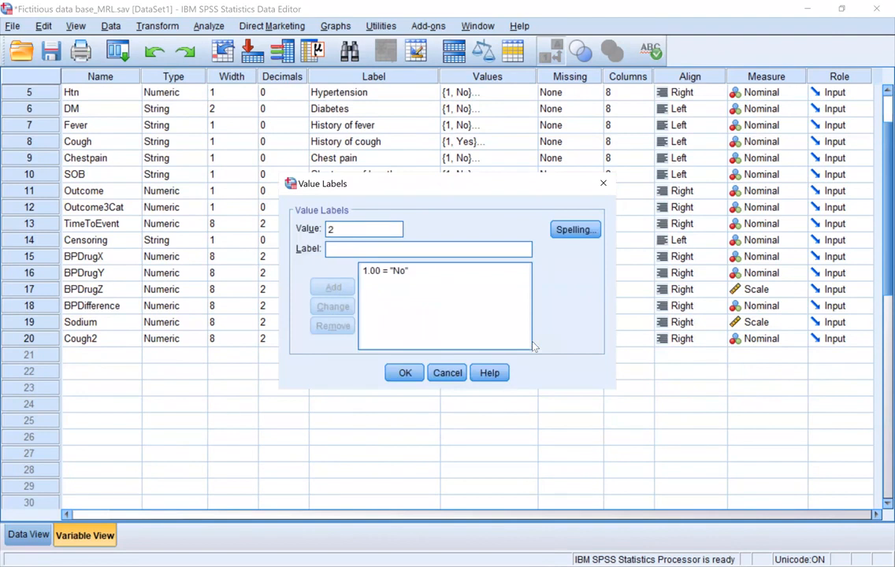
type("Yes")
key("Return")
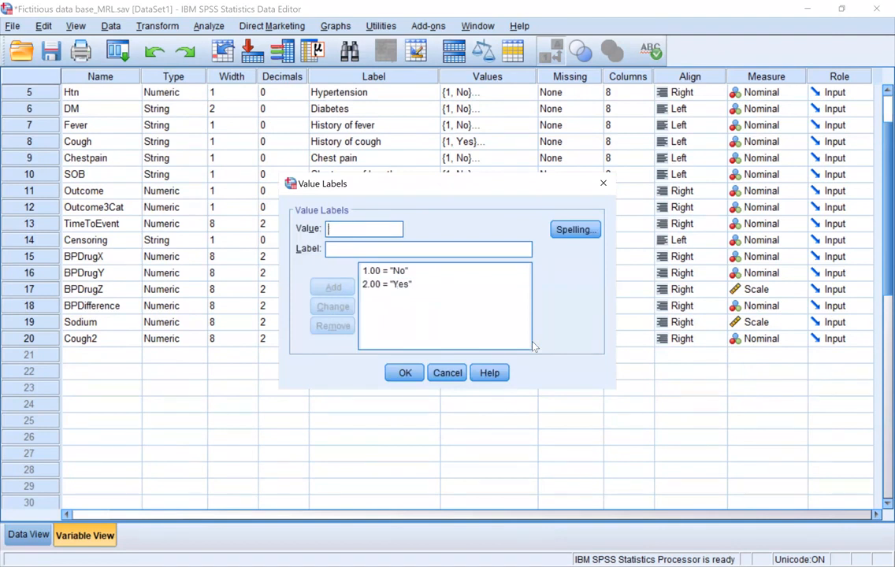
left_click(405, 373)
Examine the Cough2 column in the data, switching the display between value labels and numeric codes
left_click(29, 536)
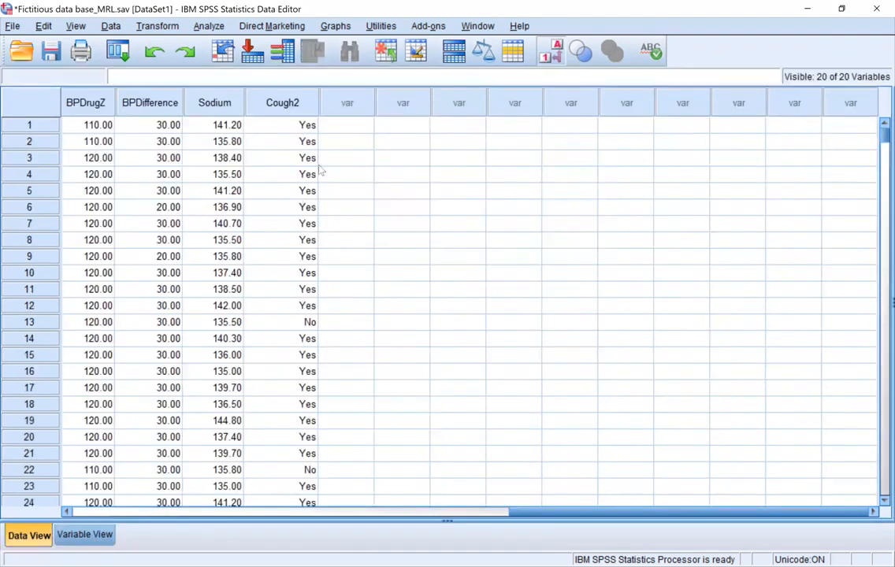
left_click(271, 98)
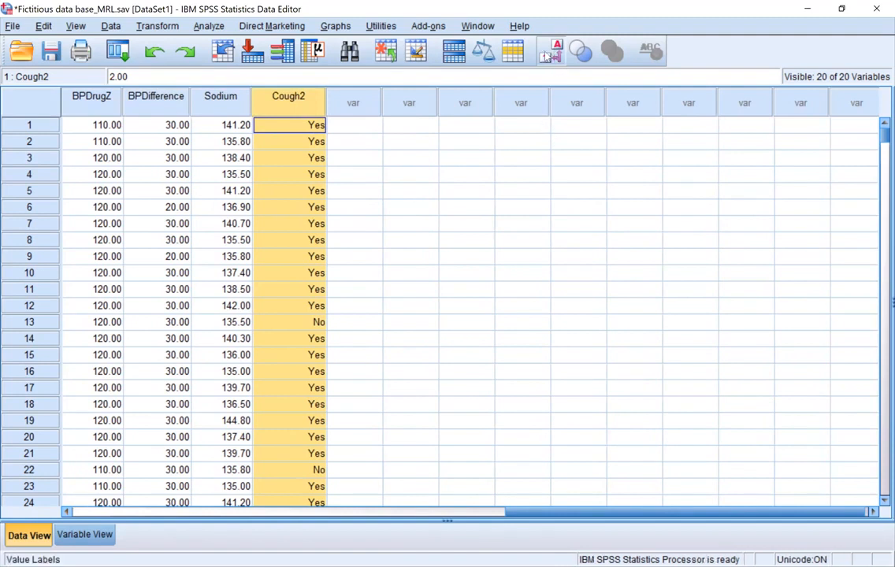
left_click(555, 55)
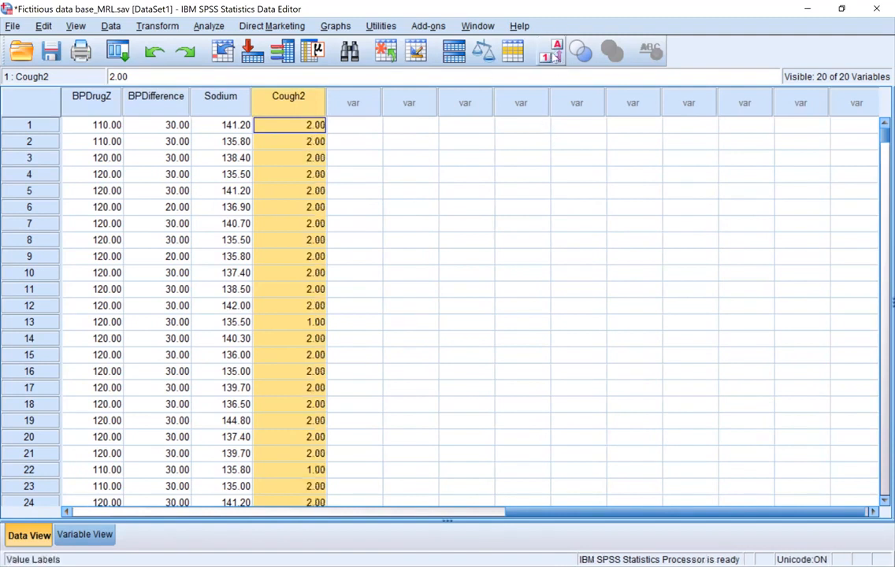
left_click(555, 55)
left_click(554, 55)
left_click(555, 57)
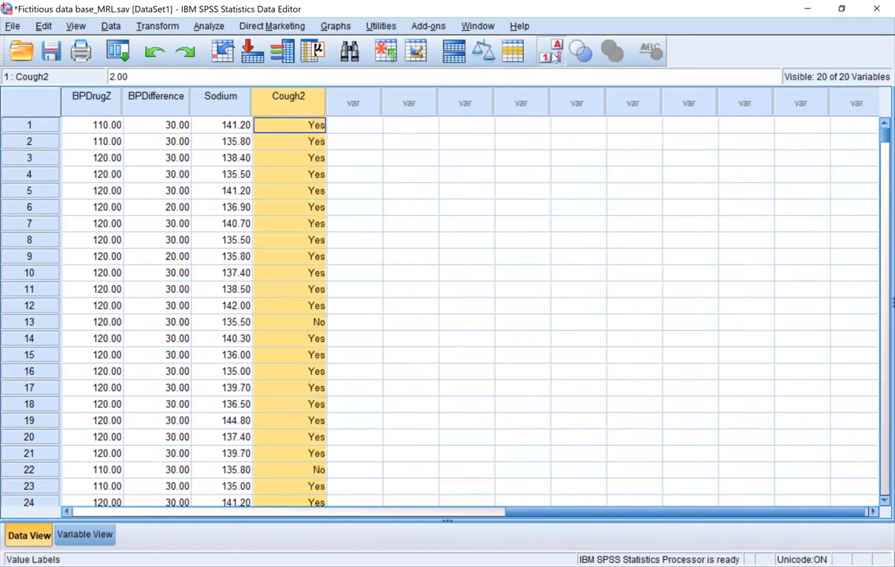
left_click(553, 56)
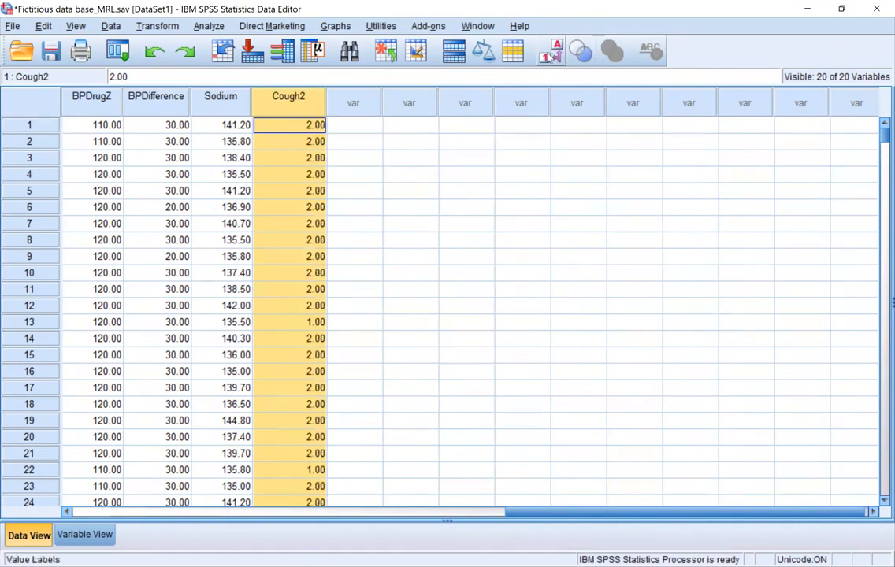
left_click(315, 126)
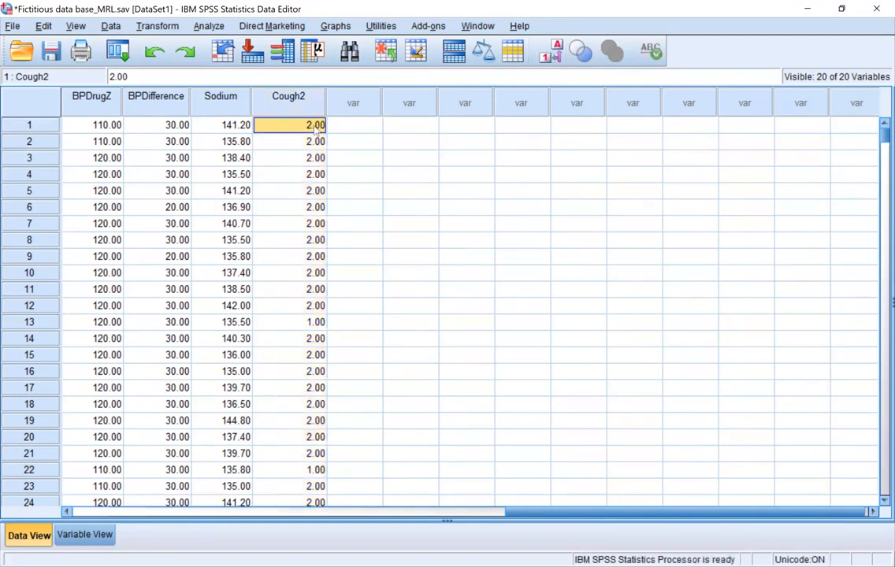
left_click(553, 57)
left_click(553, 56)
left_click(303, 470)
left_click(552, 53)
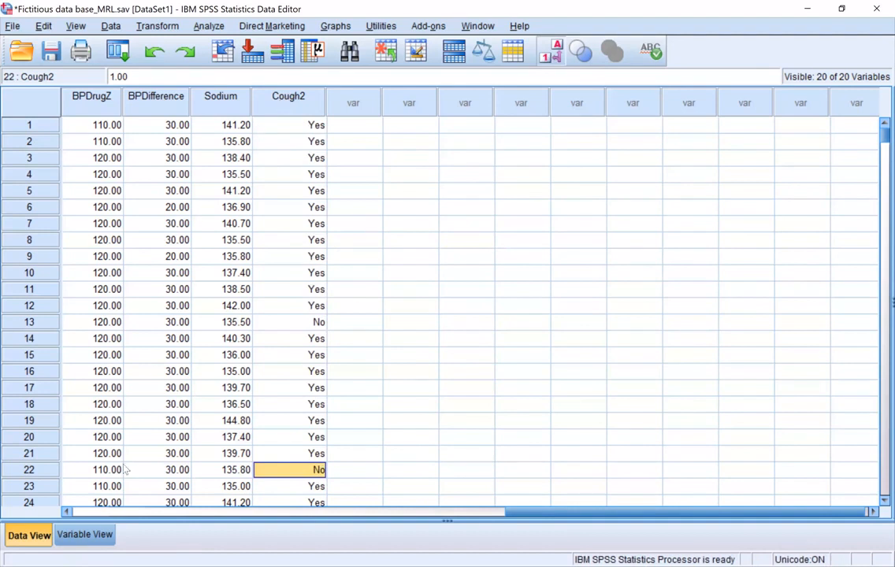
Open Recode into Same Variables from the variable list, enlarge the dialog, and remove the Outcome of COIVD-19 variable from the recode list
left_click(84, 537)
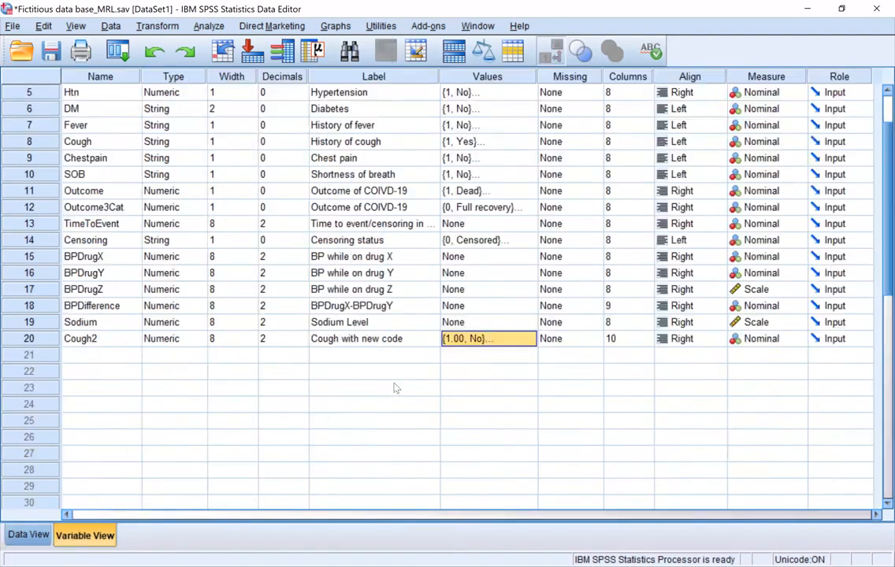
scroll(109, 145, "up", 2)
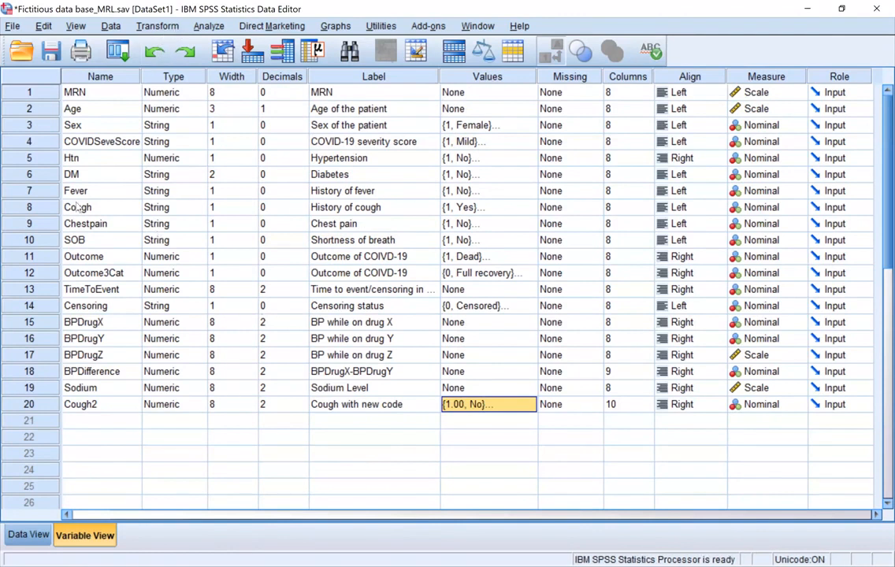
left_click(31, 207)
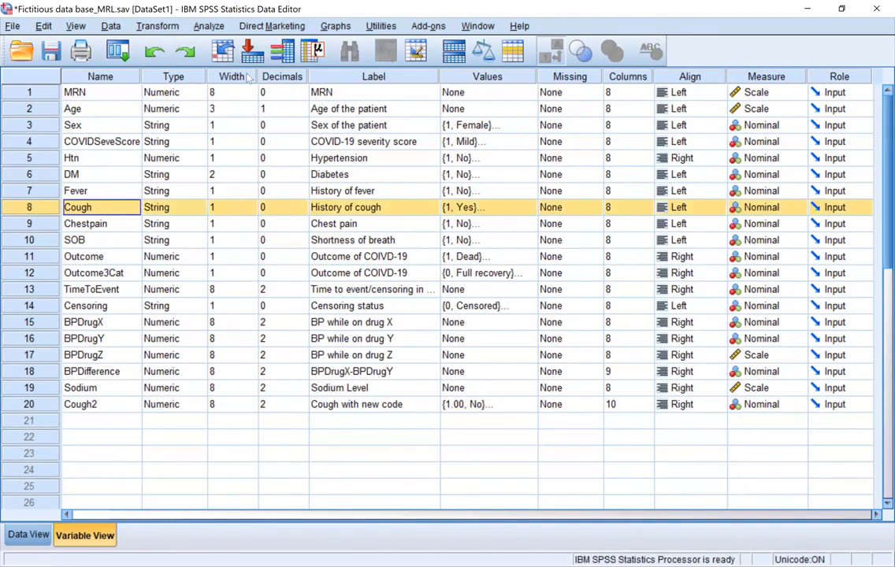
left_click(158, 27)
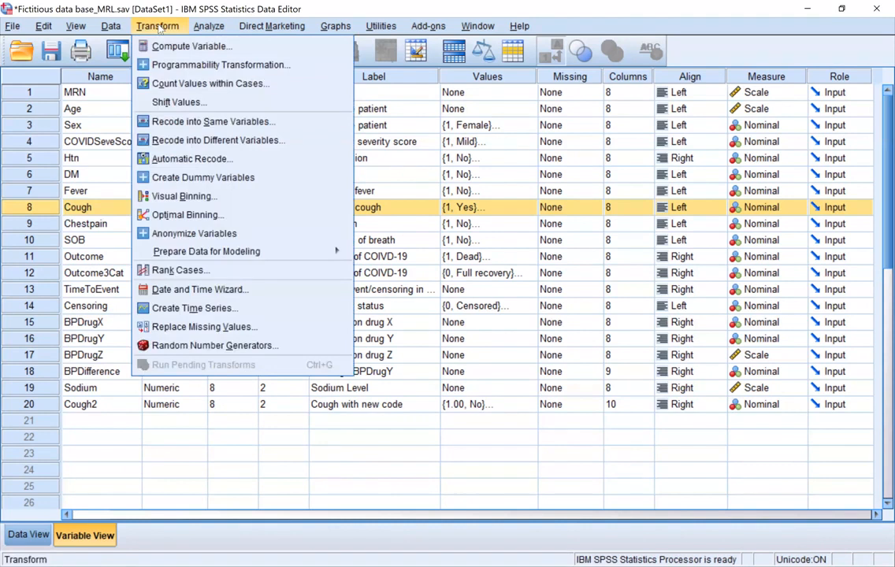
left_click(237, 119)
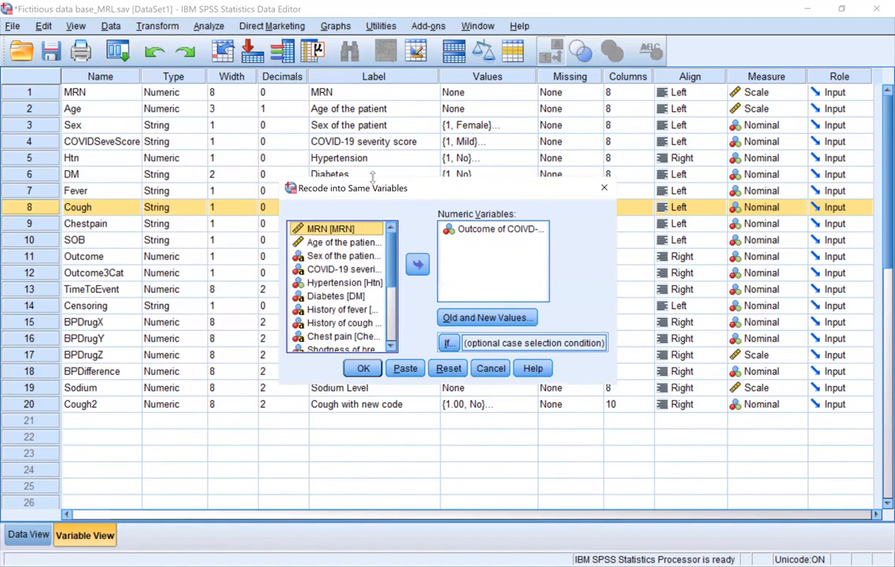
left_click_drag(372, 180, 372, 102)
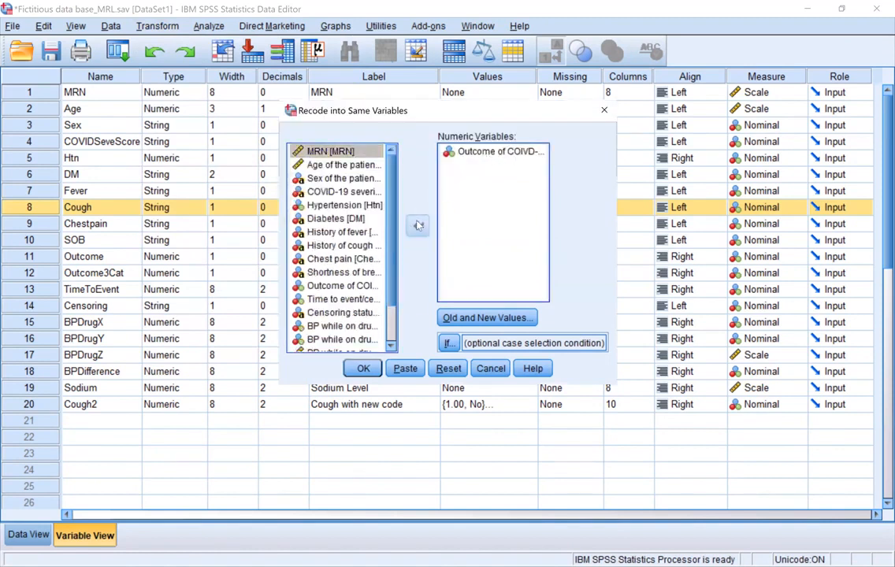
left_click_drag(339, 292, 344, 313)
scroll(343, 310, "down", 3)
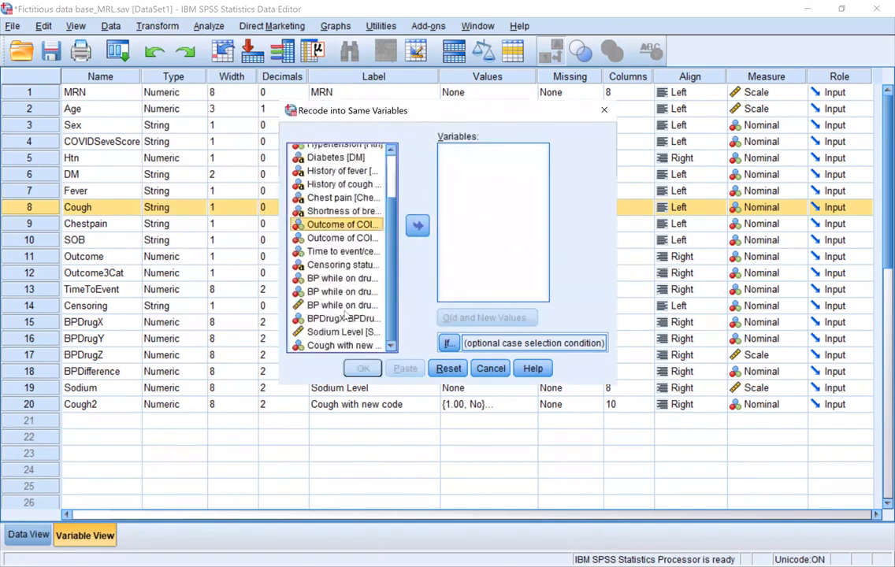
Add History of cough as the variable to recode, accept clearing the old mappings, and widen the dialog
left_click(339, 184)
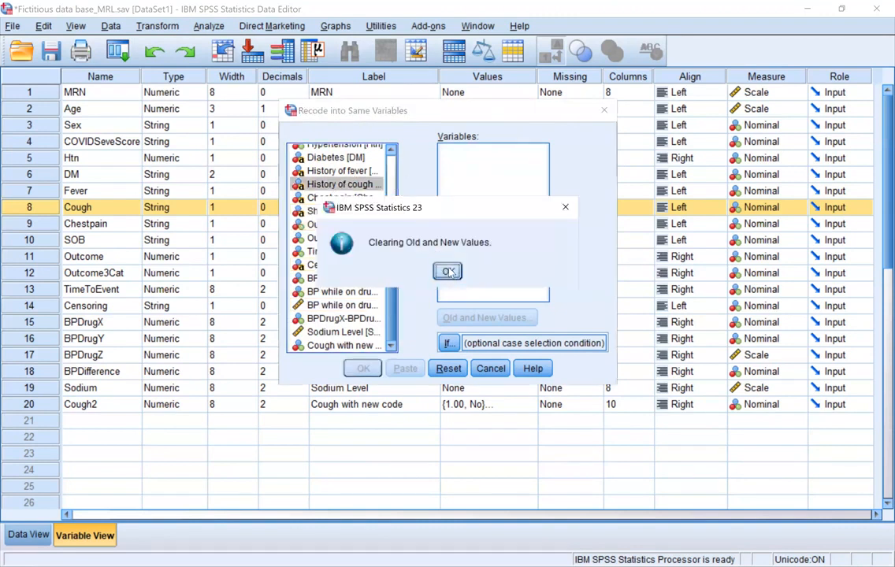
left_click(448, 272)
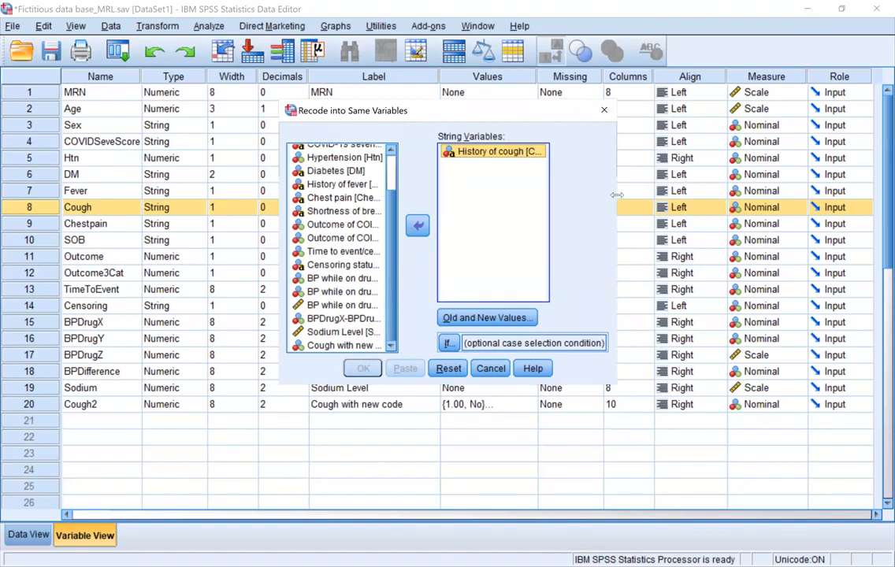
left_click_drag(617, 194, 661, 197)
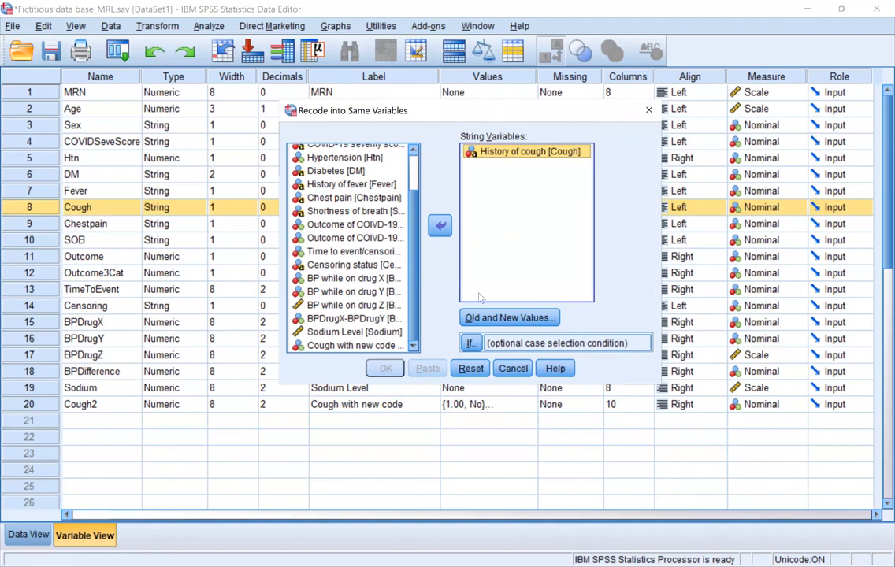
Open the old and new values for History of cough and map old value 1 to new value 2
left_click(520, 318)
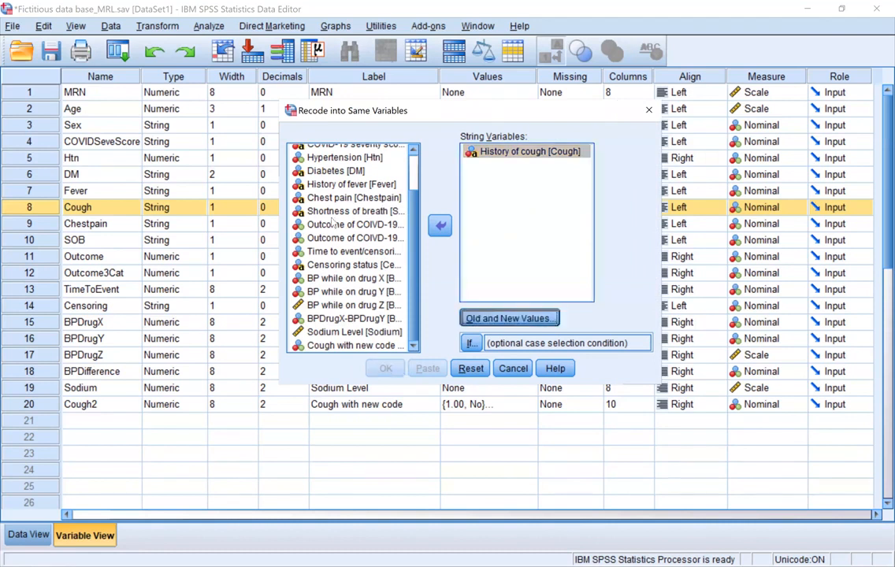
type("1")
key("Tab")
type("2")
key("Return")
Map old value 2 to new value 1 and run the recode of History of cough
type("2")
key("Tab")
type("1")
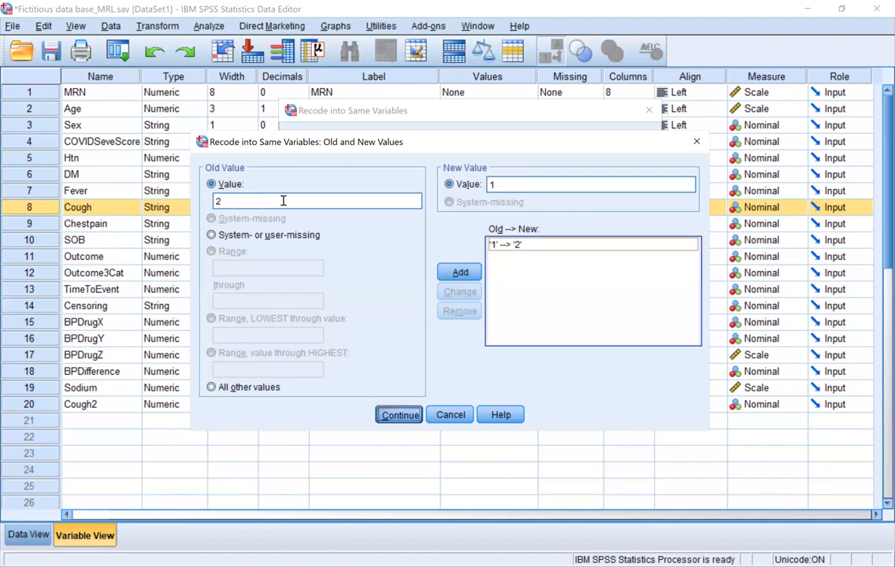
left_click(635, 250)
left_click(472, 312)
left_click(468, 273)
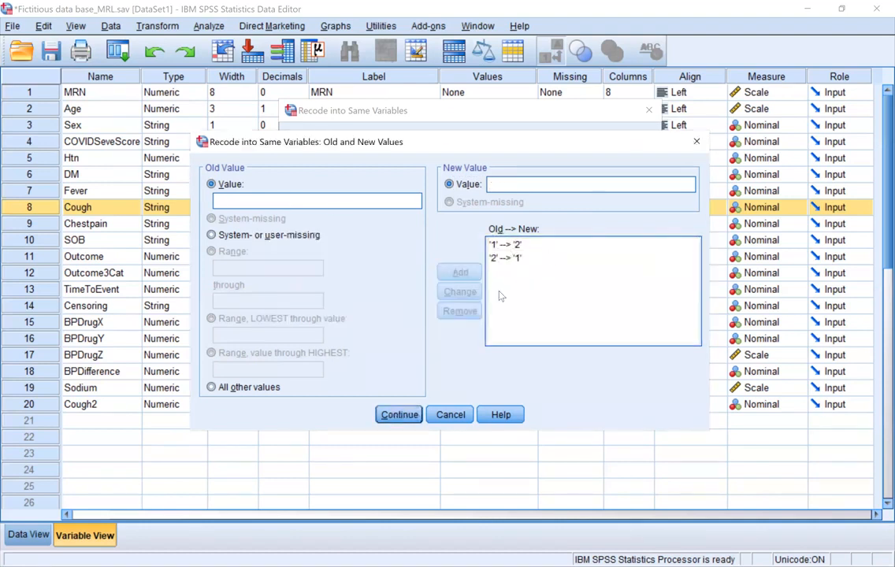
left_click(407, 416)
left_click(386, 370)
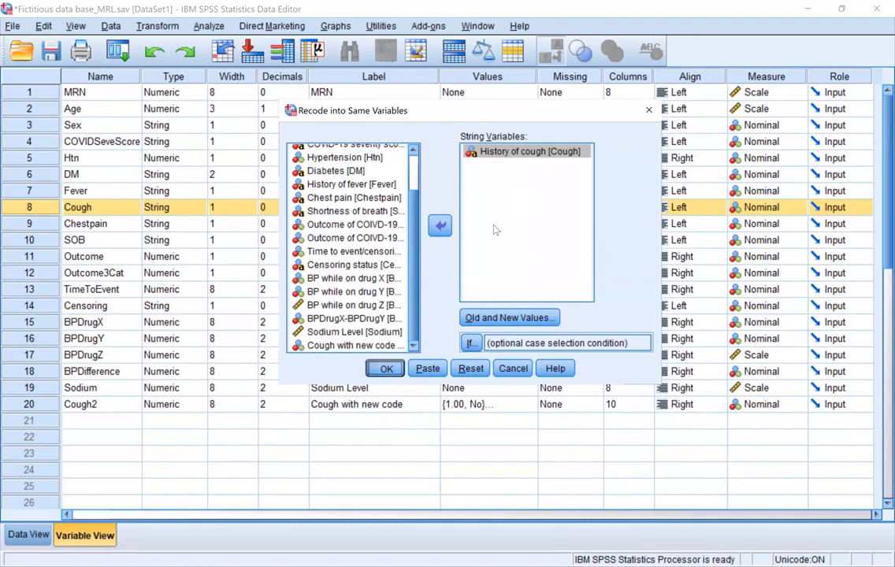
Review the value labels of History of cough and compare them with the value labels of Diabetes
left_click(526, 208)
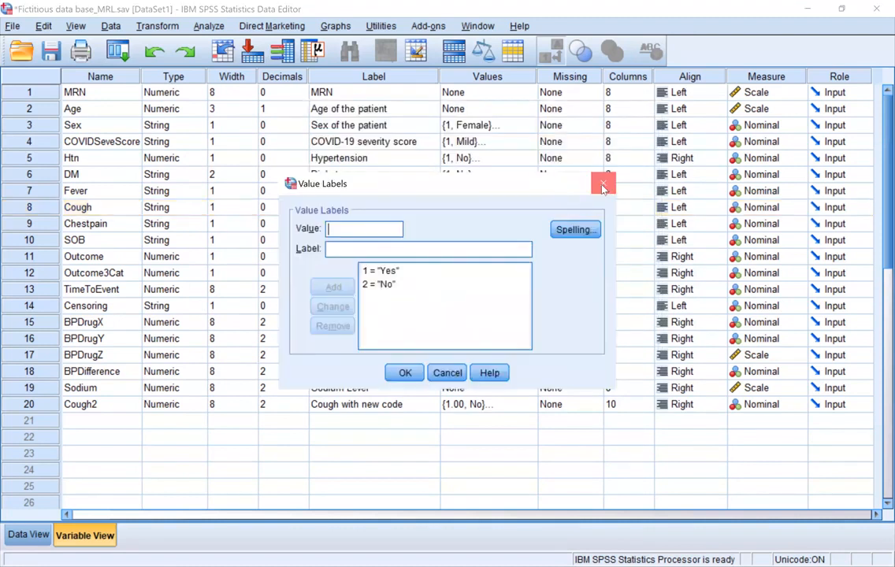
key("Escape")
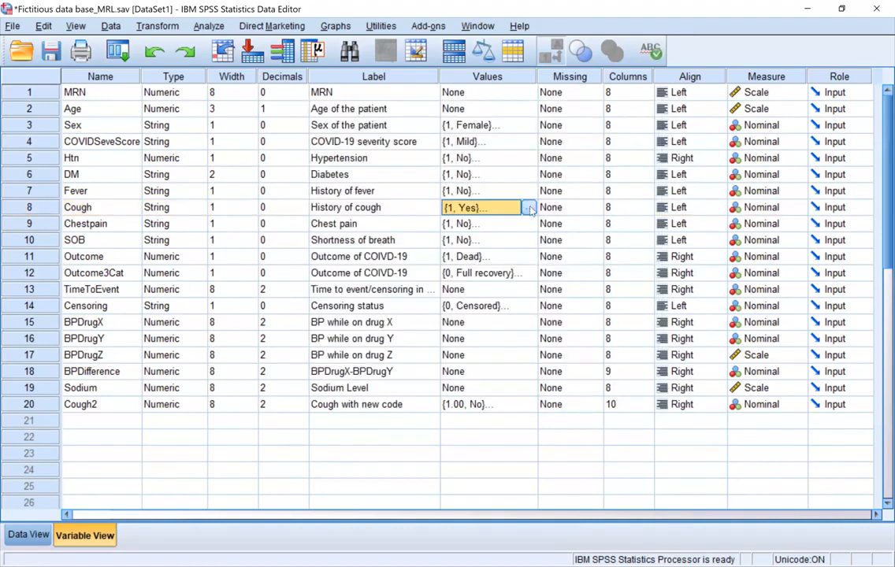
left_click(530, 208)
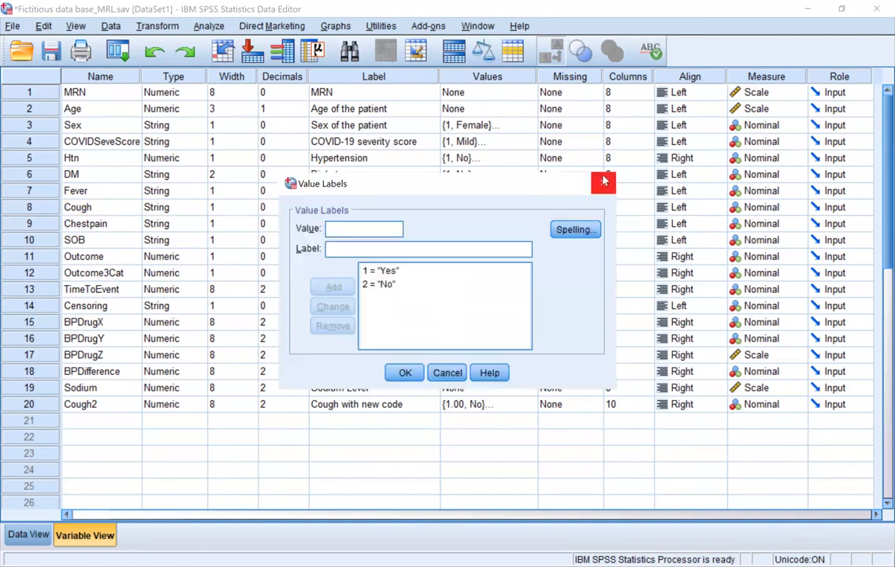
key("Escape")
left_click(512, 174)
left_click(529, 174)
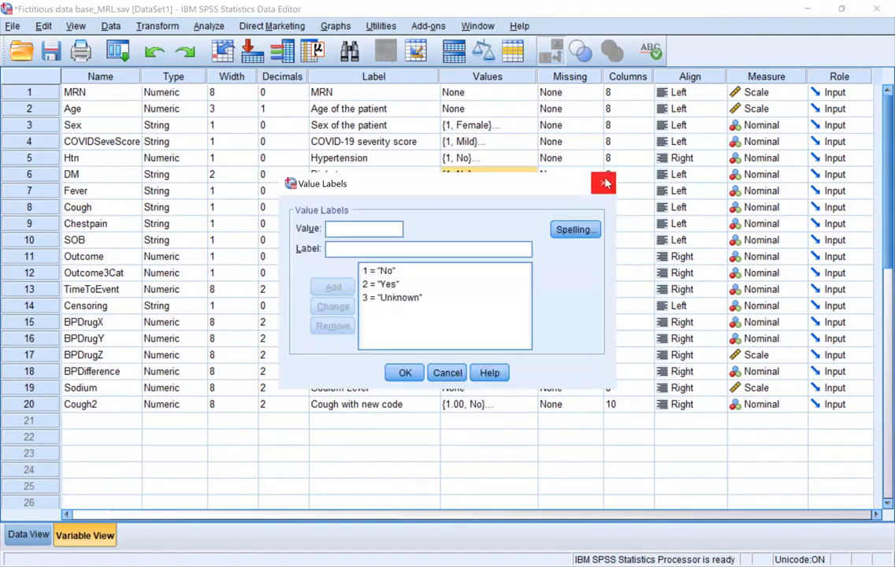
key("Escape")
key("Down")
key("Down")
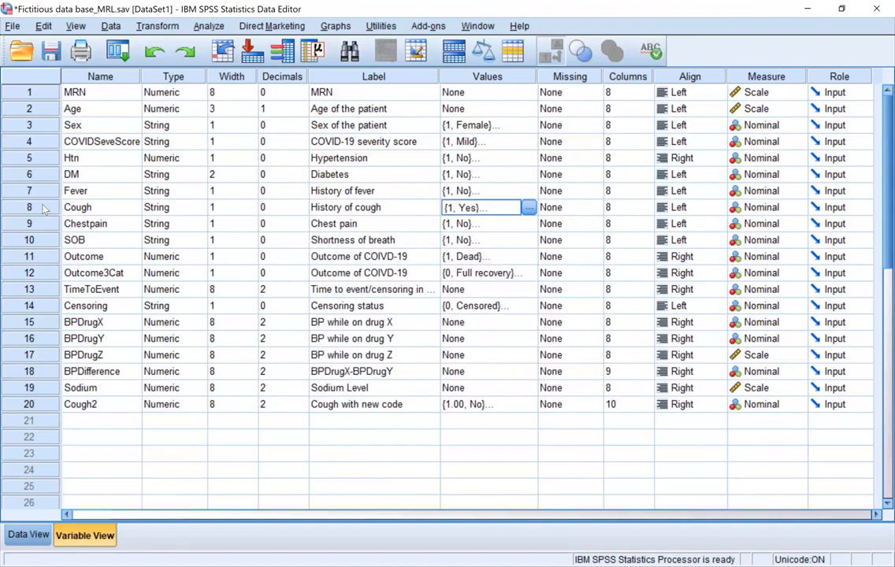
Examine the recoded Cough column in the data and its definition in the variable list
key("ctrl+t")
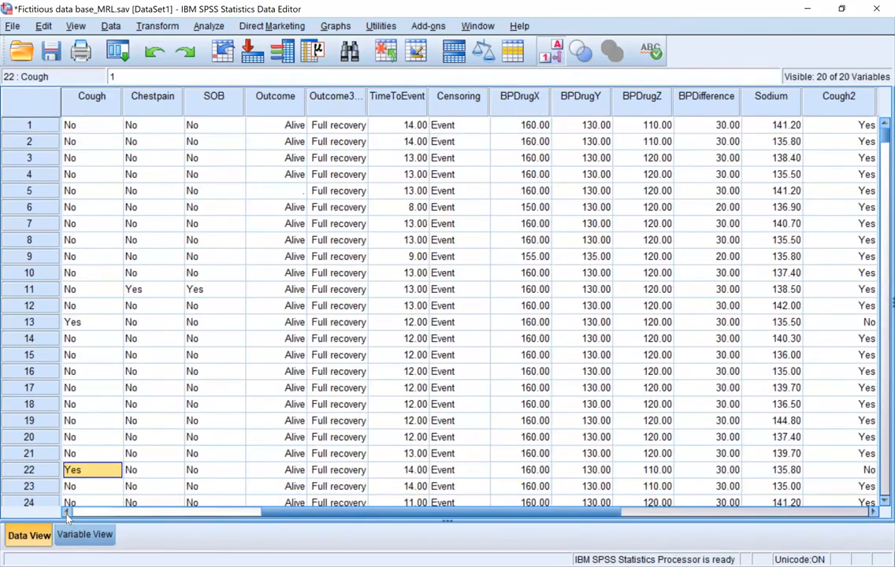
left_click(140, 95)
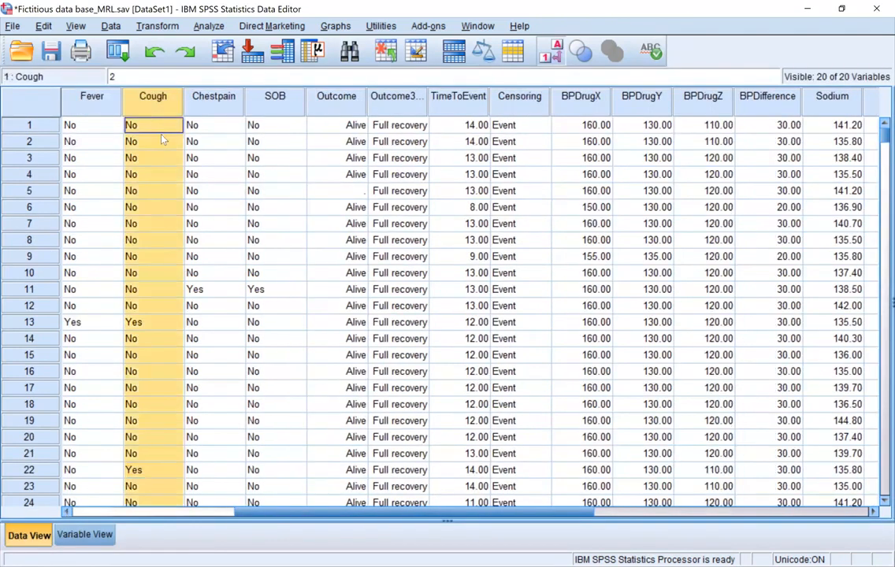
double_click(165, 128)
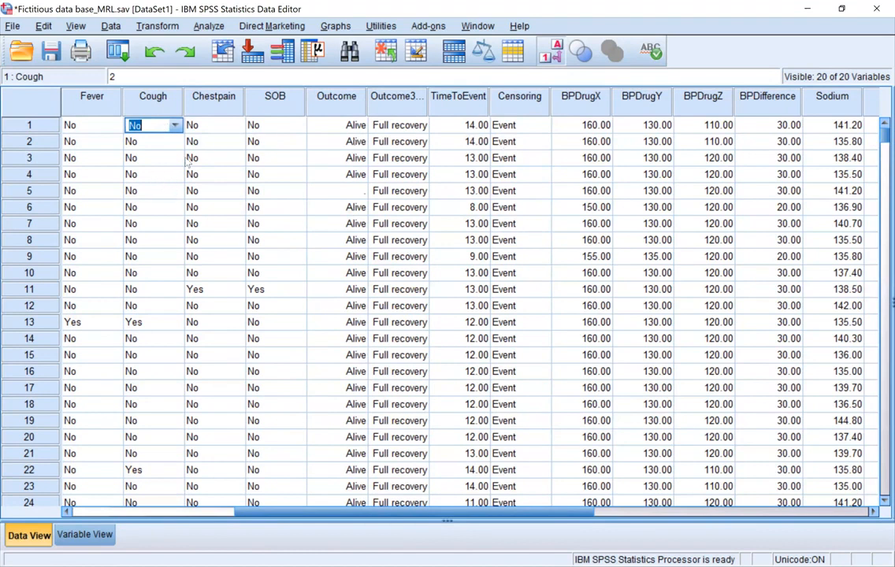
left_click(554, 53)
left_click(554, 53)
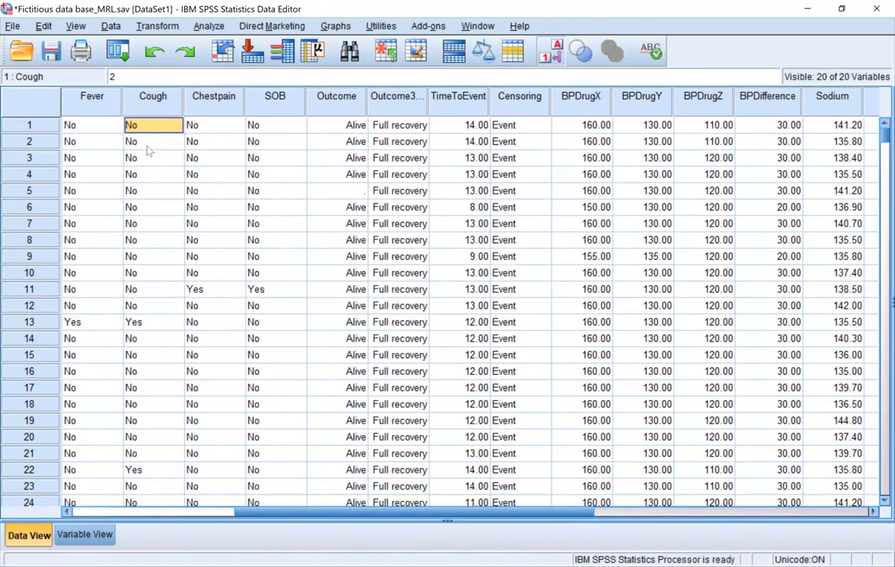
double_click(157, 102)
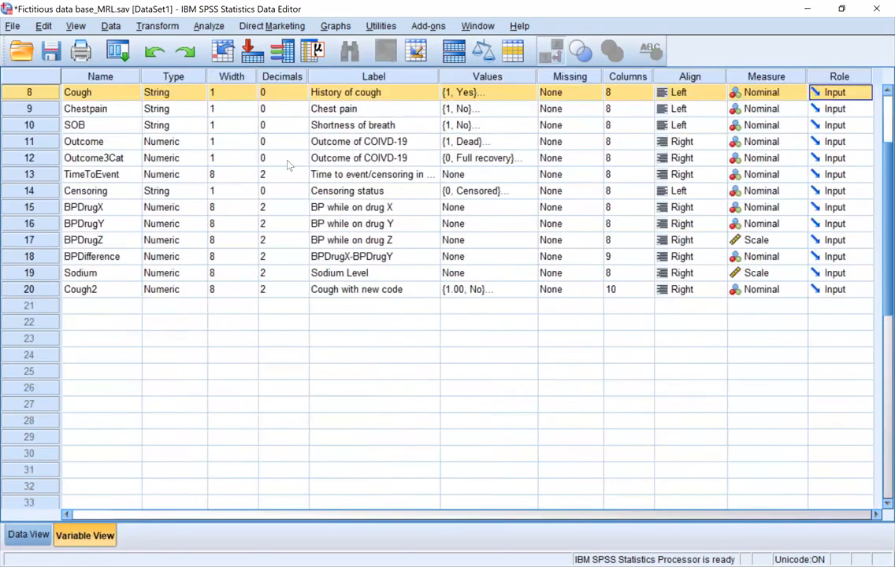
scroll(529, 210, "up", 3)
left_click(69, 207)
key("ctrl+t")
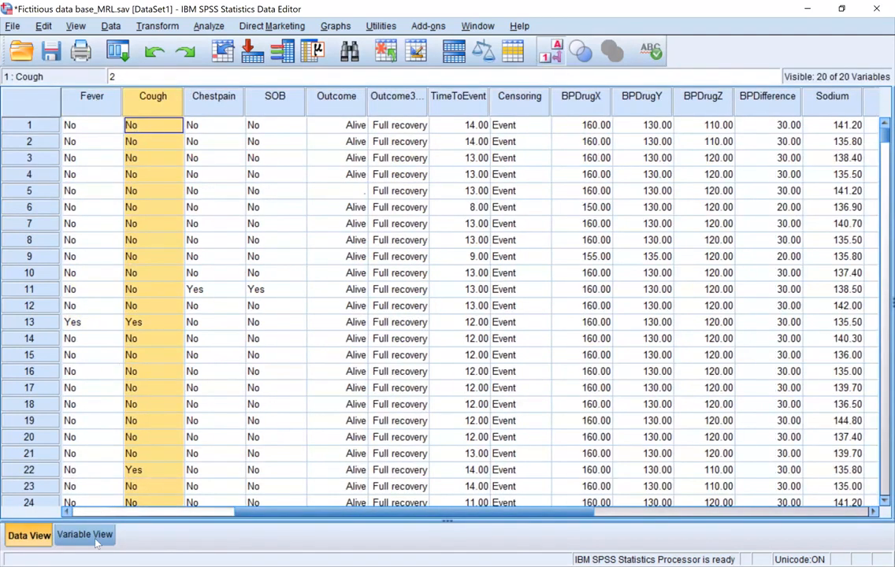
key("ctrl+t")
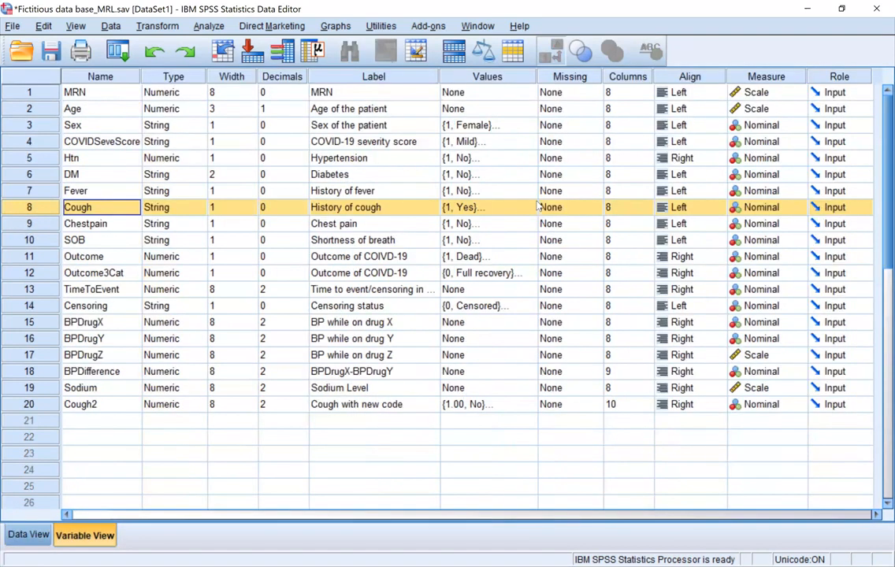
Open the value labels of History of cough and remove the "Yes" label for value 1
left_click(527, 207)
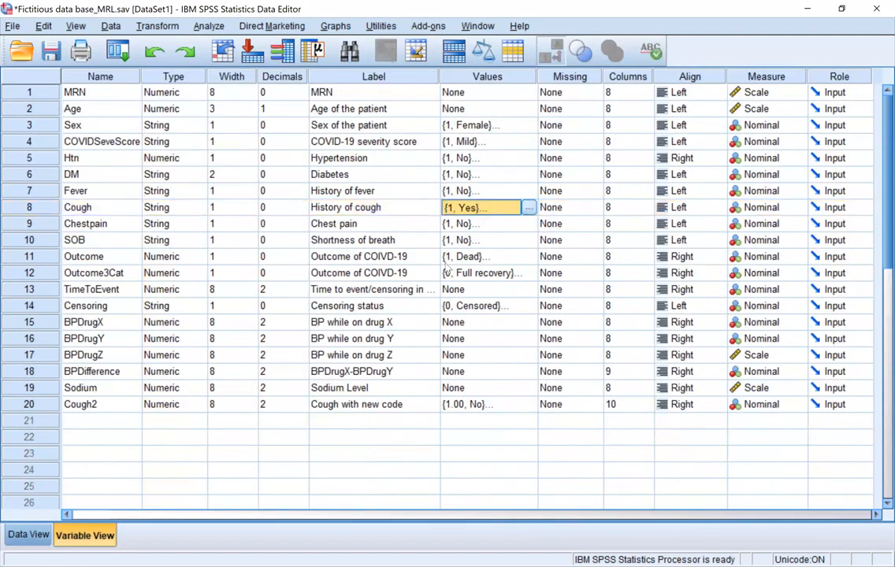
left_click(526, 207)
left_click(380, 270)
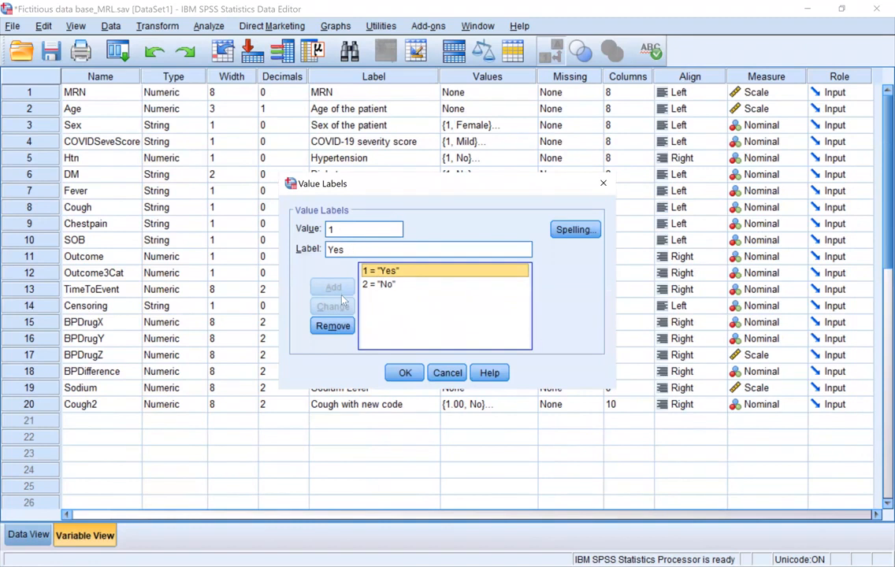
left_click(332, 325)
Reassign the "No" label of History of cough to value 1
left_click(379, 270)
left_click(344, 229)
key("BackSpace")
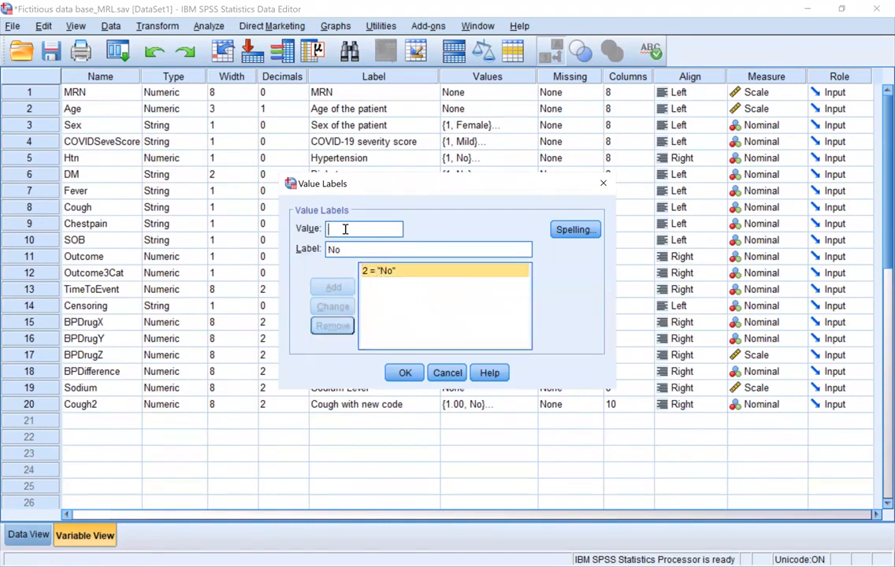
type("1")
key("alt+c")
Add the label "Yes" for value 2 of History of cough and accept the value labels
left_click(344, 229)
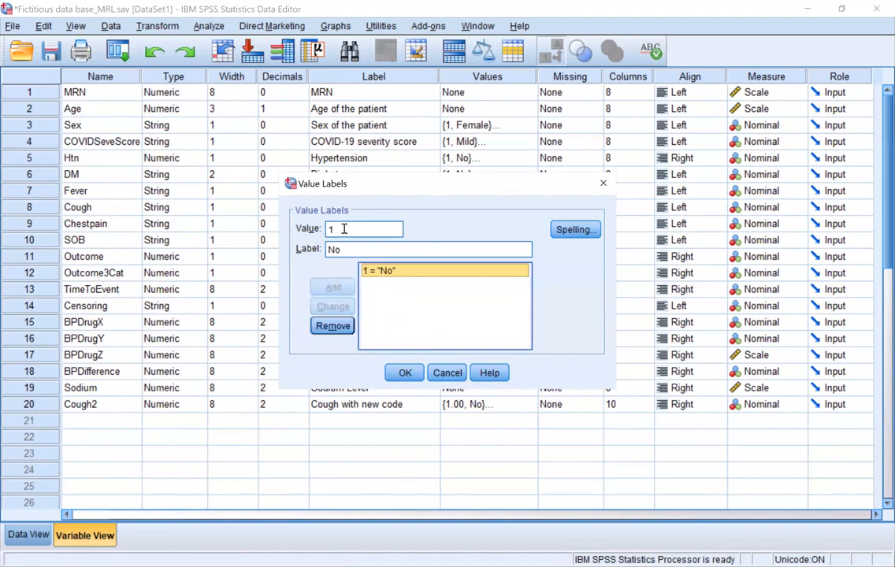
key("BackSpace")
type("2")
key("Tab")
key("BackSpace")
type("Yes")
key("alt+a")
left_click(405, 373)
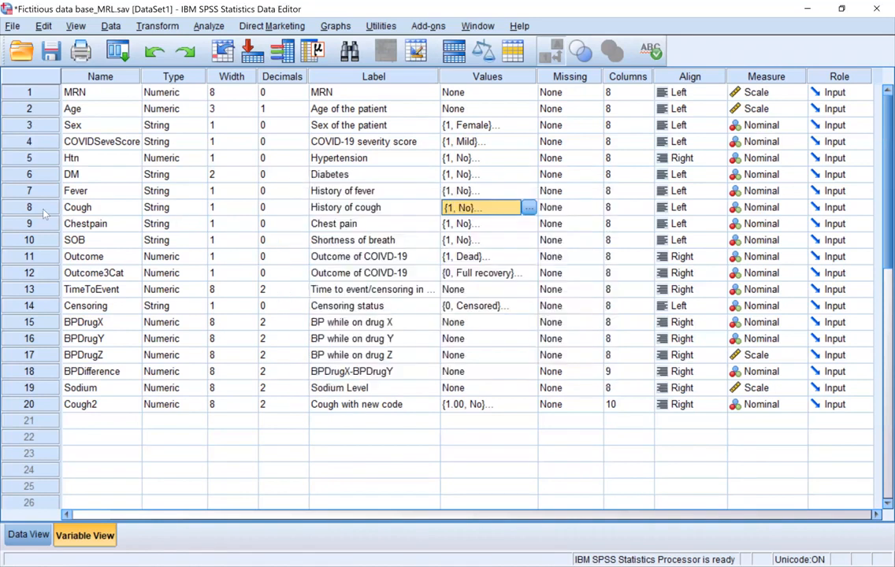
Examine the relabelled Cough column in the data and review its value labels in the variable list
left_click(28, 535)
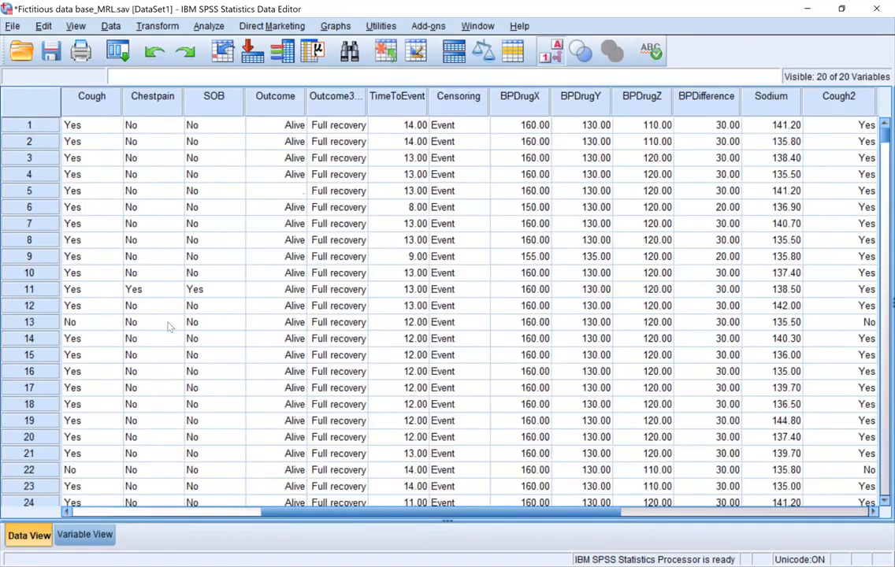
scroll(153, 291, "left", 1)
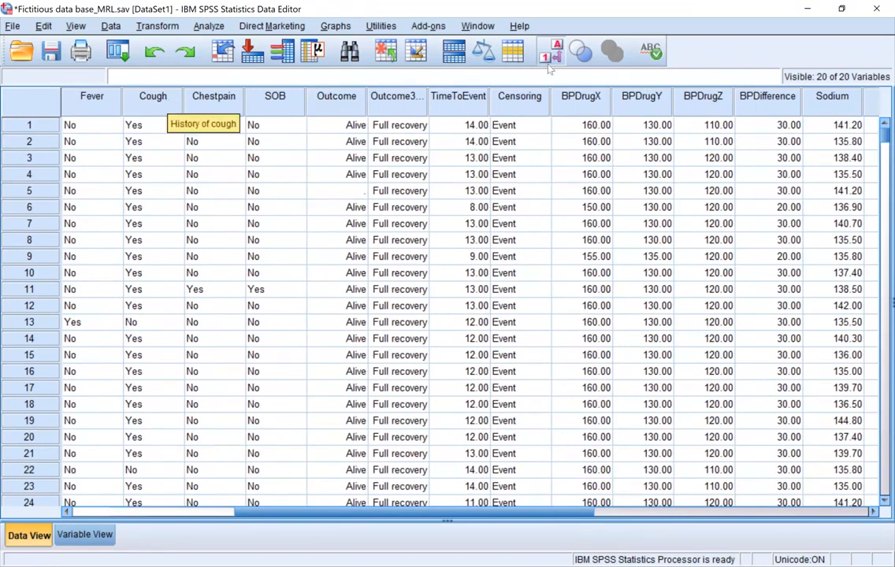
left_click(153, 95)
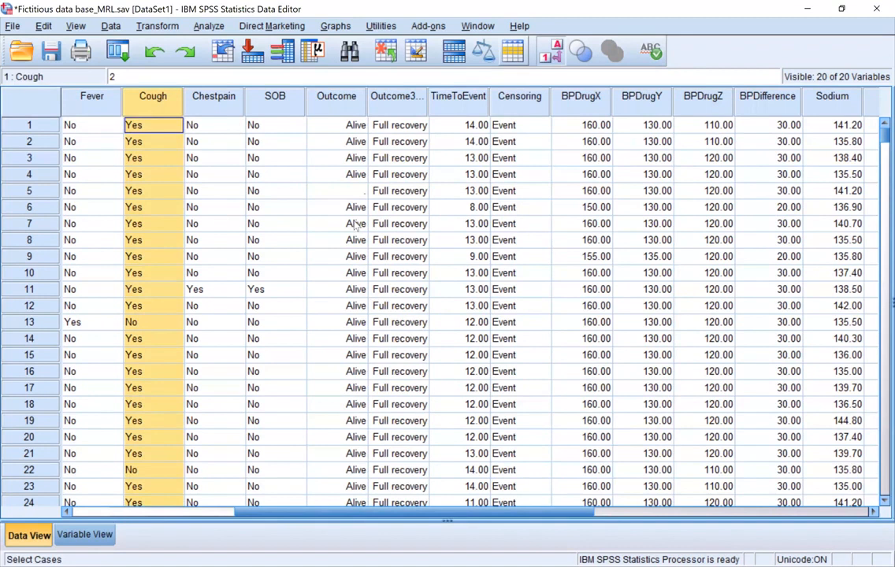
left_click(85, 535)
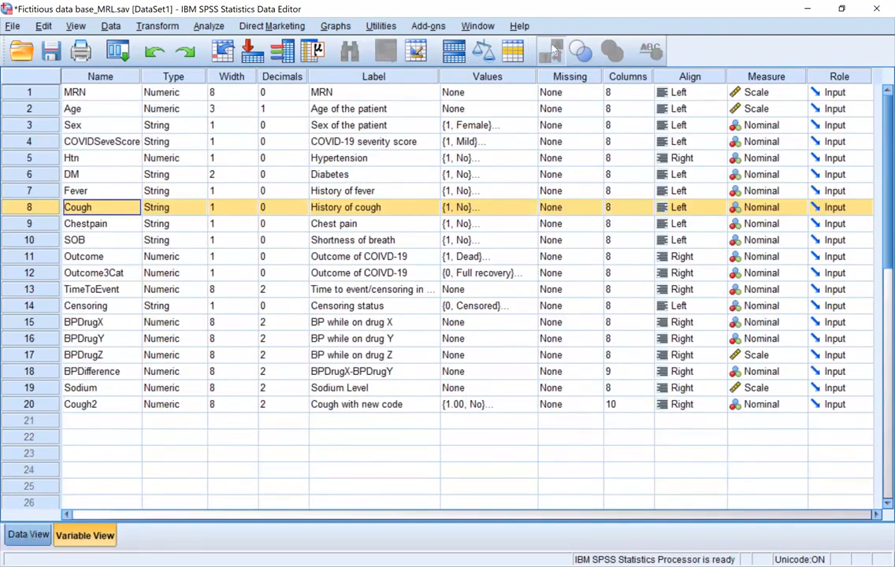
key("ctrl+t")
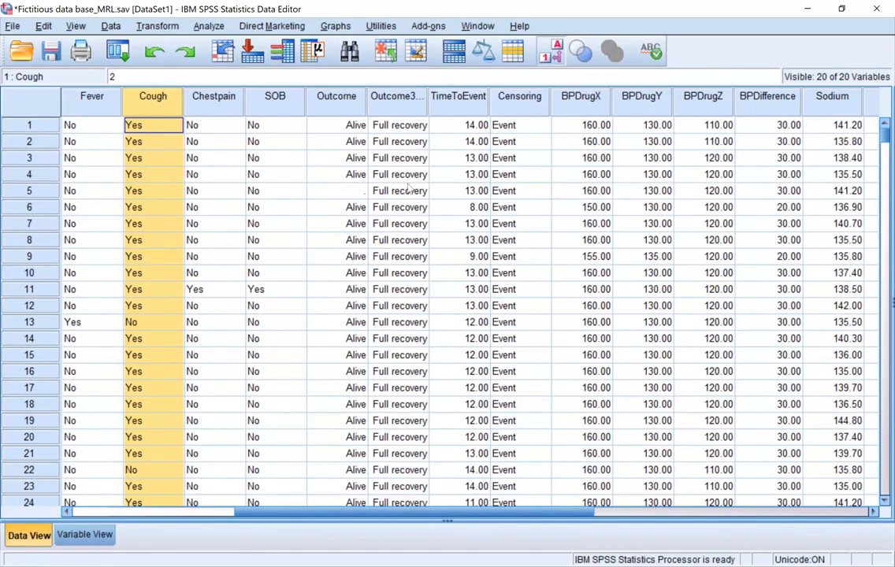
key("ctrl+t")
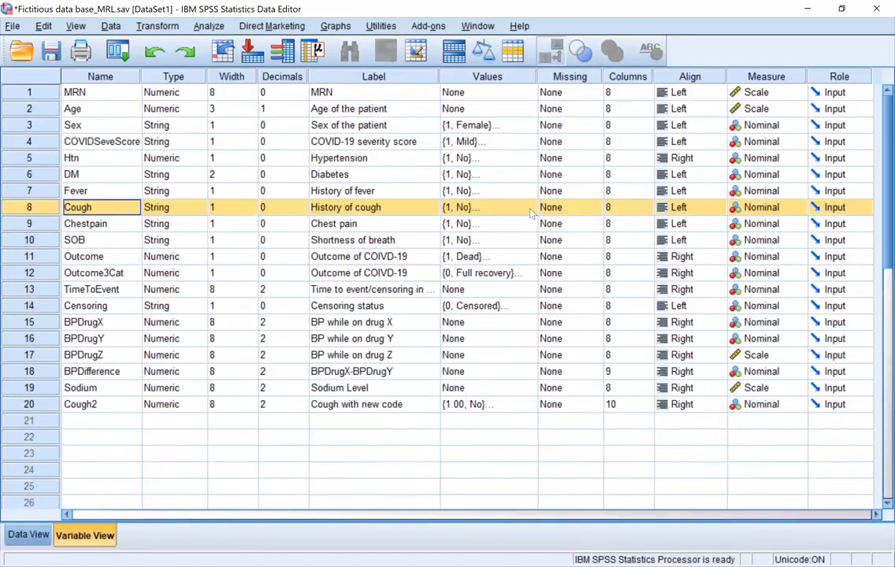
left_click(530, 208)
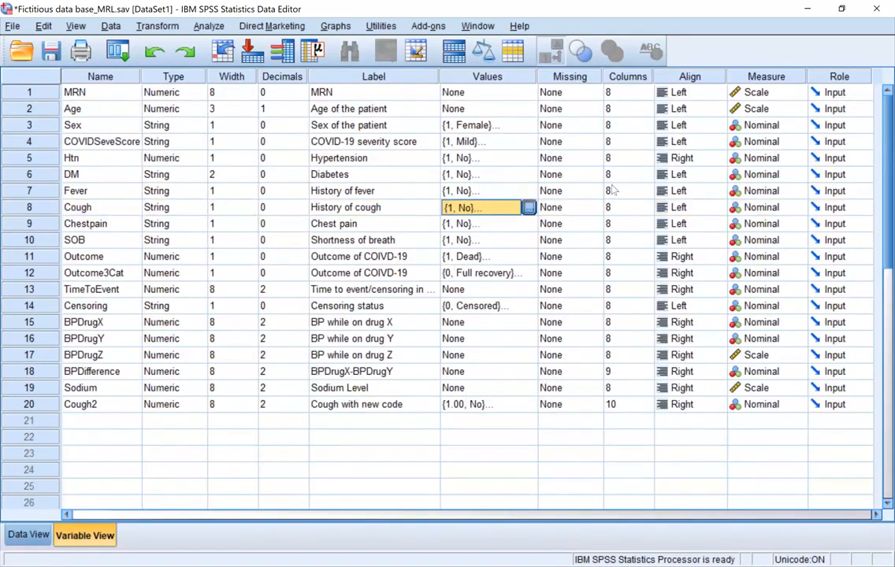
left_click(524, 207)
left_click(603, 183)
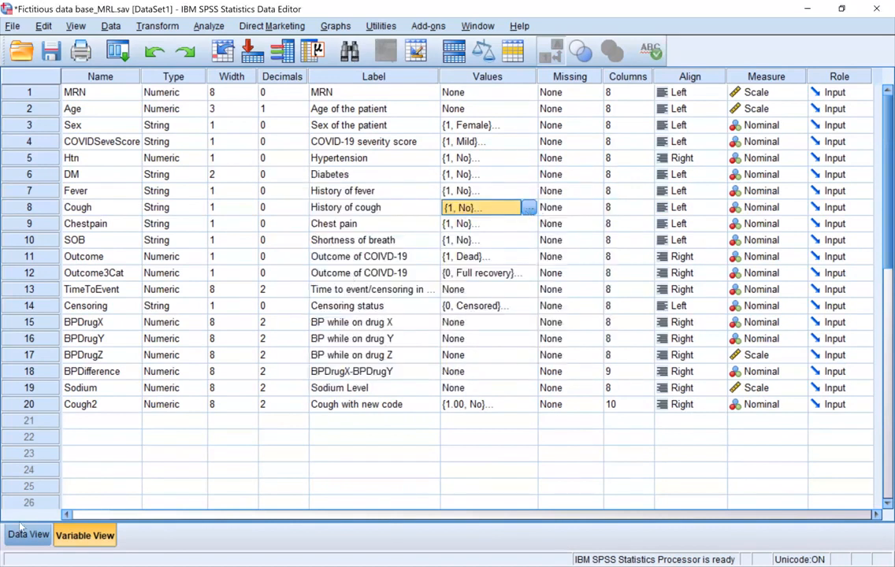
Compare the Cough column's value labels with its numeric codes, checking the code for case 13
key("ctrl+t")
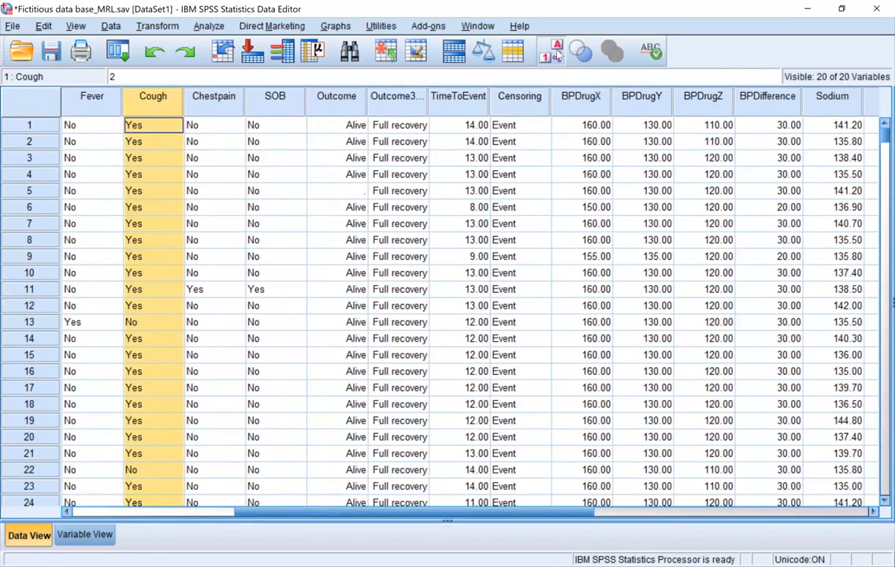
left_click(555, 52)
left_click(555, 53)
left_click(555, 53)
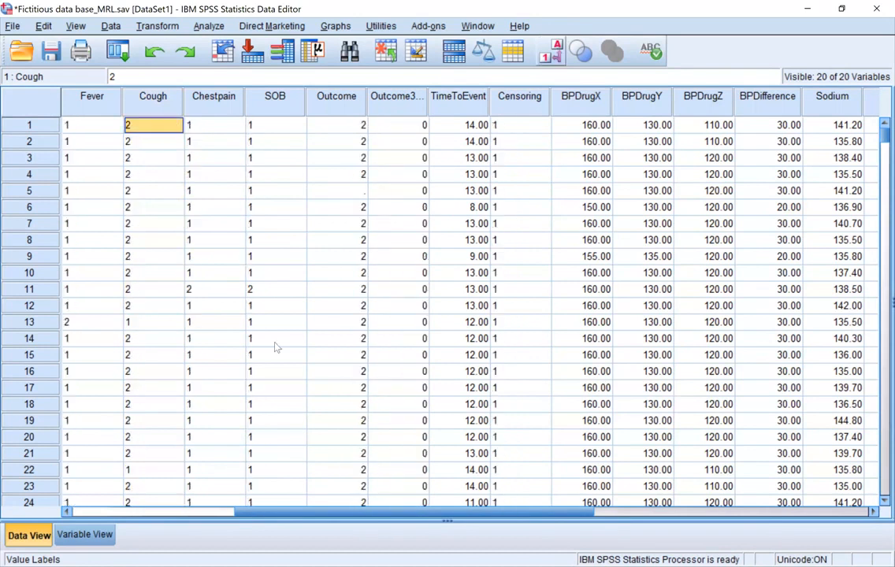
left_click(143, 321)
left_click(556, 55)
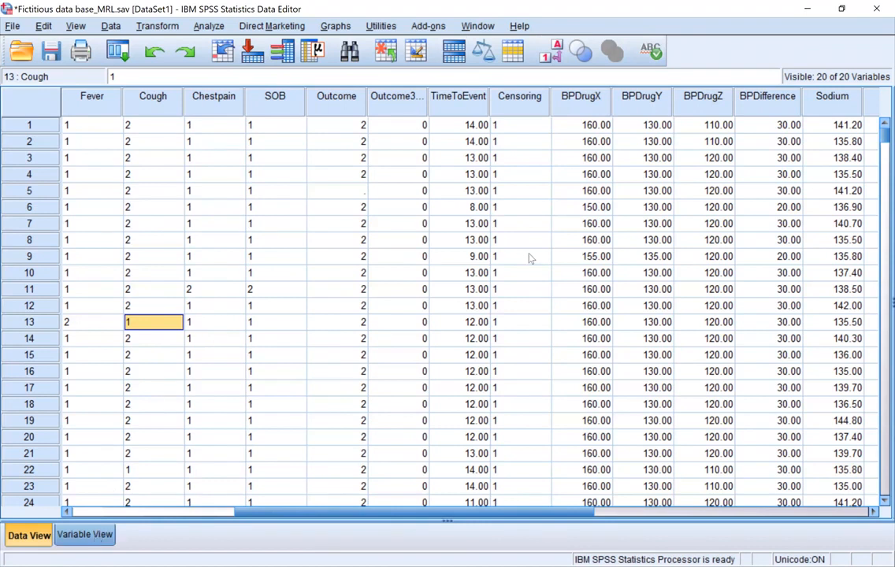
Review the Outcome variable's value labels in the variable list, checking the codes assigned to Dead and Alive
key("ctrl+t")
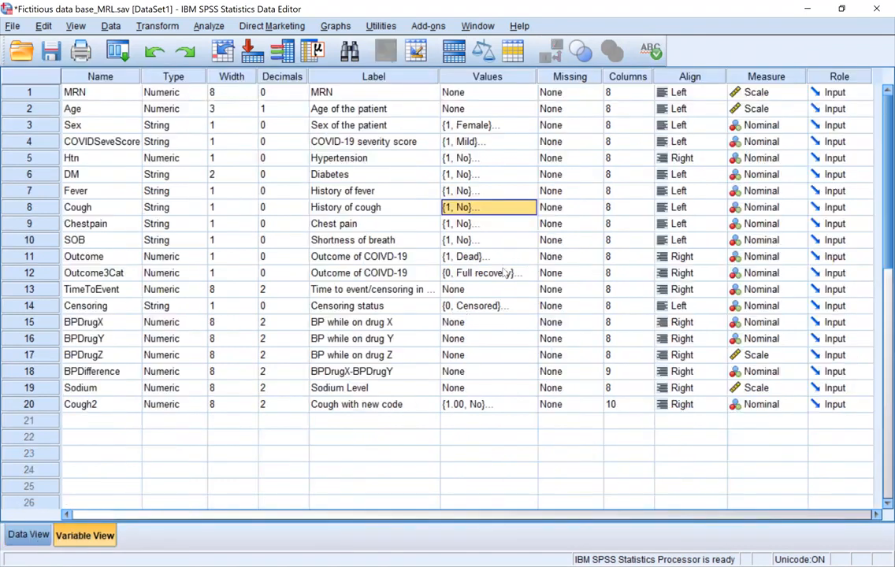
left_click(43, 262)
left_click(530, 256)
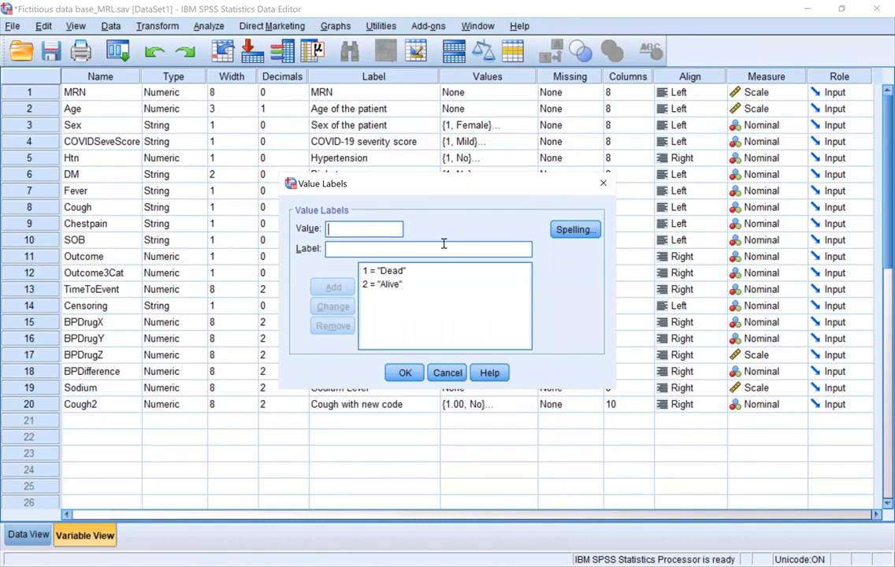
left_click(405, 273)
left_click(389, 272)
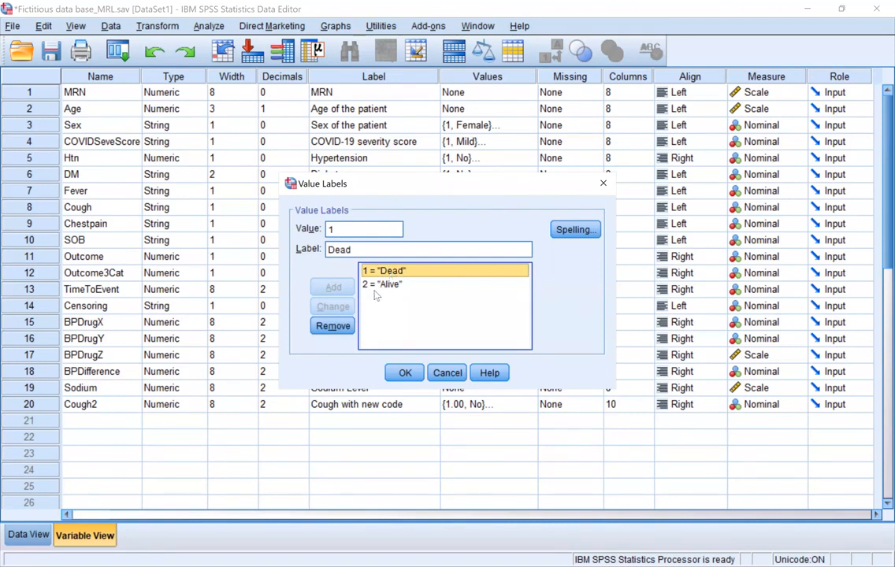
left_click(373, 288)
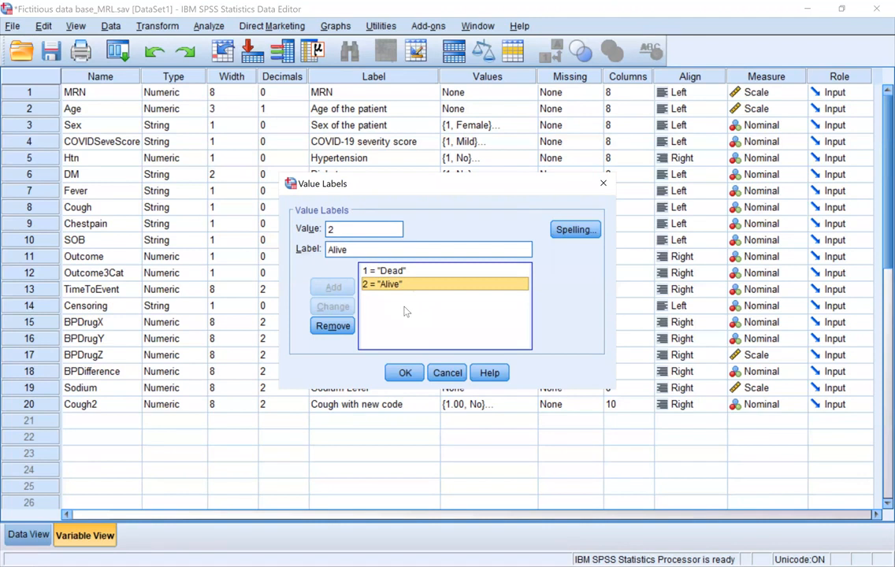
left_click(377, 271)
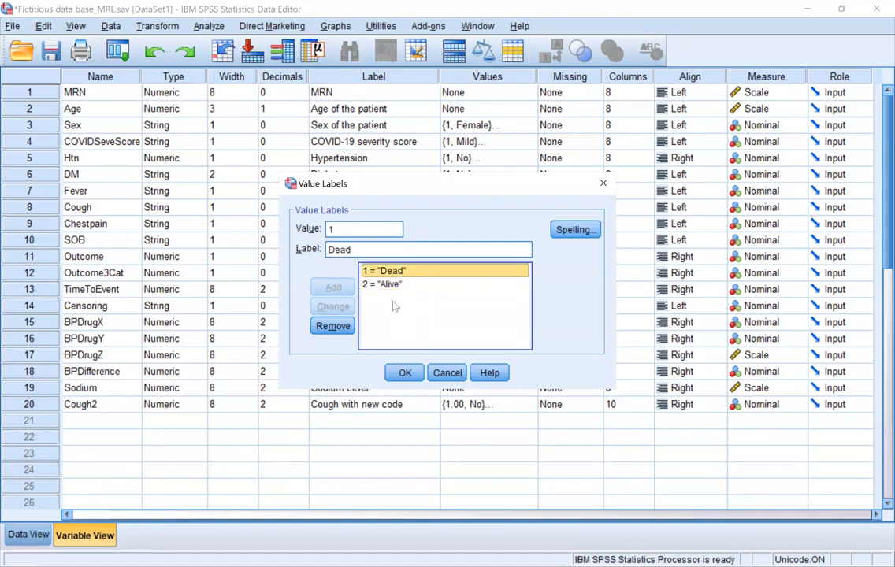
left_click(604, 183)
Set up Recode into Same Variables with the two-category Outcome variable as the variable to recode
left_click(158, 26)
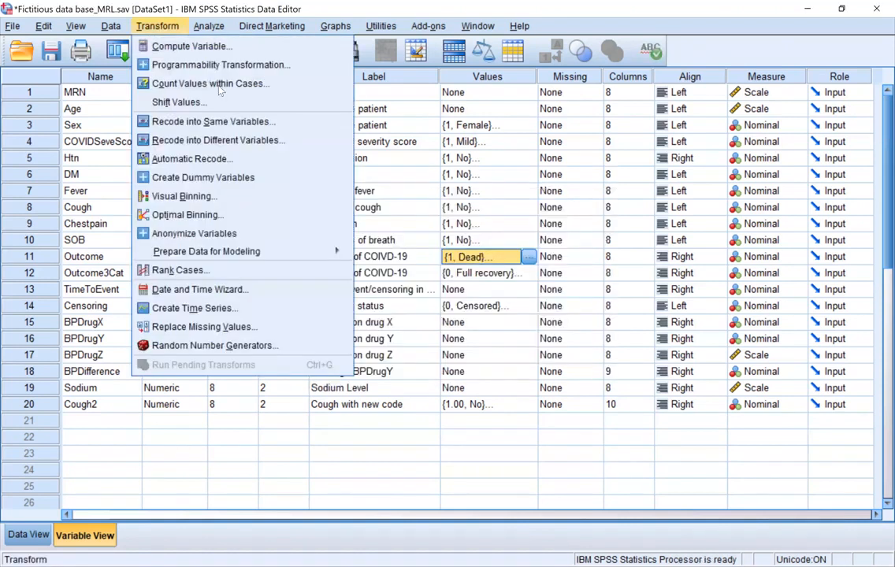
left_click(253, 126)
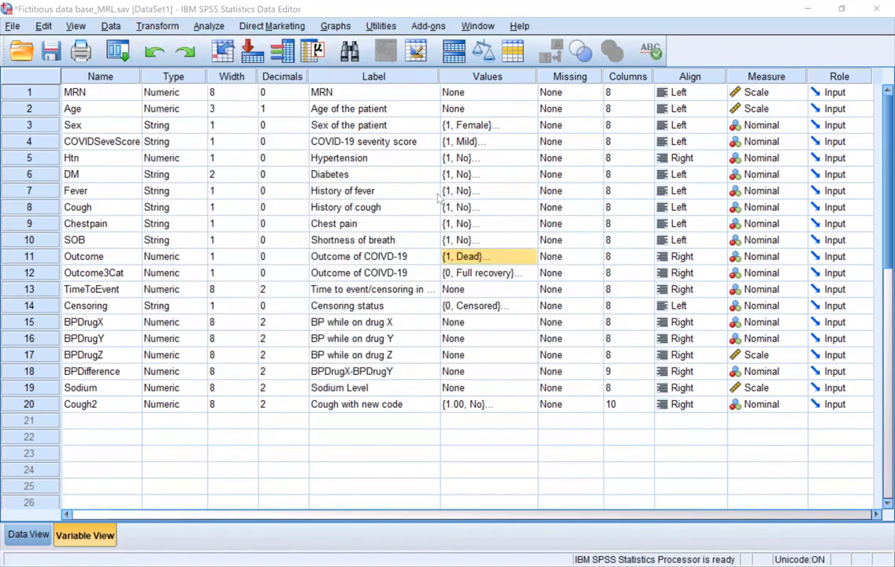
left_click(494, 152)
left_click(440, 226)
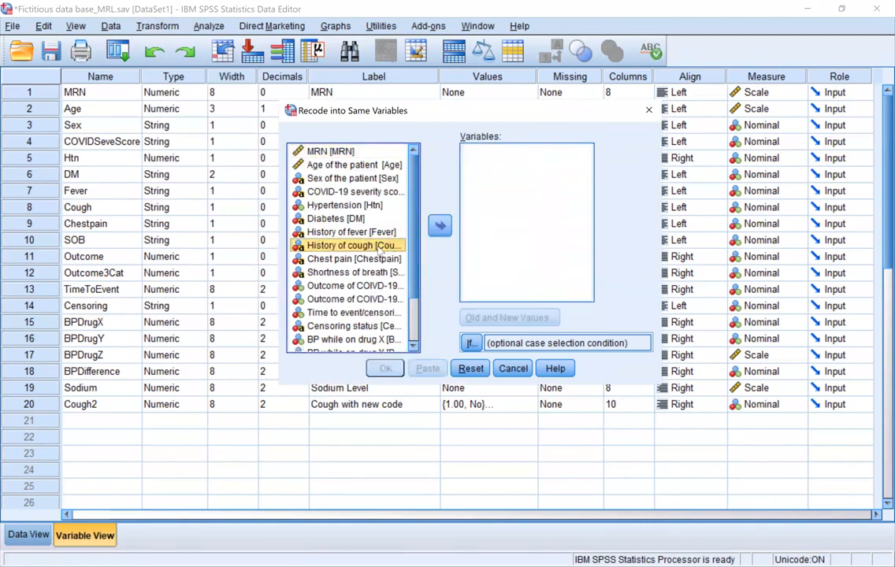
scroll(317, 229, "down", 2)
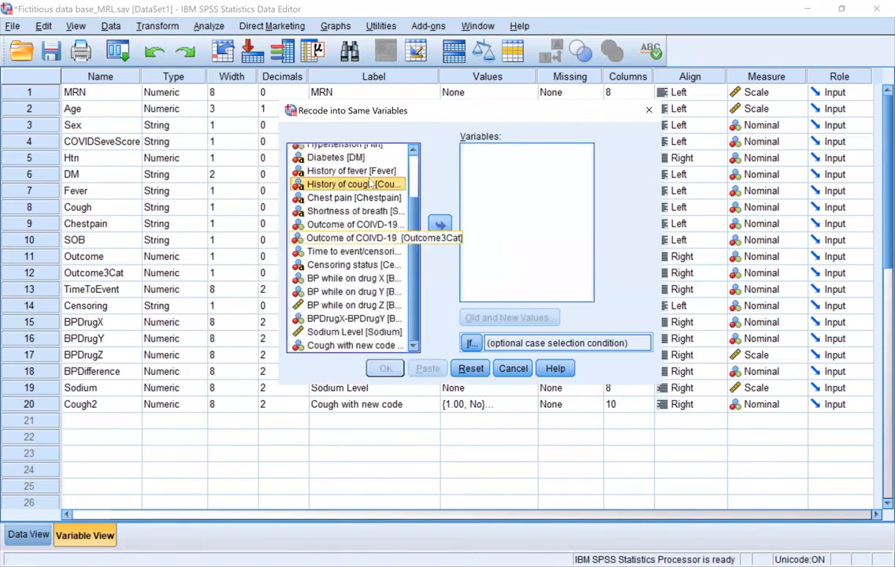
left_click(362, 225)
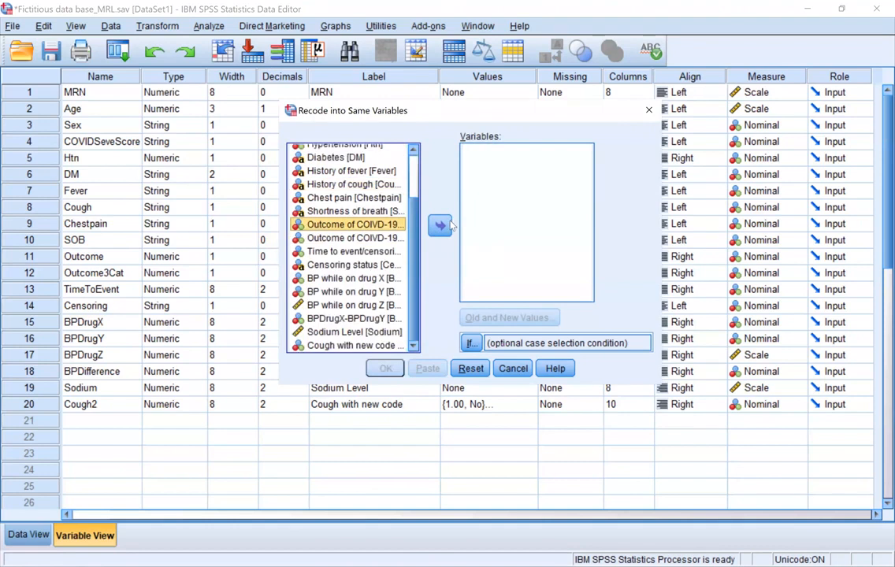
left_click(440, 226)
left_click(471, 271)
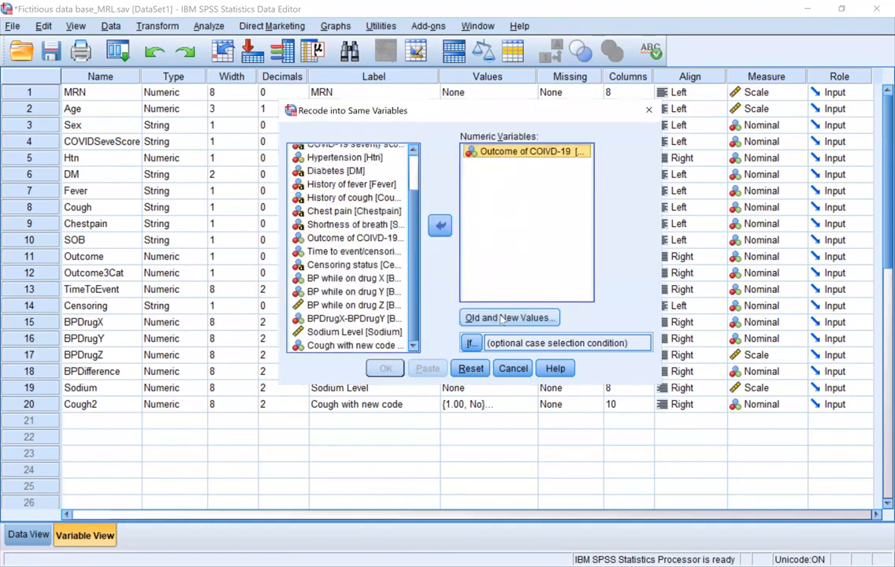
Define a recode rule that converts old value 1 of Outcome to new value 0
left_click(502, 318)
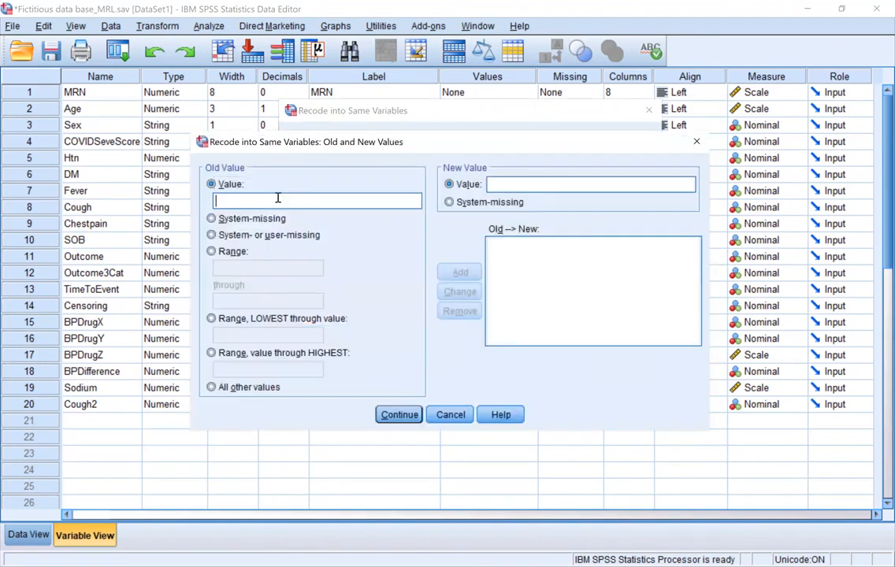
type("1")
key("Tab")
type("0")
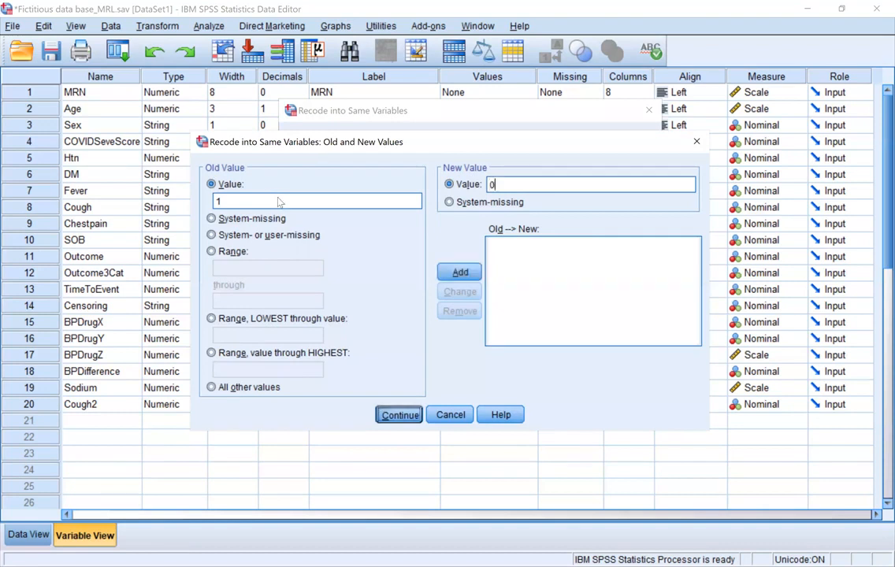
key("Return")
left_click(626, 251)
left_click(460, 272)
Add a rule recoding old value 2 of Outcome to 1, and run the recode
type("2")
key("Tab")
left_click(499, 184)
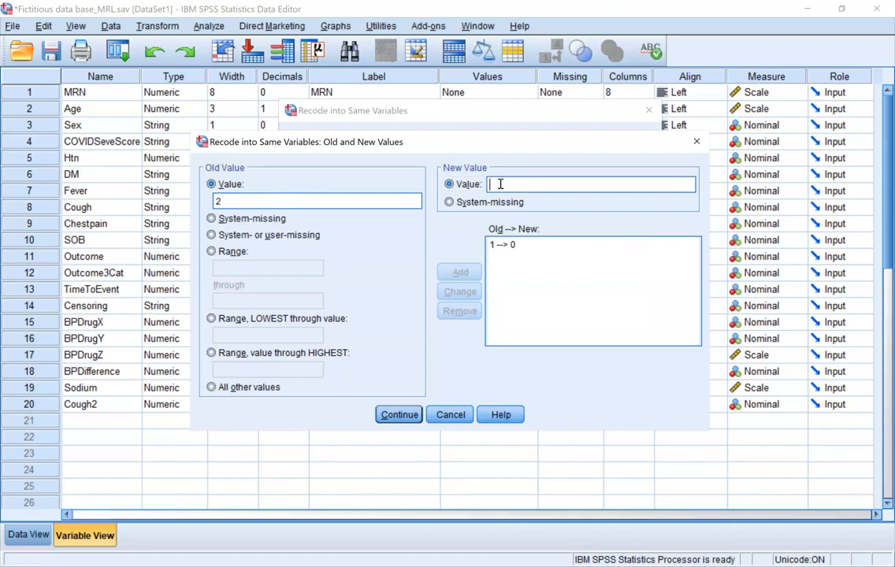
type("1")
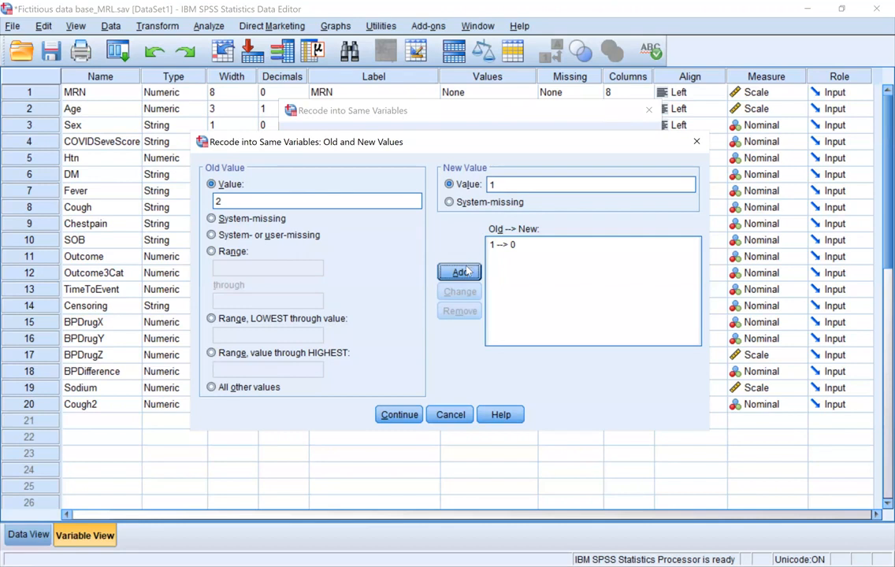
left_click(460, 272)
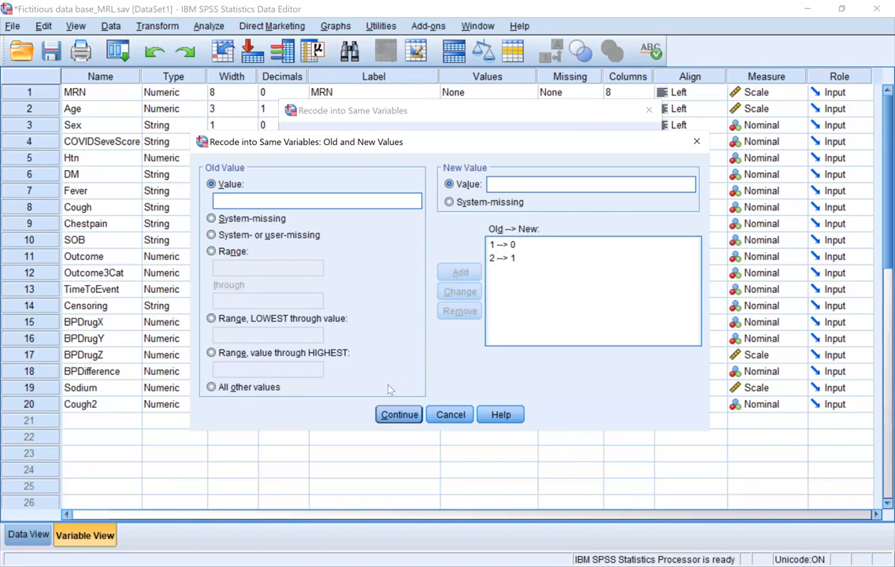
left_click(400, 415)
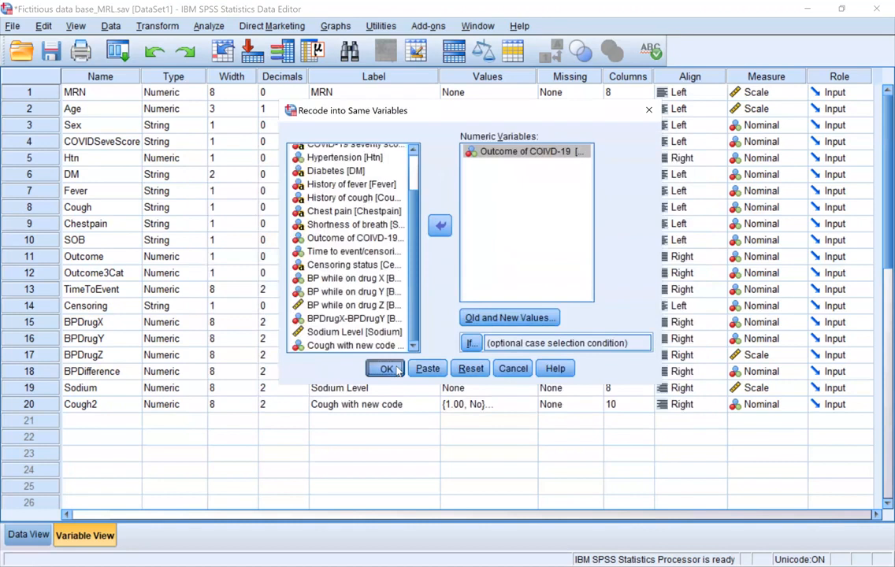
left_click(386, 369)
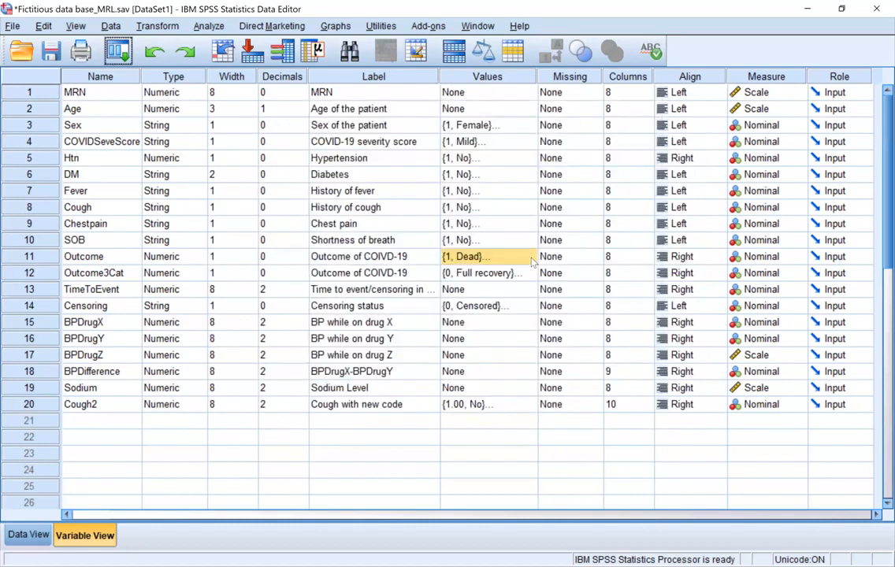
Compare the recoded Outcome column's numeric codes with its value labels in the data
left_click(605, 186)
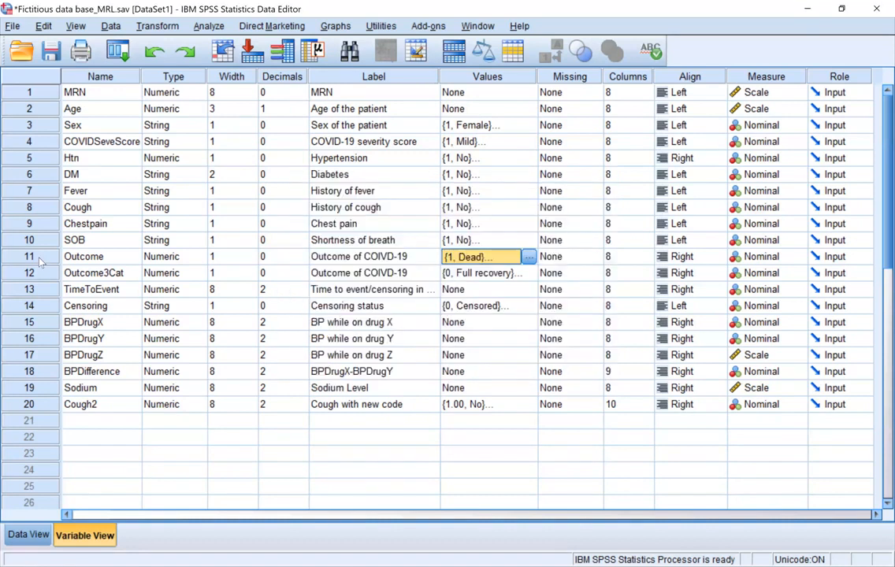
left_click(30, 257)
double_click(30, 263)
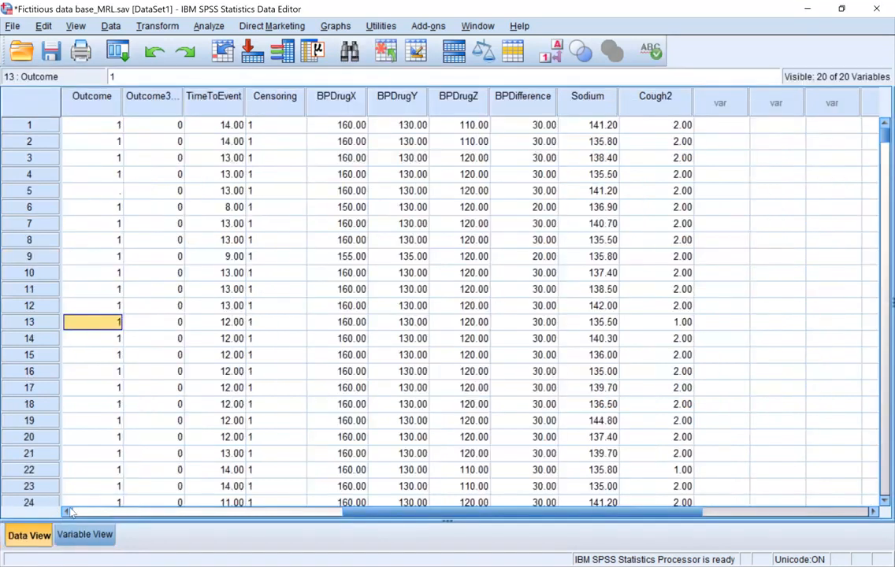
left_click(67, 512)
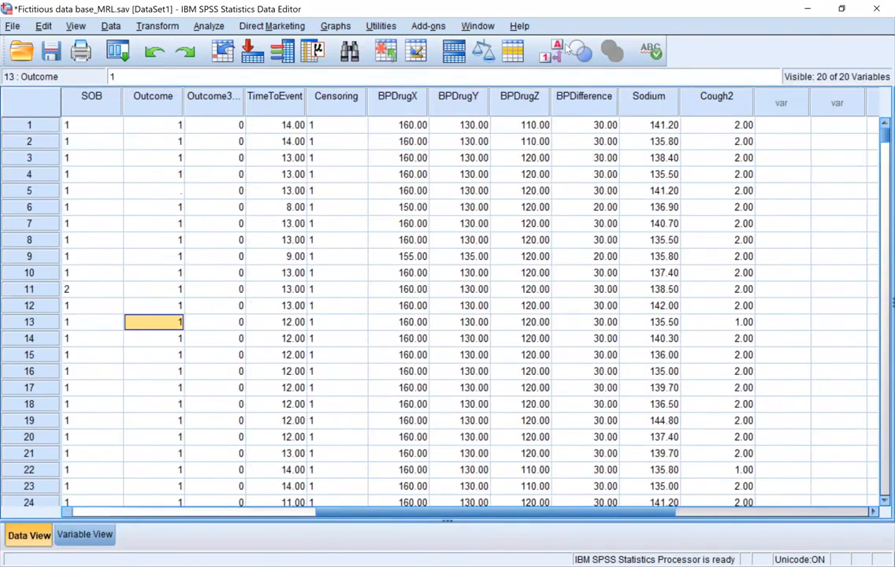
left_click(557, 52)
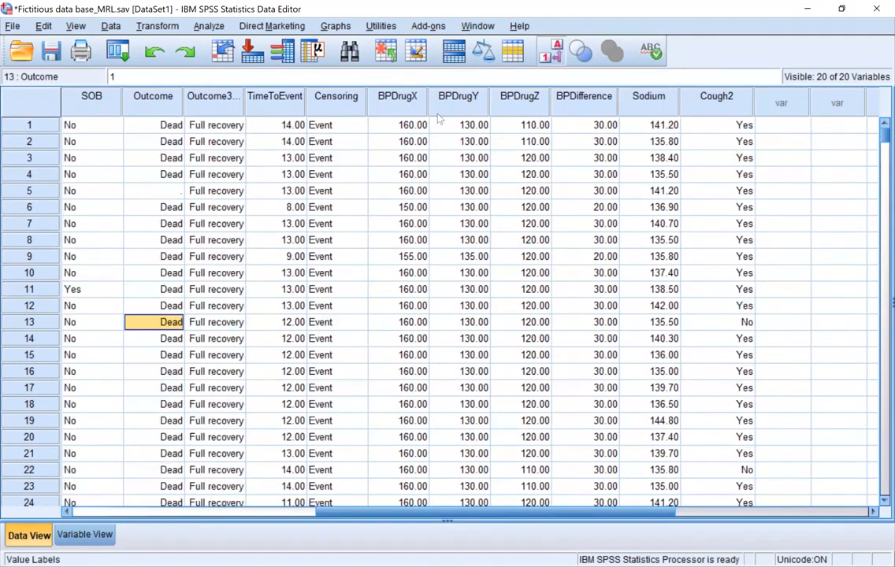
left_click(168, 130)
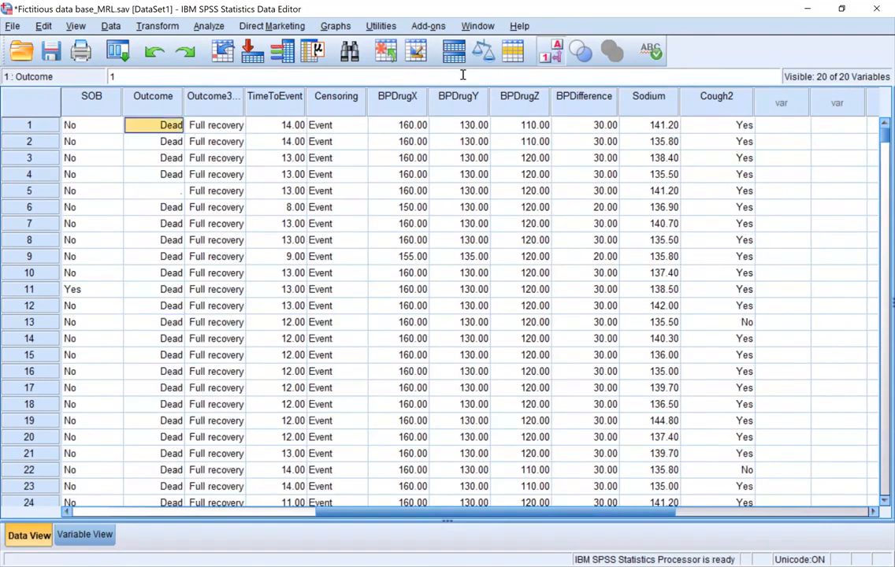
left_click(551, 62)
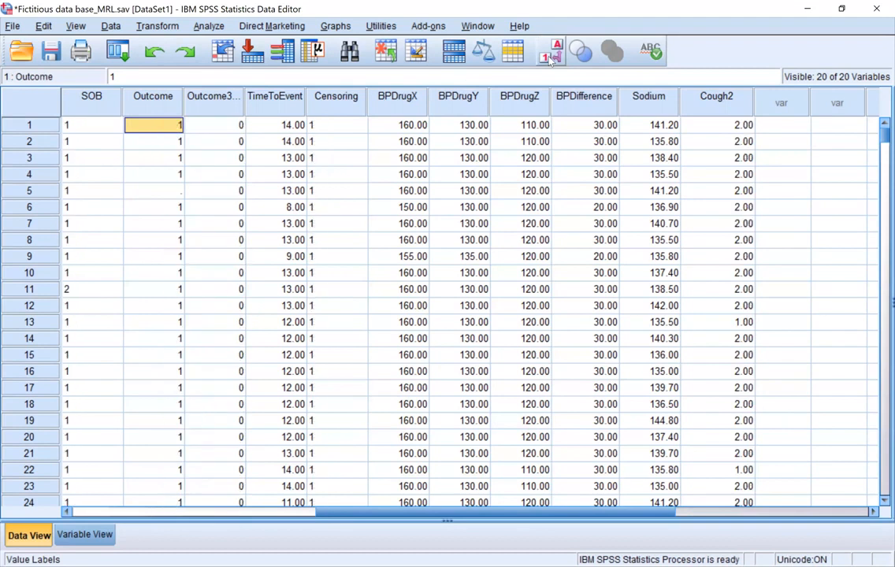
left_click(551, 56)
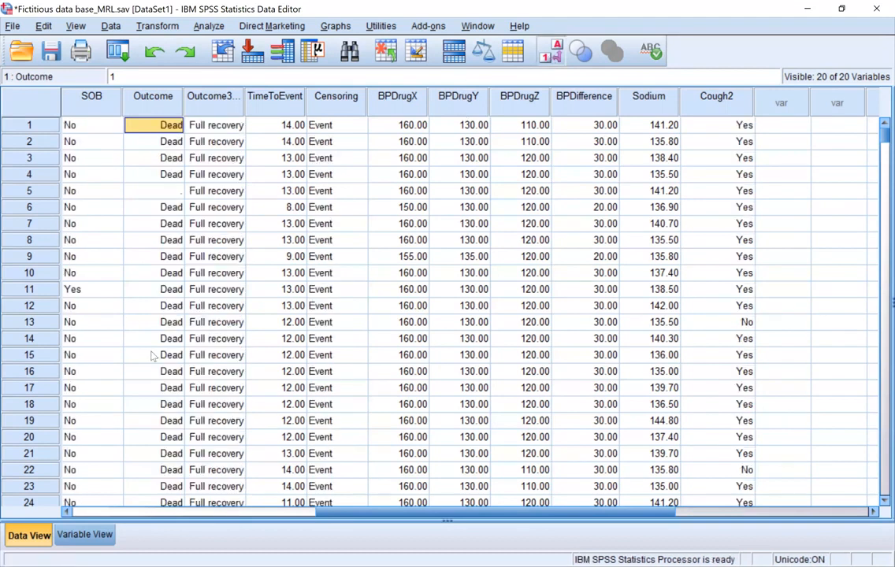
scroll(153, 356, "down", 5)
scroll(152, 356, "down", 4)
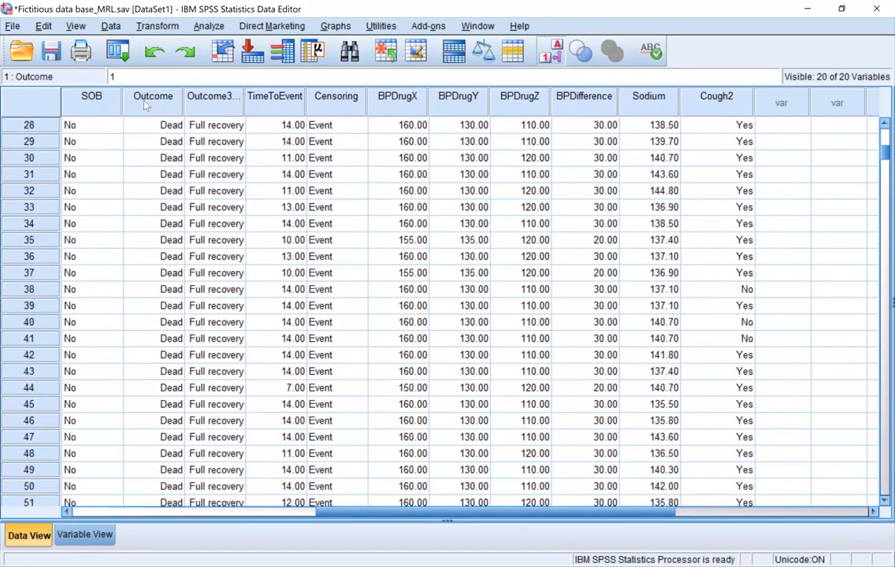
Sort the cases in ascending order by the Outcome column
right_click(142, 101)
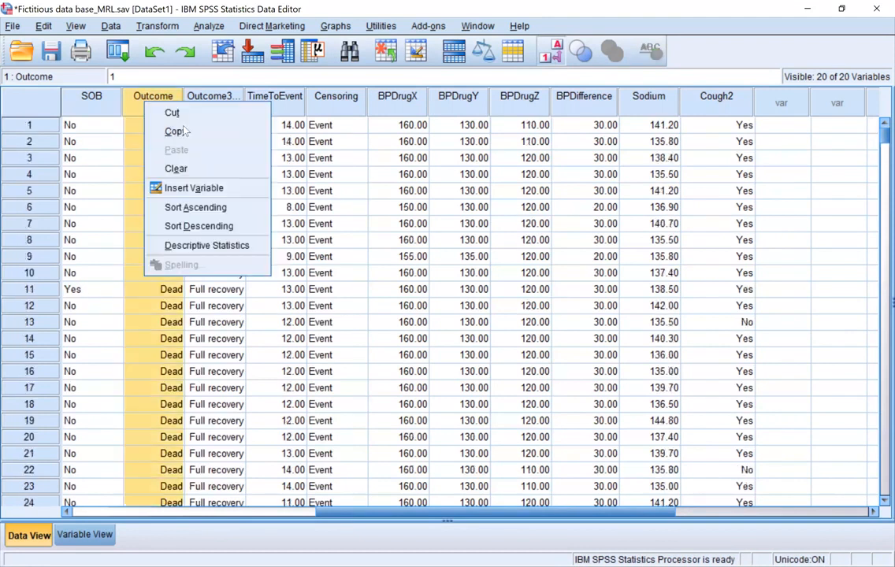
left_click(190, 204)
left_click(505, 160)
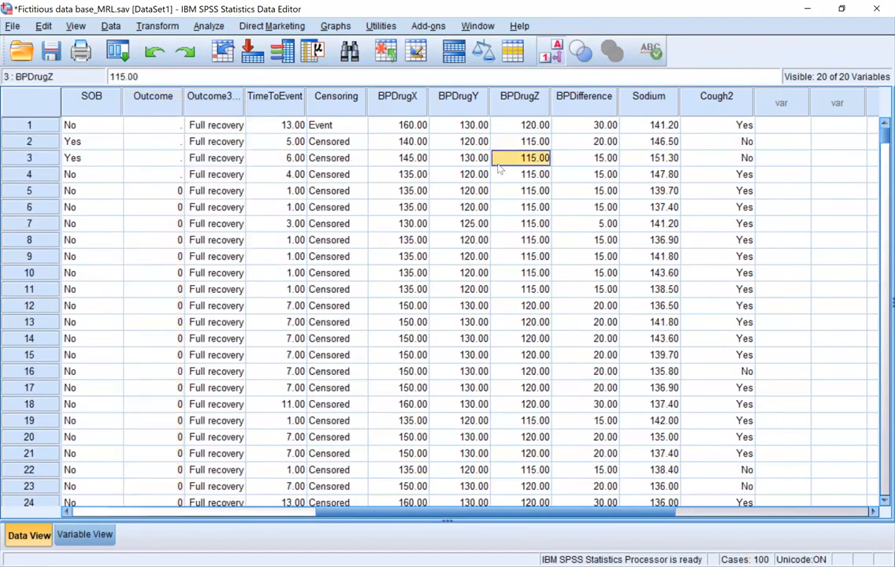
Check case 5's Outcome code with value labels on and off, and review the label definitions for Outcome
left_click(177, 193)
left_click(548, 56)
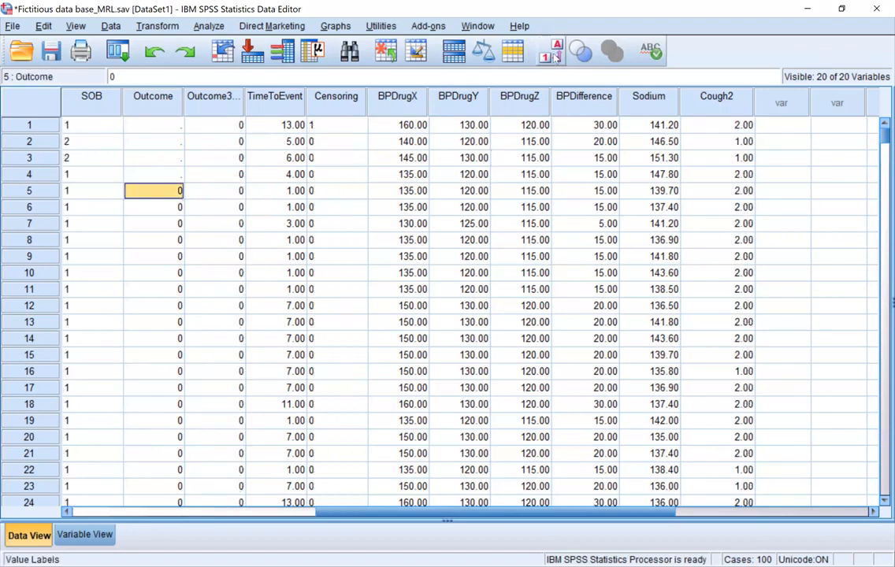
left_click(554, 57)
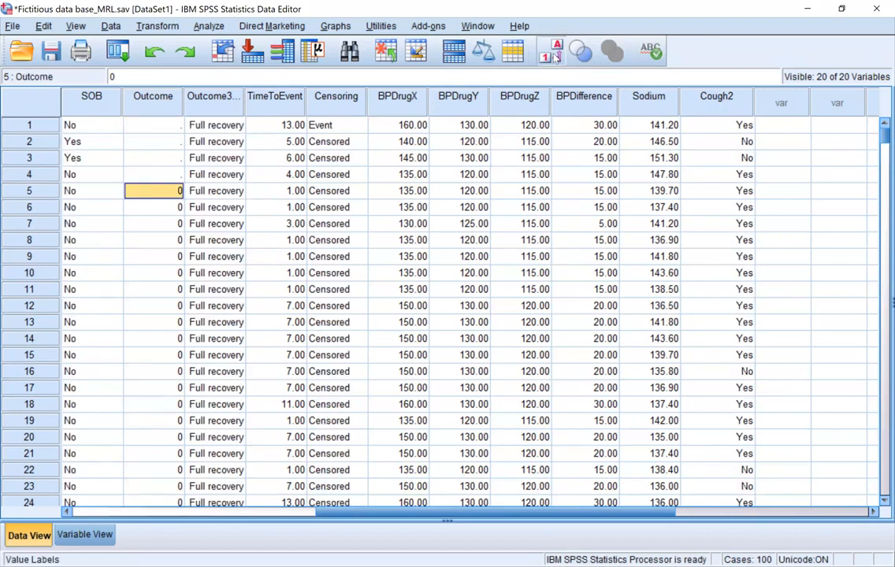
left_click(84, 535)
left_click(522, 259)
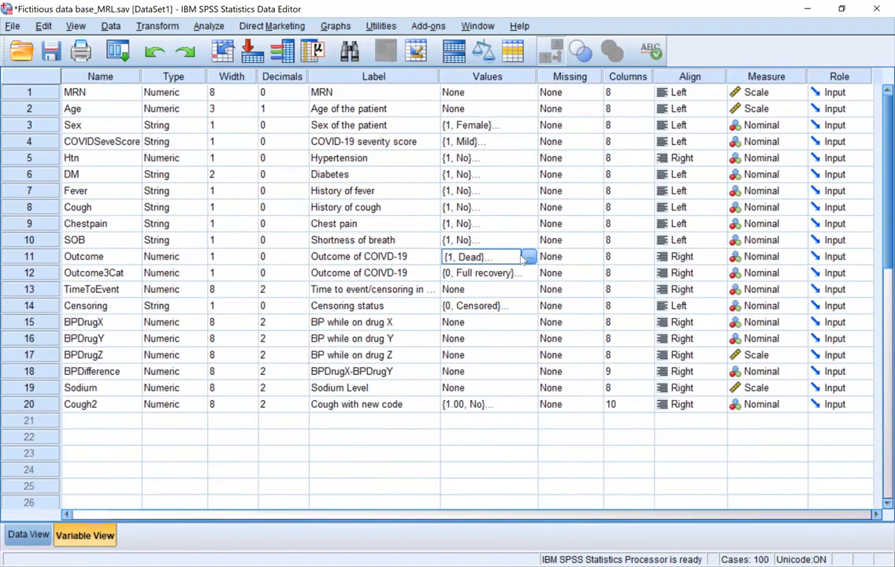
left_click(527, 260)
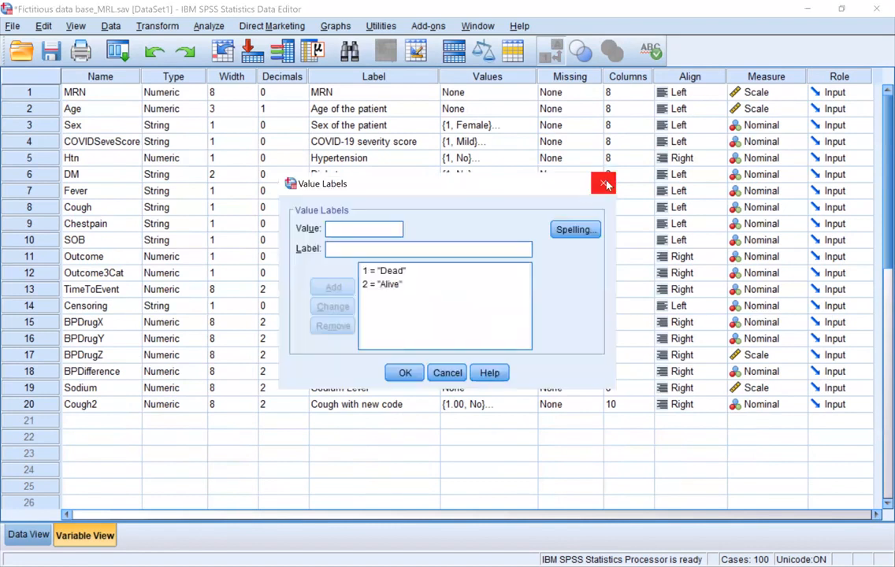
left_click(603, 183)
Find where the Outcome codes change in the sorted data and check the code of case 106
left_click(28, 535)
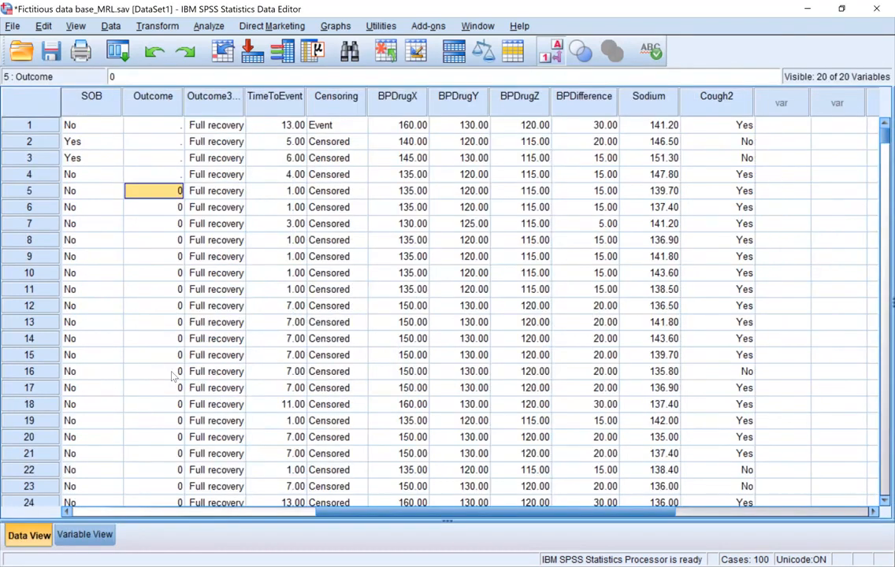
scroll(172, 375, "down", 20)
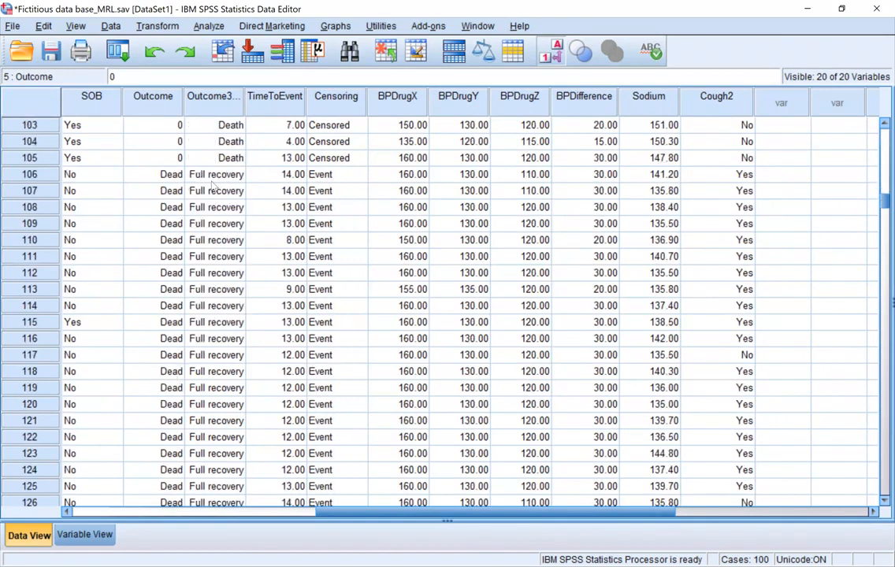
left_click(156, 172)
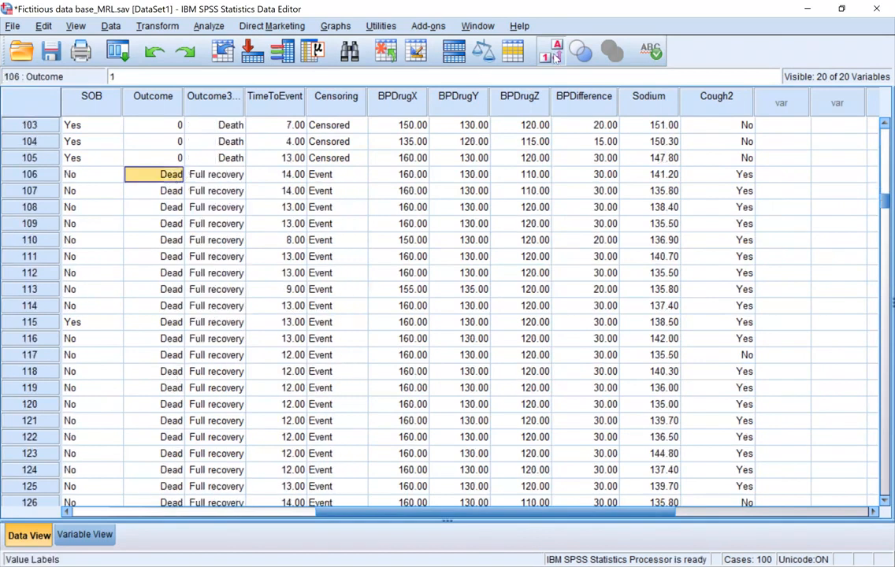
Change the code of the Dead value label for the Outcome variable to 0
left_click(556, 57)
left_click(556, 57)
left_click(86, 535)
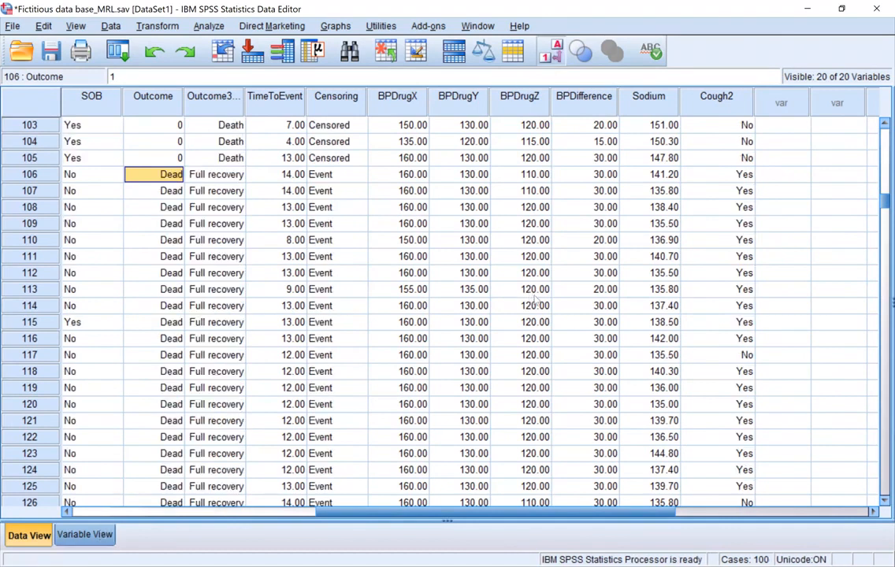
left_click(533, 258)
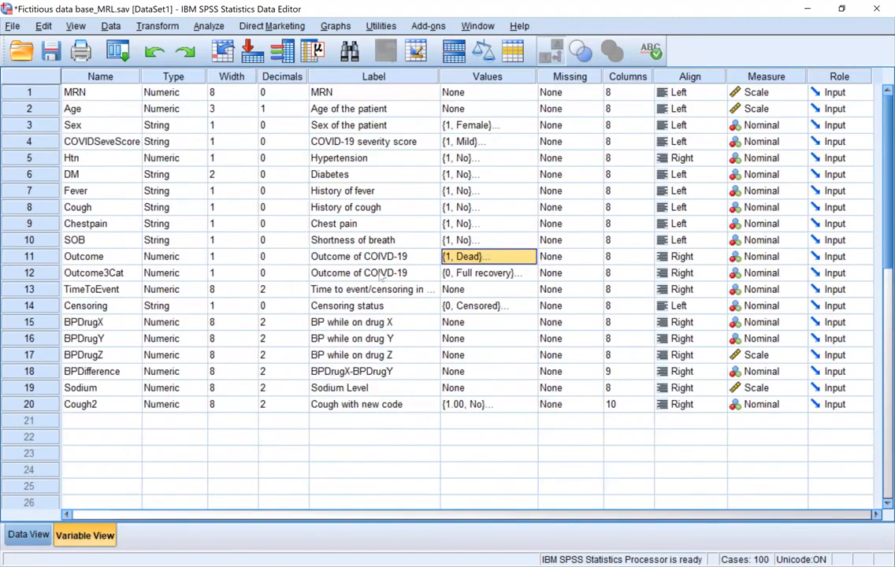
left_click(334, 227)
key("BackSpace")
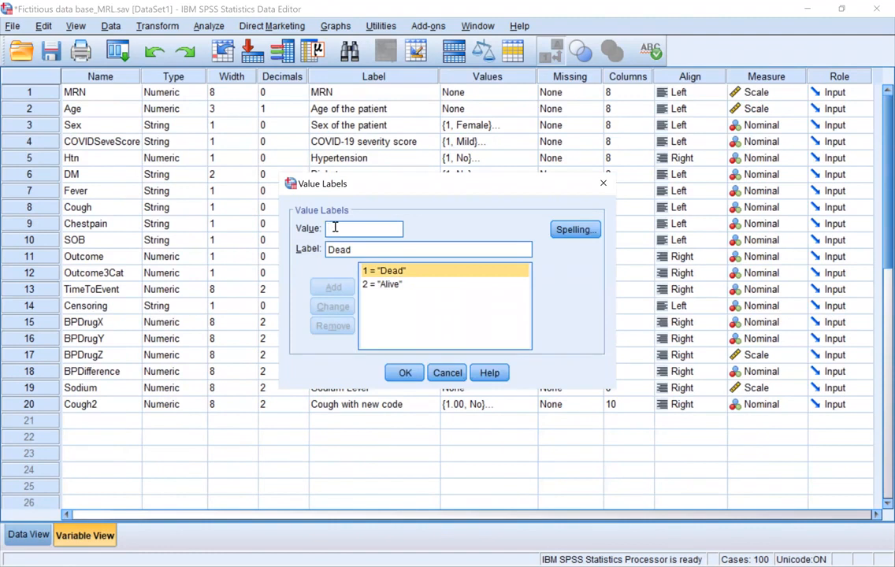
type("0")
left_click(332, 306)
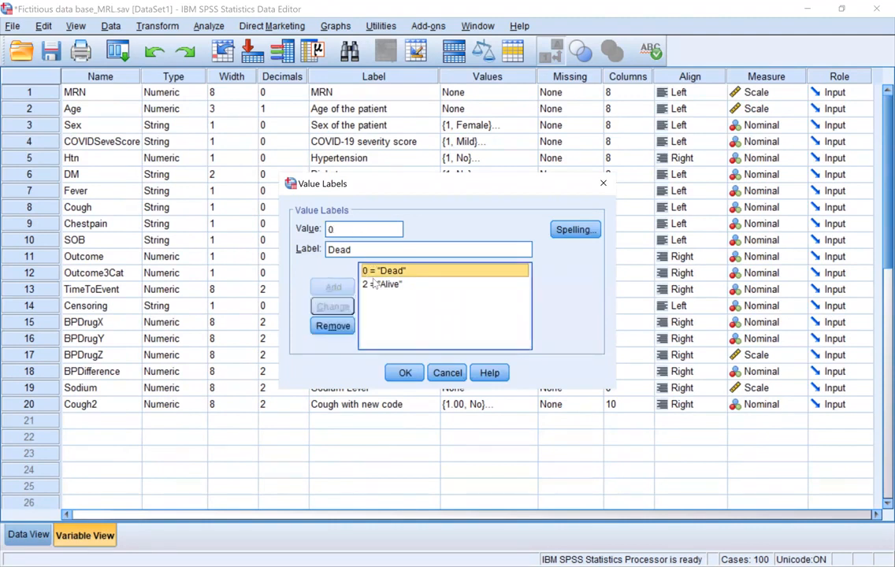
Change the code of Outcome's Alive value label to 1 and apply the updated label definitions
left_click(367, 284)
double_click(339, 230)
type("1")
left_click(332, 306)
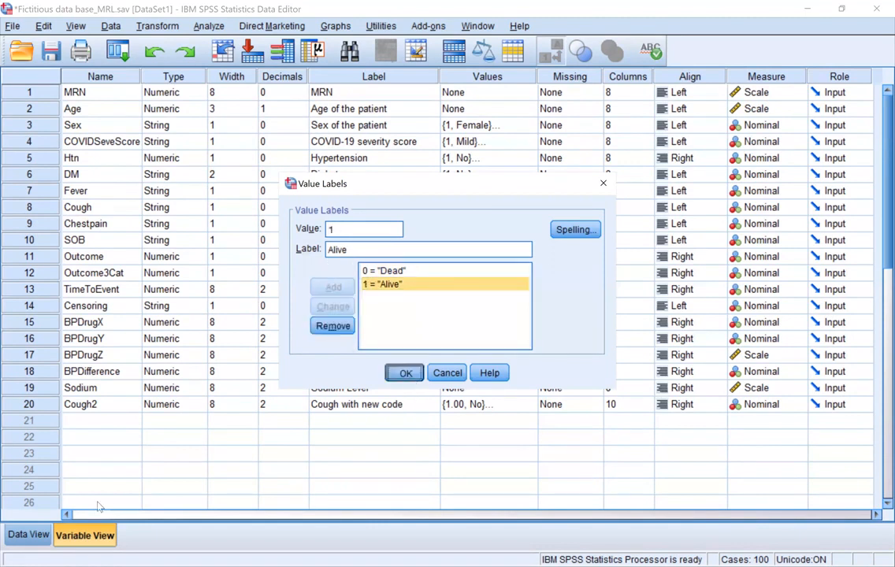
key("Return")
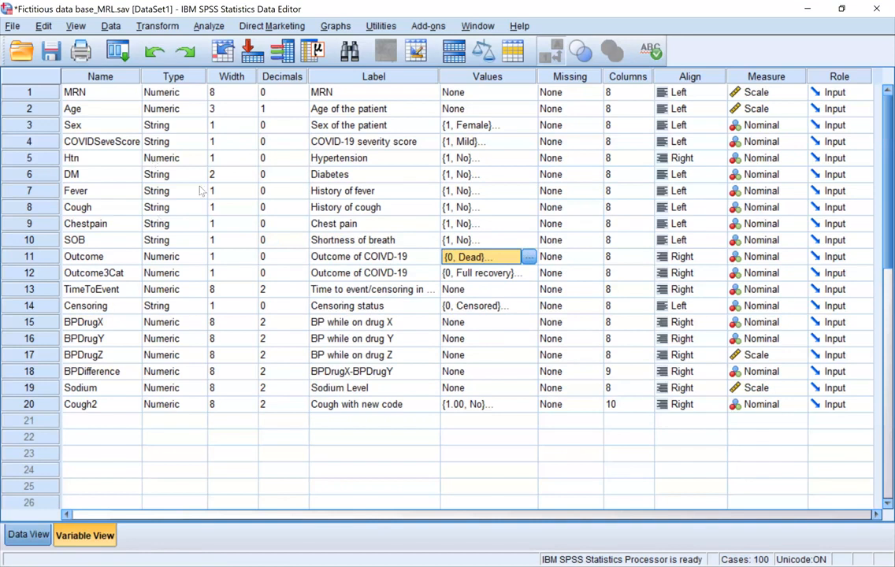
Check the Outcome codes of cases 103 and 106 in the data with value labels on and off
key("ctrl+t")
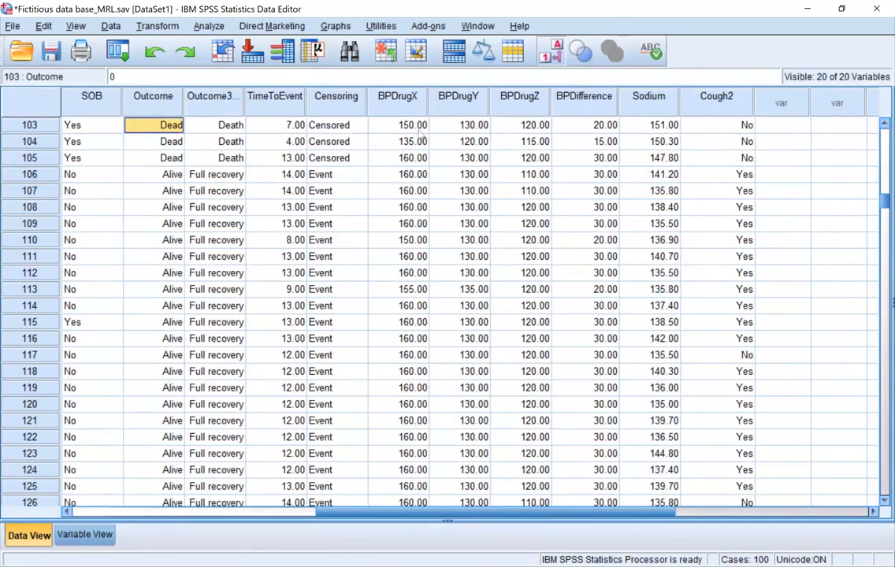
left_click(557, 54)
left_click(556, 54)
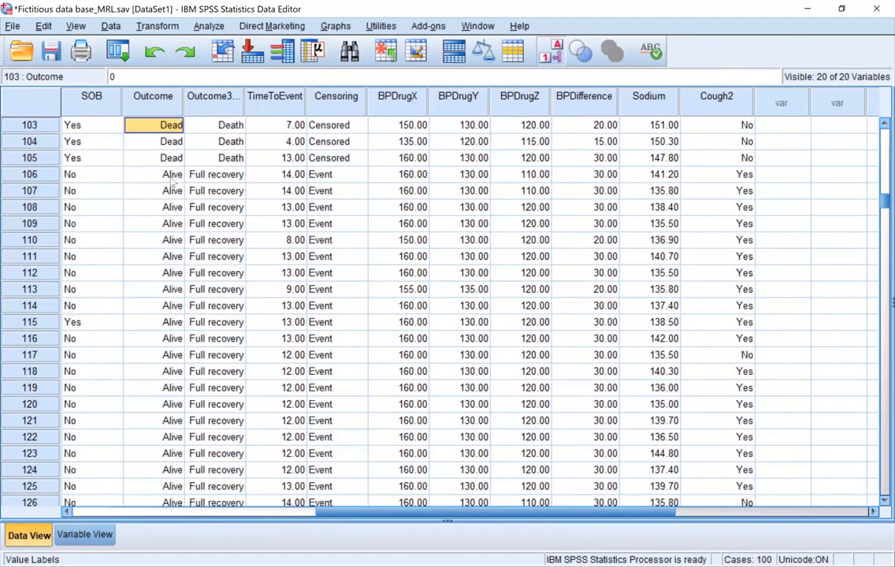
key("Down")
key("Down")
key("Down")
left_click(556, 54)
left_click(556, 54)
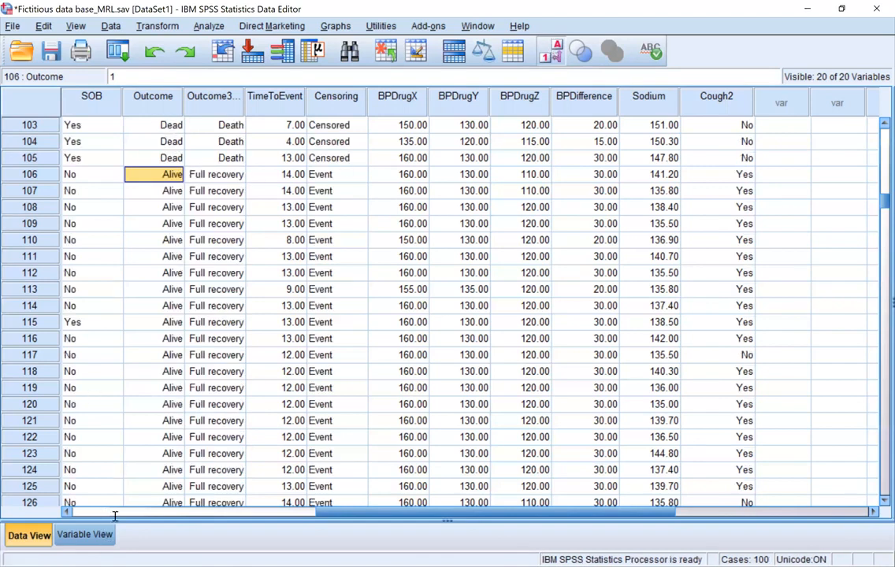
Review the value label definitions of the Outcome variable
key("ctrl+t")
left_click(528, 256)
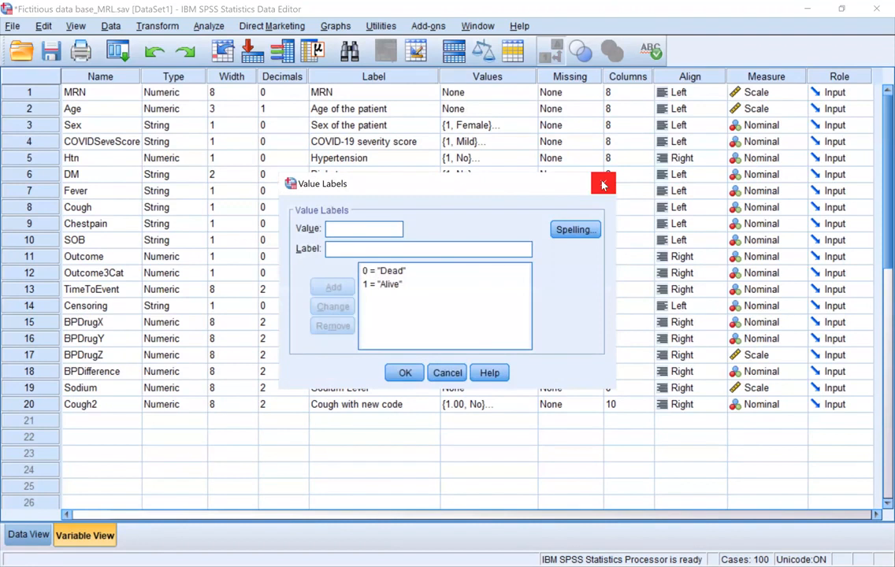
left_click(604, 184)
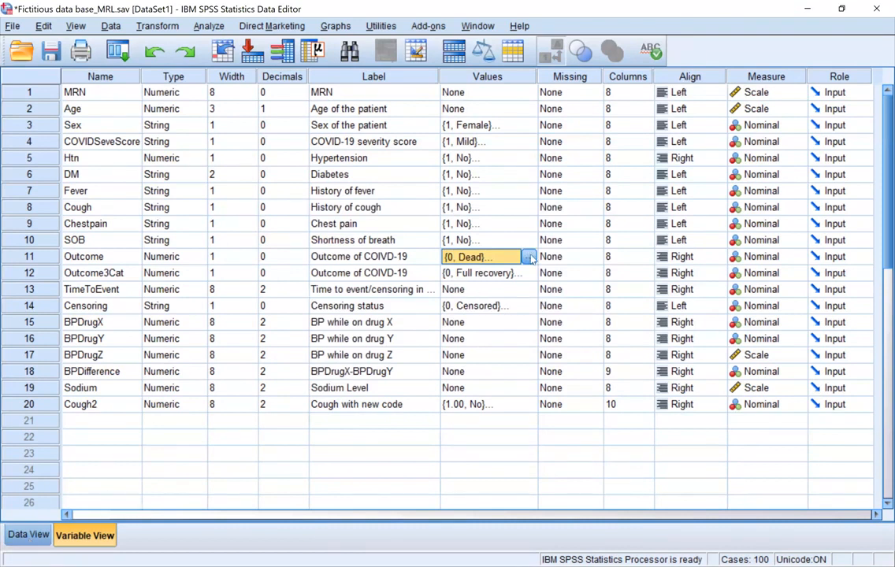
left_click(529, 258)
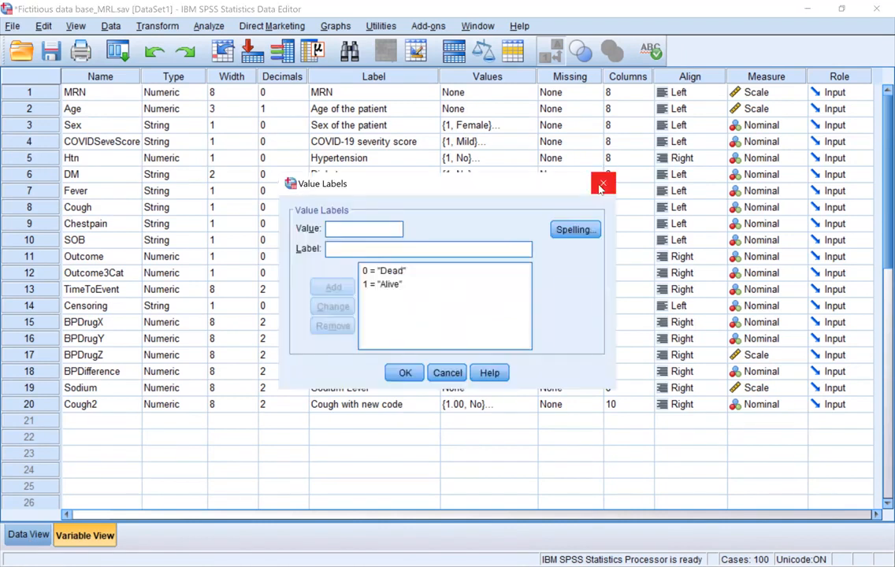
left_click(602, 185)
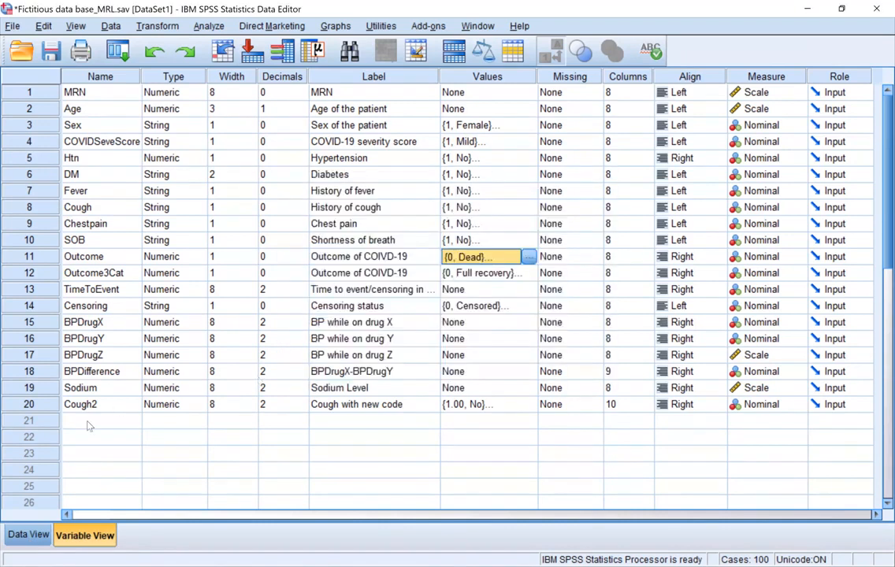
left_click(107, 427)
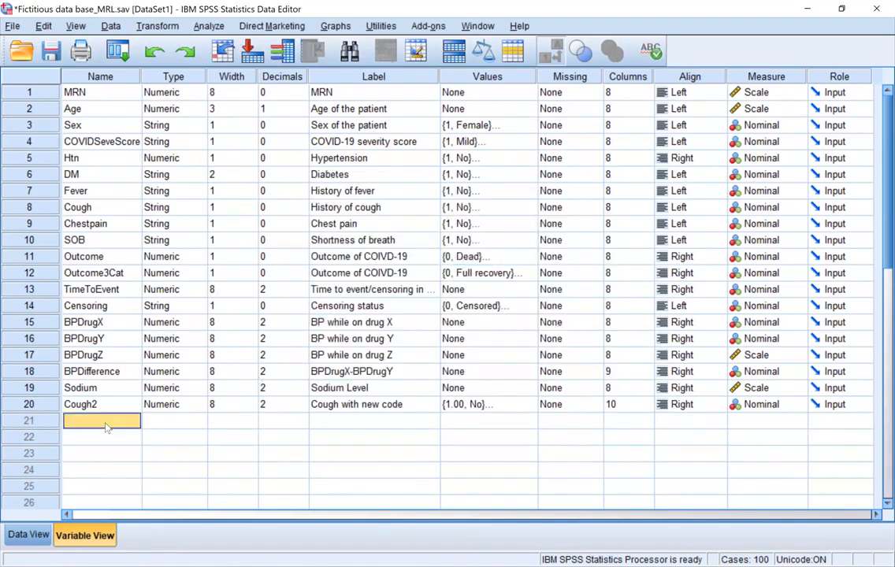
left_click(47, 406)
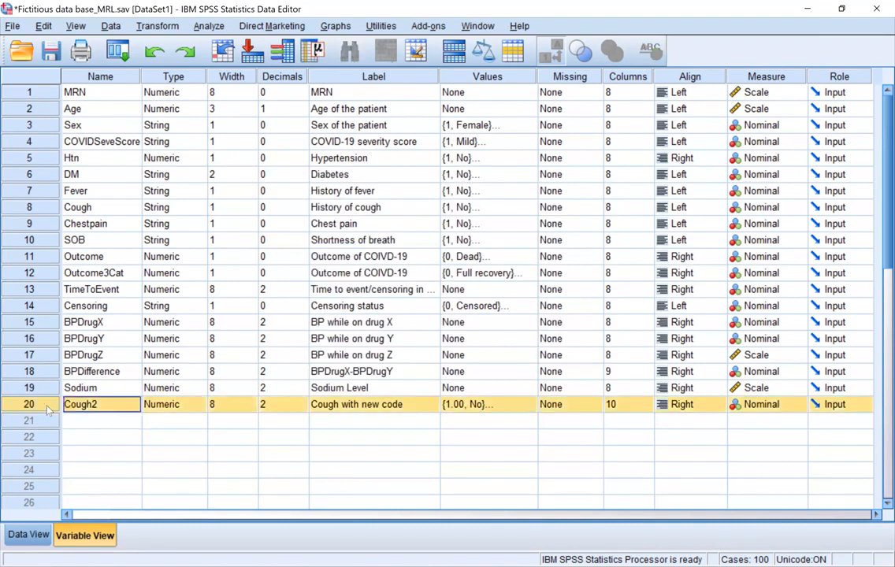
left_click(152, 26)
left_click(217, 140)
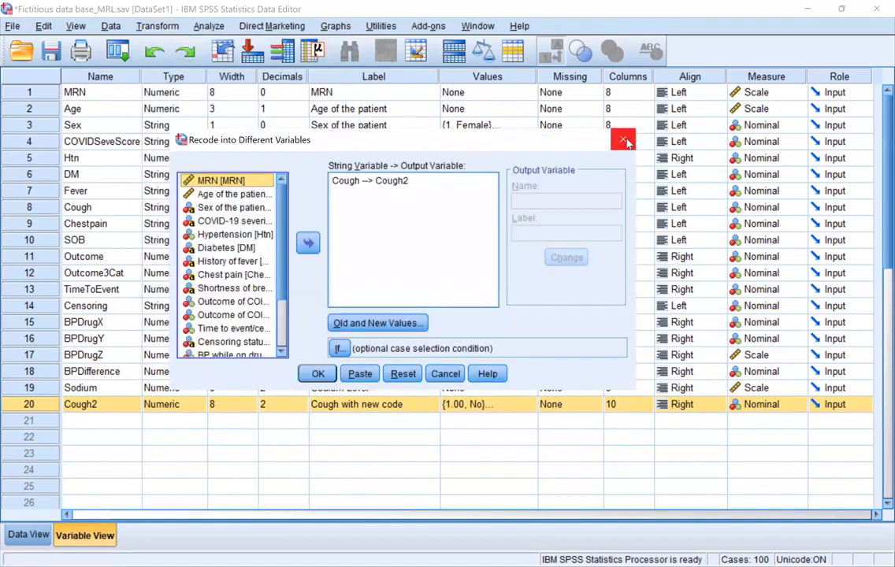
left_click(623, 140)
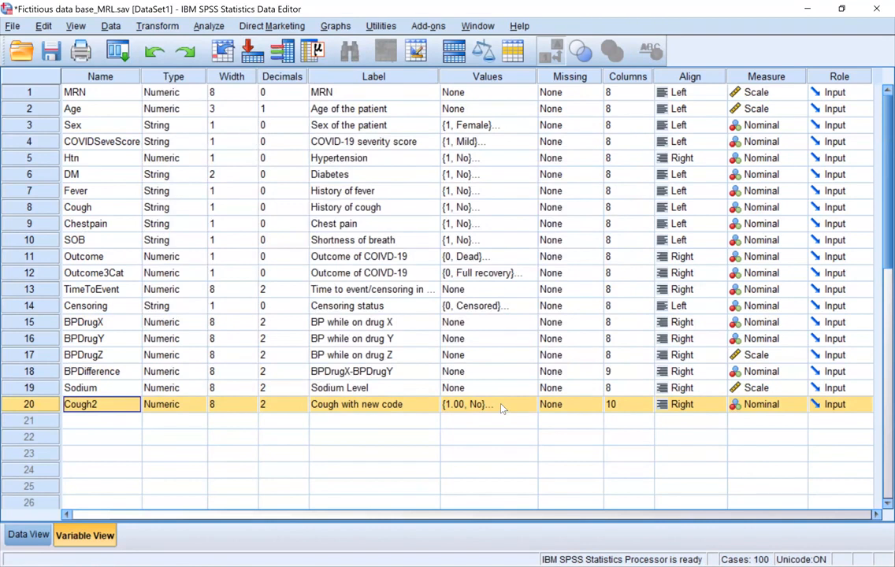
Delete the Cough2 variable from the dataset
double_click(29, 406)
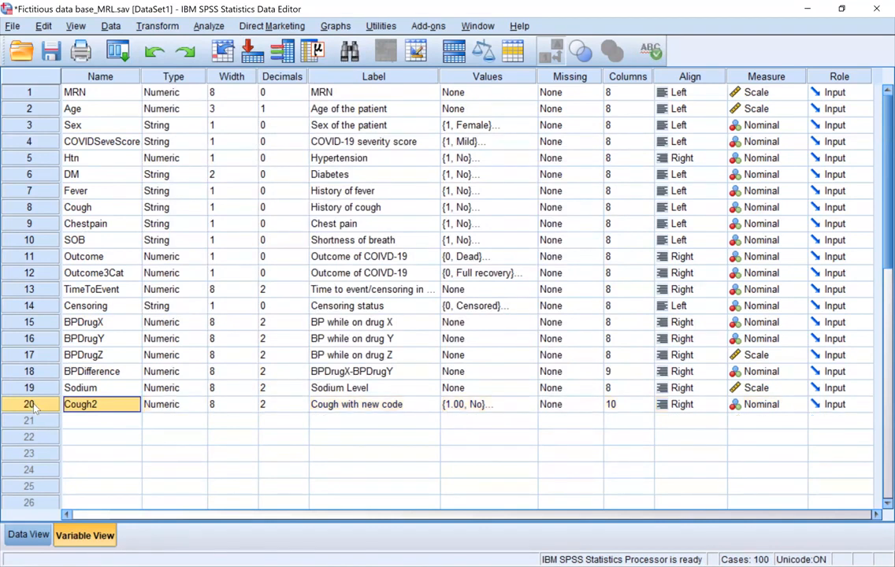
left_click(73, 436)
left_click(41, 407)
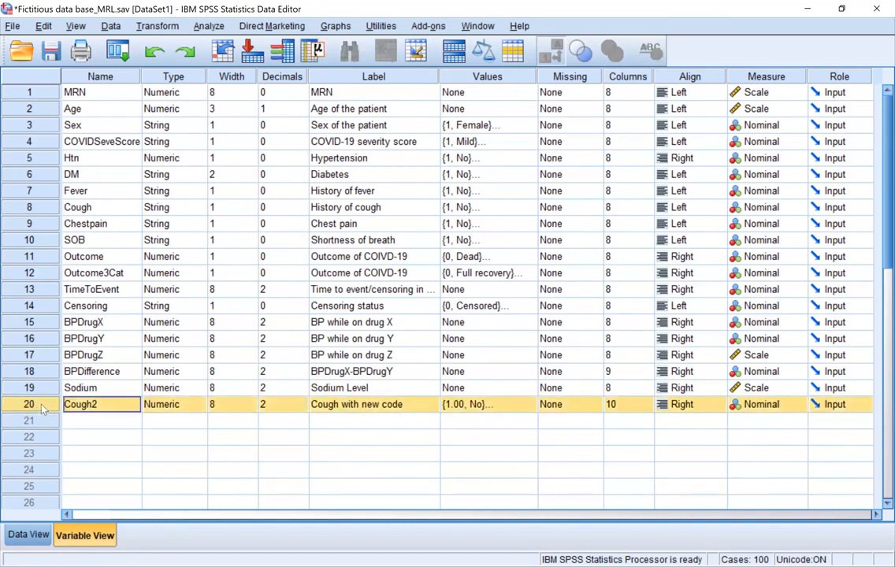
key("Delete")
left_click(212, 438)
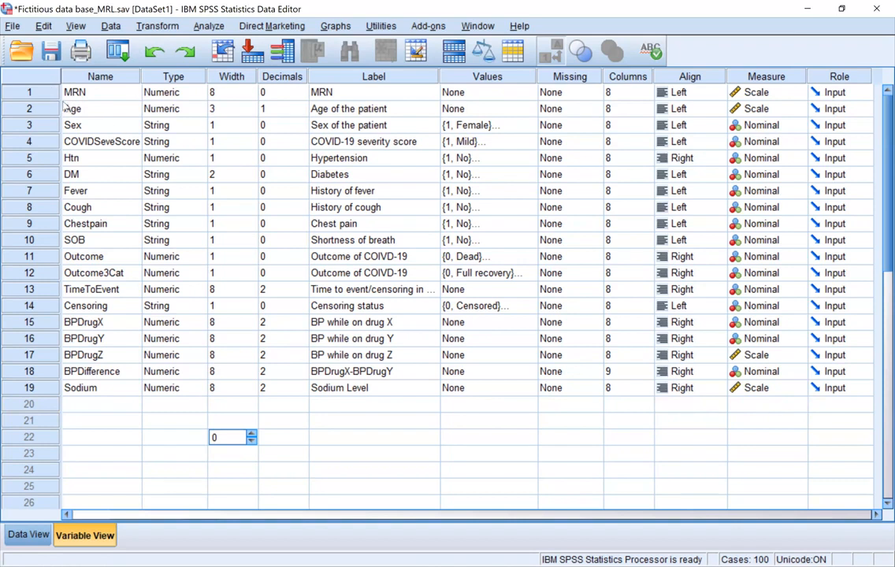
Set up Recode into Different Variables with Age as the input variable instead of Cough, clearing the old and new values
left_click(47, 107)
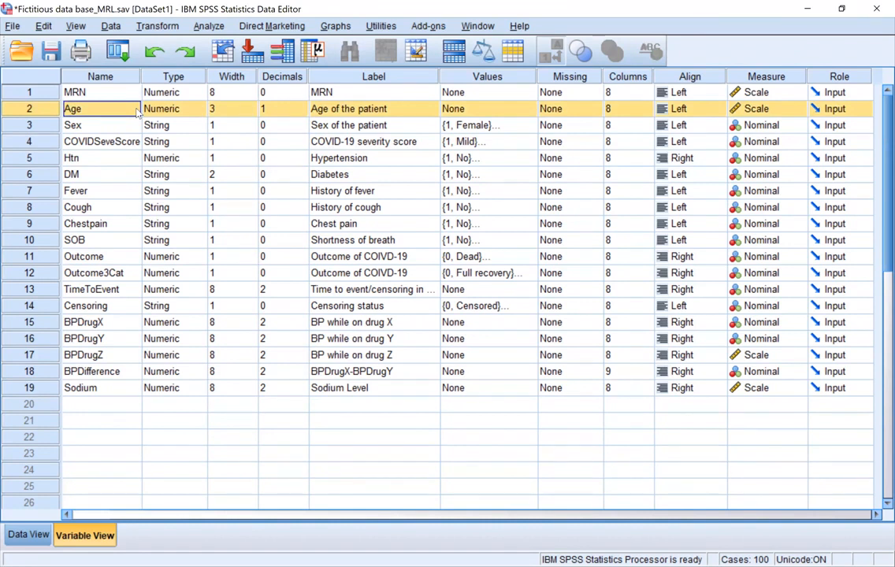
left_click(154, 28)
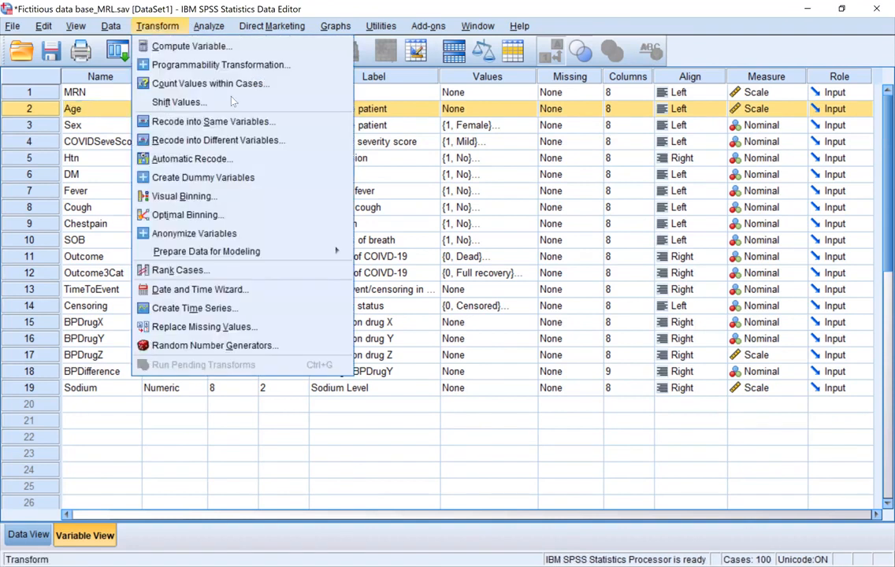
left_click(243, 142)
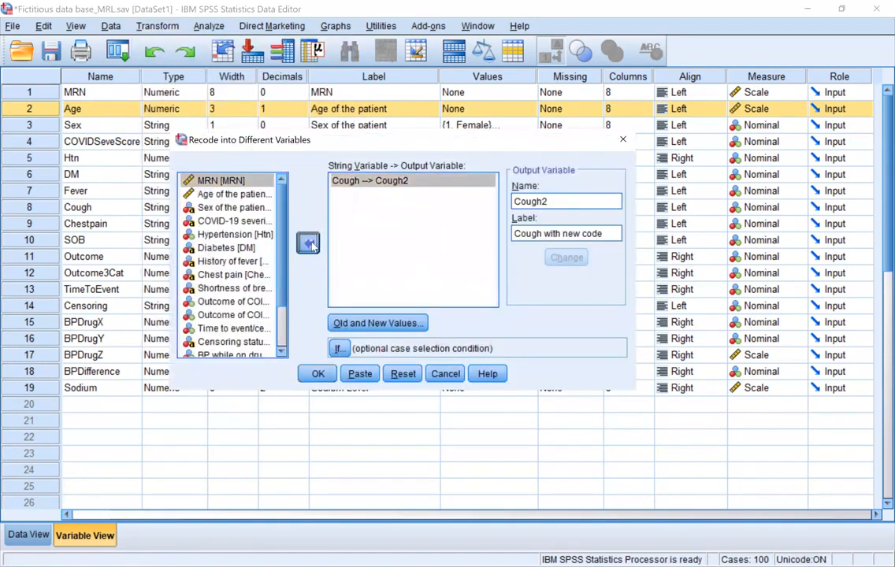
left_click(213, 194)
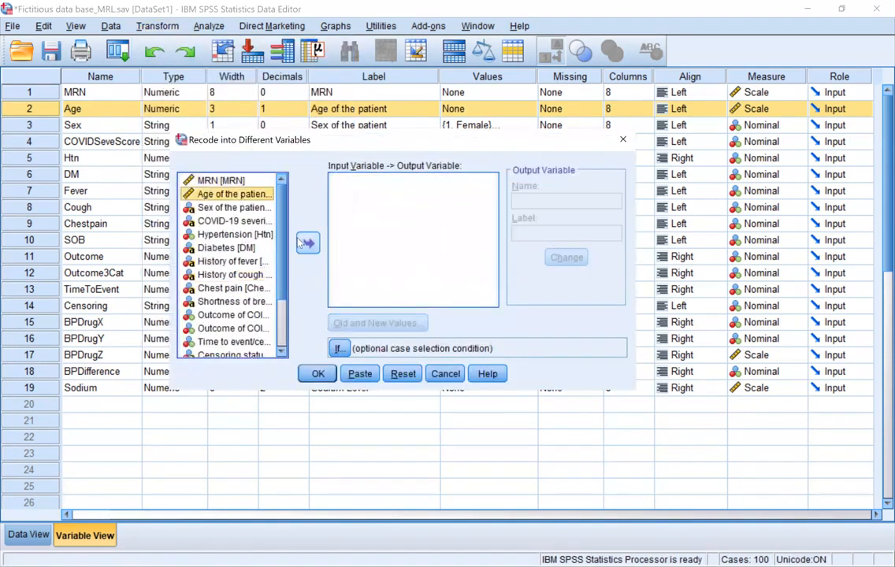
left_click(307, 244)
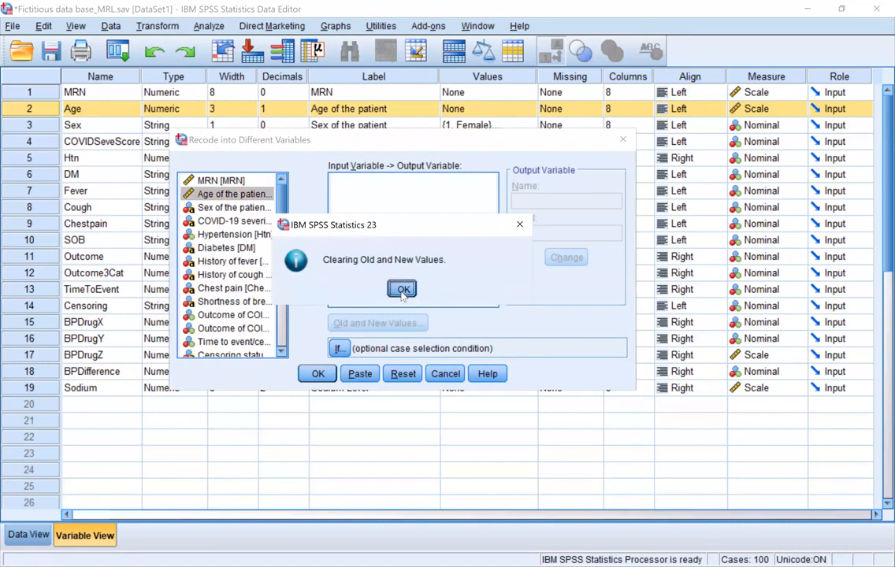
left_click(400, 288)
Enter Age-Cat as the output variable's name and "Age 10 years category" as its label, and try to apply them
left_click(535, 203)
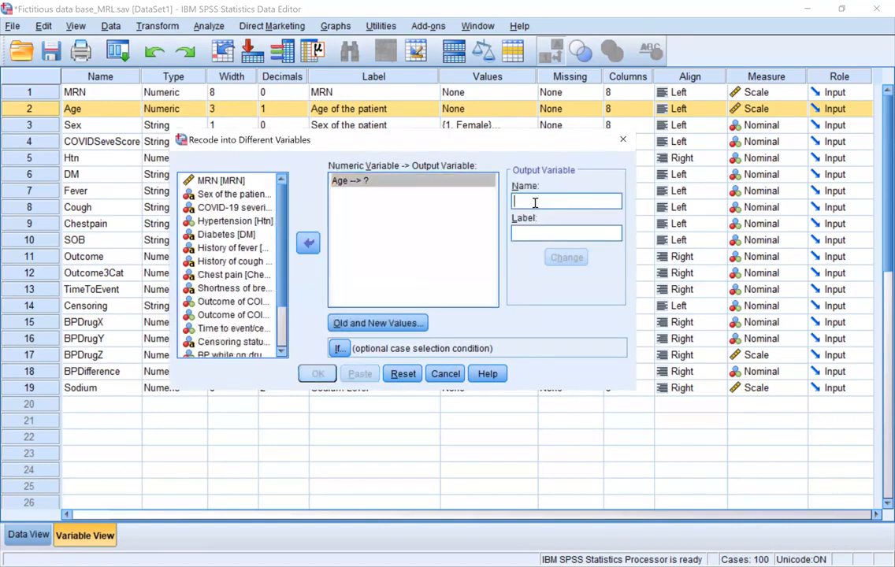
type("Age")
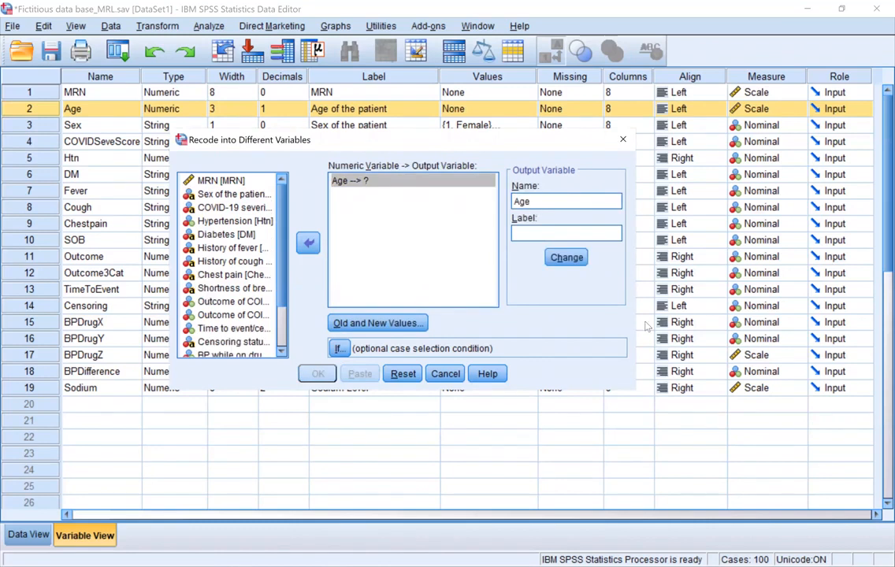
type("-Cat")
key("Tab")
type("Age 10 years categ")
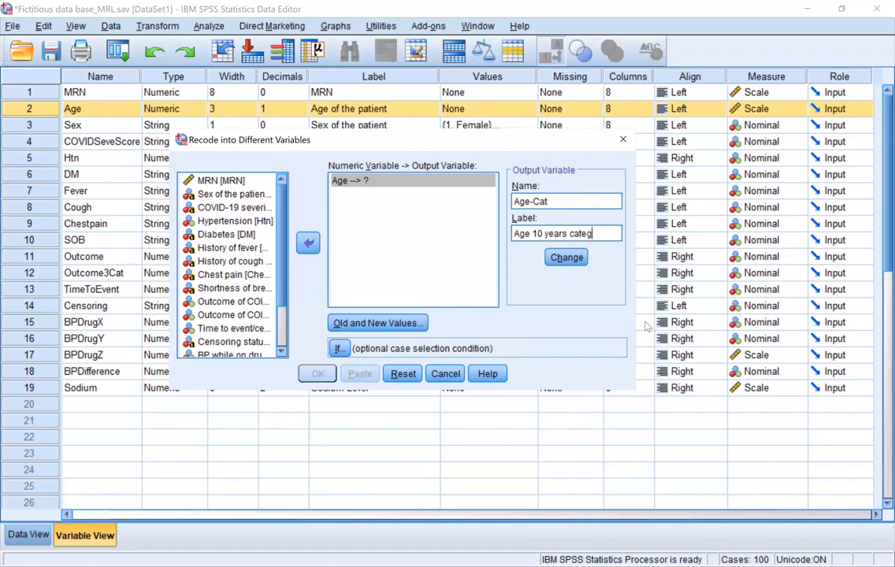
type("ory")
left_click(571, 260)
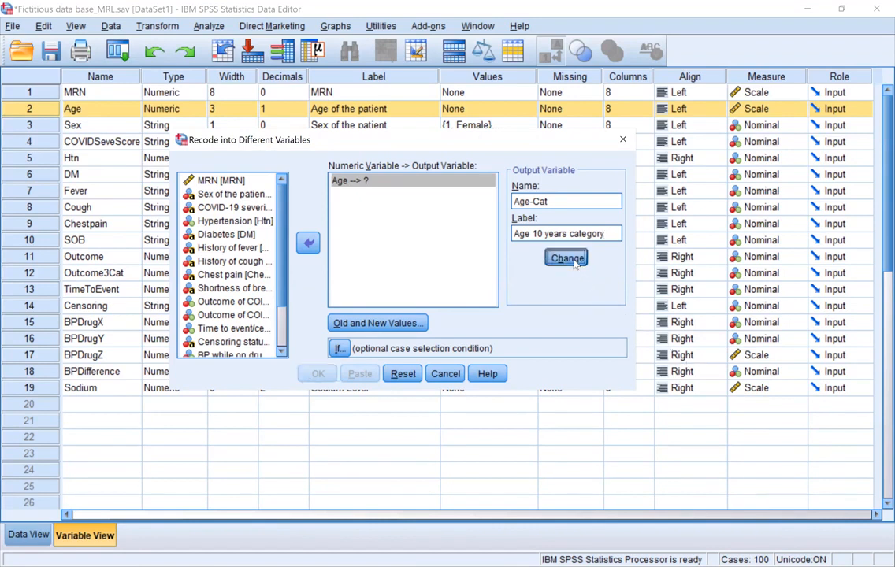
key("Return")
Correct the output variable's name to Age_Cat
left_click(551, 201)
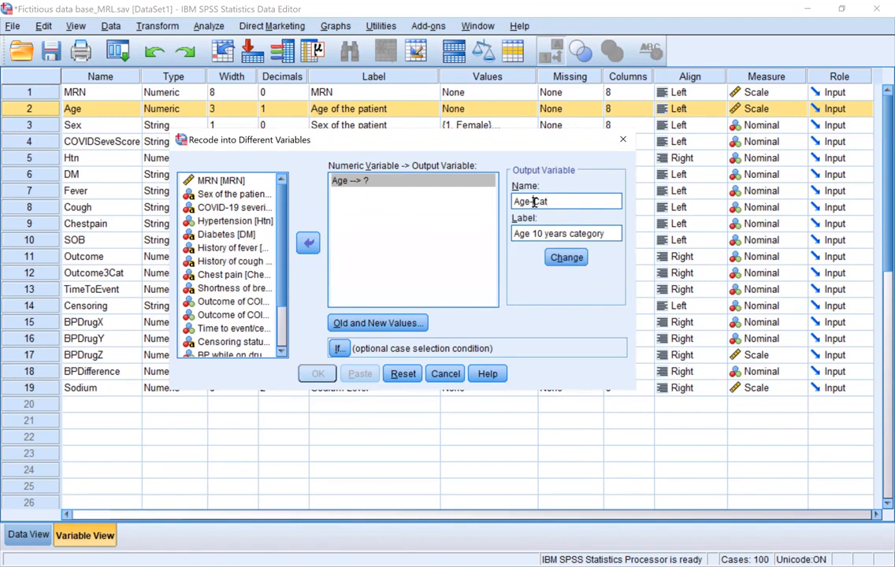
left_click(535, 201)
key("BackSpace")
type("_")
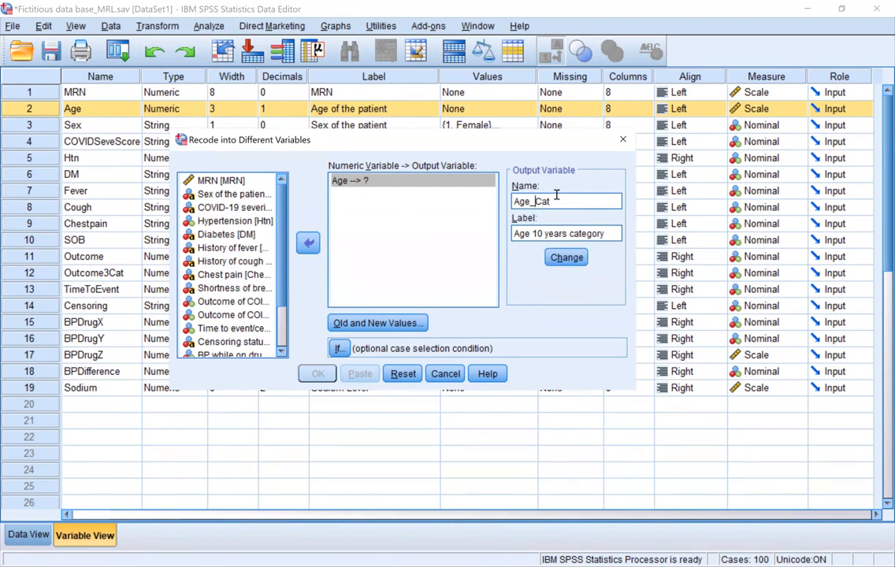
Define the first recode rule for Age, mapping the range from the lowest value through 29 to 1
left_click(411, 325)
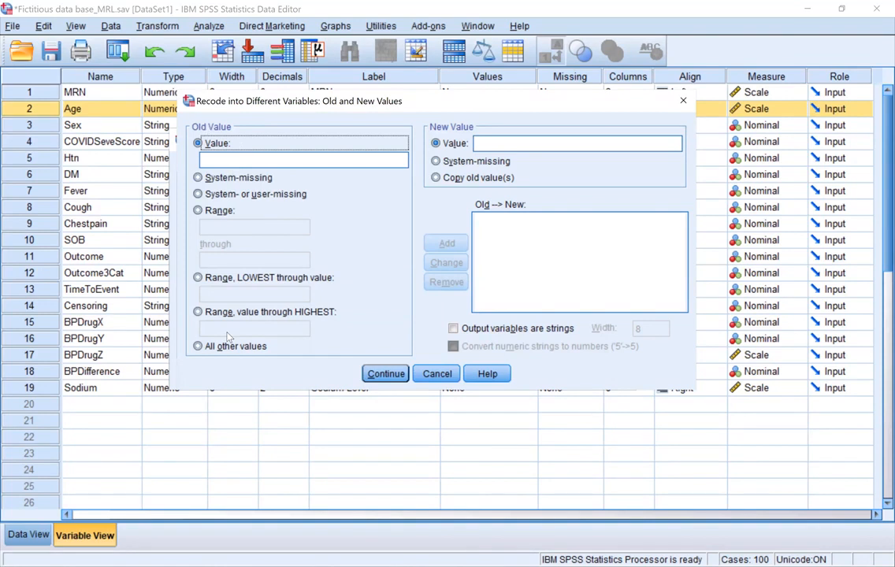
left_click(209, 214)
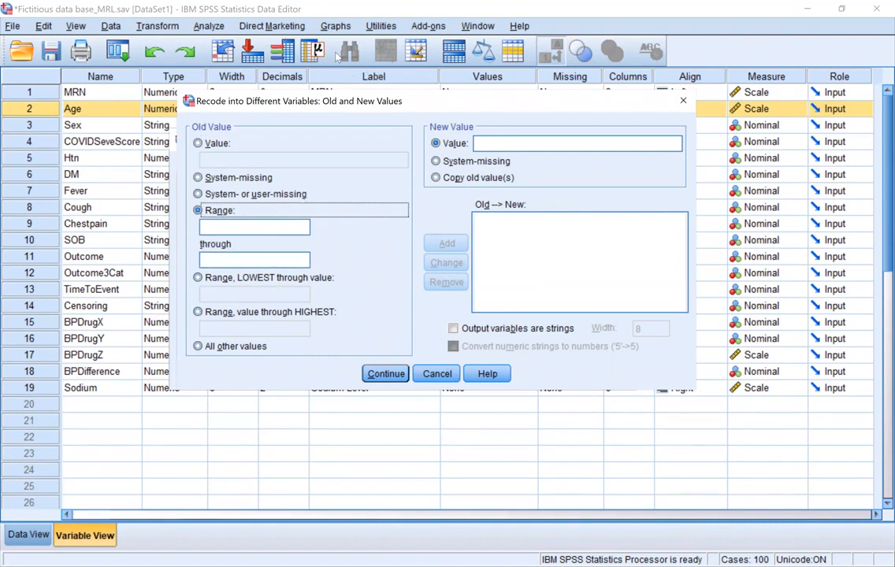
left_click(237, 278)
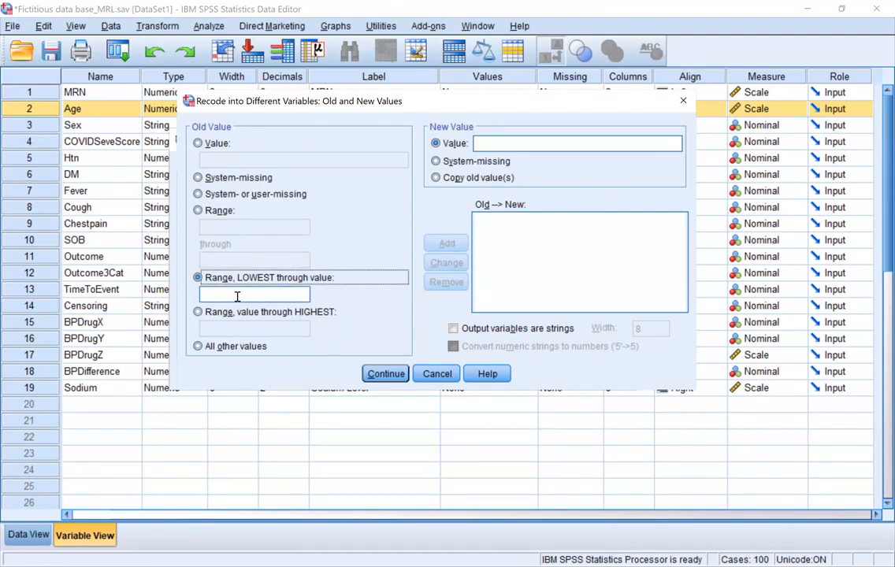
left_click(237, 296)
type("29")
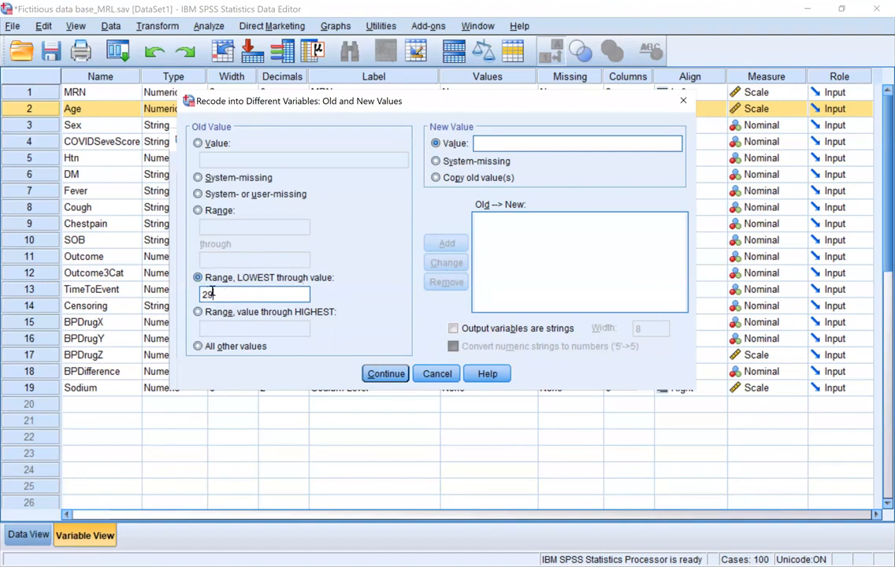
left_click(490, 150)
type("1")
left_click(446, 243)
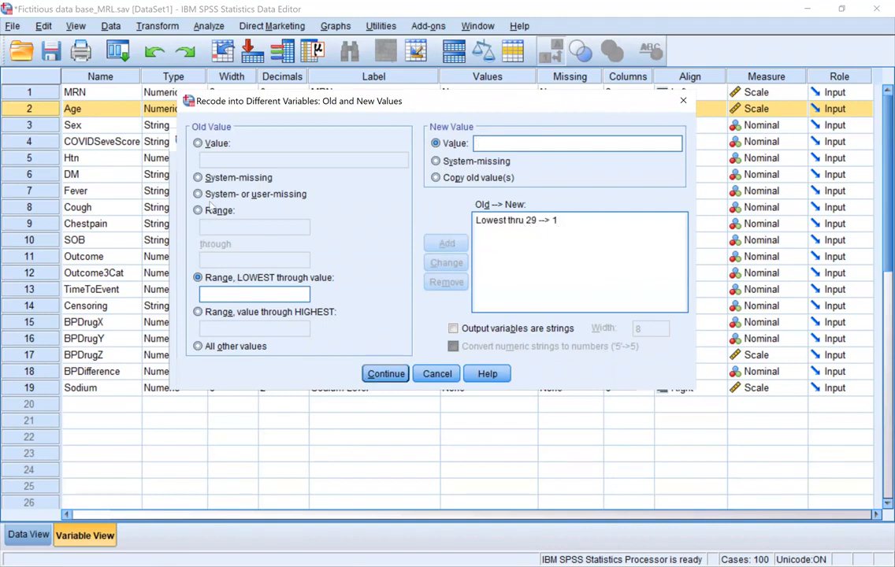
Add a recode rule mapping the Age range 30 through 39 to new value 2
left_click(209, 212)
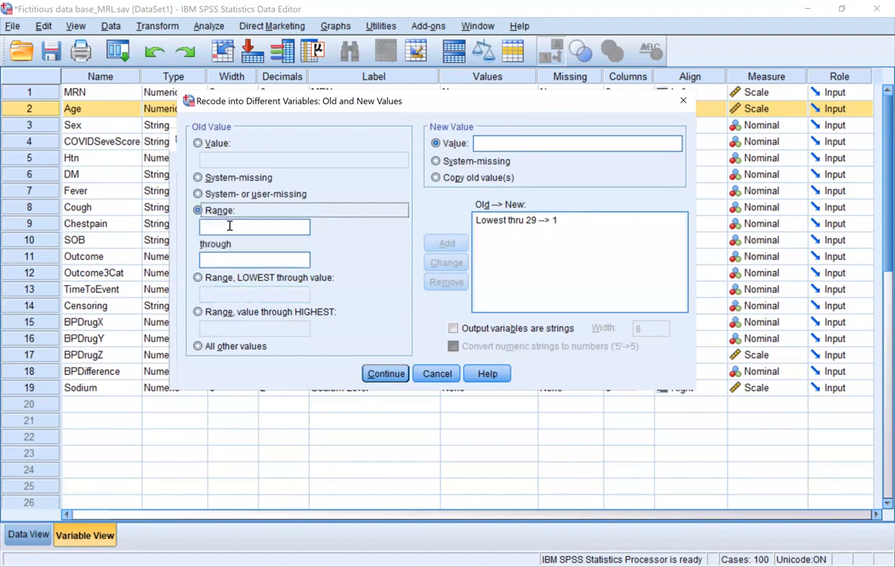
left_click(229, 226)
type("30")
key("Tab")
type("39")
left_click(508, 144)
type("2")
key("Return")
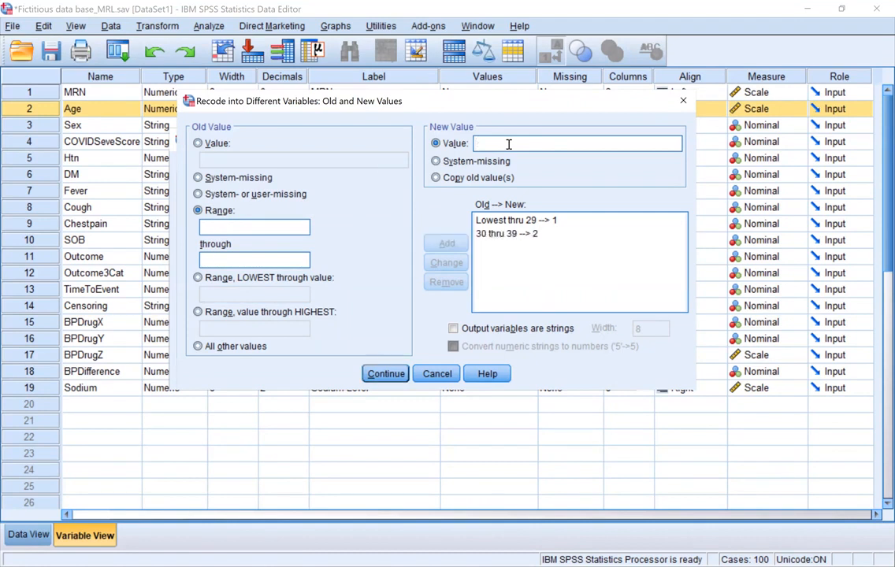
Add a recode rule mapping the Age range 40 through 49 to new value 3
left_click(283, 227)
type("40")
key("Tab")
type("49")
key("Tab")
type("3")
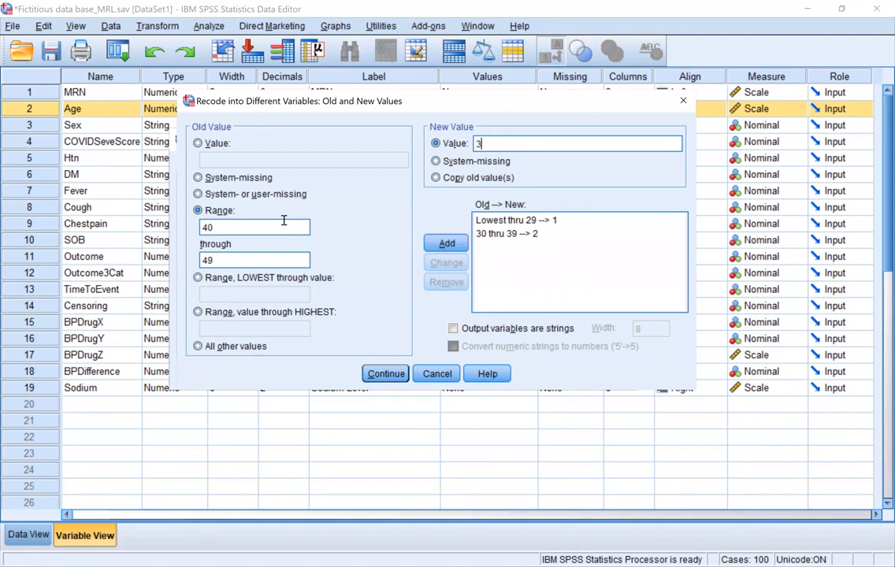
key("Return")
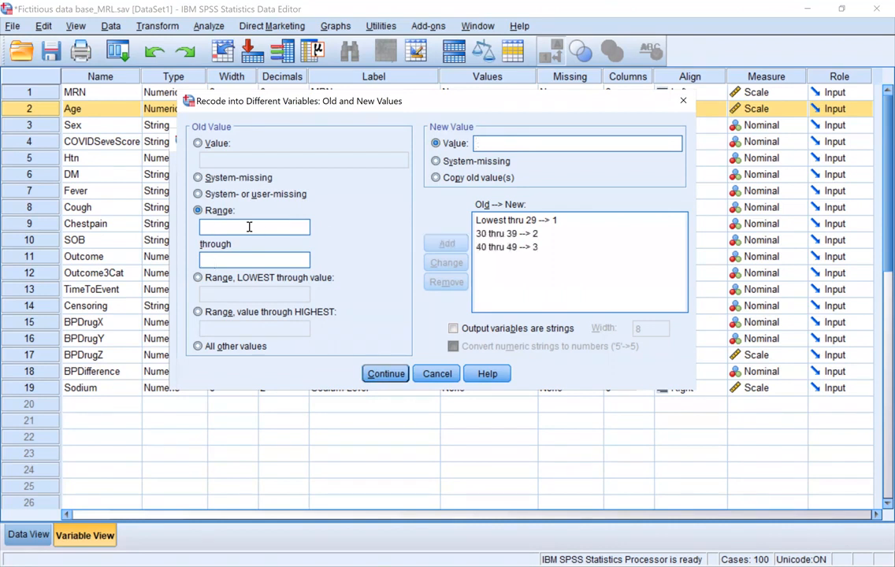
Add a recode rule mapping the Age range 50 through 59 to new value 4
left_click(249, 226)
type("50")
key("Tab")
type("59")
left_click(498, 146)
type("4")
key("alt+a")
Add a recode rule mapping Age values from 60 through the highest to new value 5
left_click(251, 312)
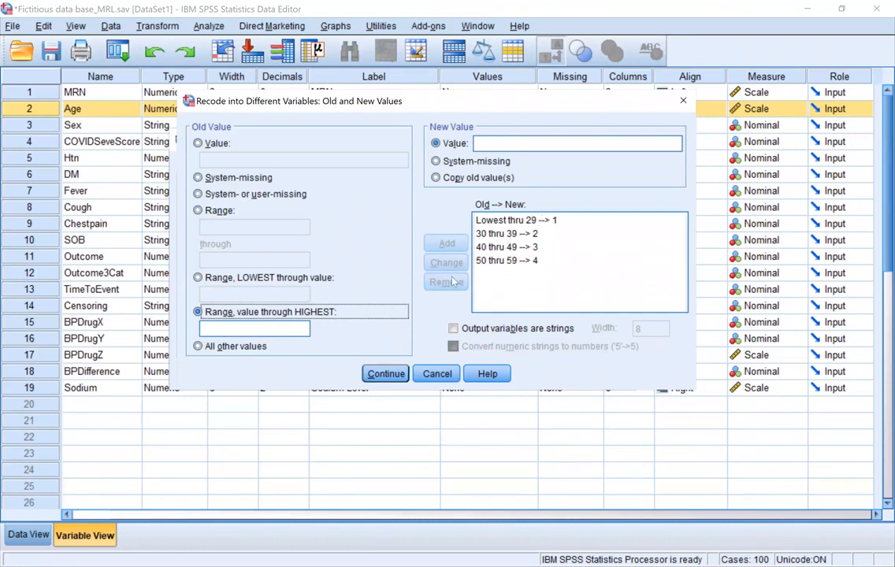
left_click(253, 328)
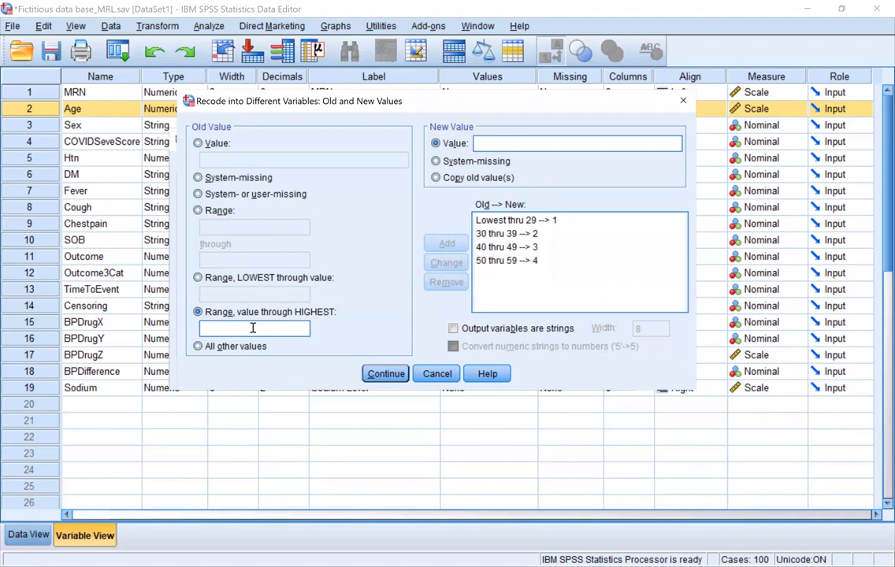
type("60")
left_click(505, 140)
type("5")
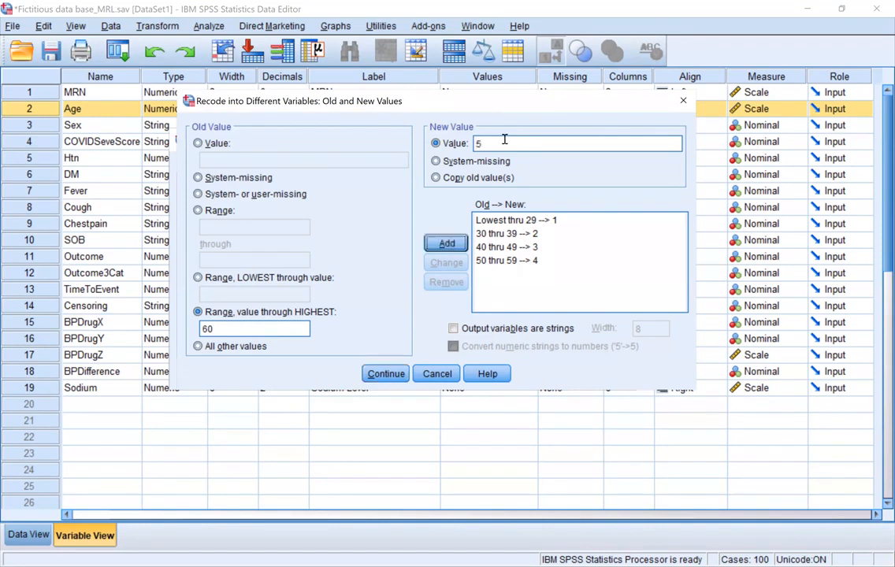
left_click(446, 243)
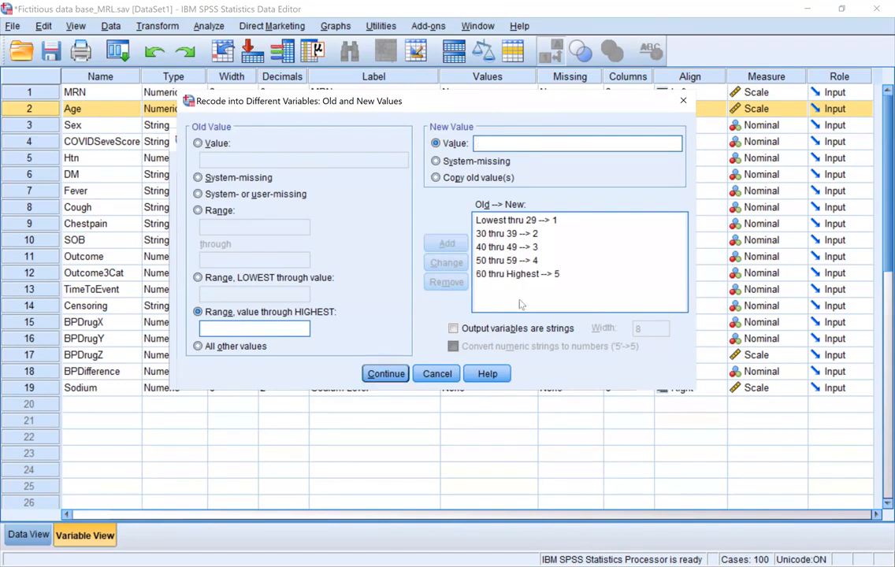
Accept the old and new values, apply Age_Cat as the output variable for Age, and run the recode
left_click(386, 373)
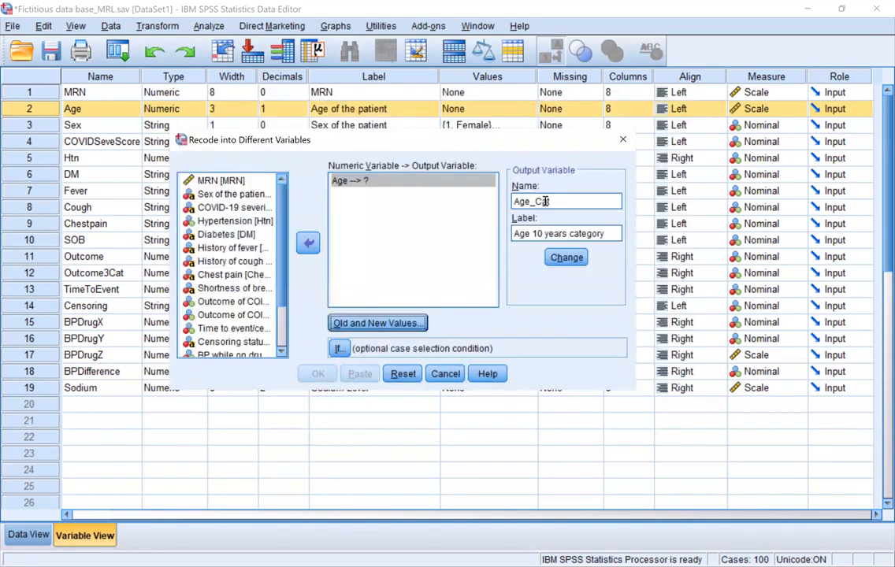
left_click(575, 257)
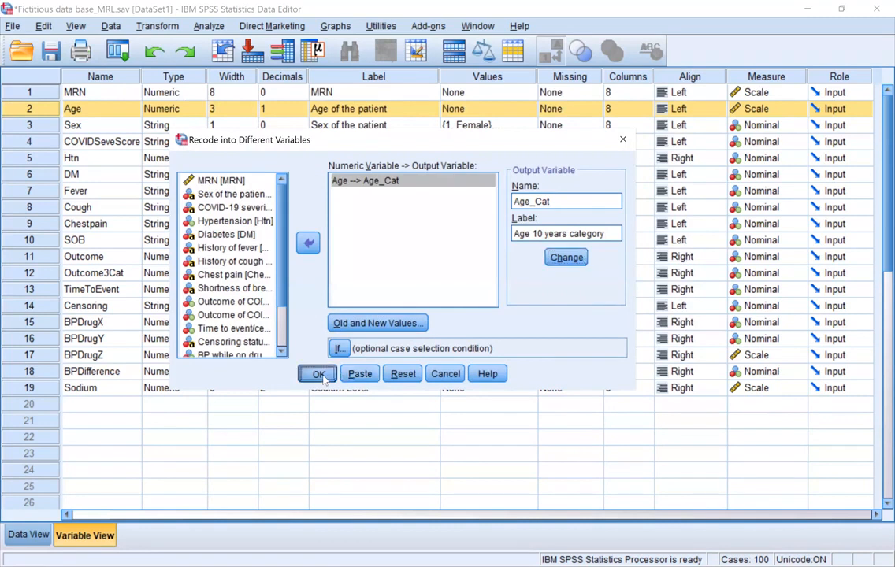
left_click(318, 375)
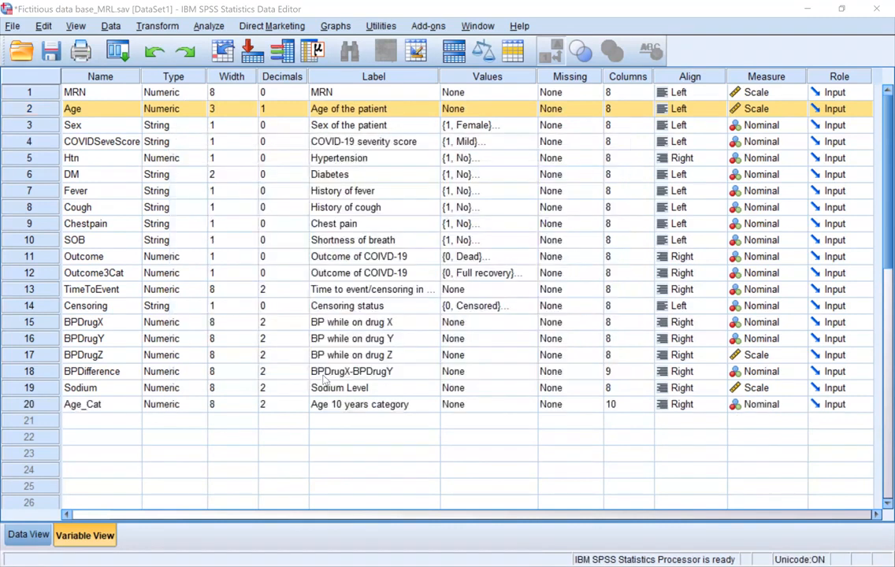
Add value labels for Age_Cat: 1 as "29 and less" and 2 as "30-39"
left_click(39, 407)
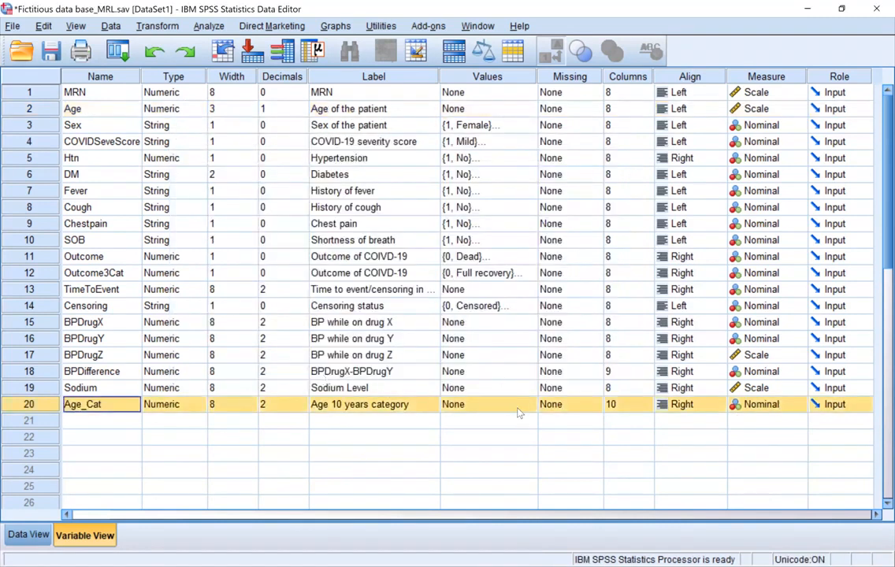
left_click(519, 408)
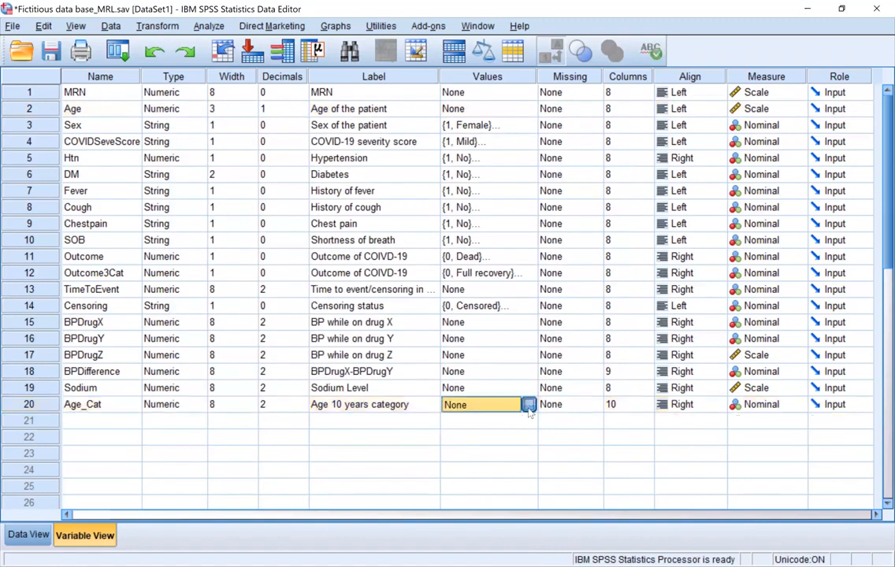
left_click(527, 405)
key("Tab")
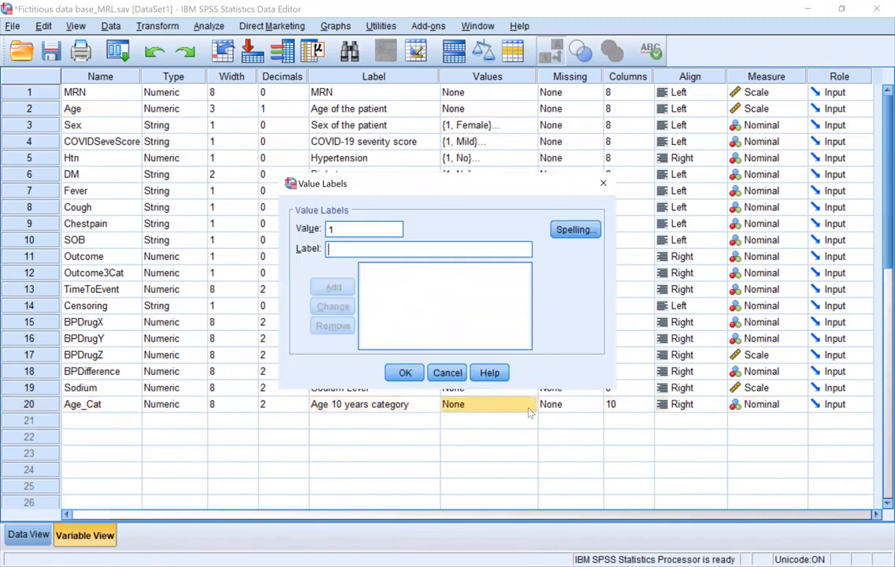
type("29 and less")
key("Return")
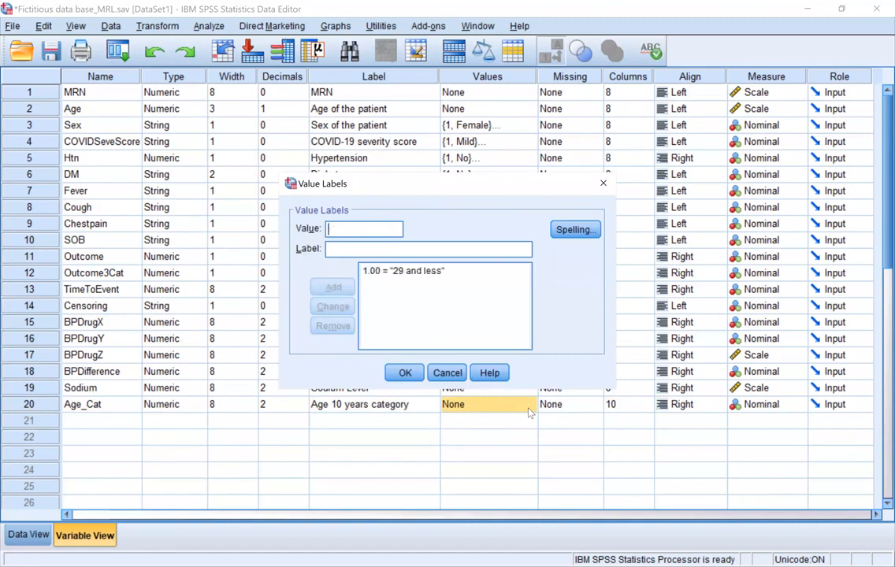
type("2")
key("Tab")
type("30-39")
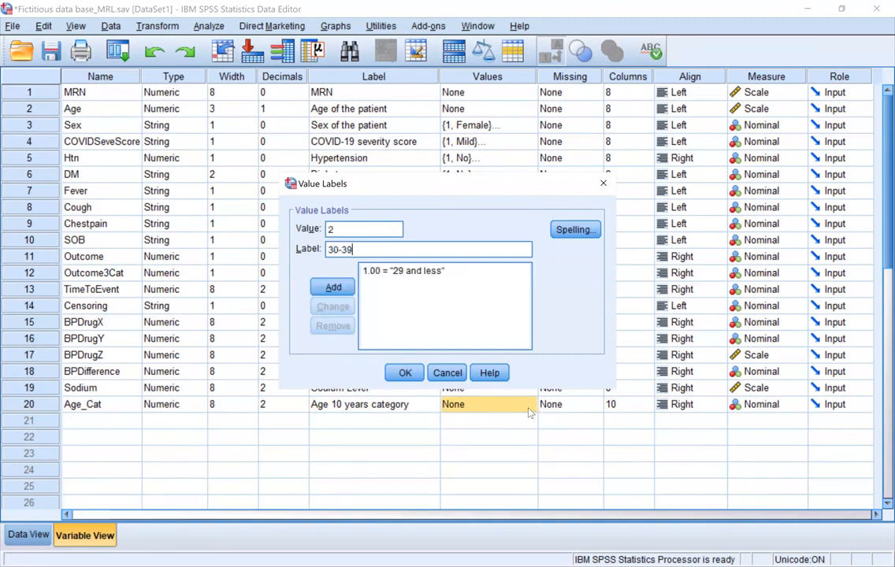
key("Return")
Add the Age_Cat value labels "40-49" for 3 and "50-59" for 4
type("2")
key("BackSpace")
type("3")
key("Tab")
type("40-49")
key("Return")
type("4")
key("Tab")
type("50-59")
key("Return")
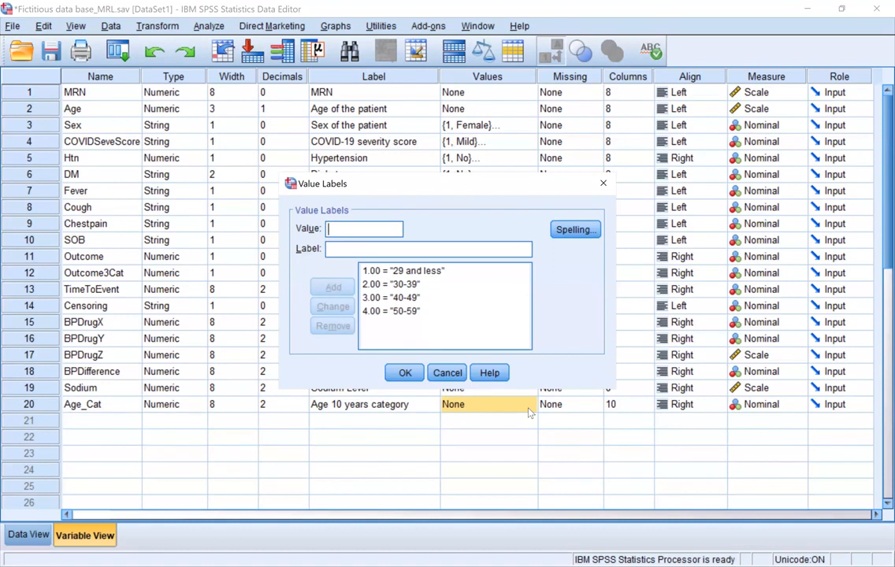
Label Age_Cat value 5 as "60 and above" and confirm the value labels
type("5")
key("Tab")
type("60 and above")
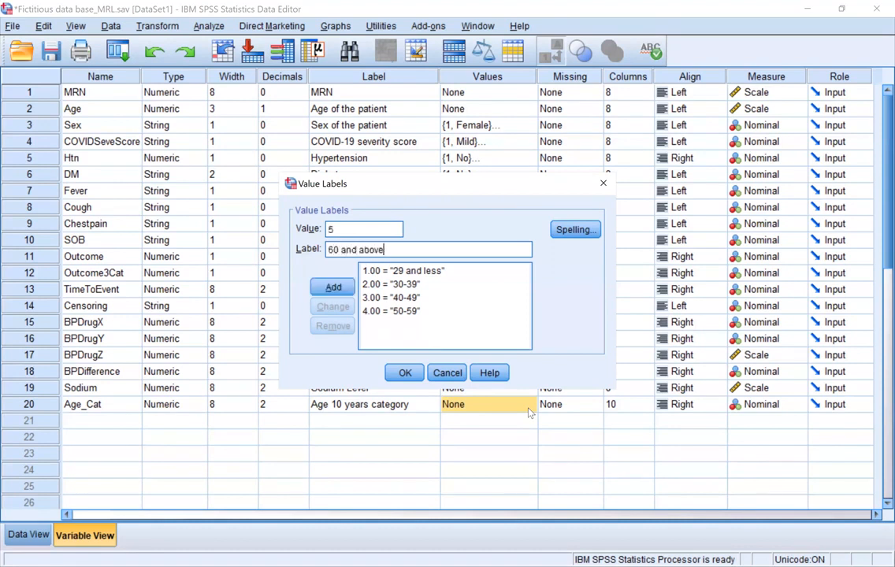
key("Return")
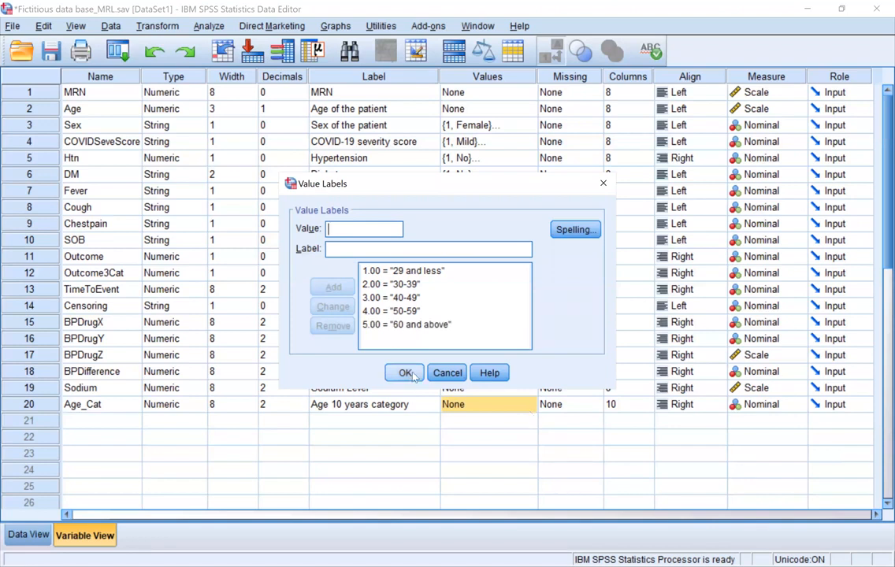
key("Return")
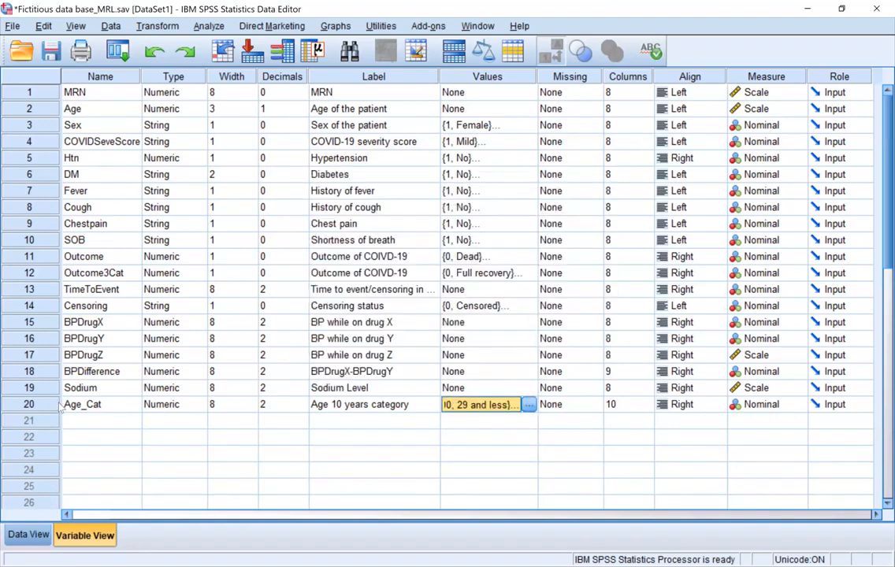
Check the Age_Cat categories case by case in the data, with value labels displayed, and return to the first variables
key("ctrl+t")
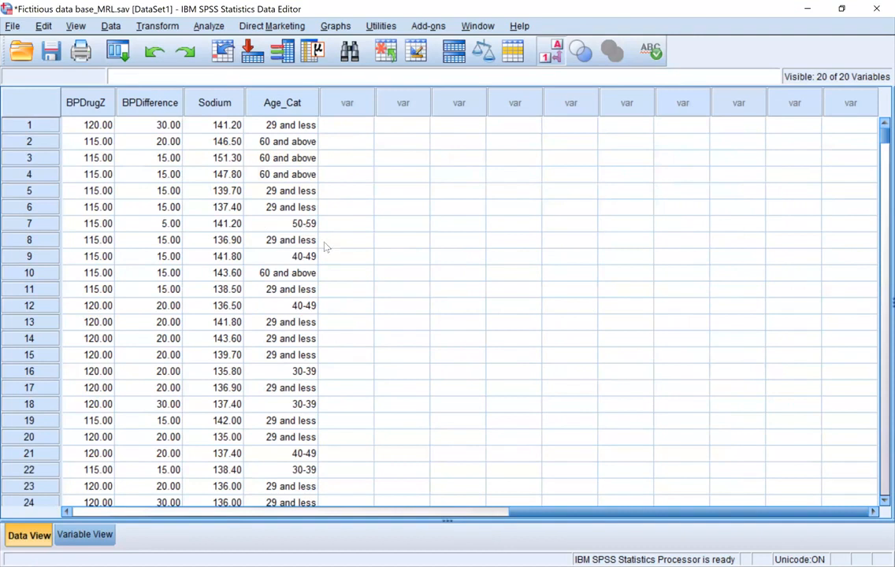
left_click(551, 51)
left_click(551, 51)
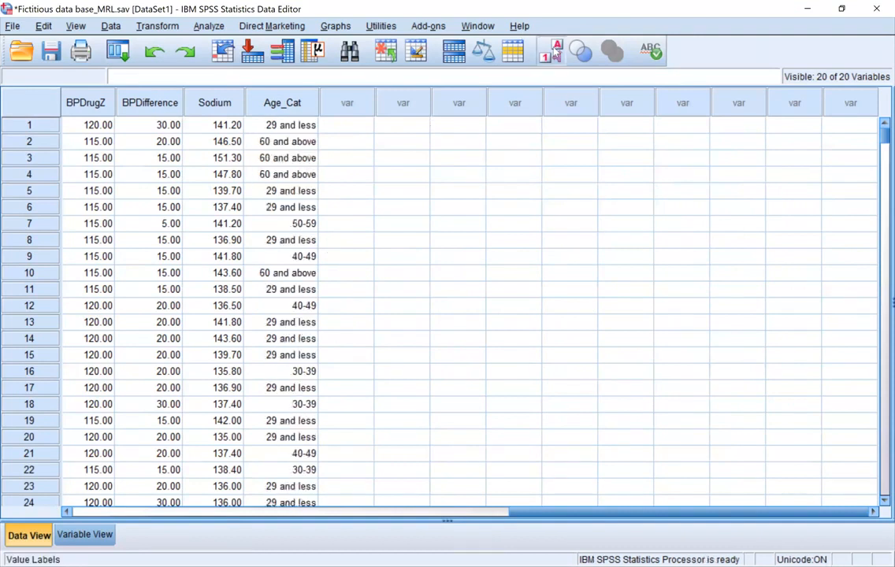
scroll(292, 358, "down", 16)
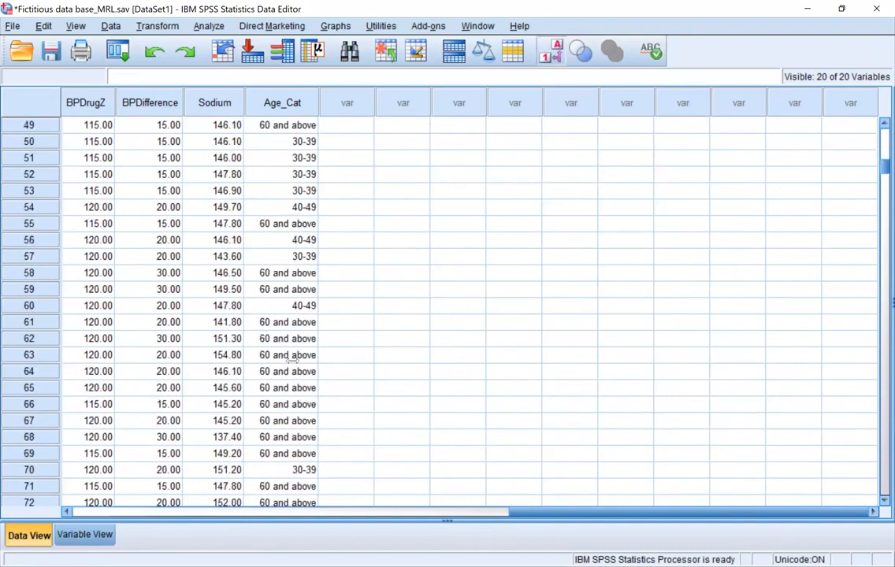
scroll(291, 358, "up", 16)
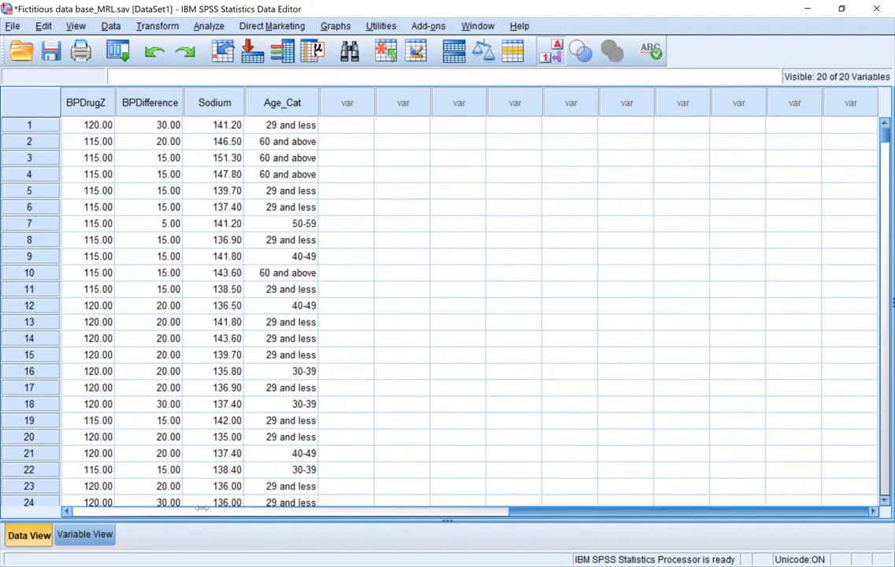
left_click_drag(530, 509, 52, 516)
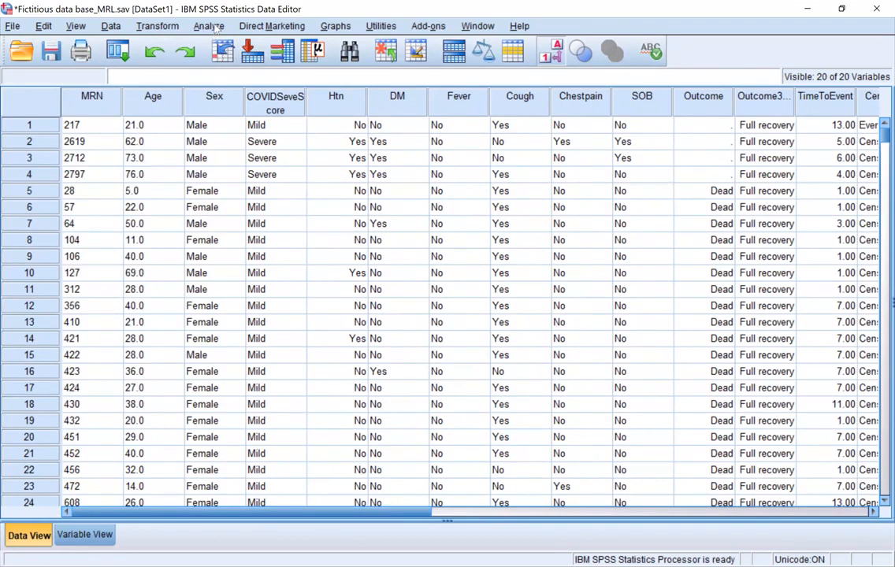
Open the Frequencies analysis for descriptive statistics
left_click(210, 26)
mouse_move(287, 58)
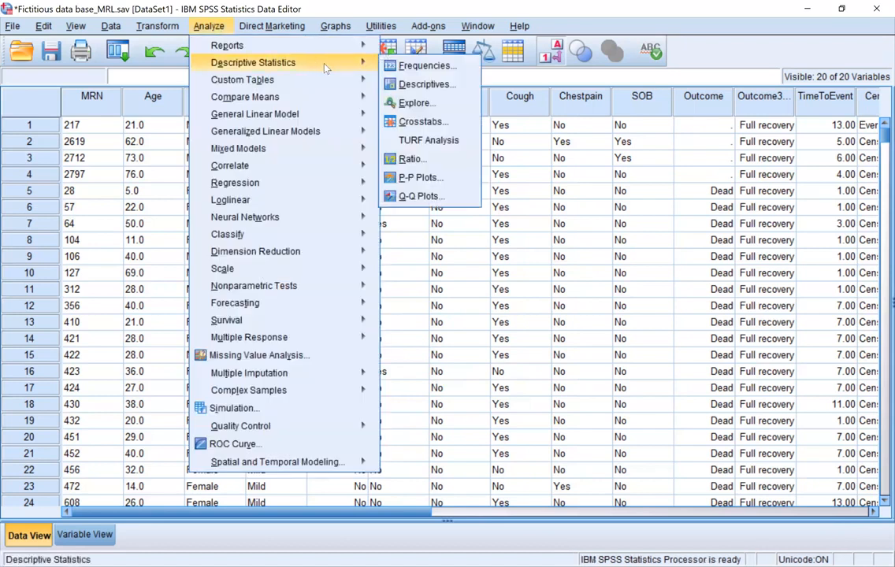
left_click(422, 67)
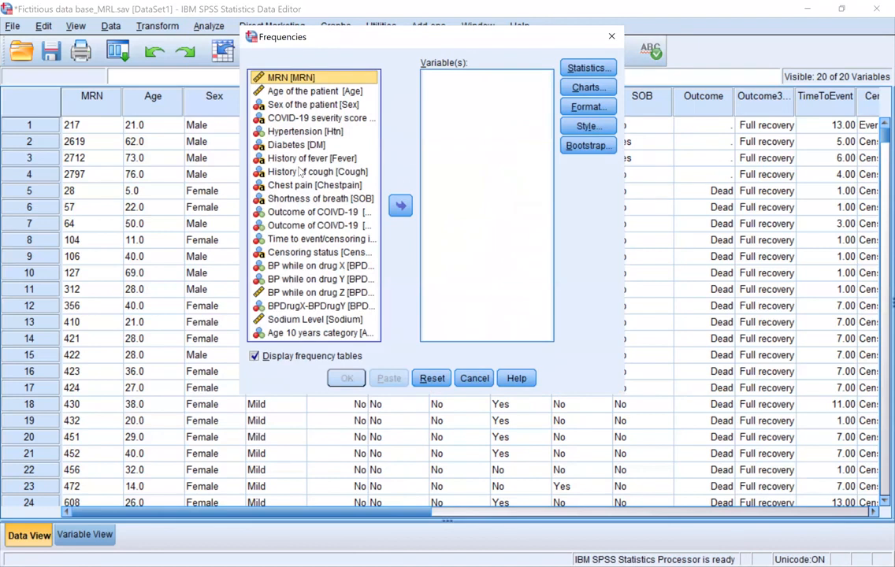
key("ctrl+a")
left_click(300, 172, "ctrl")
left_click(400, 206)
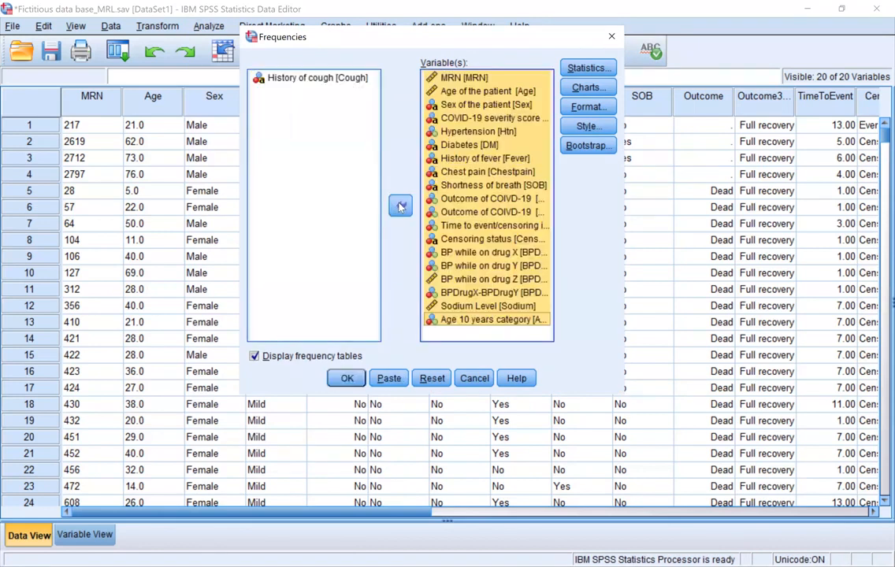
left_click(400, 206)
Add the consecutive variables from Sex of the patient through the first Outcome variable to the Frequencies analysis
left_click(319, 104)
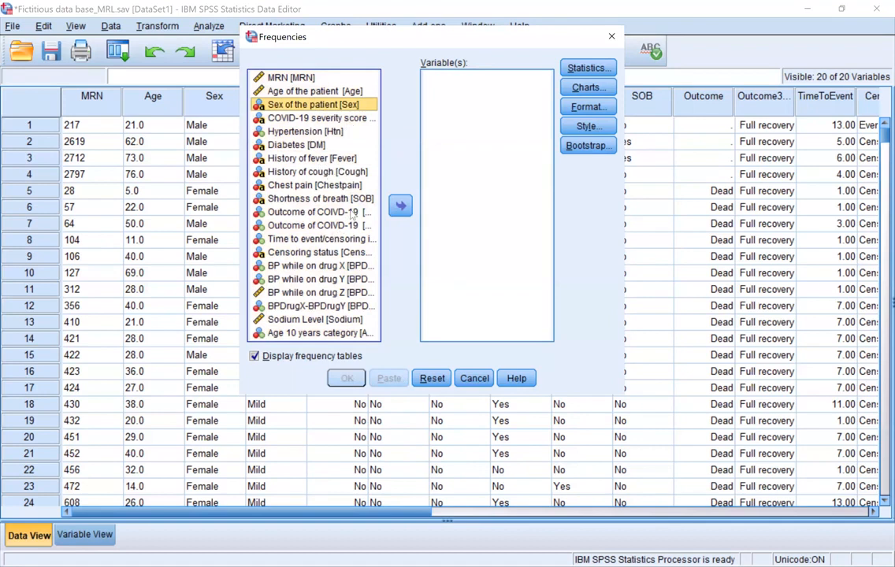
left_click(351, 212, "shift")
left_click_drag(358, 181, 425, 166)
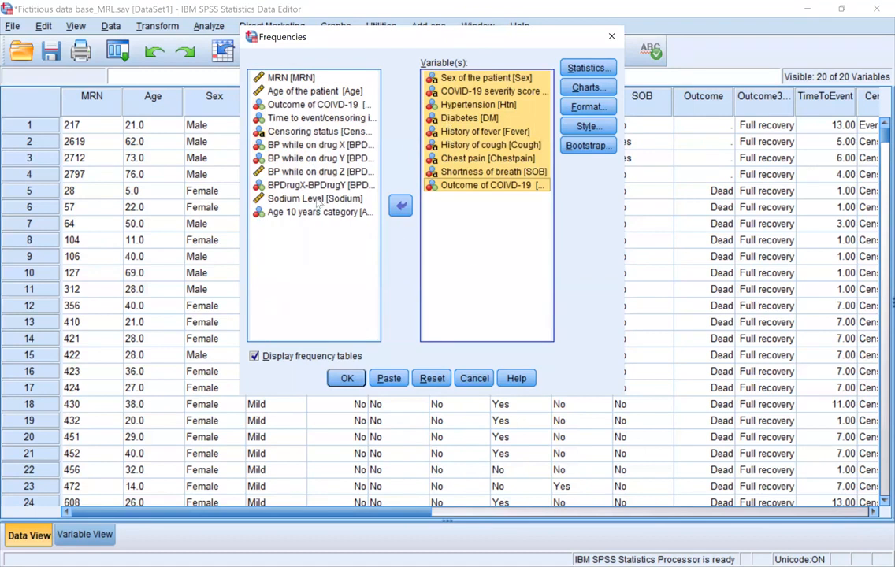
Add Age 10 years category as the first variable of the Frequencies analysis and run it
left_click(317, 212)
left_click(400, 206)
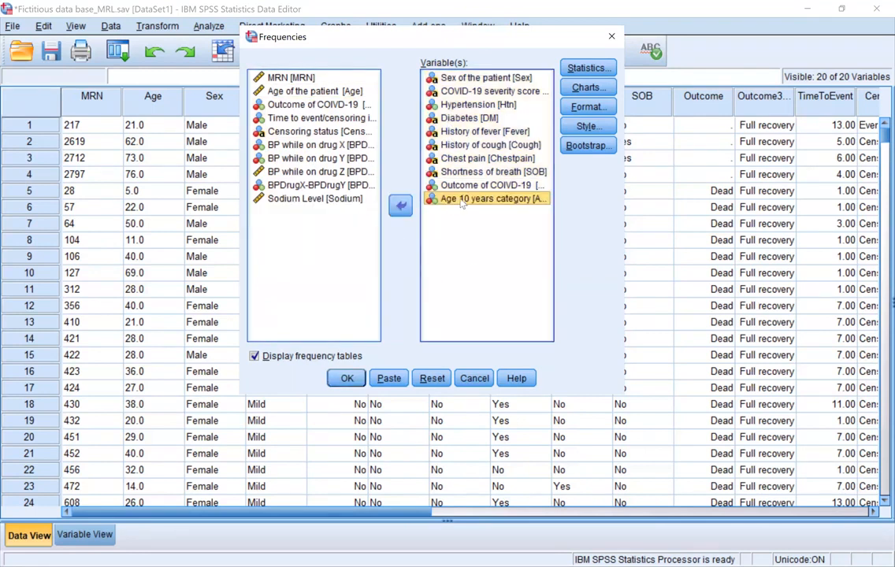
left_click_drag(459, 199, 452, 76)
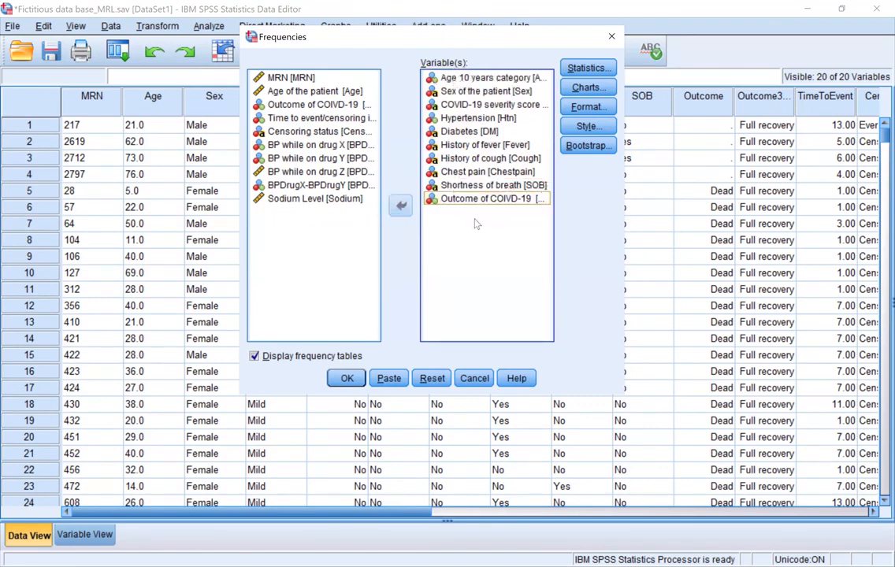
left_click(463, 200)
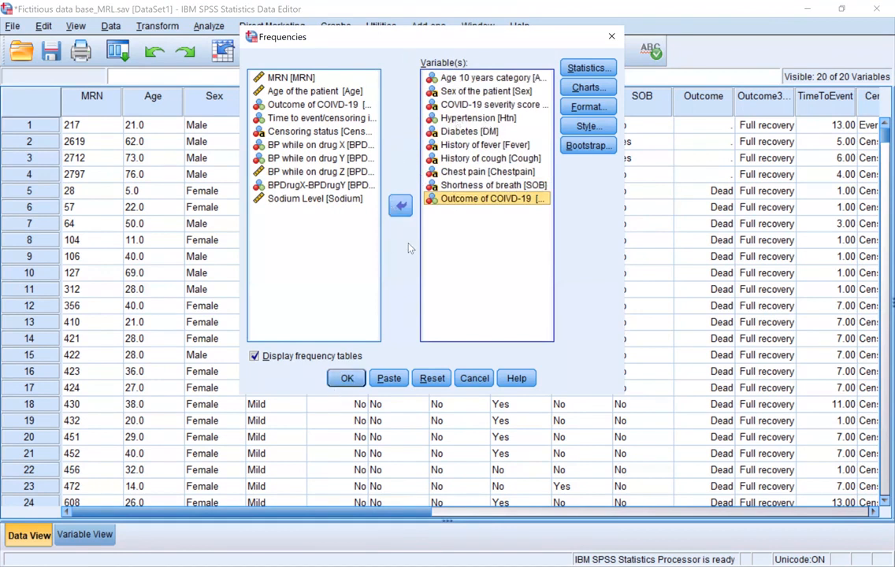
left_click(347, 379)
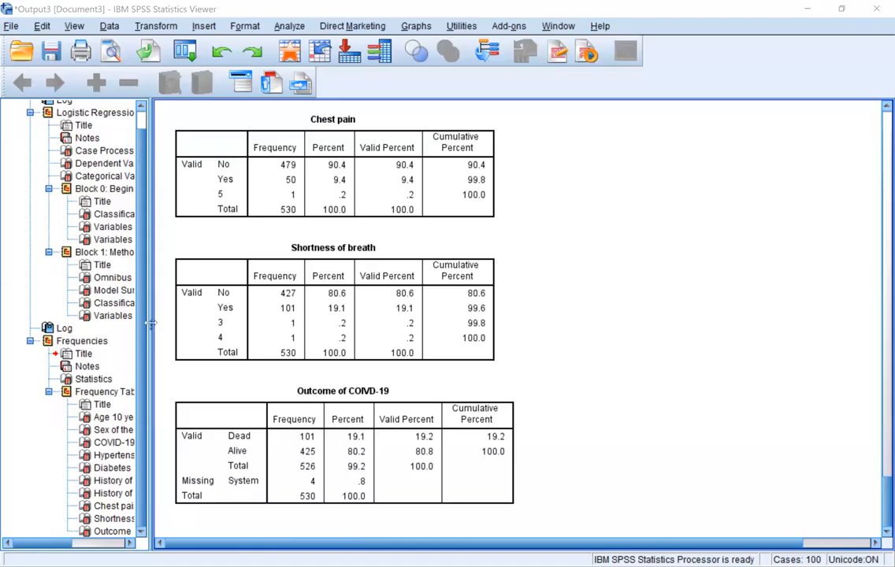
Narrow the output outline and examine the Statistics summary and the frequency tables for age category, sex and COVID-19 severity score
left_click_drag(149, 323, 22, 324)
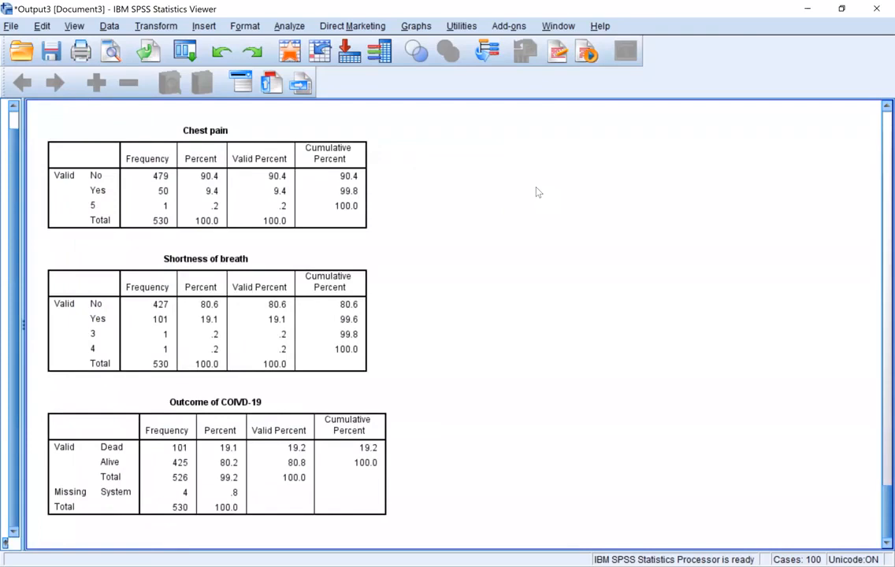
scroll(527, 290, "up", 10)
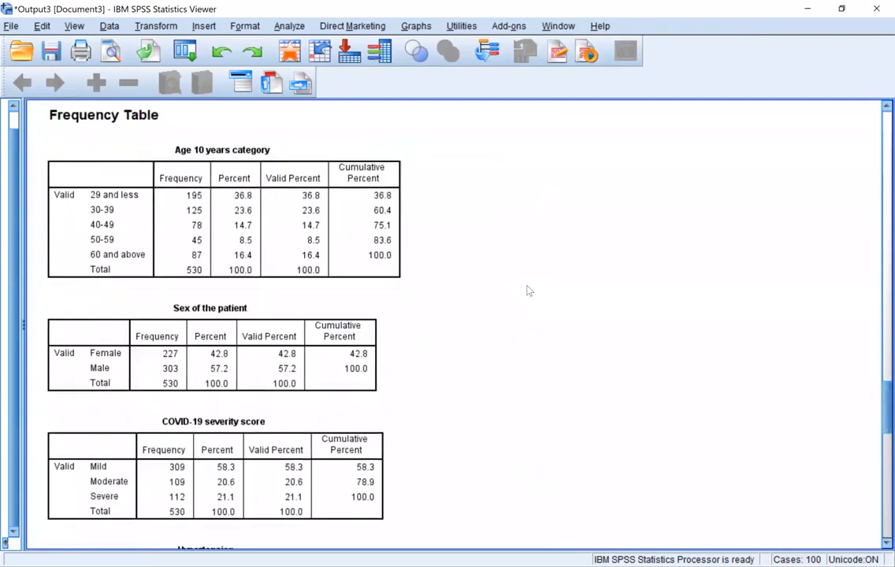
scroll(528, 290, "up", 5)
scroll(528, 396, "down", 15)
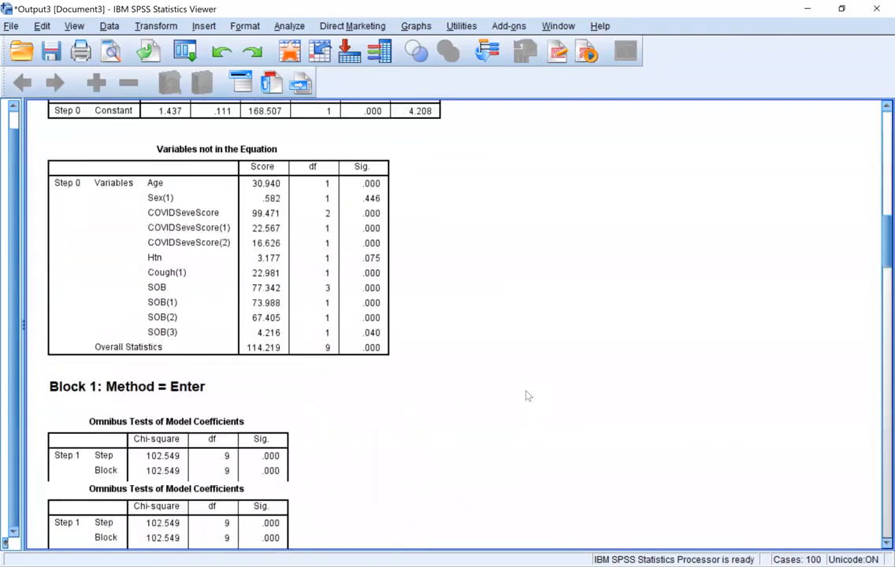
left_click(158, 175)
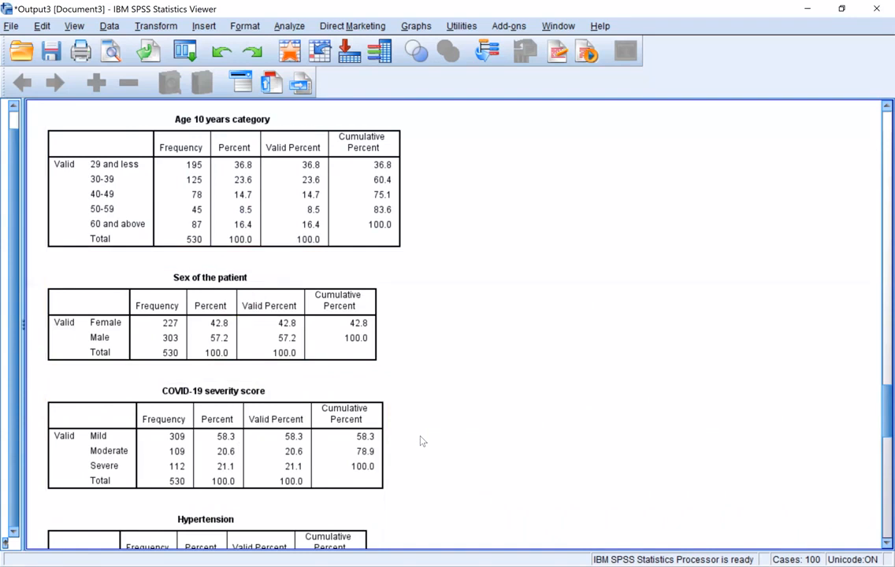
scroll(422, 439, "down", 3)
scroll(453, 380, "up", 7)
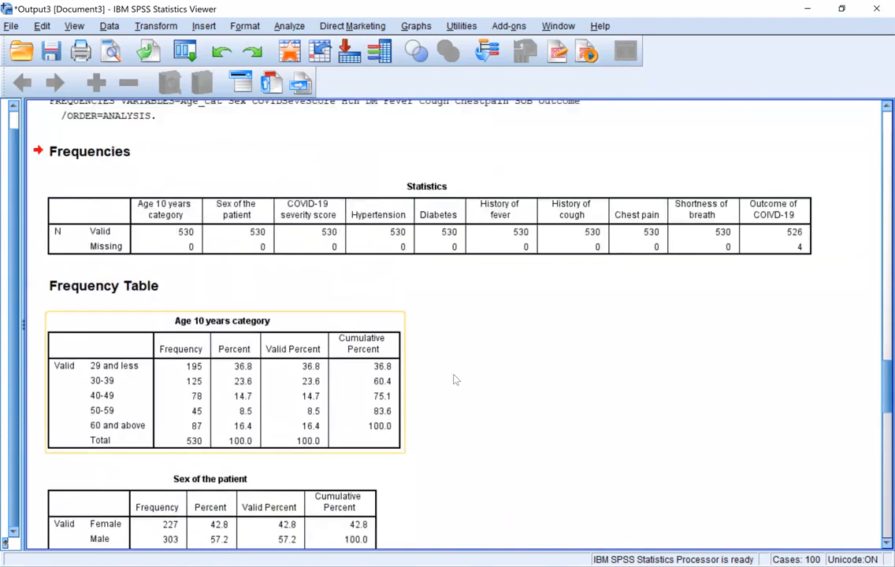
scroll(462, 380, "down", 3)
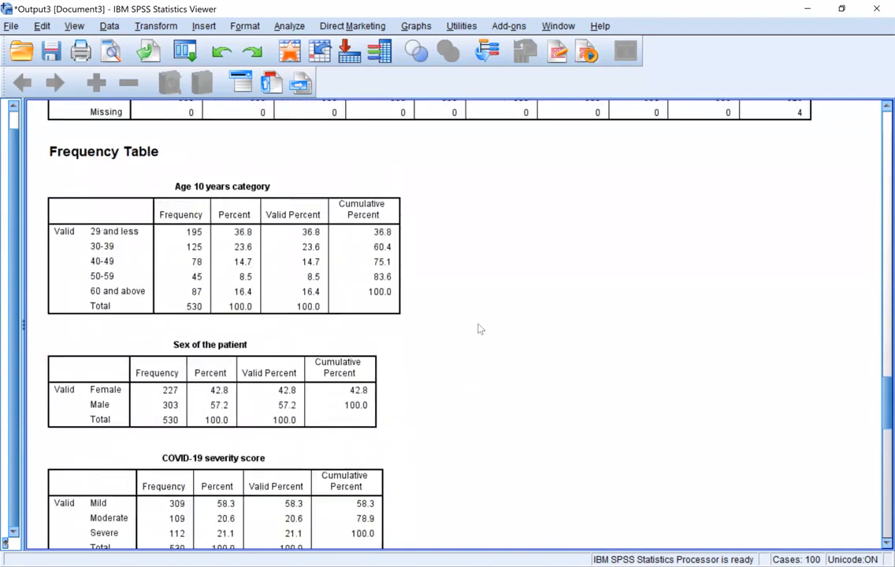
scroll(479, 329, "down", 2)
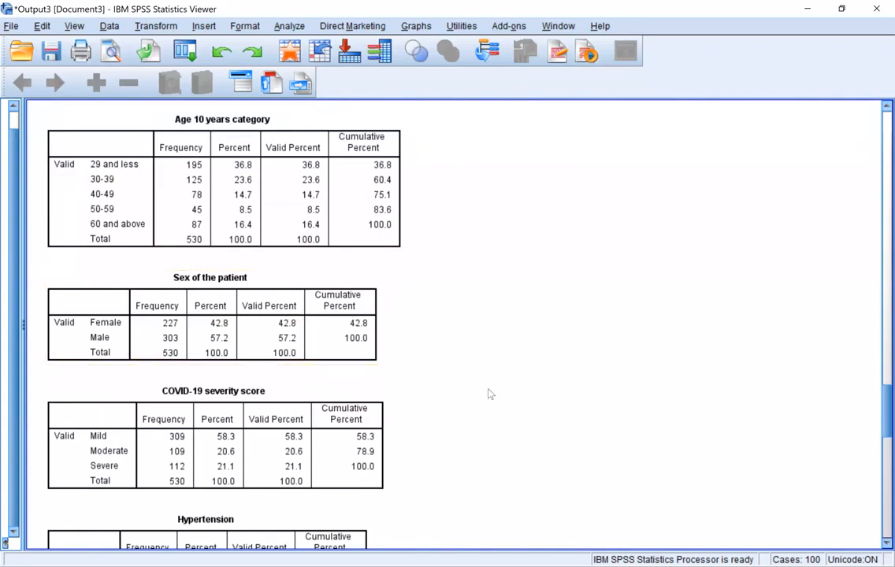
Examine the remaining frequency tables from Hypertension through Shortness of breath for codes outside No and Yes
scroll(489, 393, "down", 4)
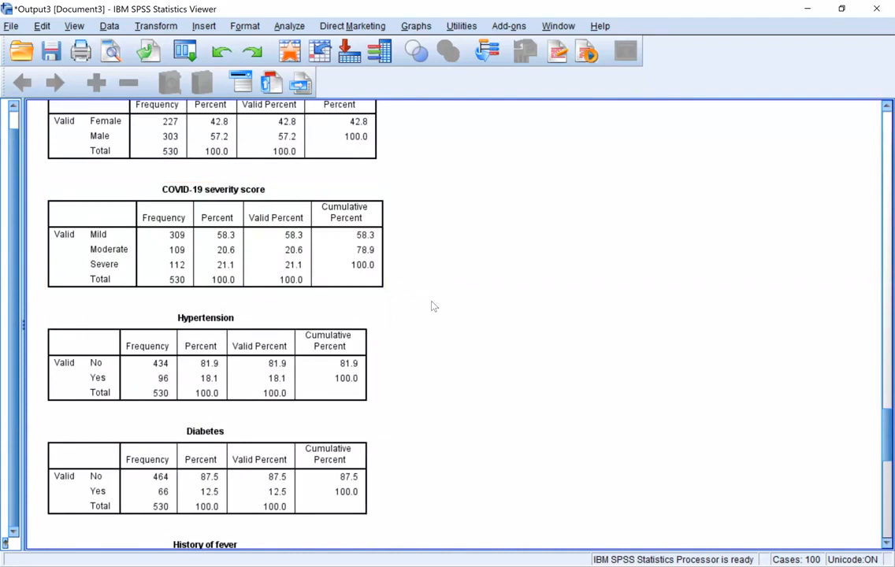
scroll(430, 312, "down", 3)
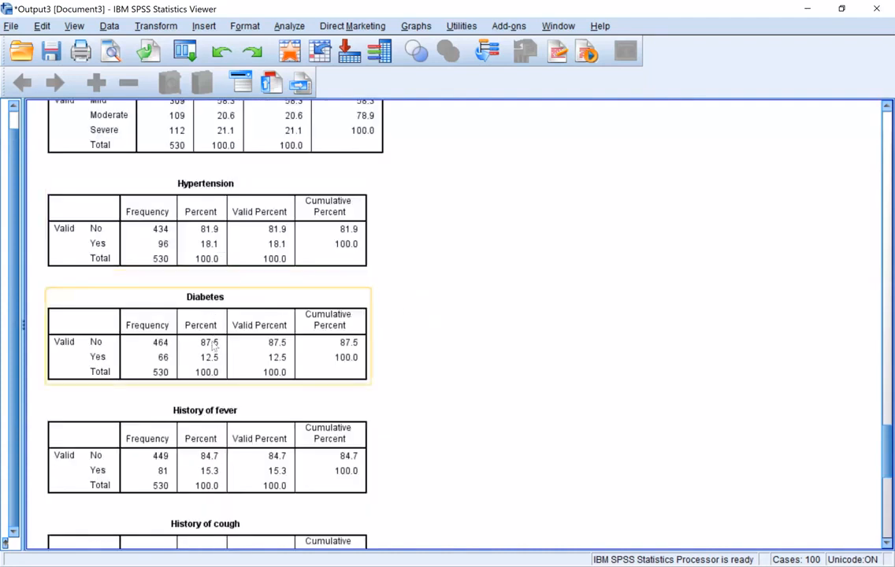
scroll(410, 410, "down", 6)
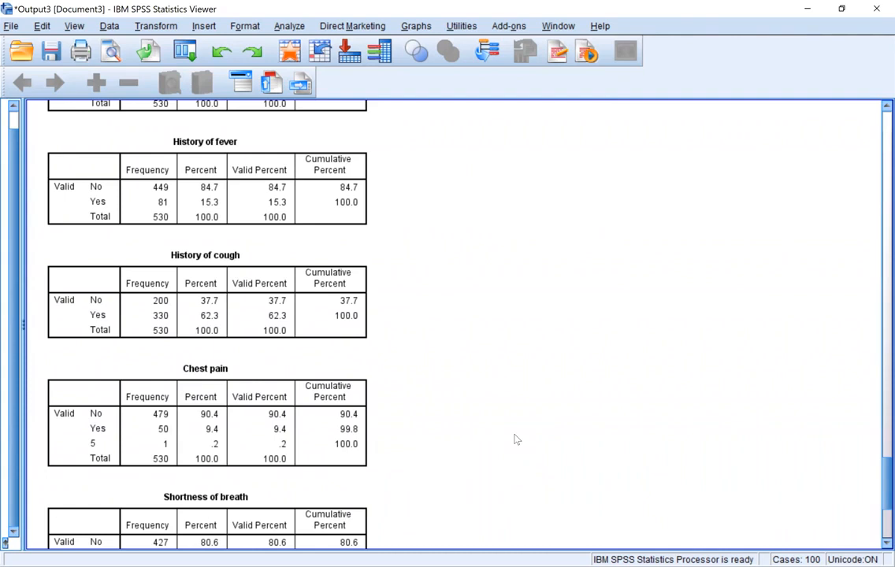
left_click(101, 455)
scroll(215, 360, "down", 5)
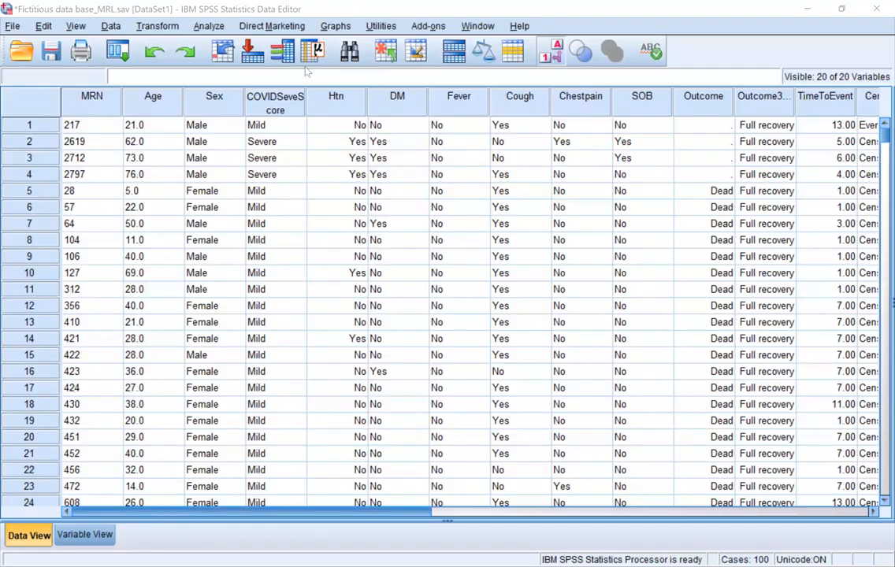
Sort the cases by Cough, first ascending and then descending, and scan the column's values
scroll(267, 99, "right", 6)
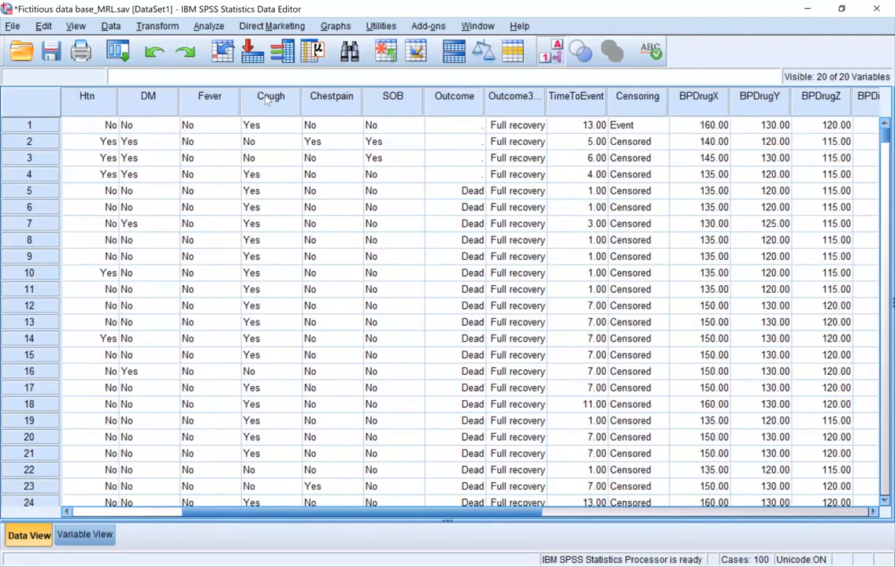
left_click(266, 99)
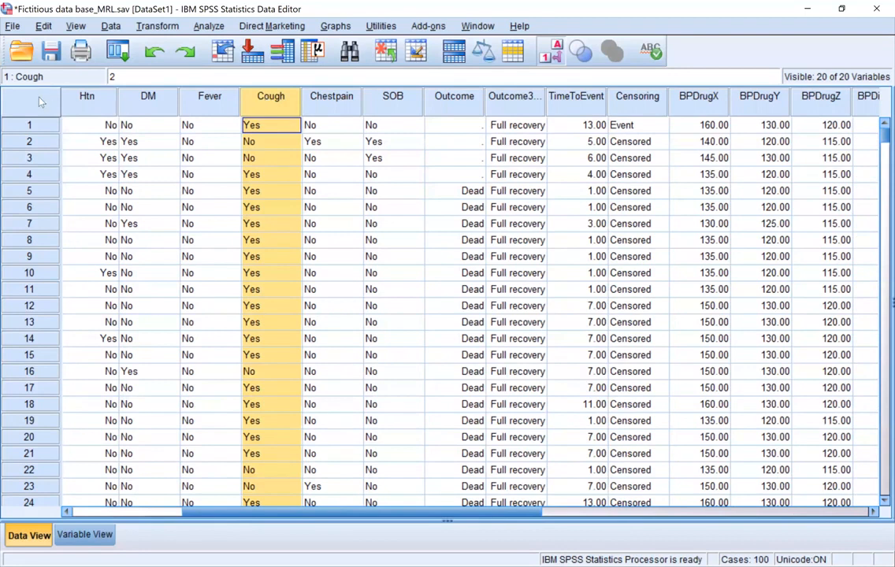
key("ctrl+t")
key("ctrl+t")
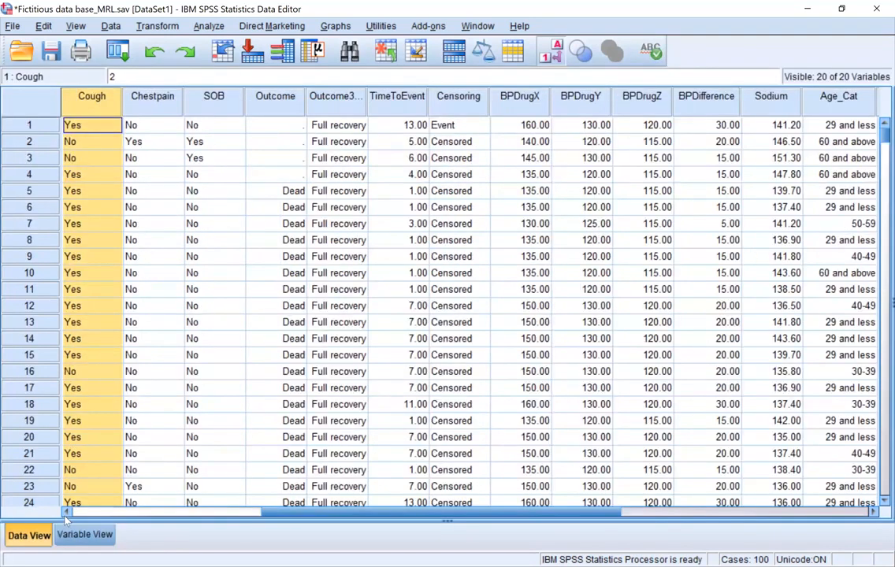
left_click(67, 514)
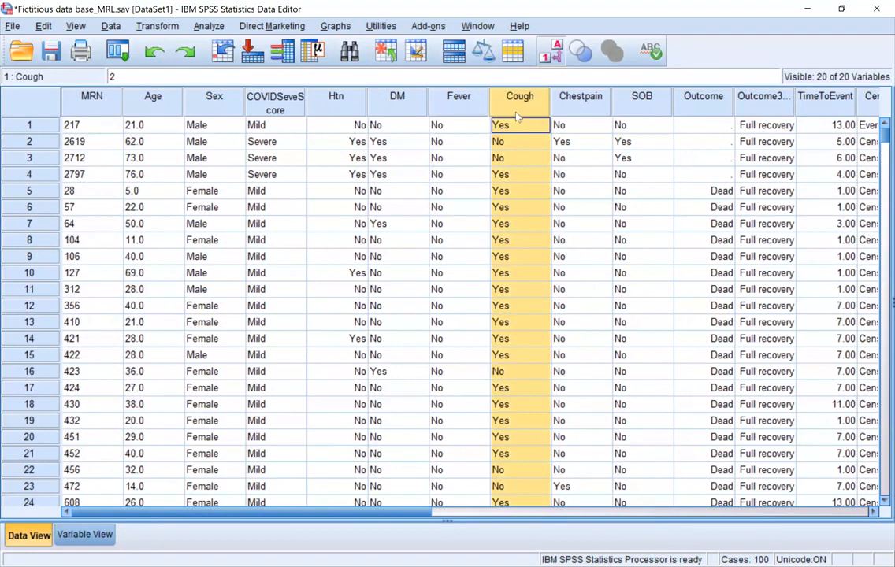
right_click(515, 108)
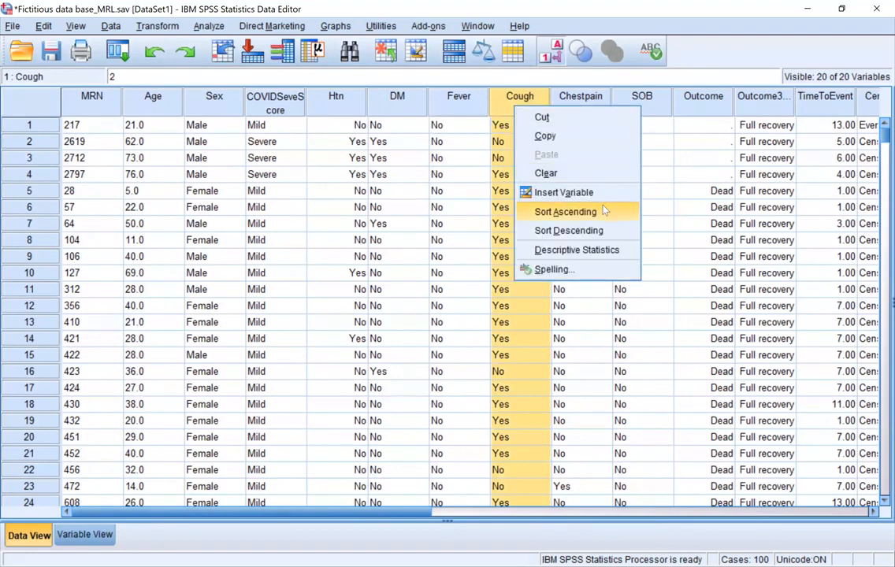
left_click(524, 153)
right_click(516, 99)
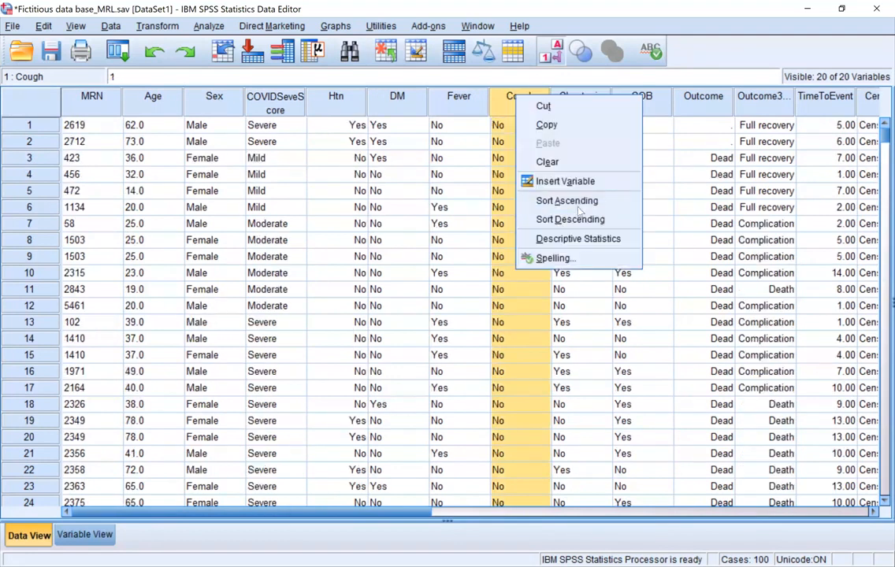
left_click(544, 220)
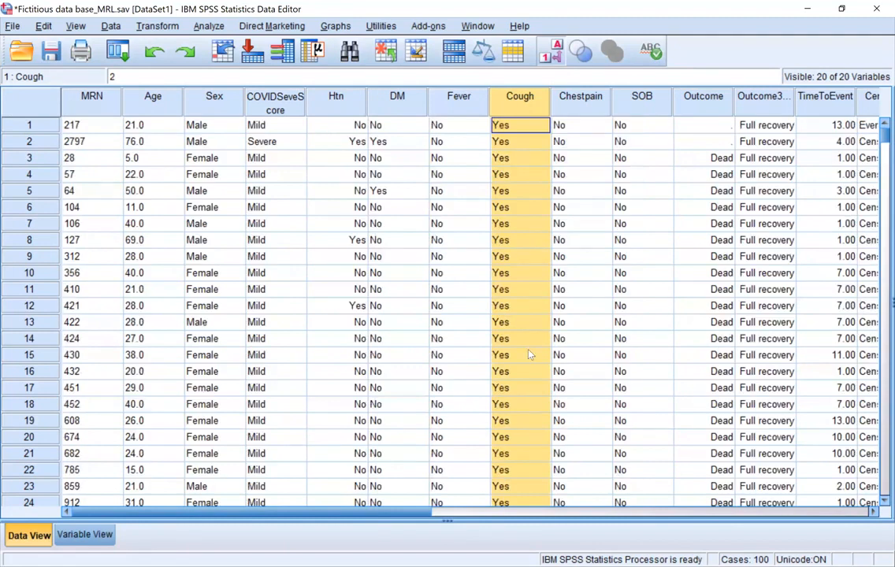
scroll(530, 355, "down", 20)
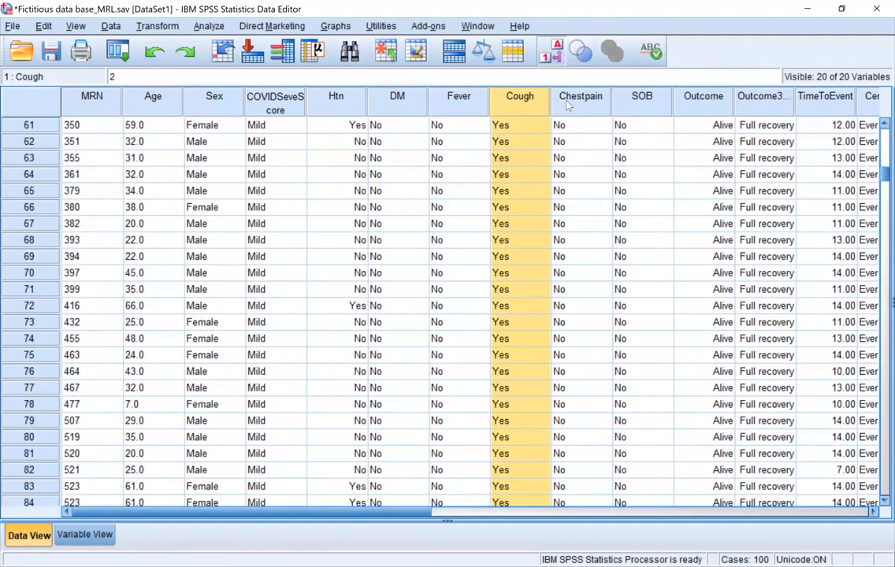
Sort the cases by Chestpain, first ascending and then descending
right_click(571, 104)
left_click(622, 169)
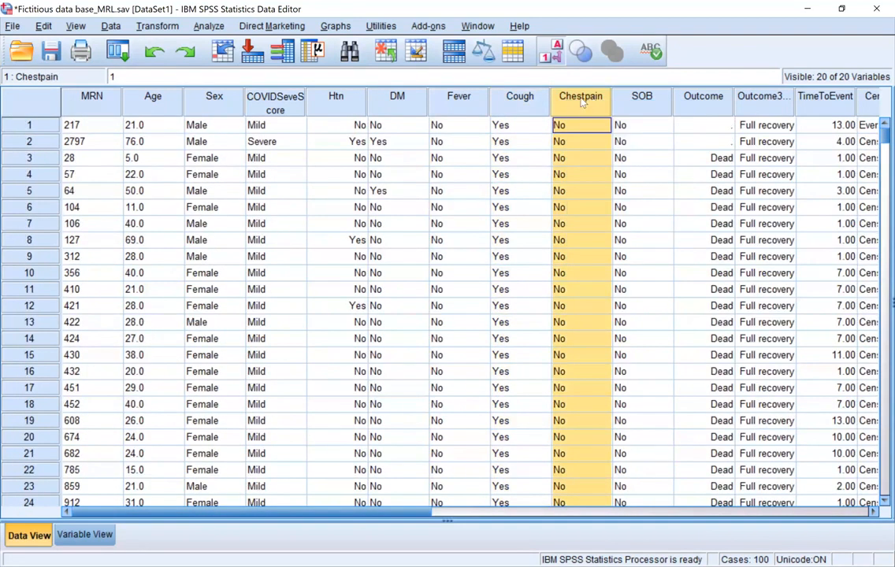
right_click(581, 99)
left_click(637, 223)
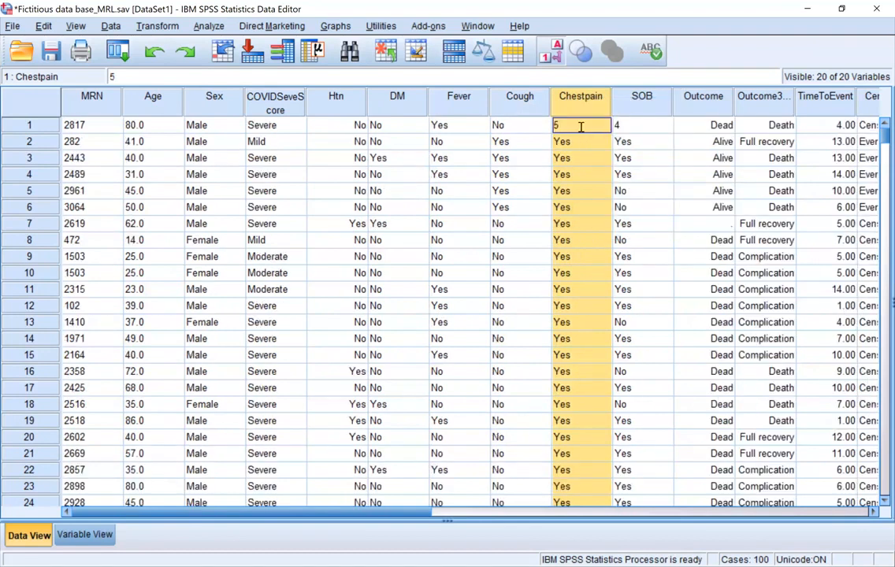
Inspect the first case's record number and its Chestpain and SOB entries
left_click(580, 127)
left_click(29, 124)
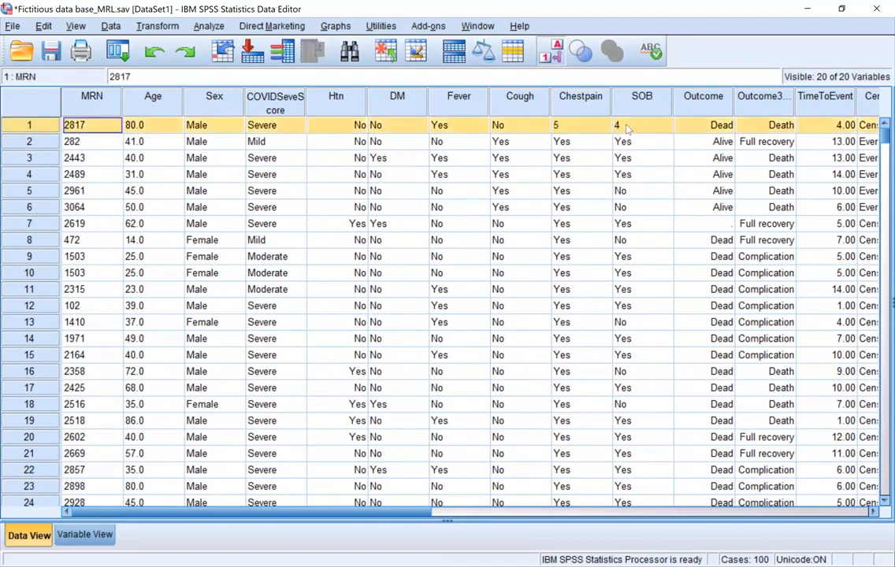
left_click(92, 128)
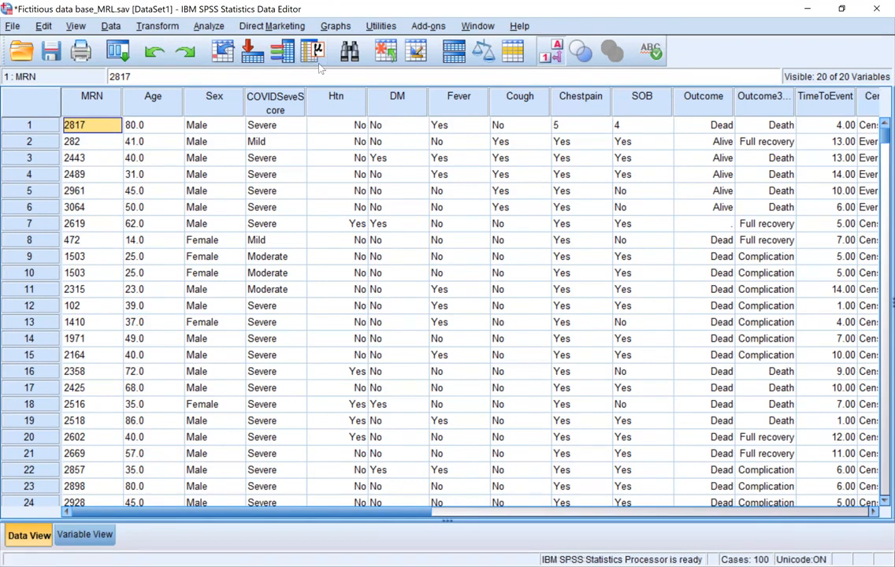
key("alt+Tab")
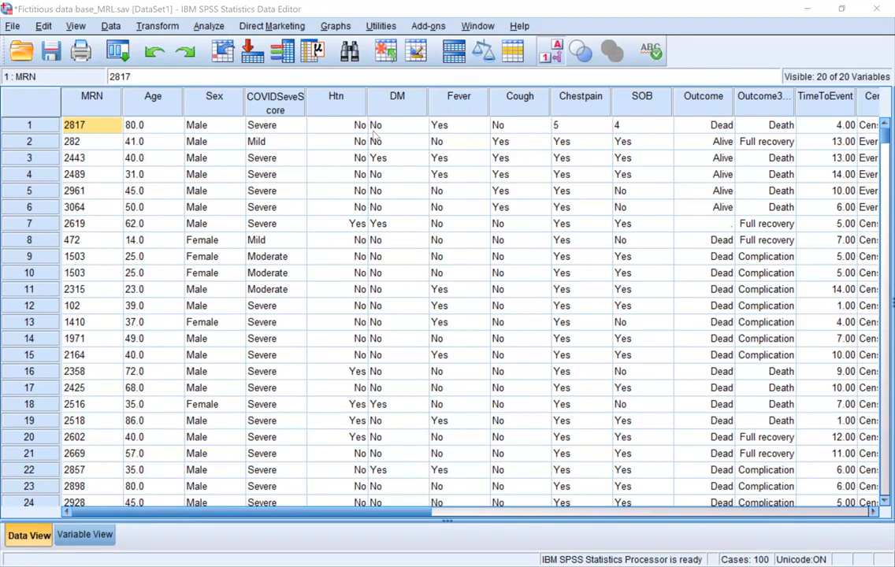
left_click(54, 124)
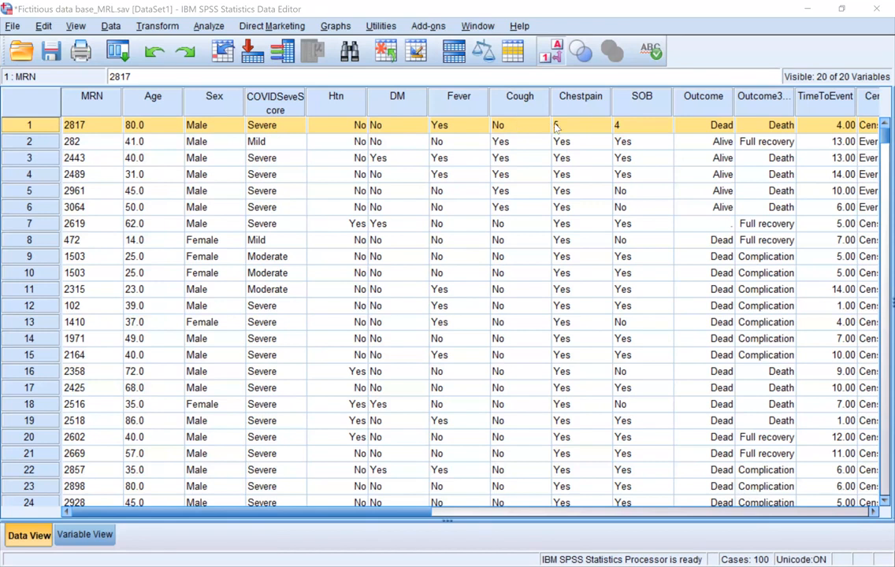
double_click(556, 126)
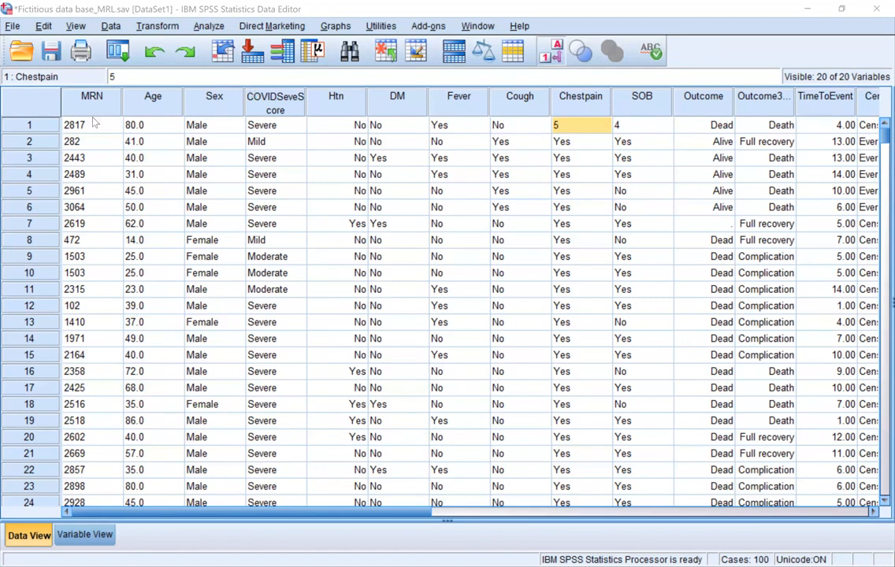
left_click(37, 129)
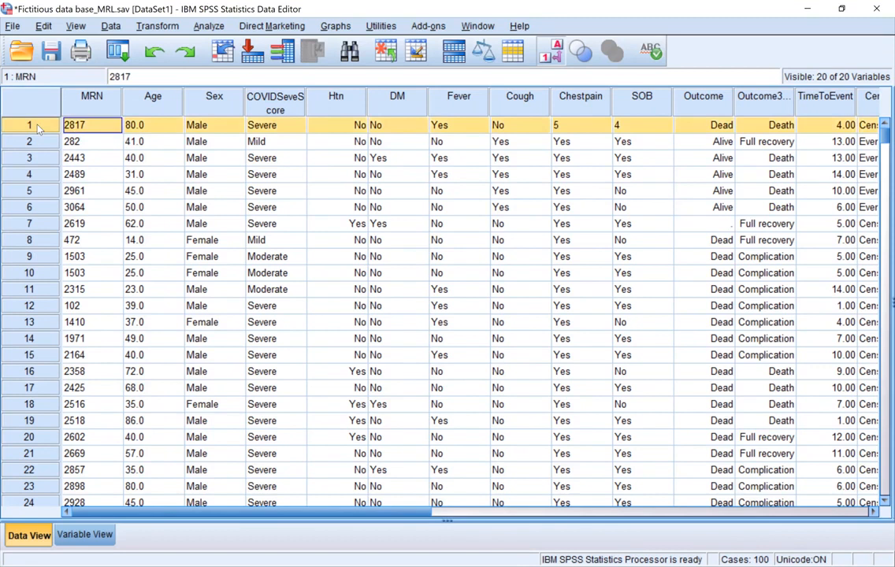
Enter ? as the Chestpain value of the first case
left_click(519, 125)
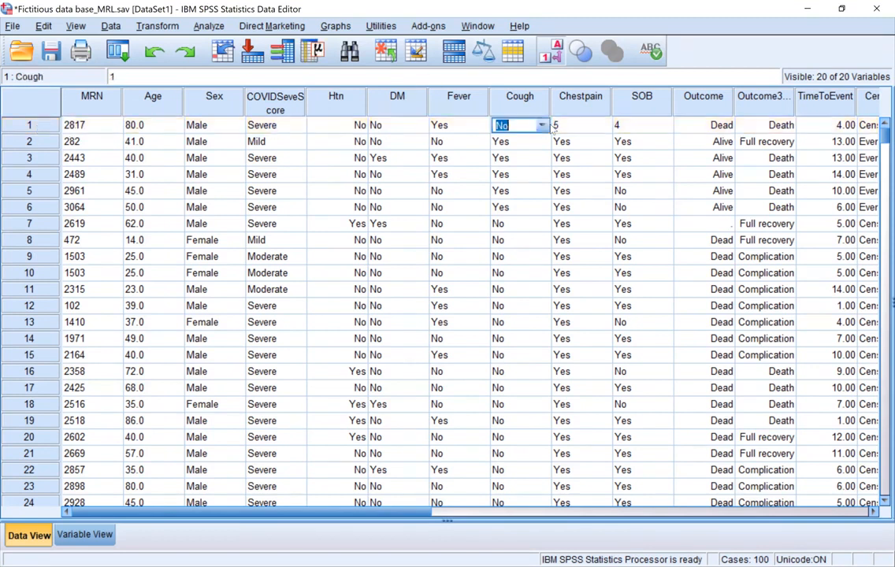
left_click(565, 127)
type("?")
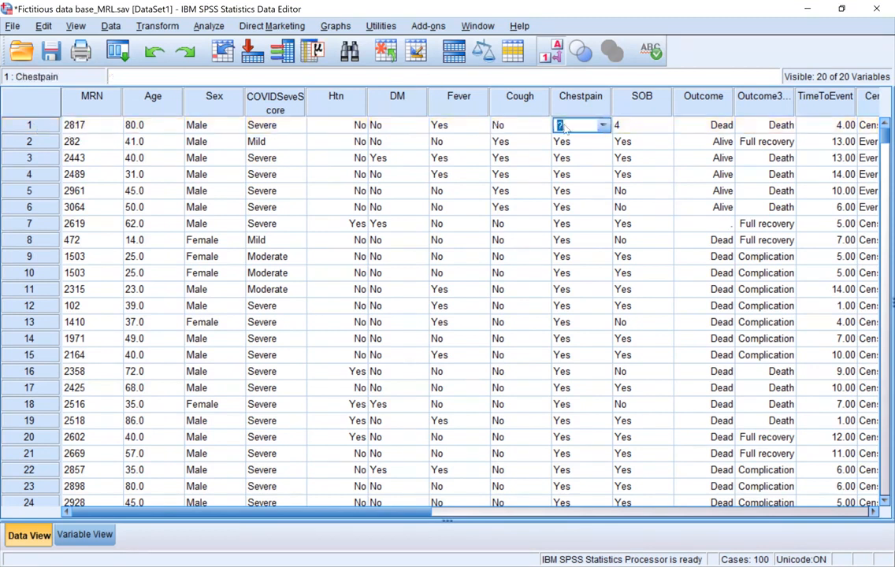
key("Return")
Clear the Chestpain value of the first case so the cell is empty
left_click(564, 126)
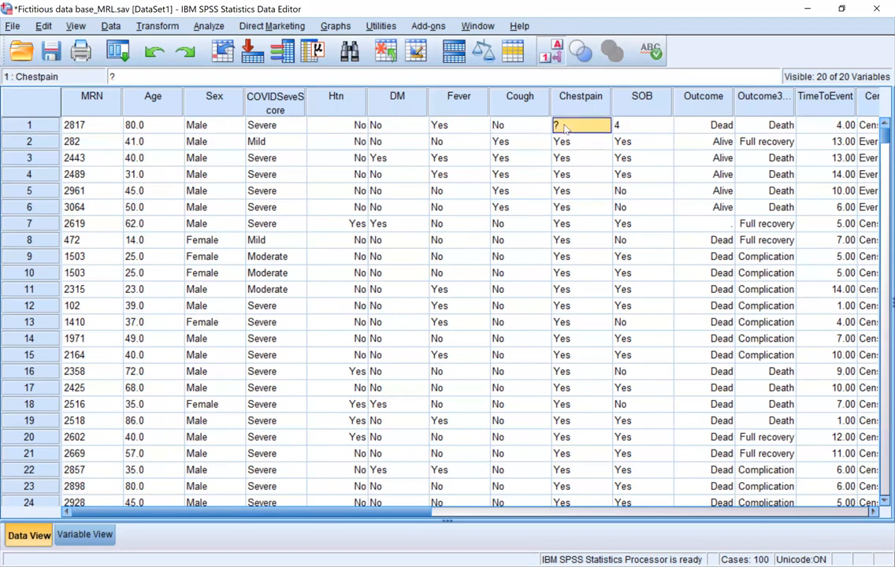
left_click(565, 125)
key("Delete")
key("Return")
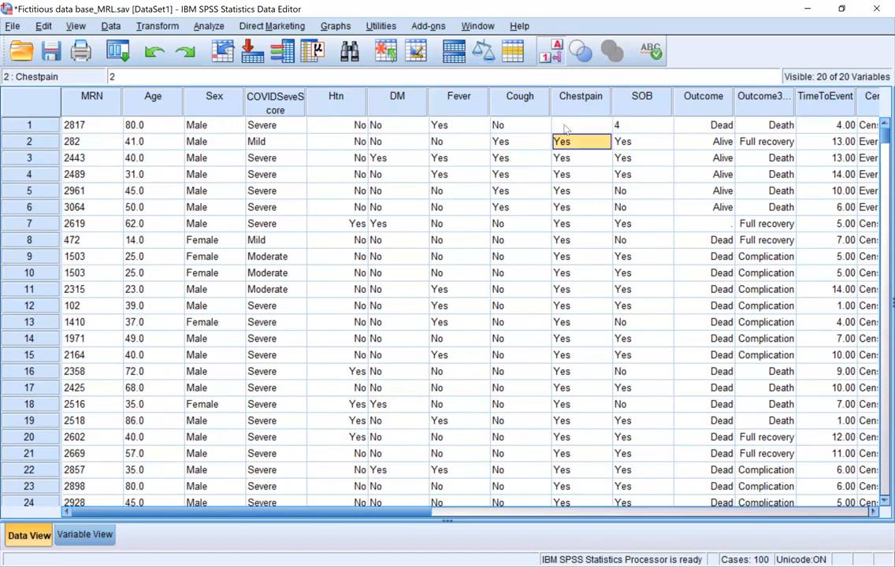
Clear the SOB value of the first case so the cell is empty
double_click(618, 128)
key("Delete")
key("Return")
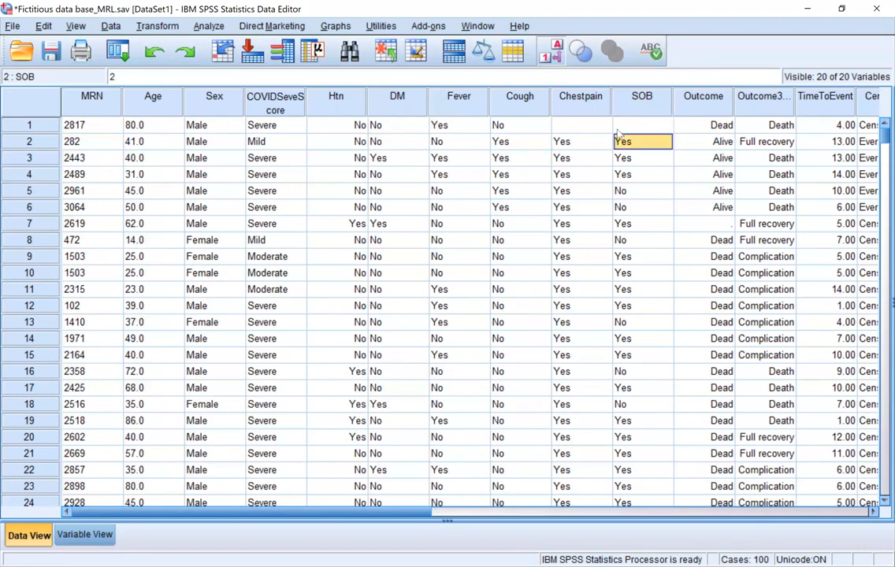
Try 9999 as a missing-value code in the first case's Chestpain cell and clear it again
left_click(569, 128)
type("99999")
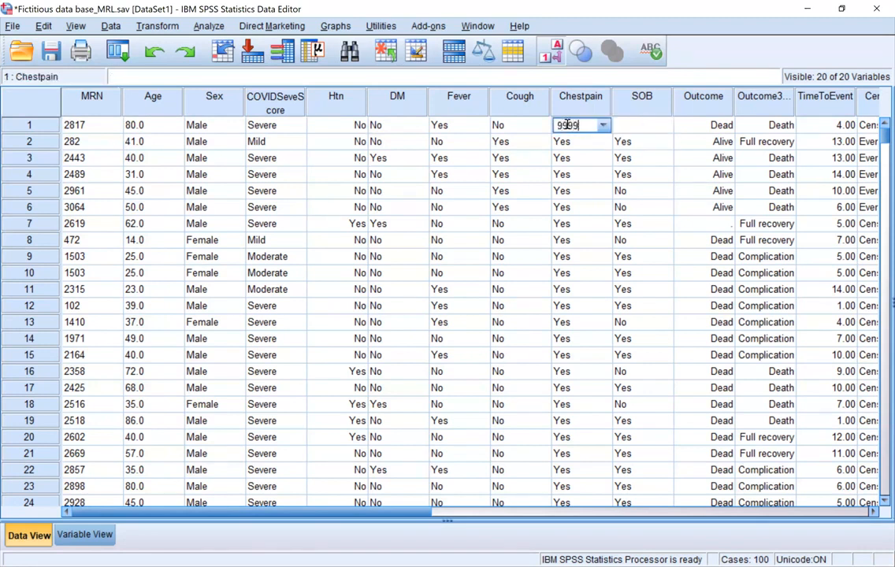
key("Return")
left_click(575, 128)
double_click(567, 126)
key("BackSpace")
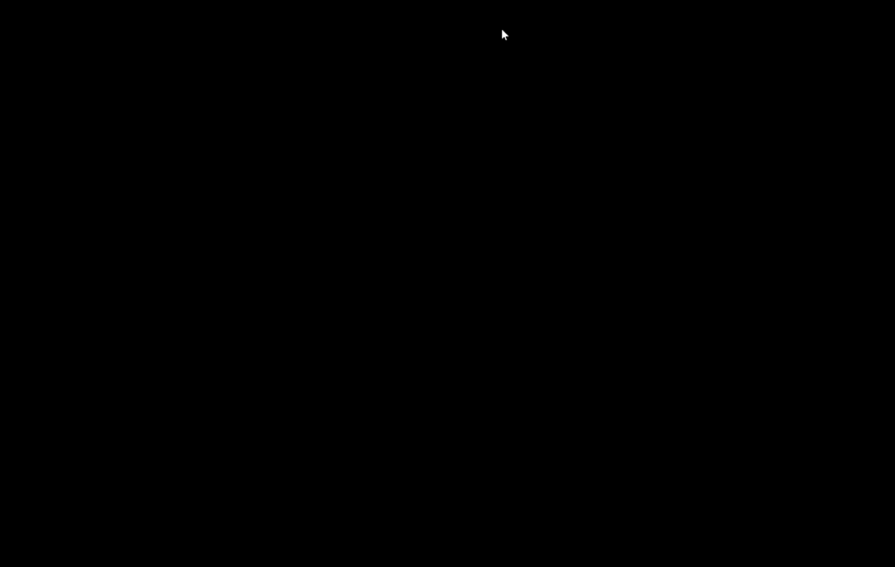
Examine the Outcome of COVID-19 frequency table in the output for missing entries
scroll(473, 430, "down", 2)
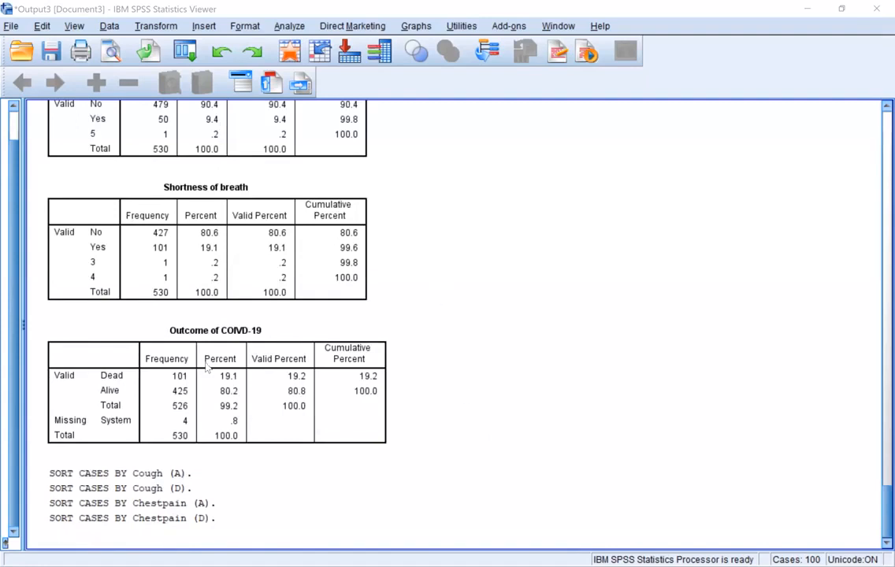
left_click(227, 378)
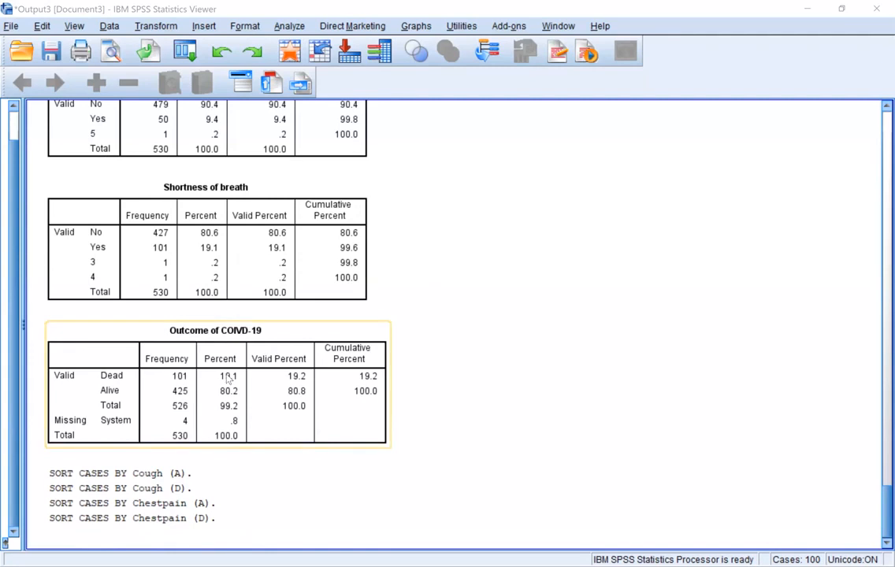
left_click(227, 378)
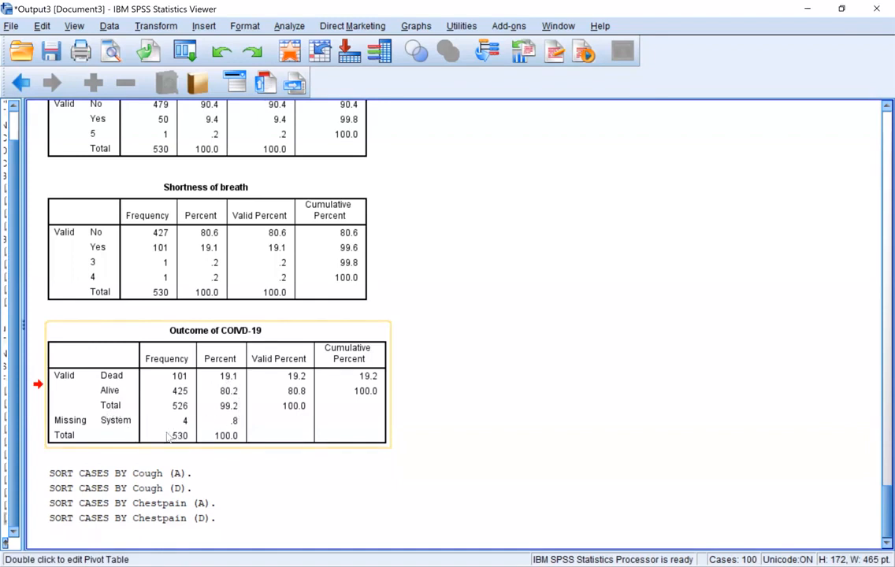
left_click(323, 284)
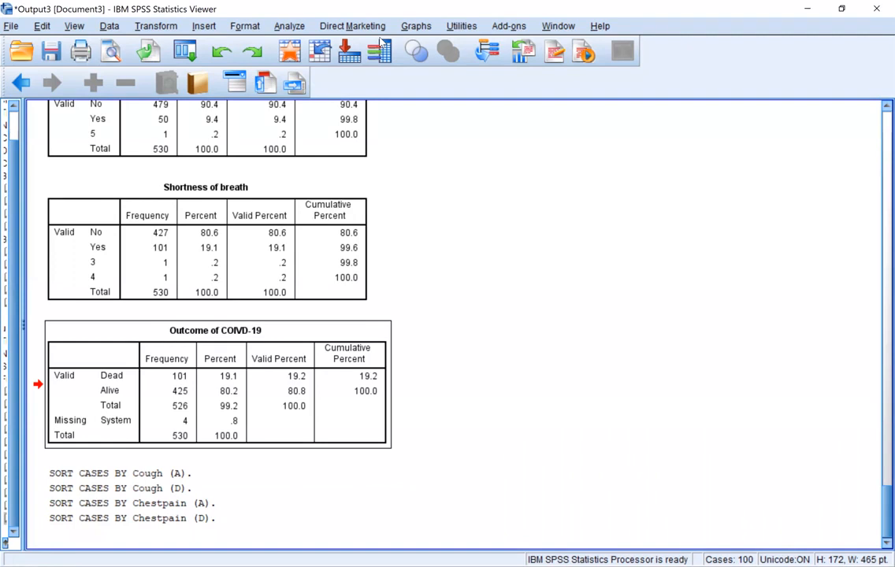
left_click(138, 377)
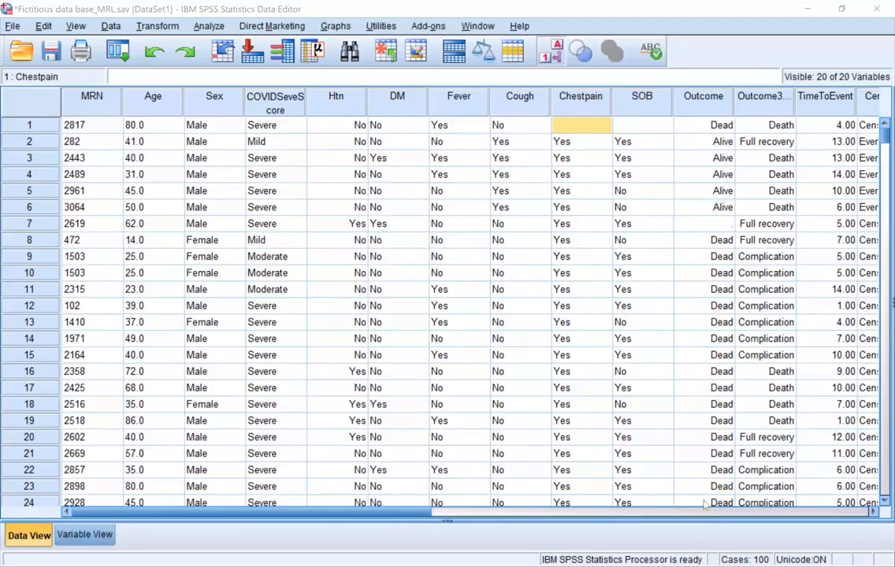
Sort the cases by Outcome in ascending order in the Data Editor
left_click_drag(348, 515, 482, 541)
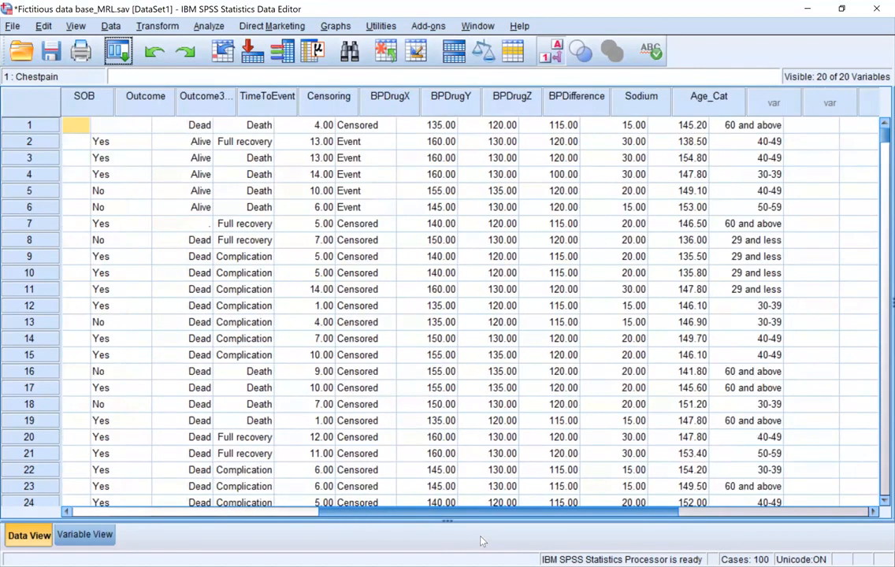
scroll(402, 110, "left", 3)
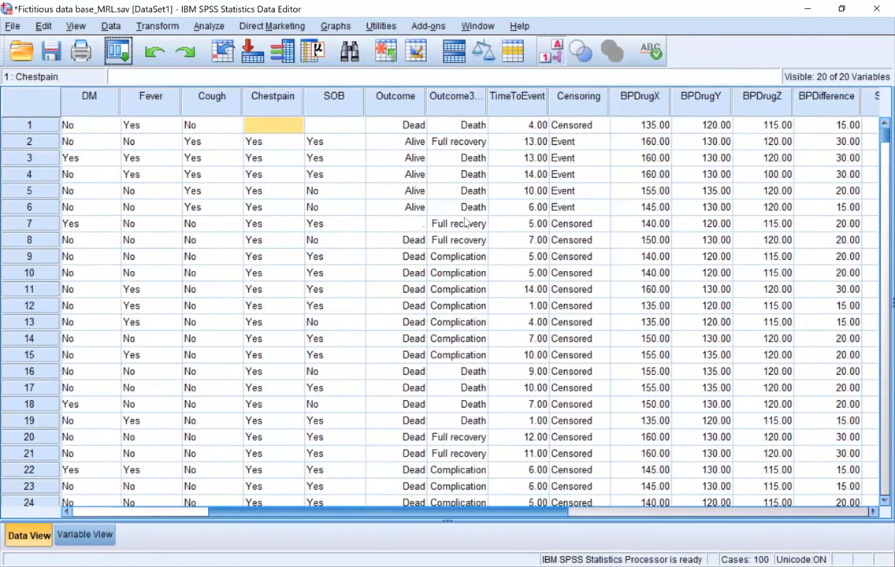
right_click(396, 93)
left_click(442, 208)
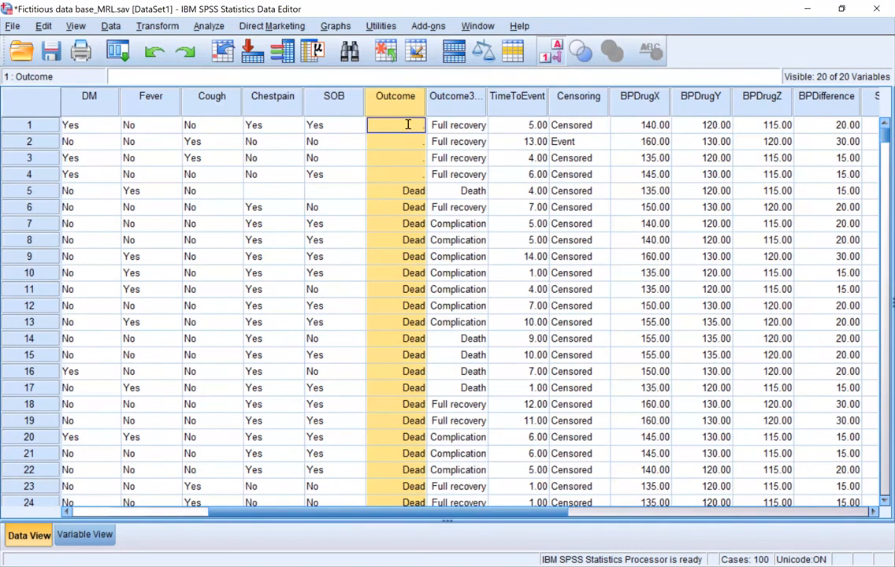
Inspect the cases at the start of the sorted data whose Outcome is missing
left_click(406, 140)
left_click(416, 161)
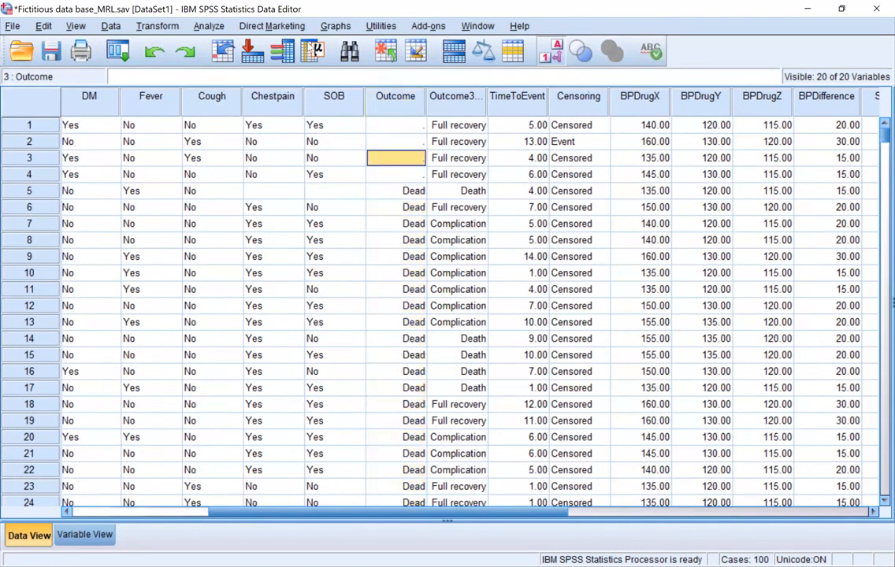
left_click(403, 176)
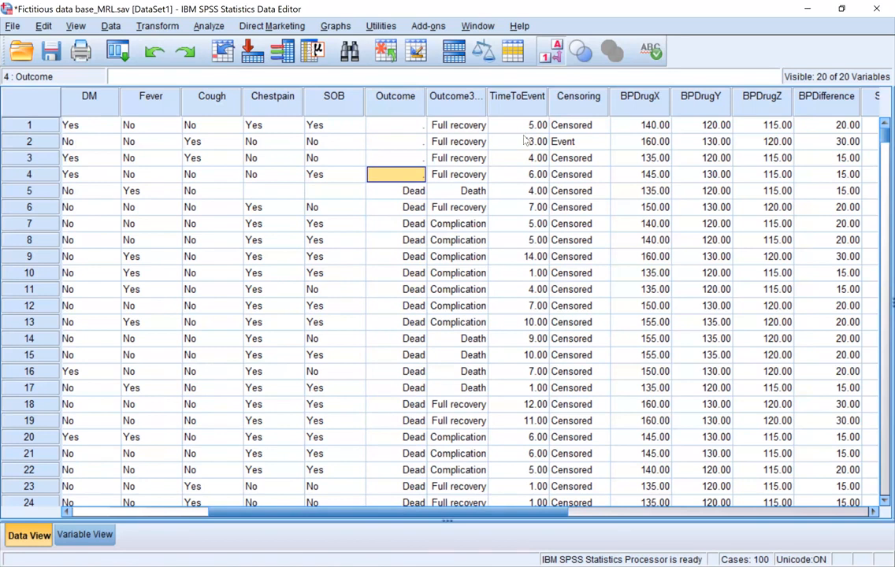
key("alt+Tab")
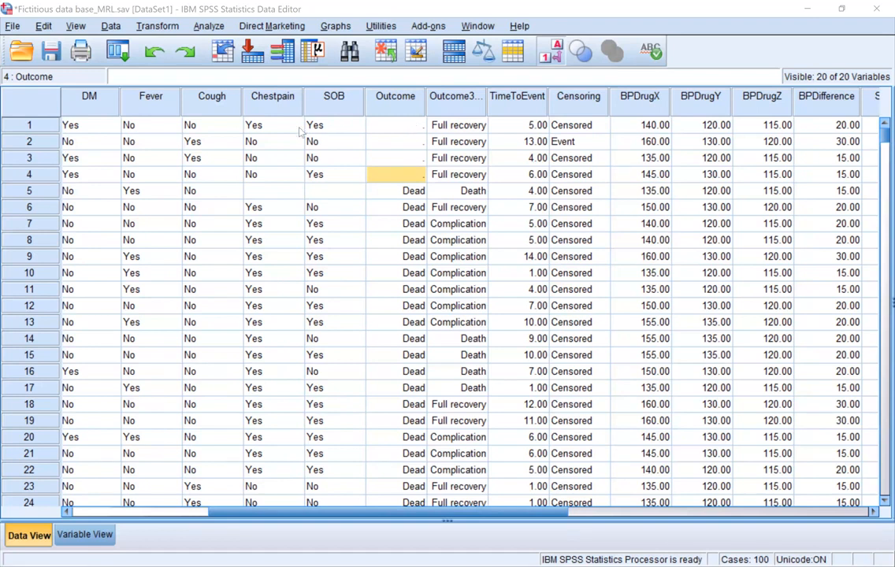
Enter Alive as the Outcome of the fourth case and undo the entry
double_click(409, 178)
type("Alive")
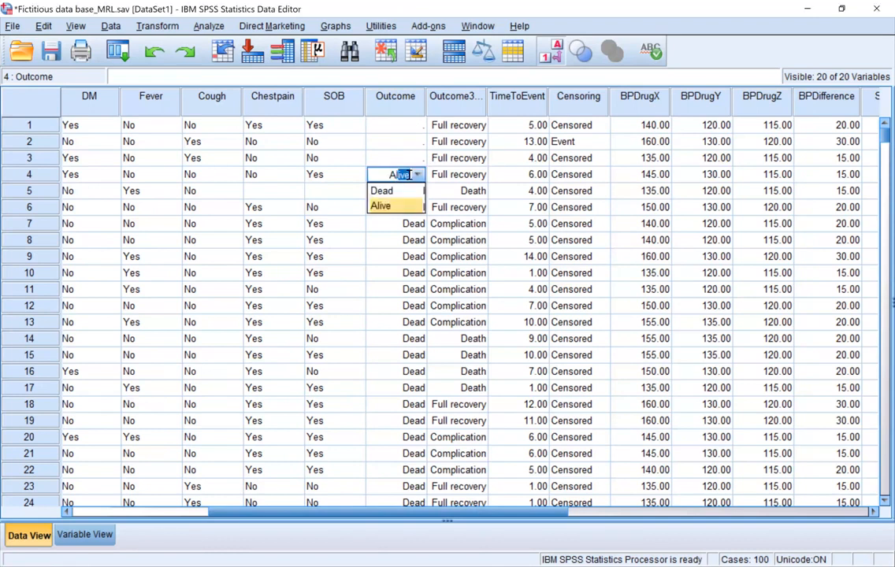
key("Return")
key("Up")
key("Up")
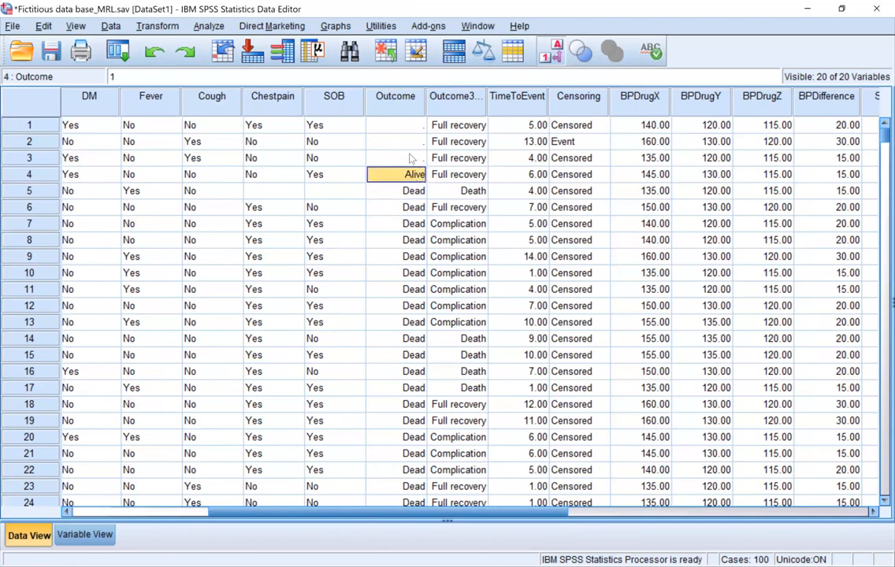
key("ctrl+z")
left_click(398, 155)
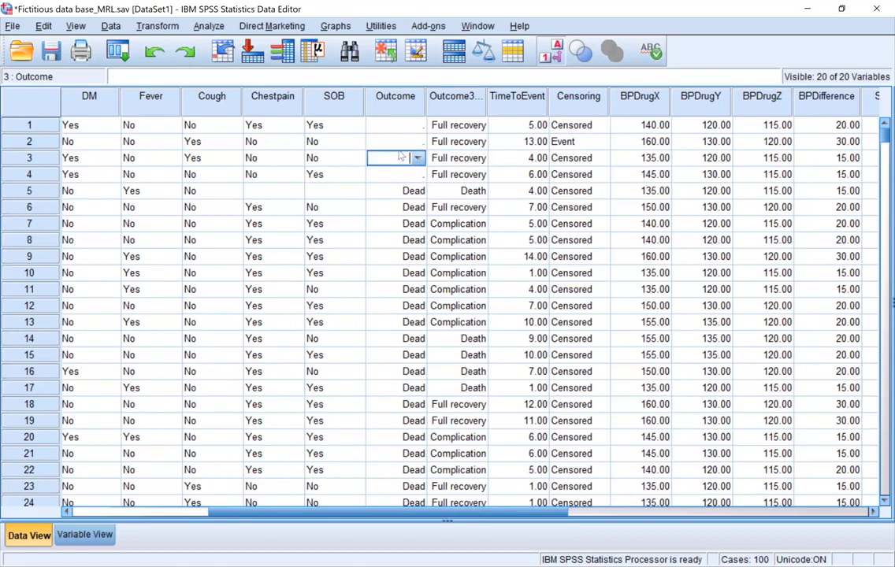
left_click(418, 113)
left_click(433, 196)
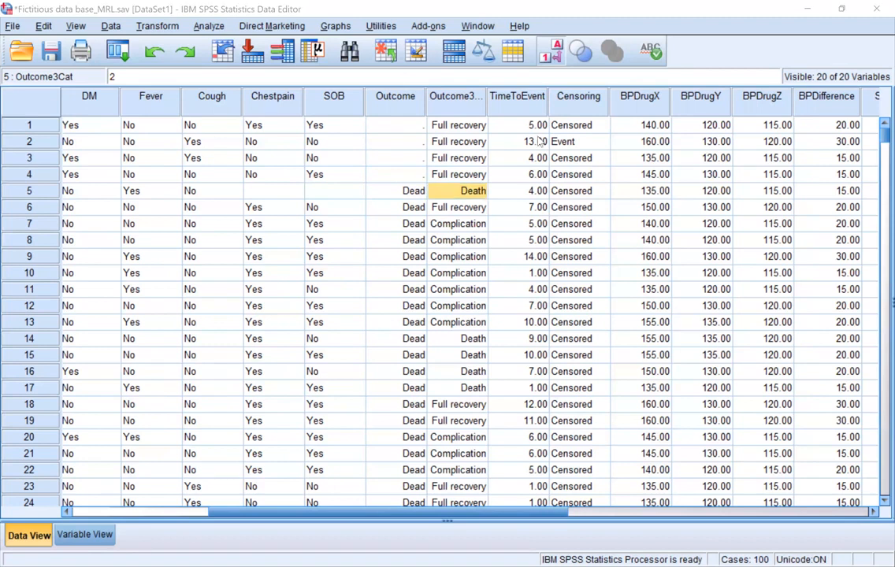
left_click(420, 175)
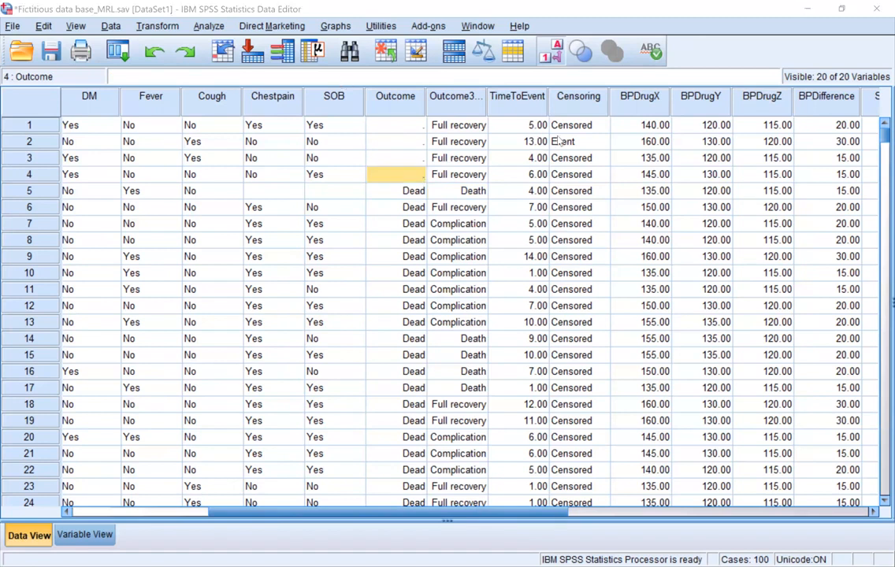
Set up an Explore analysis with Age of the patient as the dependent variable
left_click(208, 26)
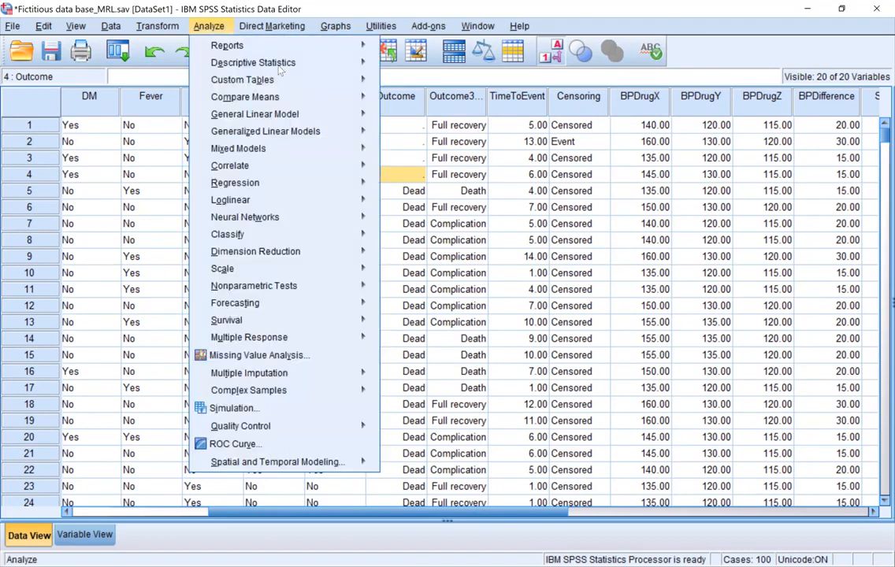
mouse_move(331, 62)
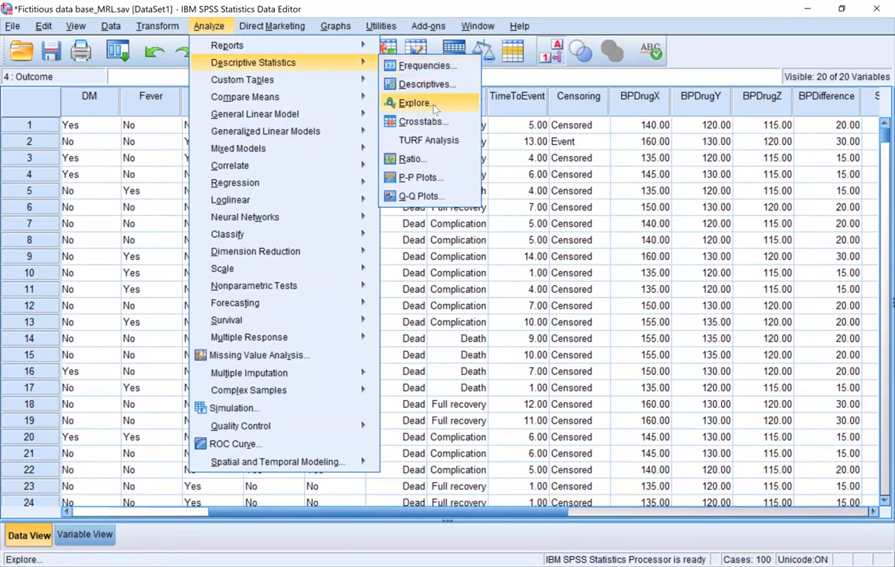
left_click(416, 102)
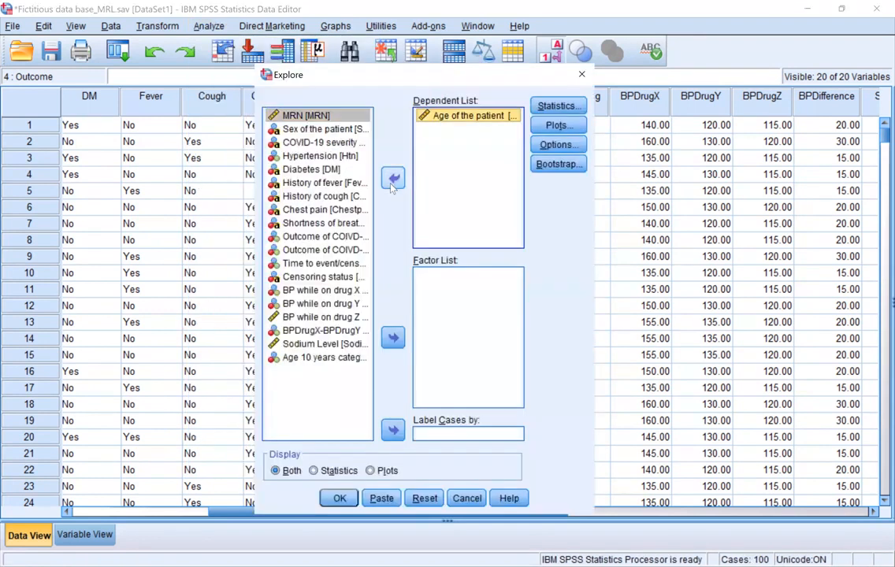
left_click(393, 179)
left_click(393, 179)
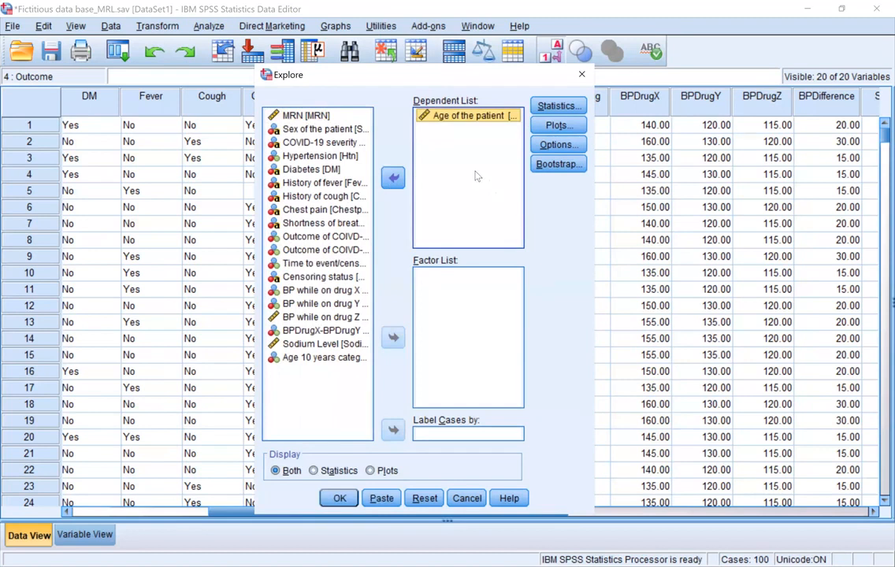
Set the Explore plots to boxplots with dependents together, without stem-and-leaf or histogram, and run the analysis
left_click(561, 127)
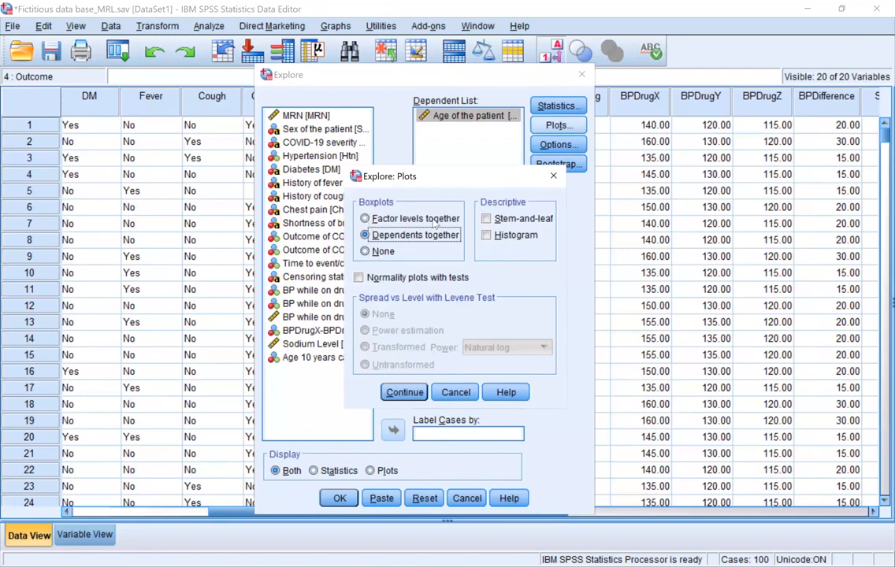
left_click(365, 218)
left_click(487, 219)
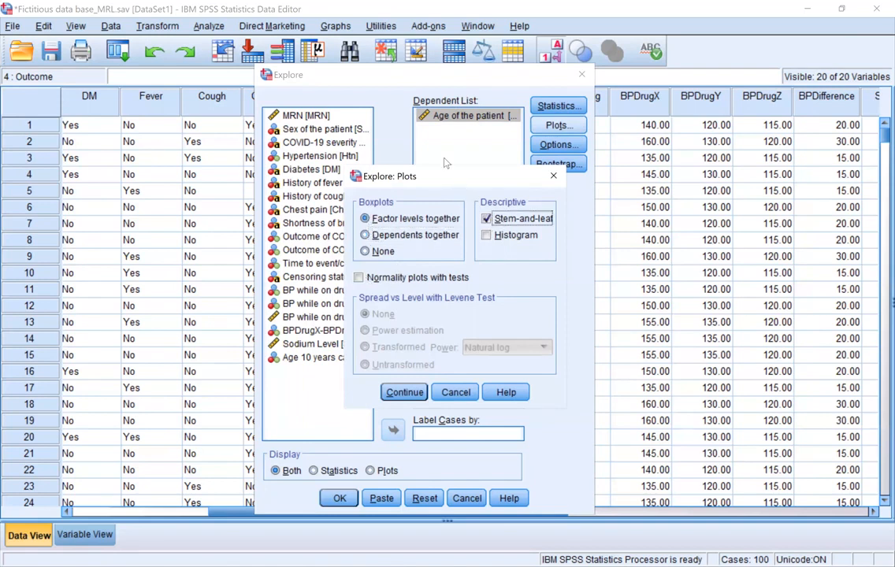
left_click_drag(482, 183, 464, 157)
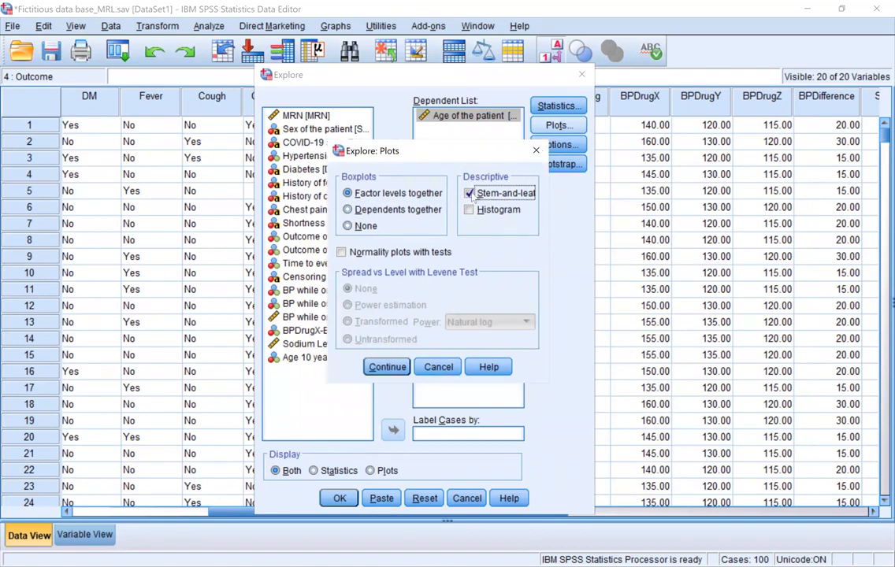
left_click(470, 193)
left_click(354, 209)
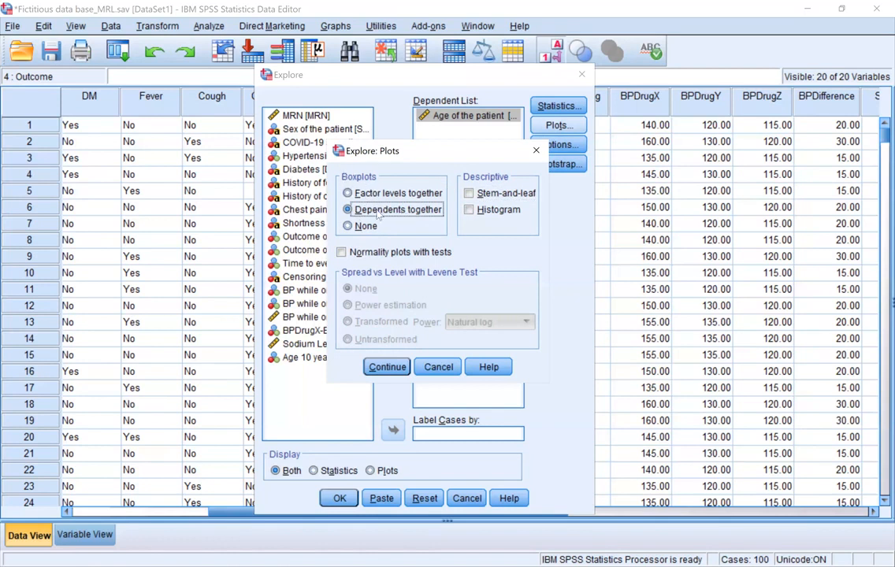
left_click(387, 367)
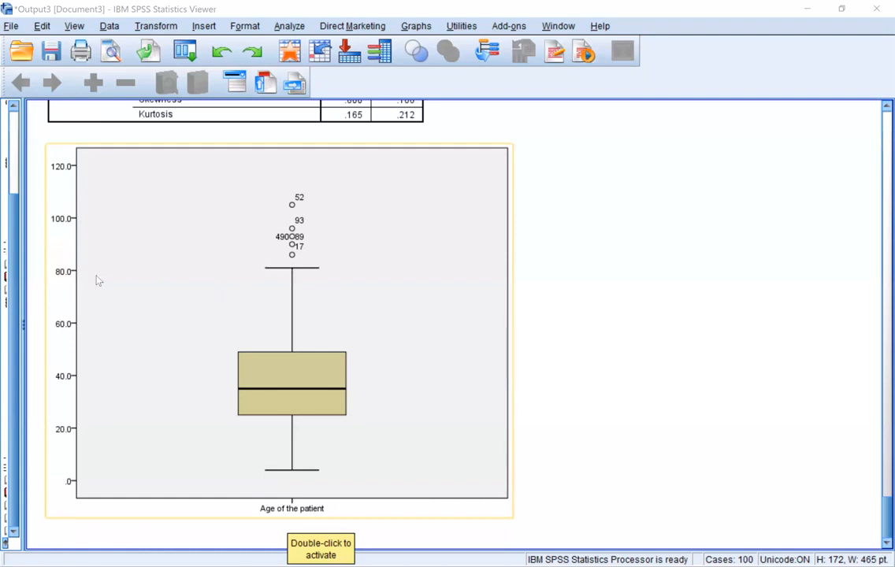
Examine the outliers in the boxplot of the patients' age
left_click(293, 256)
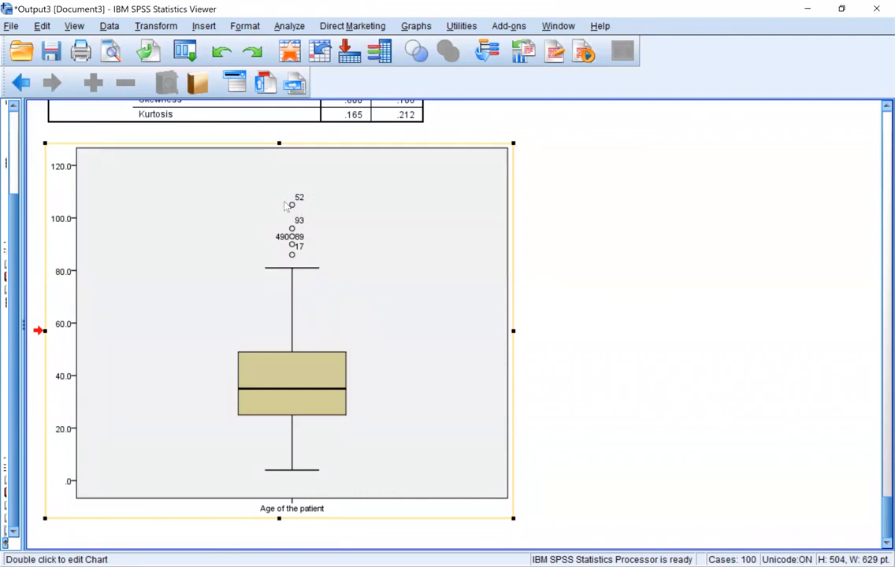
left_click(293, 206)
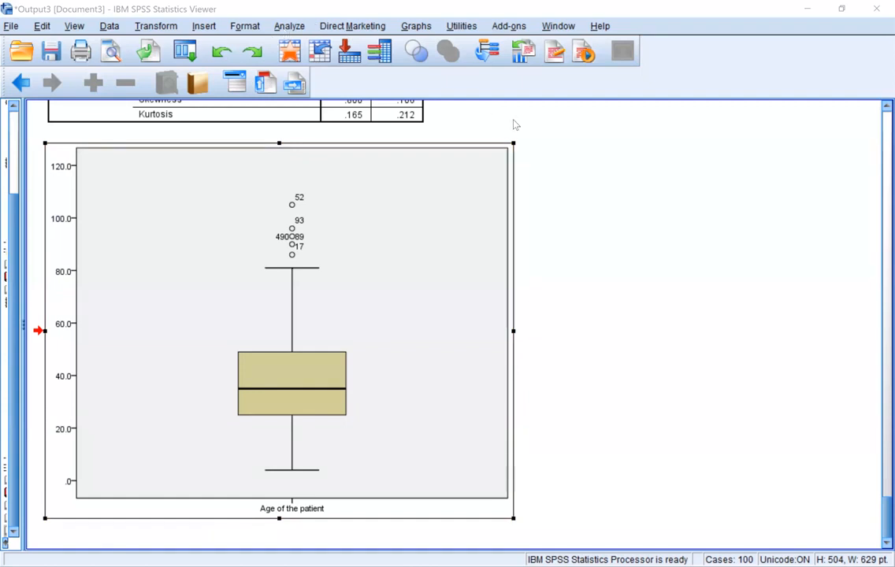
left_click(342, 305)
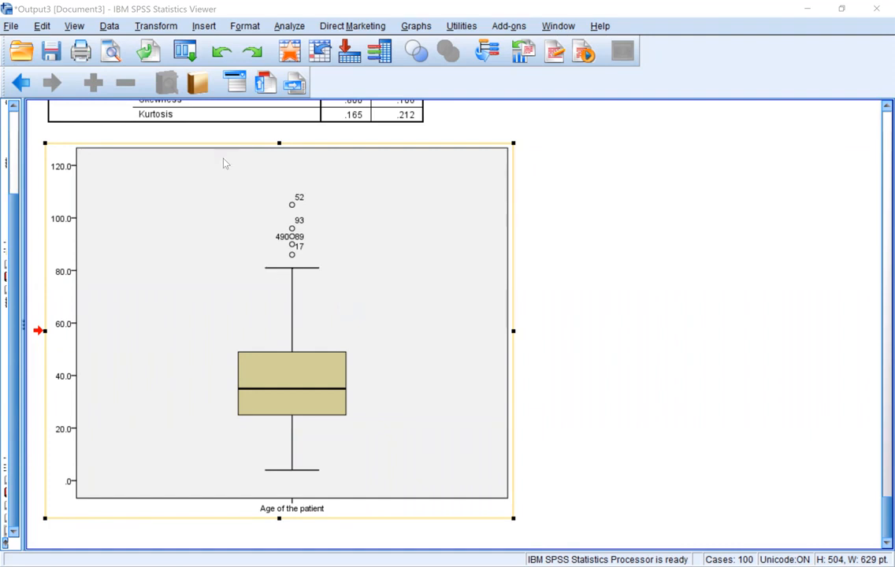
Review the SOB rows of the logistic regression's Variables in the Equation table and the Shortness of breath frequency table
scroll(454, 199, "down", 20)
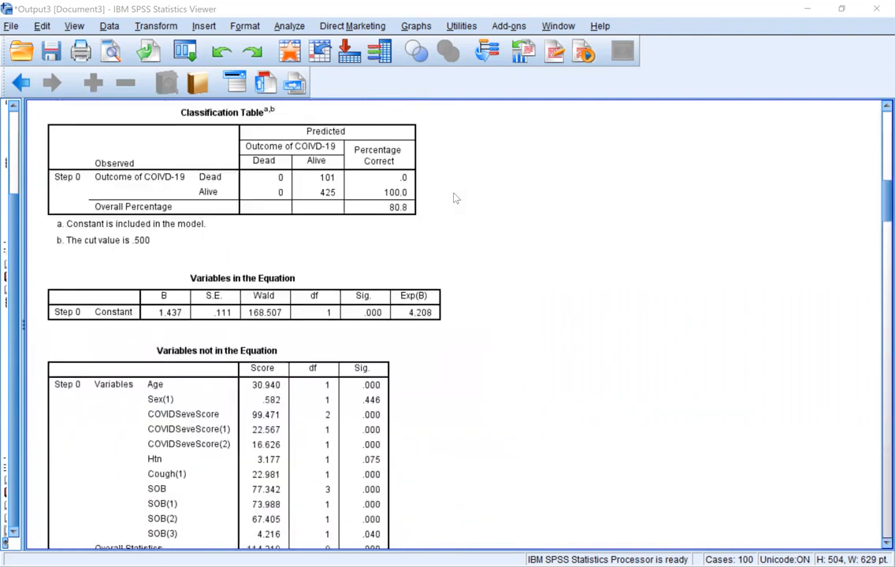
scroll(454, 198, "down", 12)
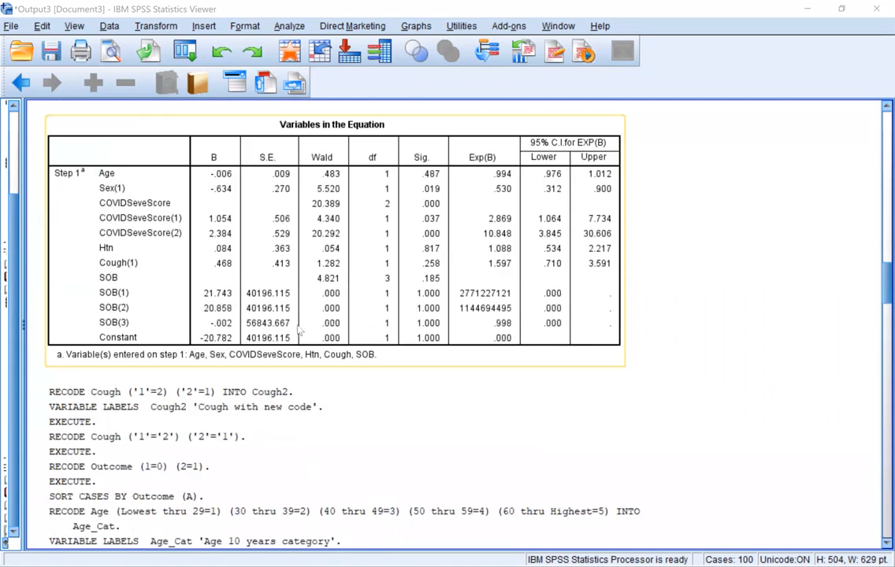
left_click(207, 307)
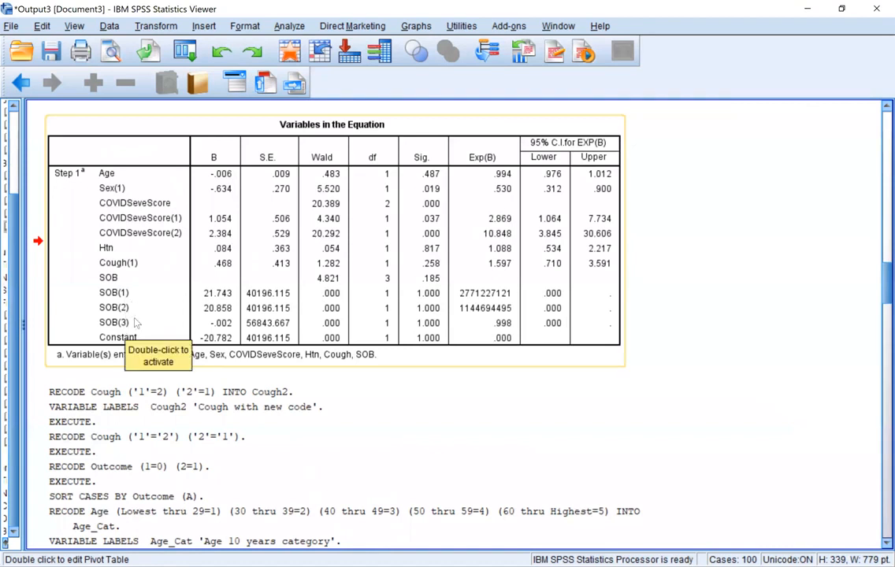
scroll(192, 367, "down", 15)
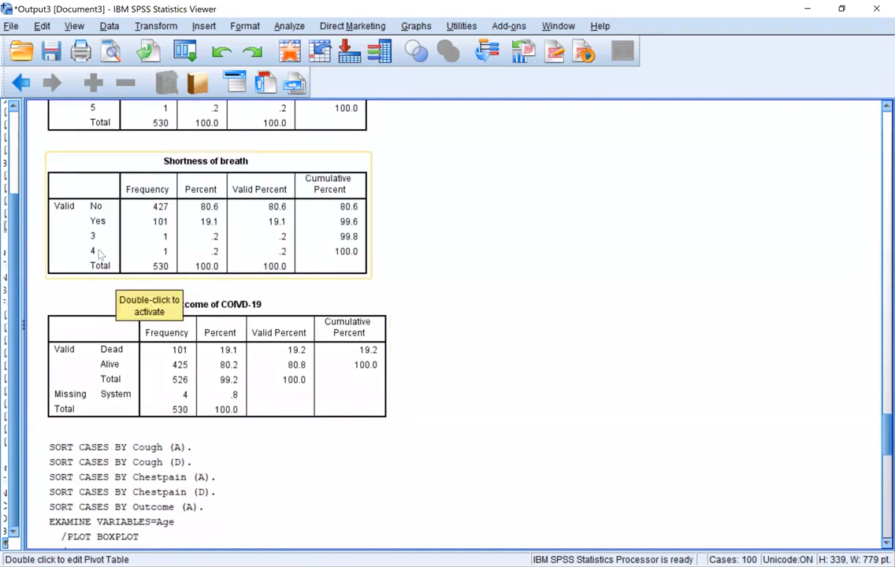
Review the frequency tables and the confidence limits of the SOB rows in the Variables in the Equation table, returning to the age boxplot
left_click(447, 241)
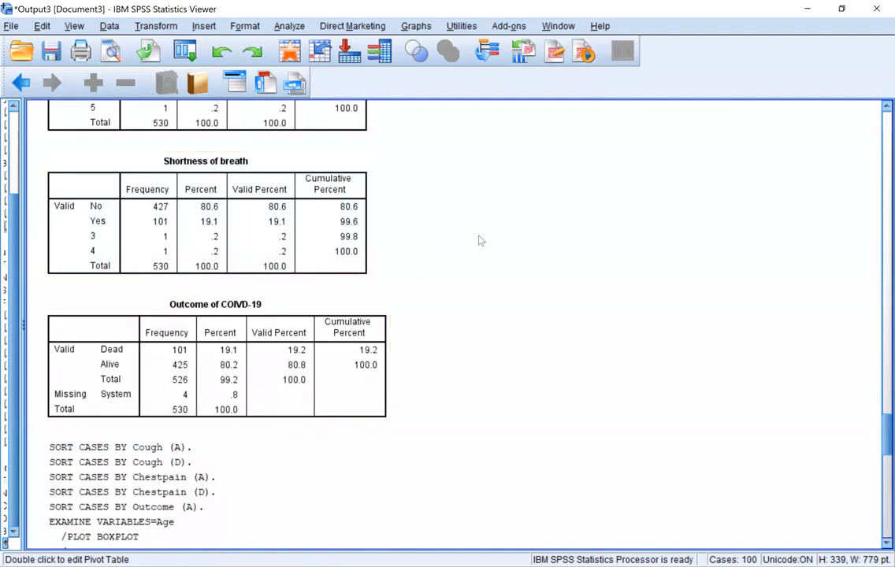
scroll(480, 241, "up", 3)
scroll(480, 241, "up", 15)
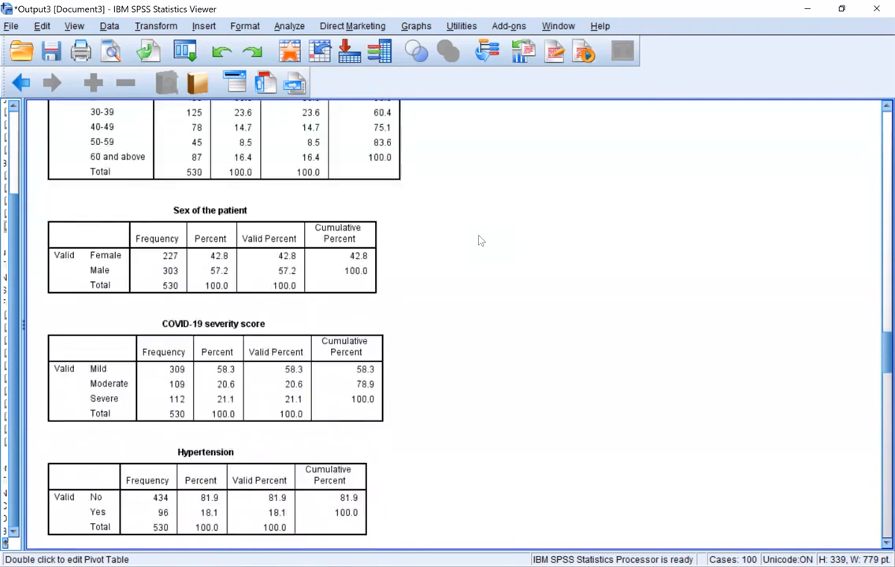
scroll(478, 240, "down", 20)
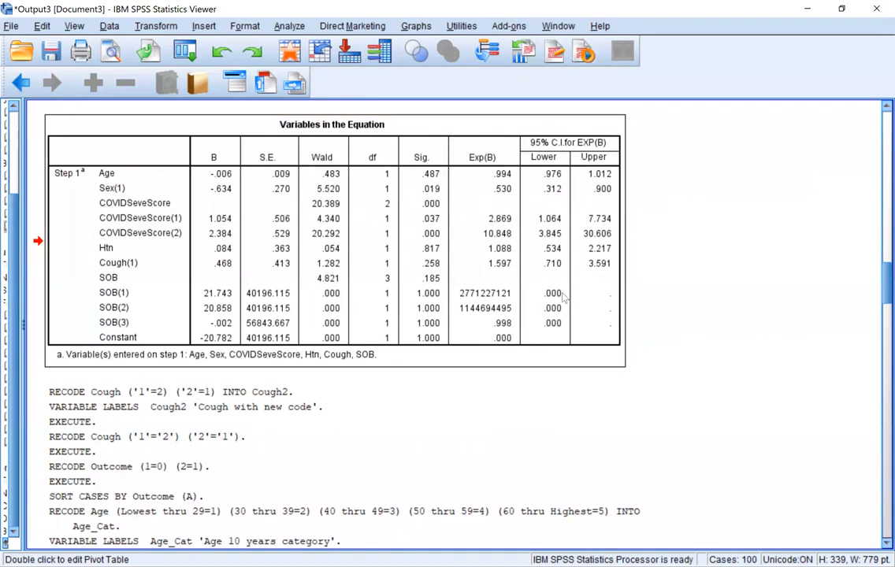
left_click(614, 298)
scroll(604, 303, "down", 15)
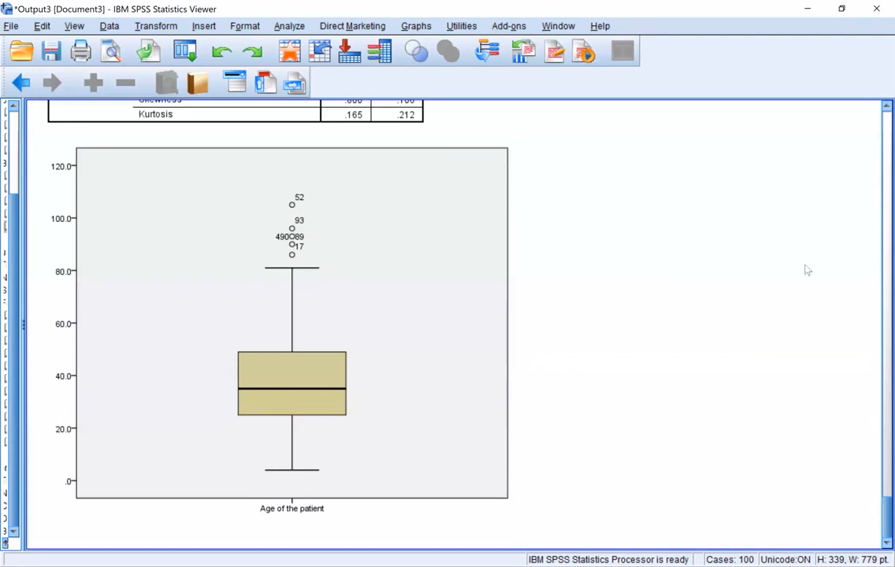
Examine the Statistics table's valid and missing counts, the frequency tables from age category to diabetes, and the boxplot of the patients' age
left_click_drag(888, 516, 887, 340)
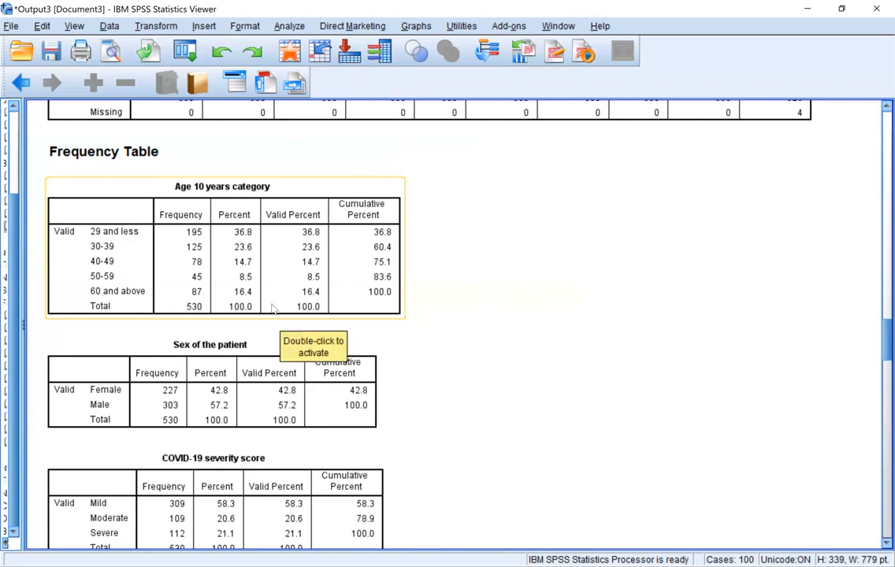
left_click(499, 383)
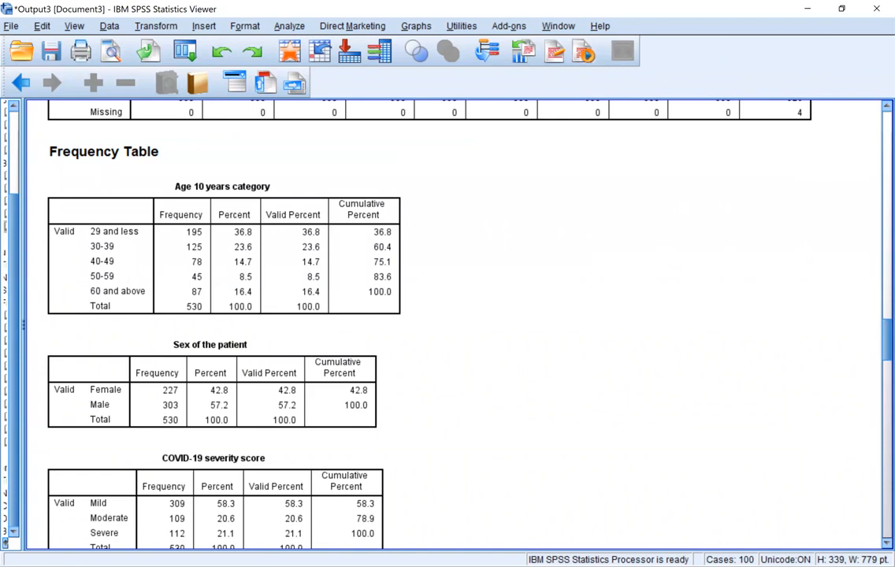
scroll(777, 240, "up", 10)
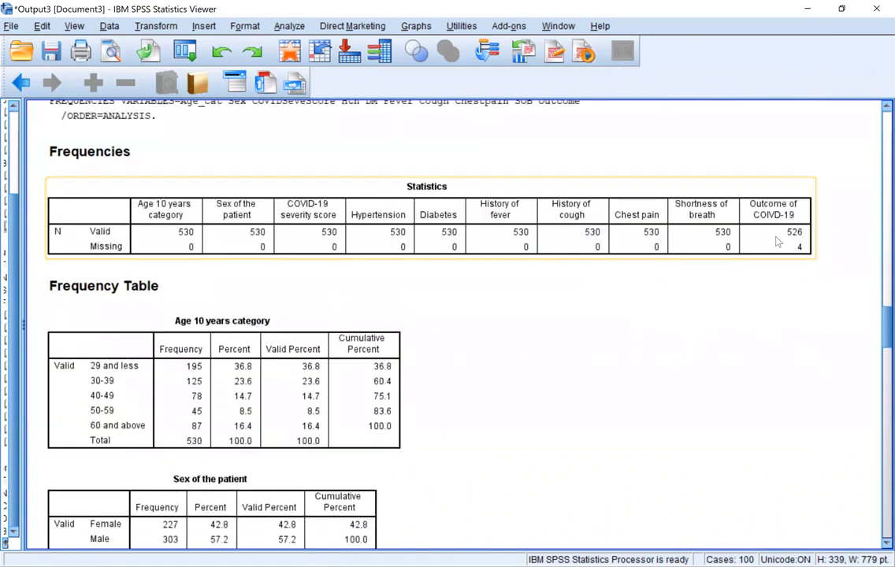
scroll(777, 242, "up", 7)
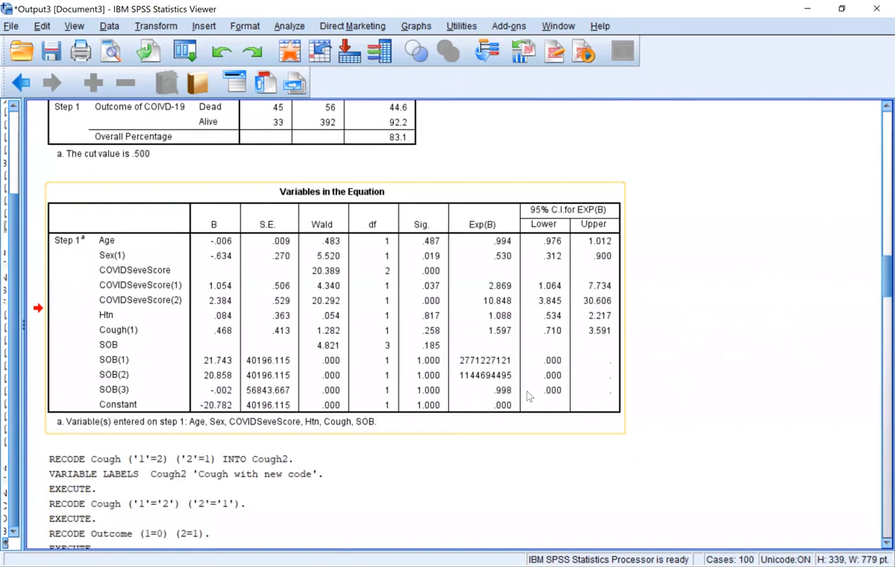
scroll(777, 240, "down", 10)
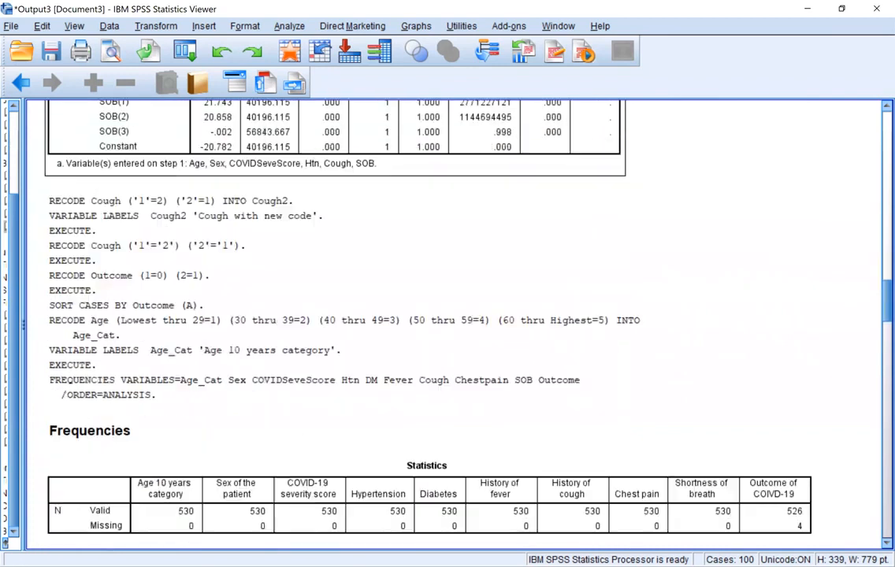
scroll(426, 169, "down", 7)
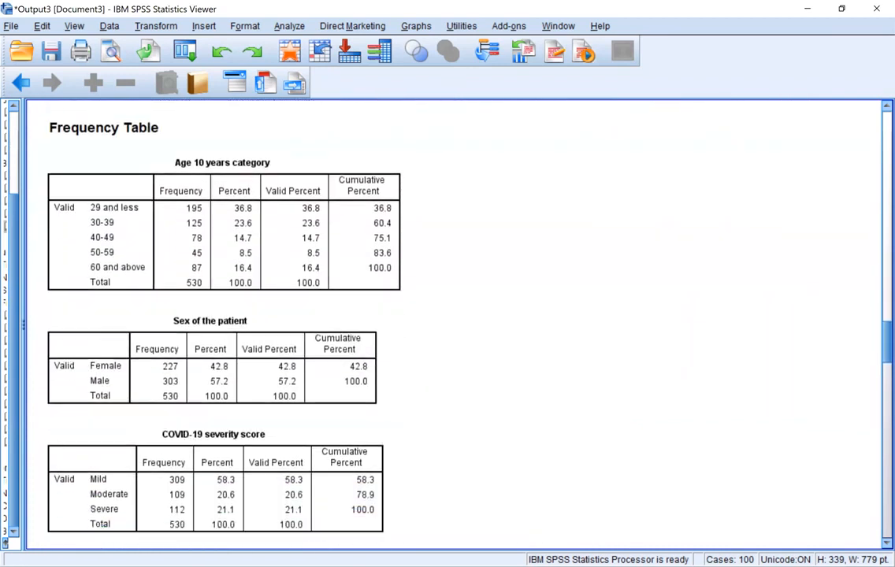
left_click(139, 261)
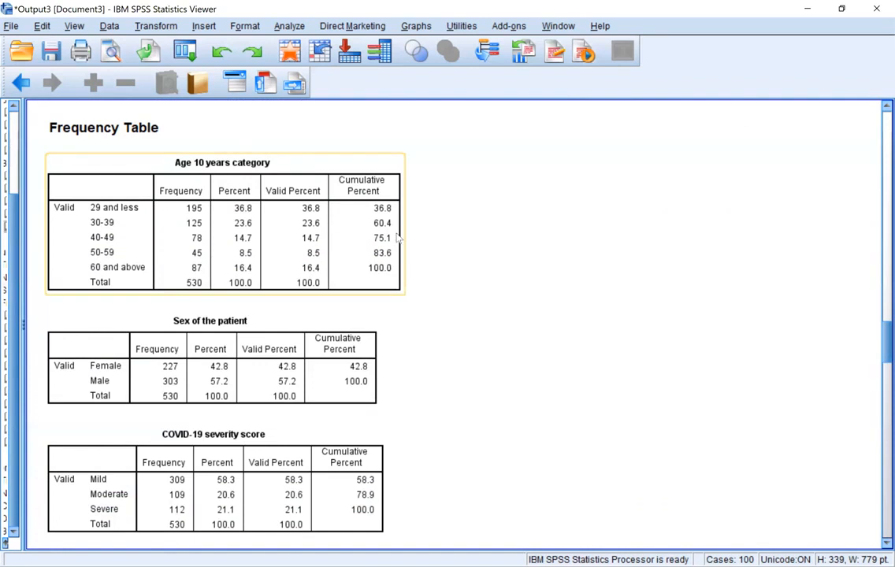
left_click(478, 323)
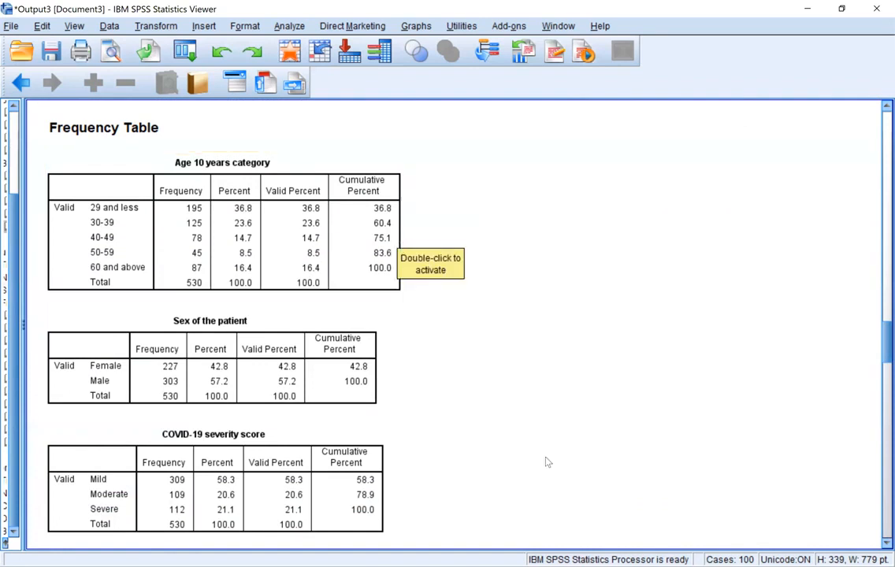
scroll(546, 462, "down", 5)
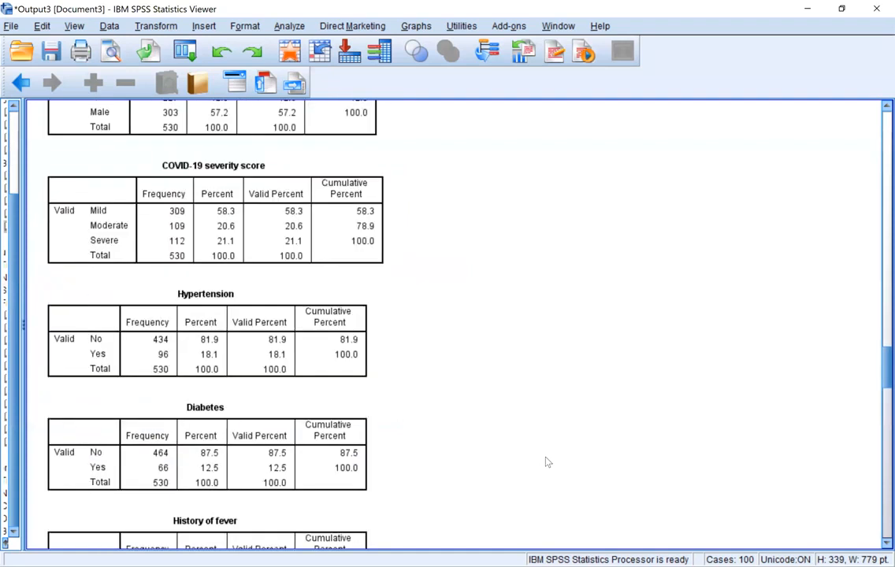
scroll(545, 462, "down", 15)
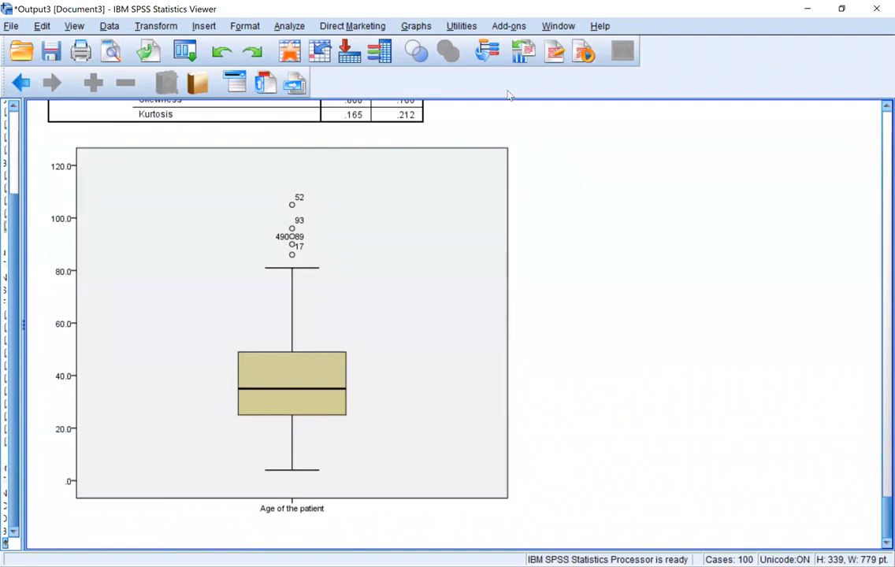
left_click(407, 347)
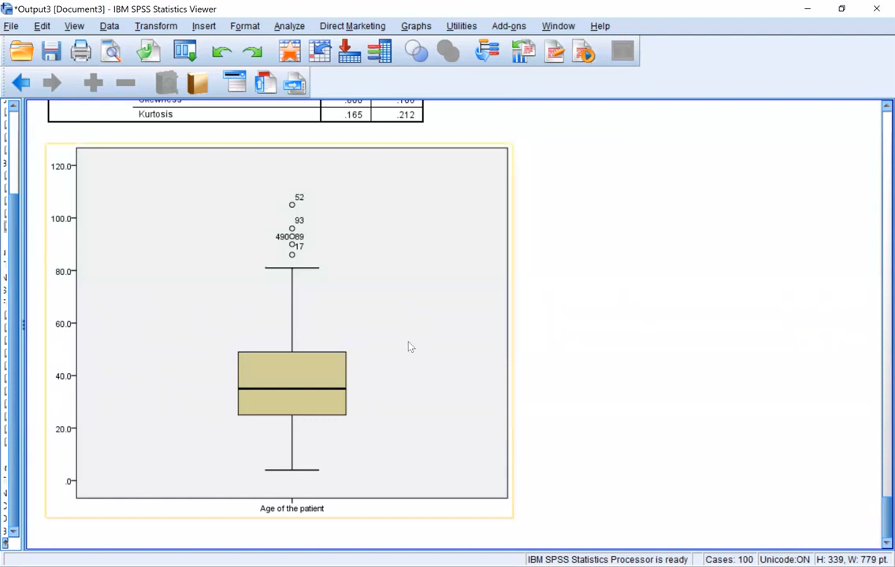